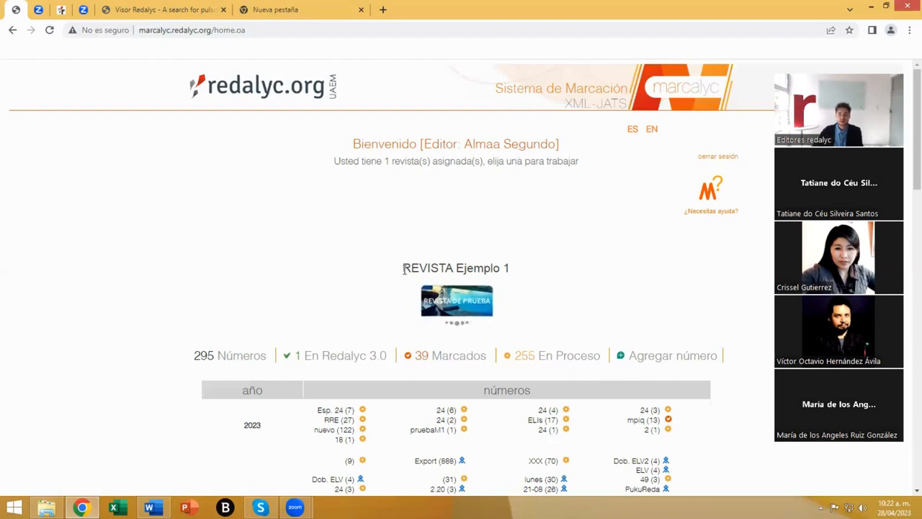
Step: Examine the year-by-year list of issues for the journal REVISTA Ejemplo 1
{"action": "left_click_drag", "start_coordinate": [404, 267], "coordinate": [510, 266]}
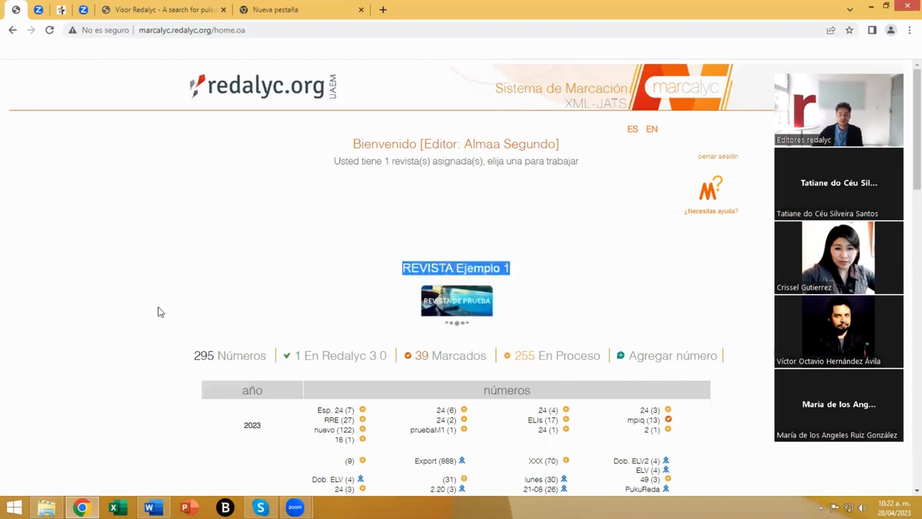
{"action": "scroll", "coordinate": [155, 313], "scroll_direction": "down", "scroll_amount": 1}
{"action": "scroll", "coordinate": [152, 314], "scroll_direction": "down", "scroll_amount": 2}
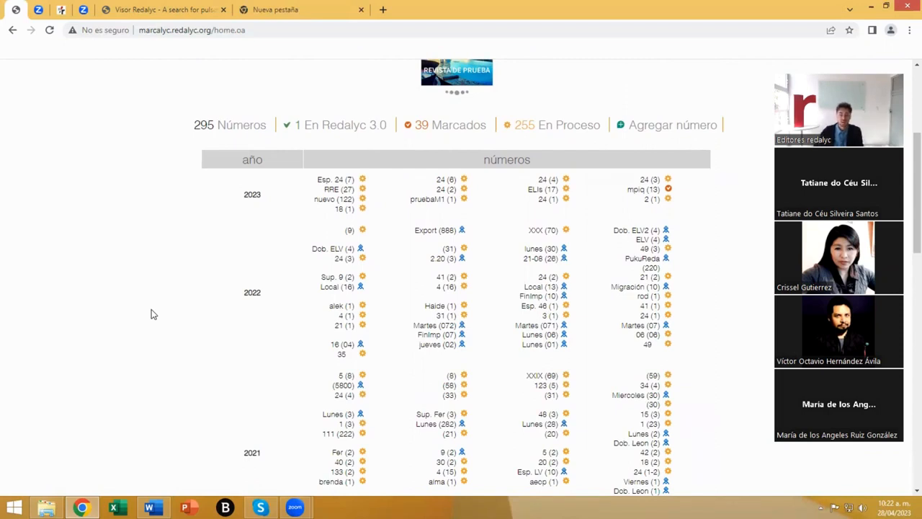
{"action": "mouse_move", "coordinate": [416, 283]}
{"action": "scroll", "coordinate": [342, 325], "scroll_direction": "down", "scroll_amount": 3}
{"action": "scroll", "coordinate": [343, 324], "scroll_direction": "down", "scroll_amount": 6}
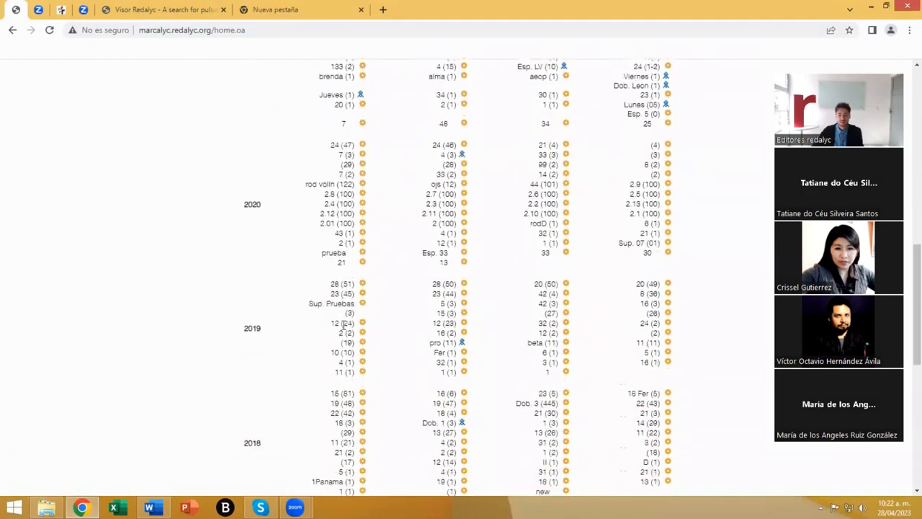
{"action": "scroll", "coordinate": [343, 325], "scroll_direction": "up", "scroll_amount": 15}
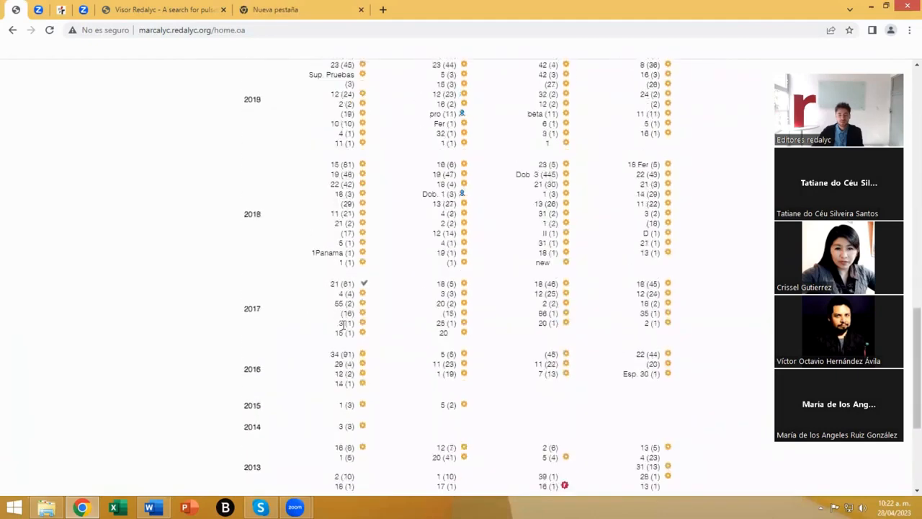
{"action": "scroll", "coordinate": [343, 325], "scroll_direction": "up", "scroll_amount": 1}
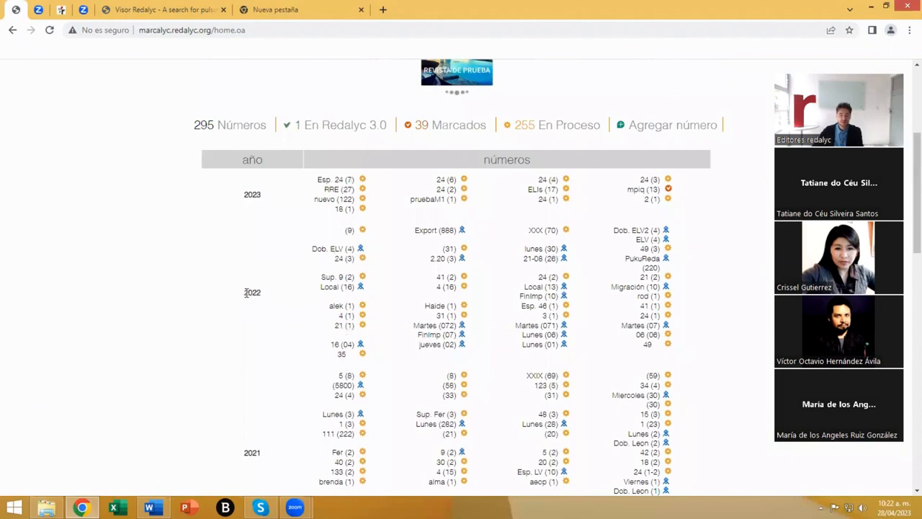
{"action": "left_click_drag", "start_coordinate": [245, 294], "coordinate": [257, 293]}
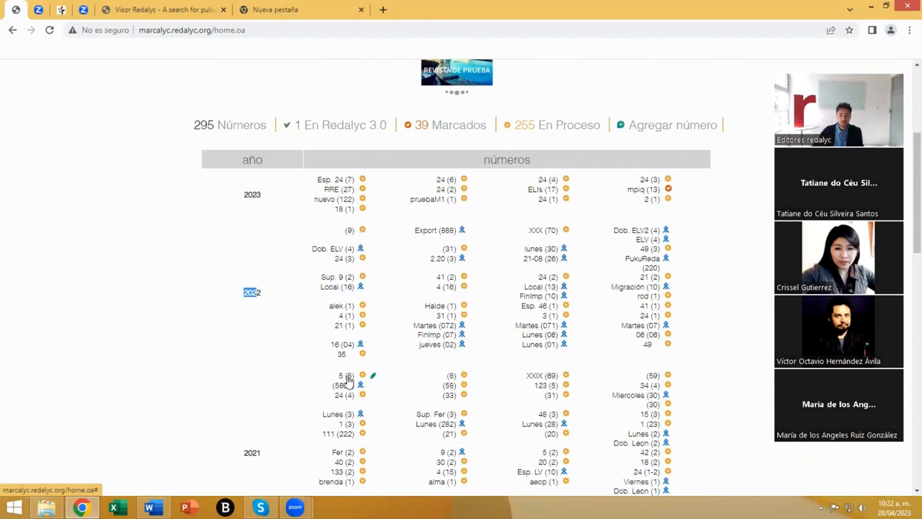
{"action": "left_click", "coordinate": [208, 360]}
Step: Review the journal's issue status summary: En Proceso, Marcados, En Redalyc 3.0 and the overall Números
{"action": "scroll", "coordinate": [208, 360], "scroll_direction": "up", "scroll_amount": 2}
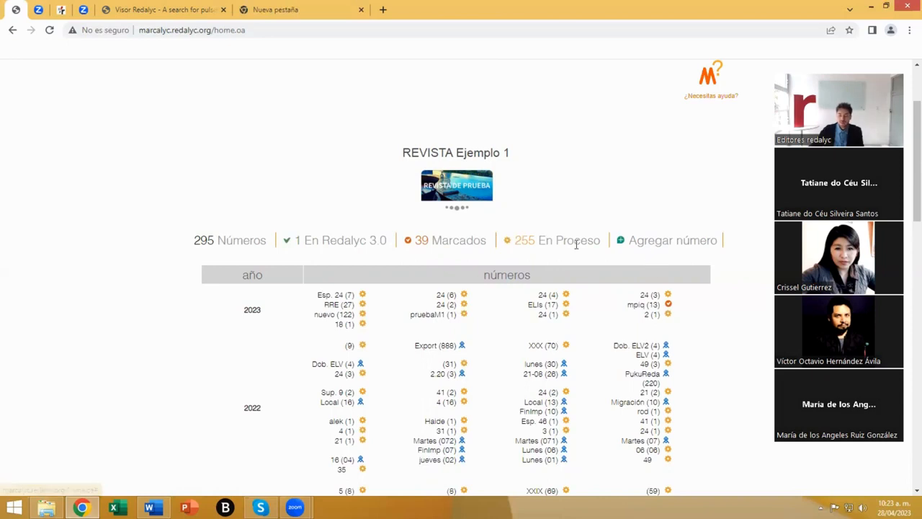
{"action": "left_click_drag", "start_coordinate": [539, 242], "coordinate": [602, 243]}
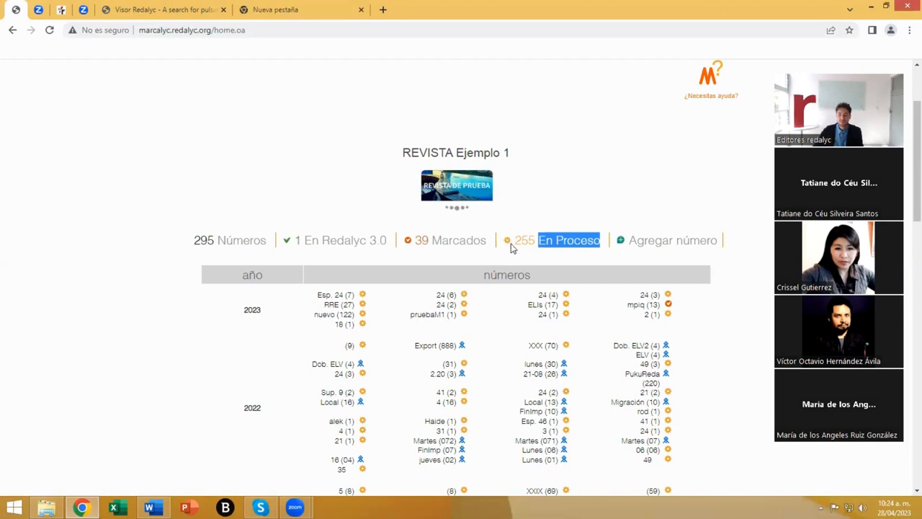
{"action": "double_click", "coordinate": [407, 243]}
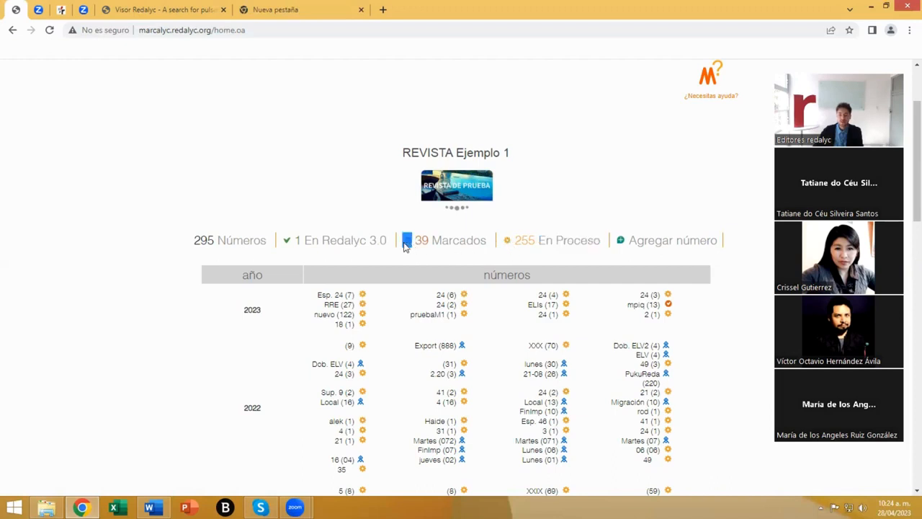
{"action": "left_click_drag", "start_coordinate": [415, 243], "coordinate": [431, 242]}
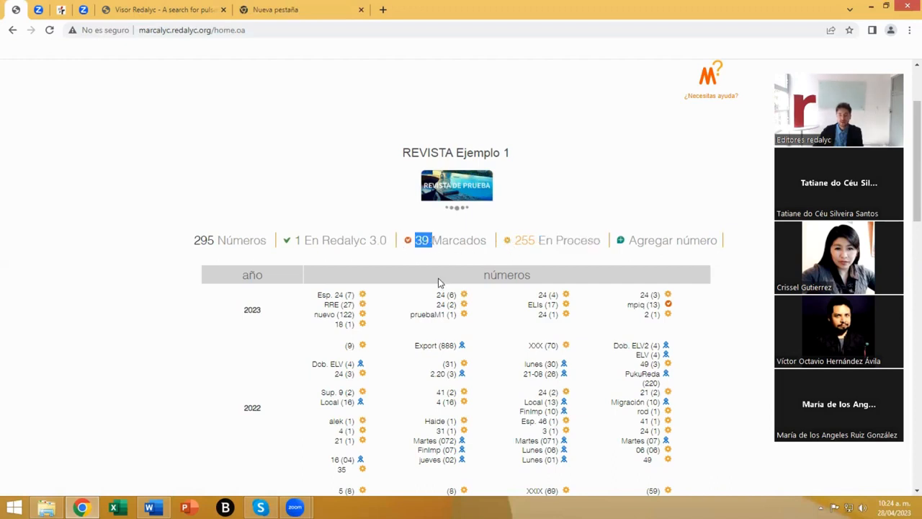
{"action": "left_click_drag", "start_coordinate": [433, 242], "coordinate": [485, 242]}
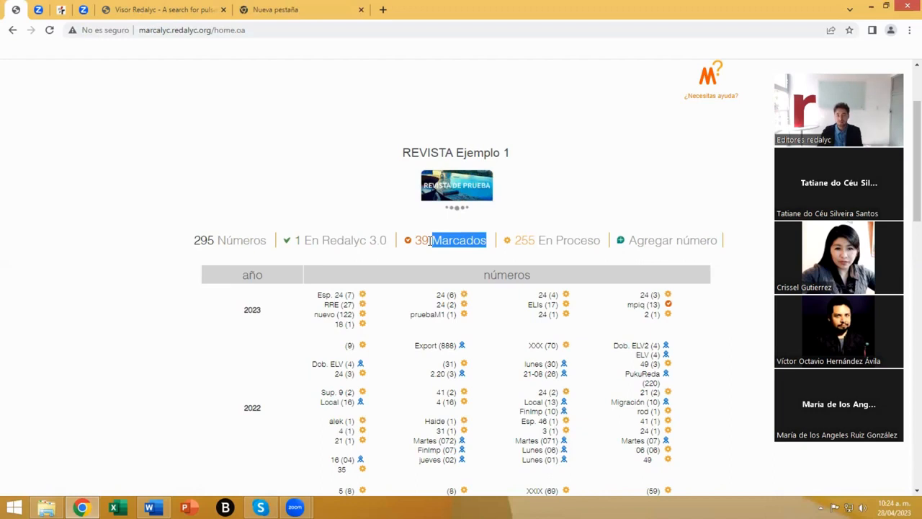
{"action": "scroll", "coordinate": [431, 241], "scroll_direction": "up", "scroll_amount": 1}
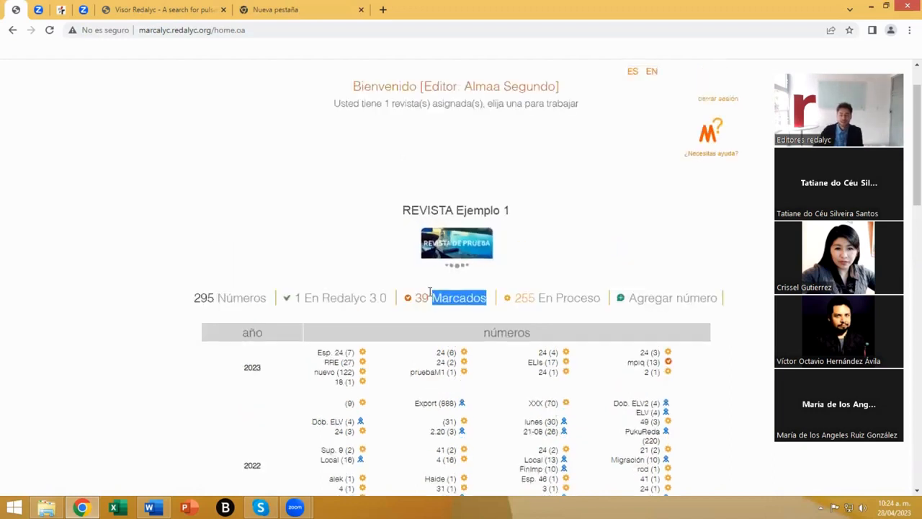
{"action": "scroll", "coordinate": [382, 327], "scroll_direction": "down", "scroll_amount": 1}
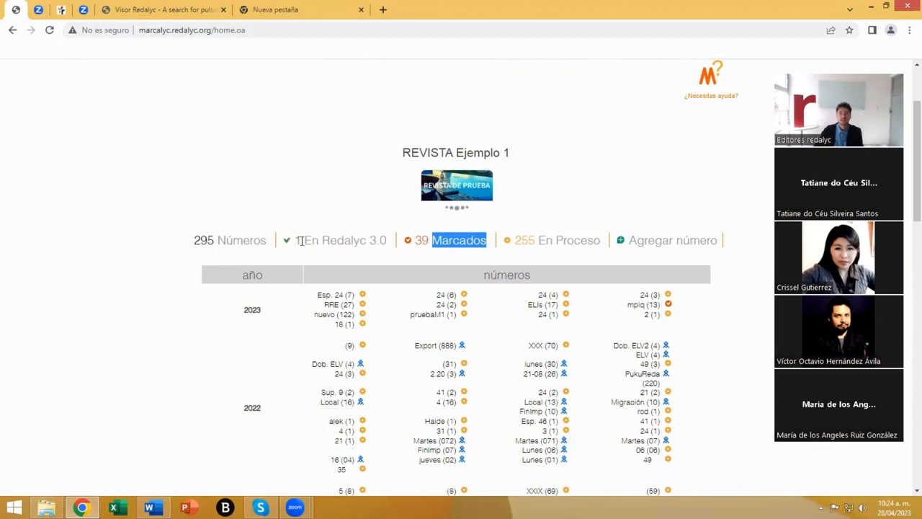
{"action": "left_click_drag", "start_coordinate": [301, 241], "coordinate": [386, 236]}
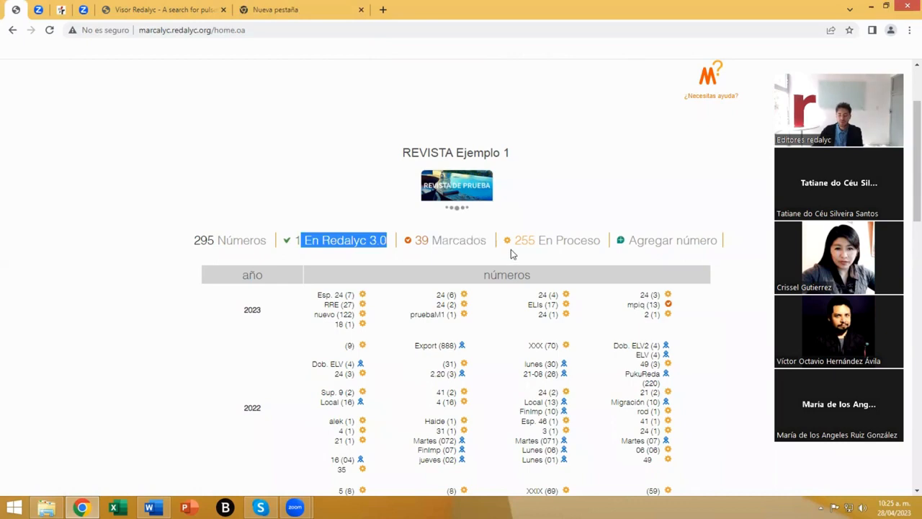
{"action": "left_click_drag", "start_coordinate": [513, 240], "coordinate": [547, 243]}
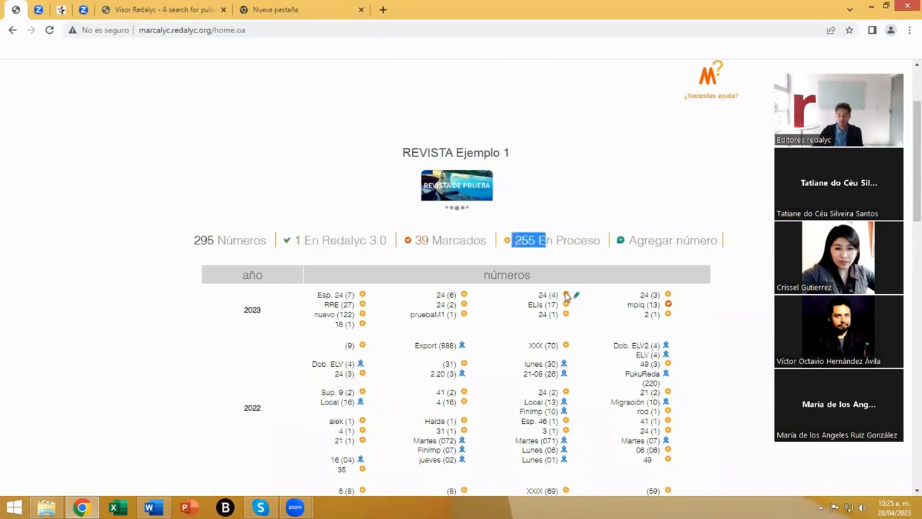
{"action": "left_click", "coordinate": [537, 244]}
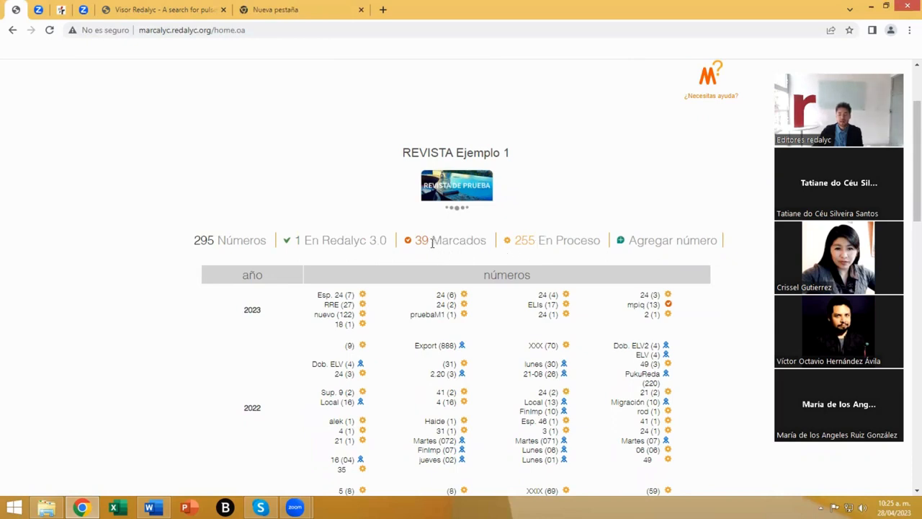
{"action": "left_click_drag", "start_coordinate": [432, 244], "coordinate": [409, 245]}
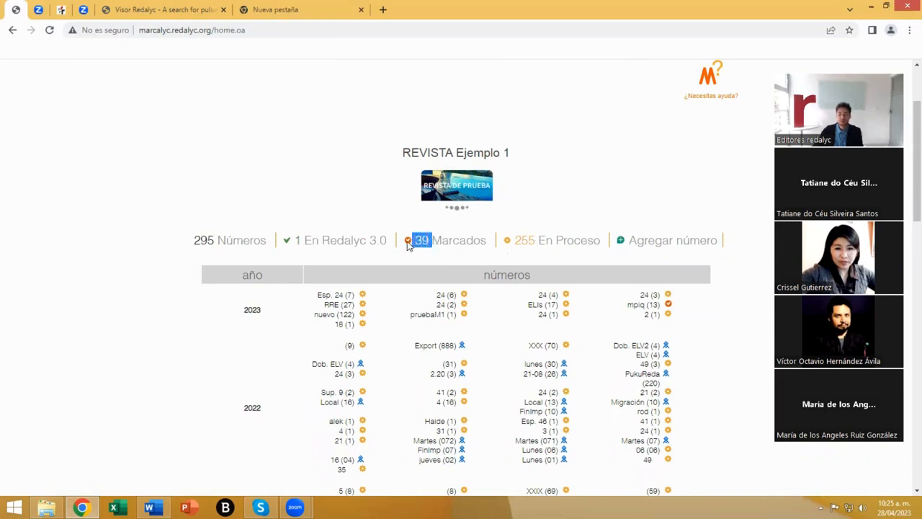
{"action": "left_click", "coordinate": [408, 246]}
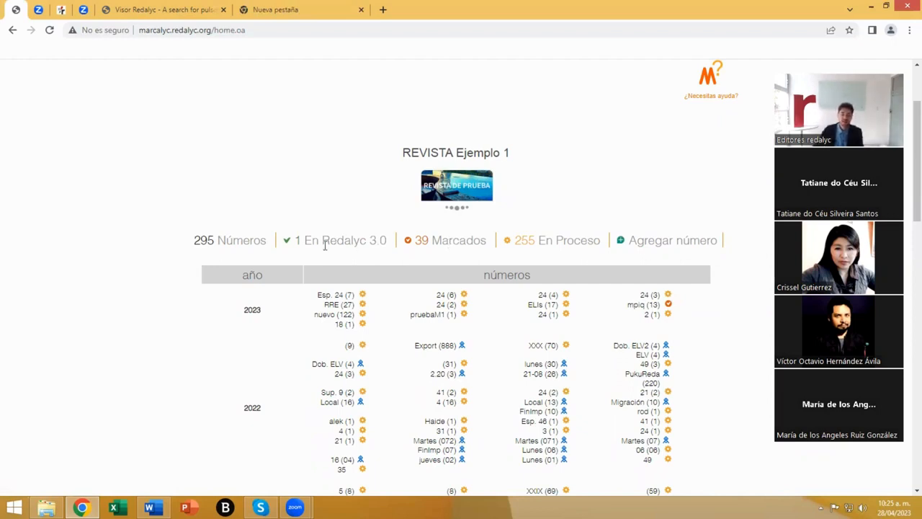
{"action": "left_click_drag", "start_coordinate": [305, 243], "coordinate": [380, 243]}
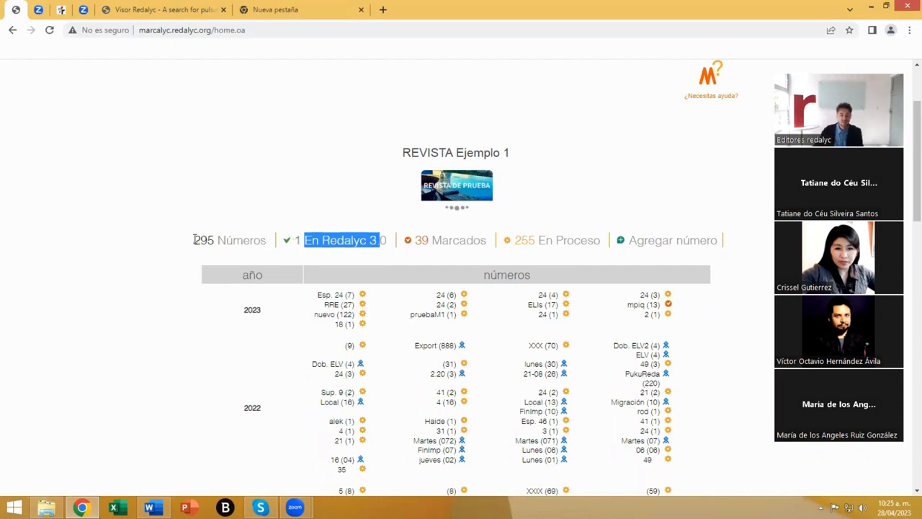
{"action": "left_click_drag", "start_coordinate": [194, 239], "coordinate": [266, 241]}
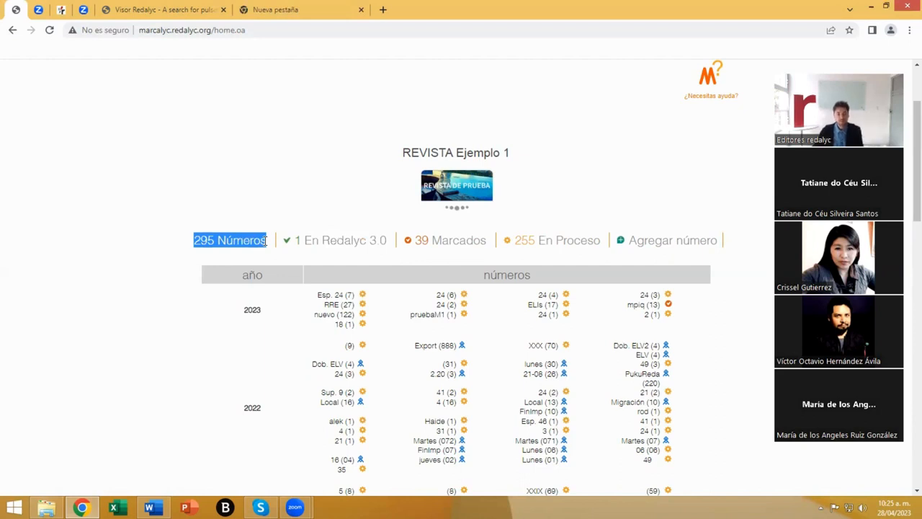
{"action": "scroll", "coordinate": [266, 241], "scroll_direction": "up", "scroll_amount": 1}
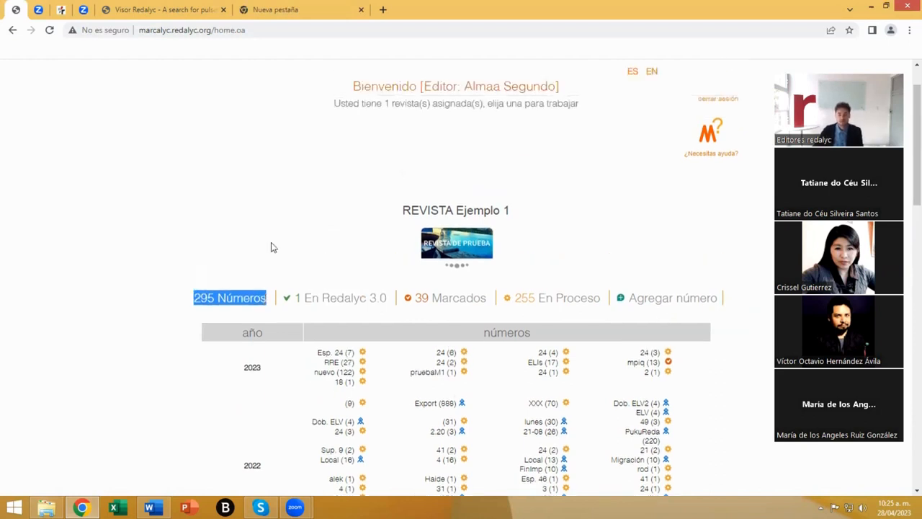
{"action": "left_click", "coordinate": [271, 248]}
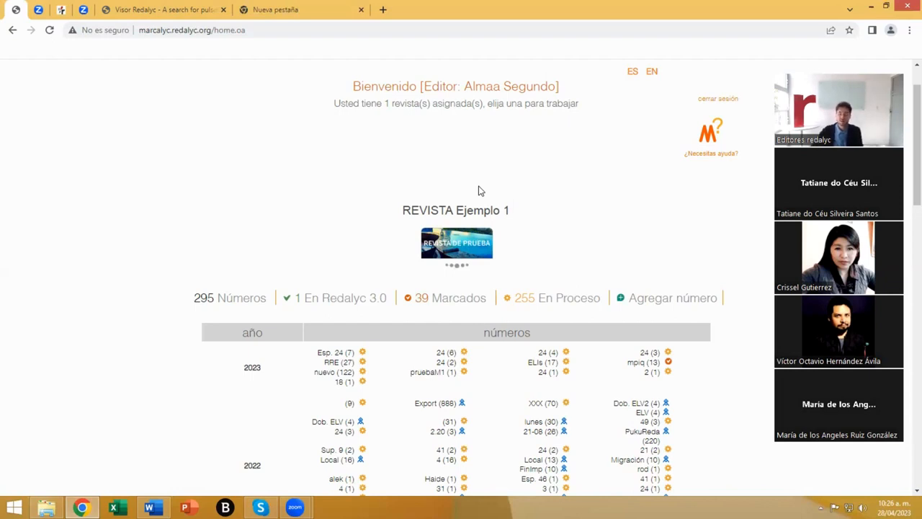
Step: Start a new issue for REVISTA Ejemplo 1 with volume 18 and number 1
{"action": "left_click", "coordinate": [661, 304]}
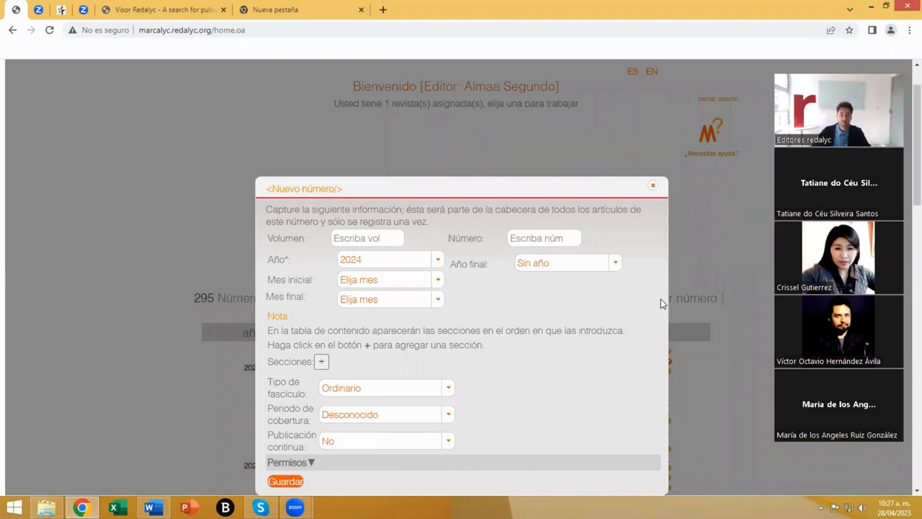
{"action": "left_click", "coordinate": [357, 241]}
{"action": "left_click", "coordinate": [352, 240]}
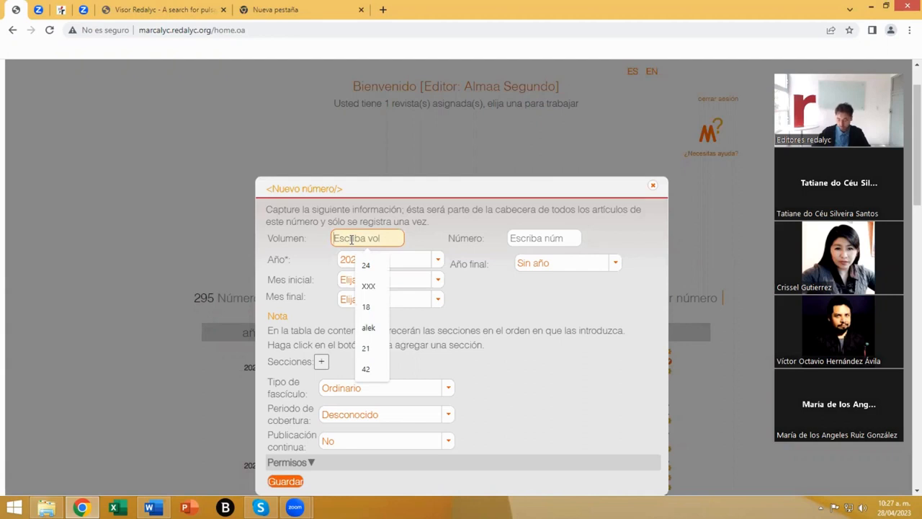
{"action": "left_click", "coordinate": [359, 180]}
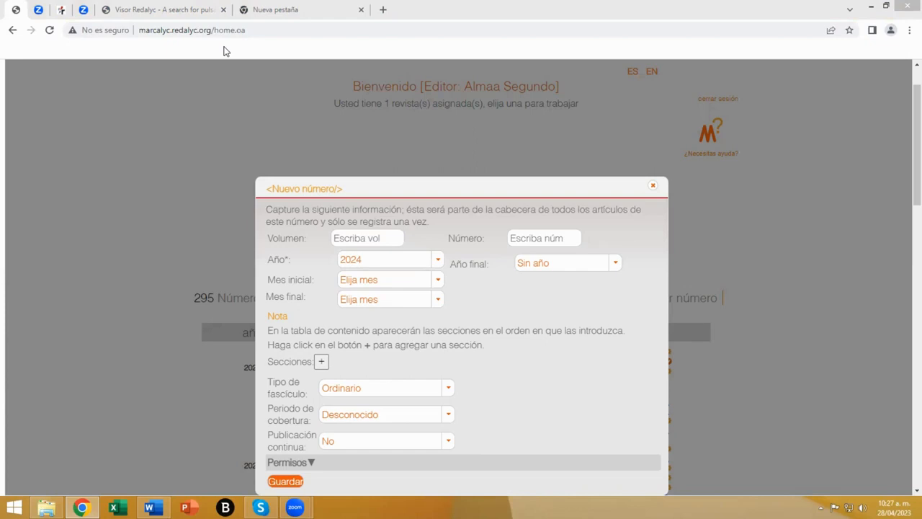
{"action": "left_click", "coordinate": [364, 240]}
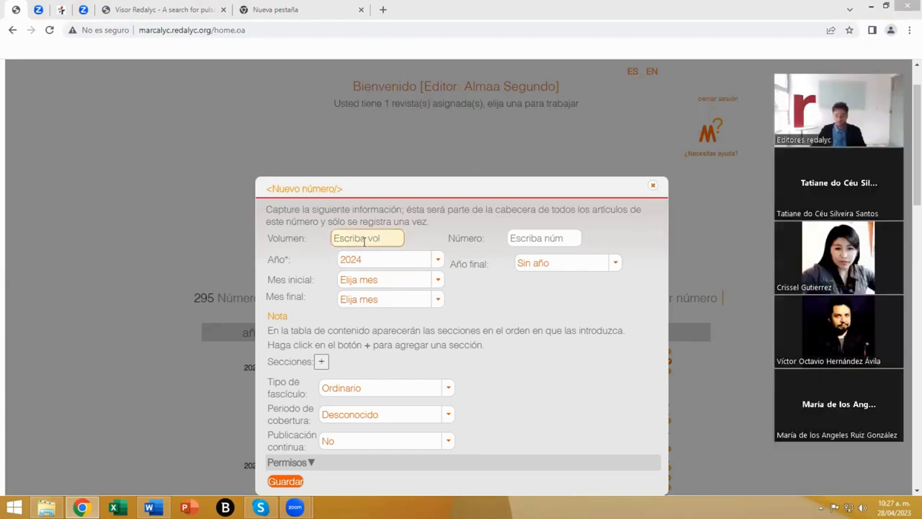
{"action": "type", "text": "18"}
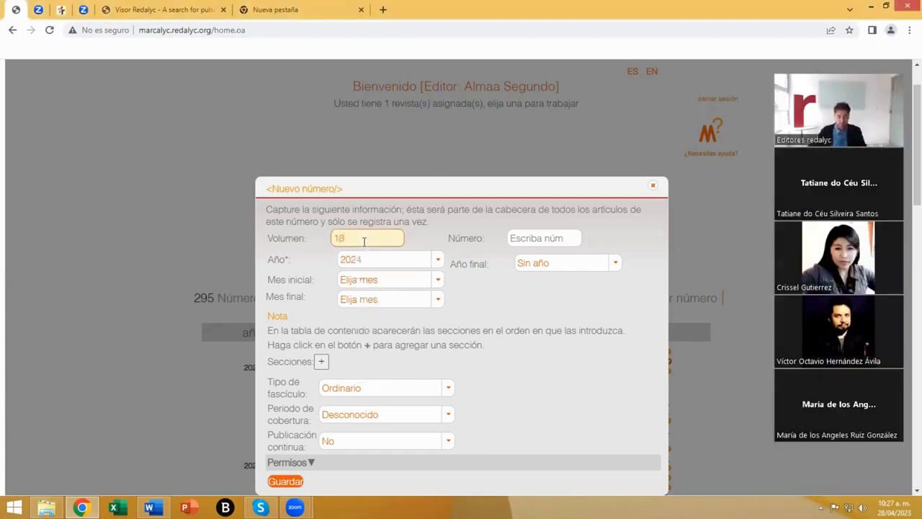
{"action": "left_click", "coordinate": [520, 243]}
{"action": "left_click", "coordinate": [522, 245]}
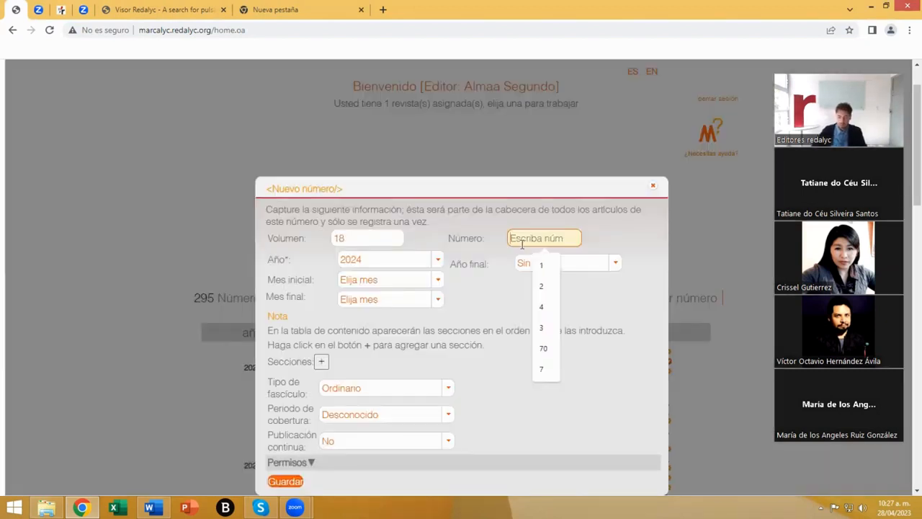
{"action": "type", "text": "1"}
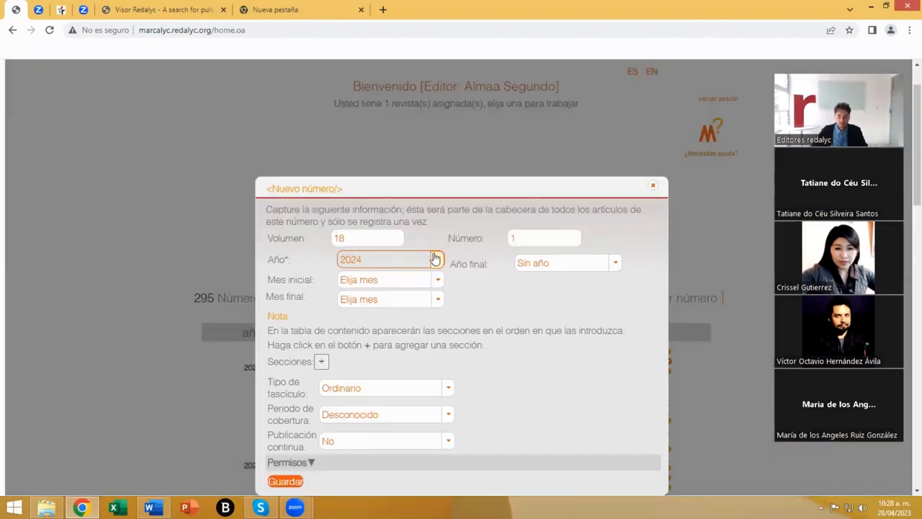
Step: Set the new issue's year to 2023 and leave its final year as Sin año
{"action": "left_click", "coordinate": [434, 259]}
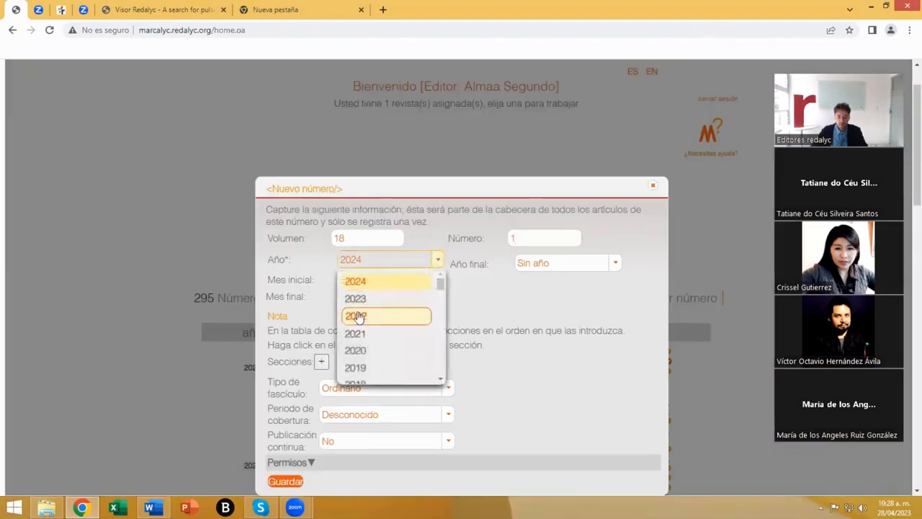
{"action": "left_click", "coordinate": [389, 299]}
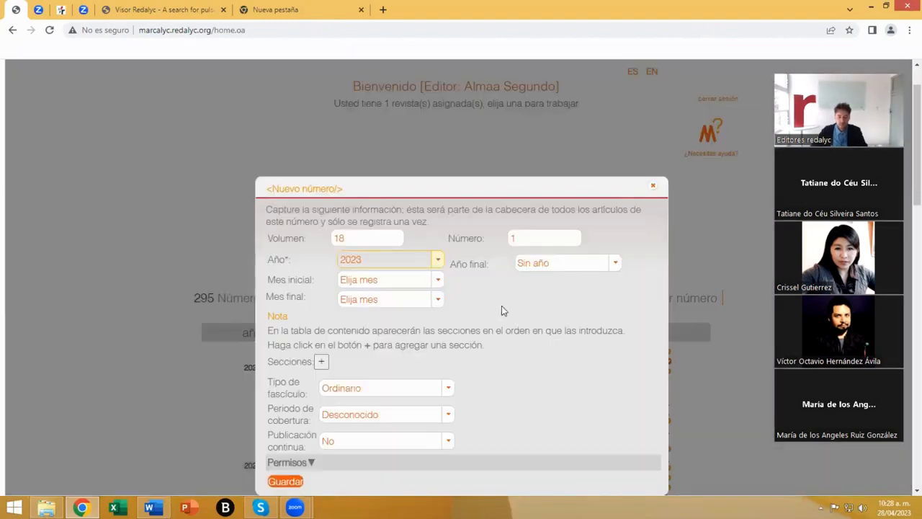
{"action": "left_click", "coordinate": [616, 264]}
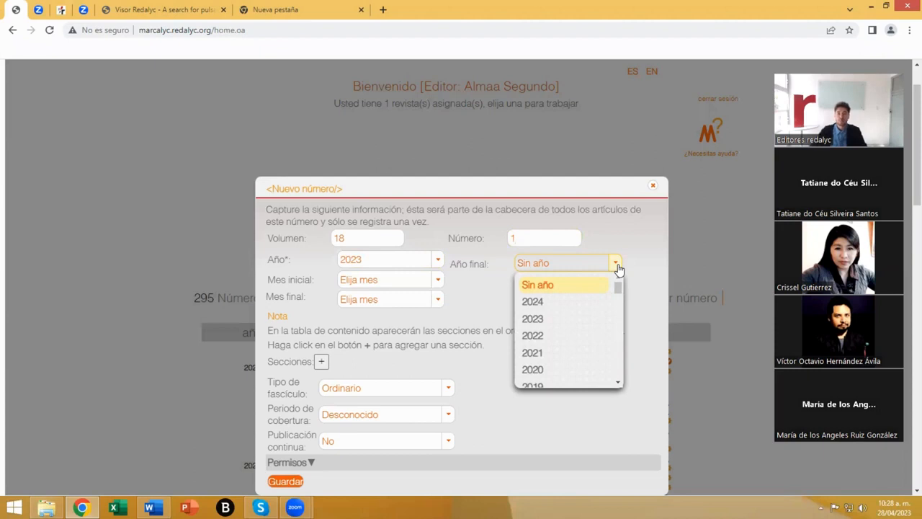
{"action": "left_click", "coordinate": [616, 265]}
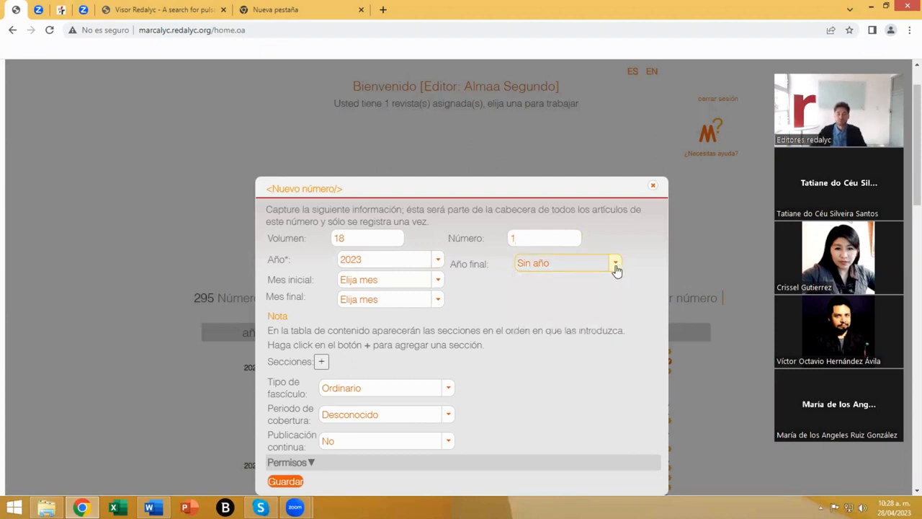
Step: Set the new issue's initial month to Enero and its final month to Junio
{"action": "left_click", "coordinate": [442, 284]}
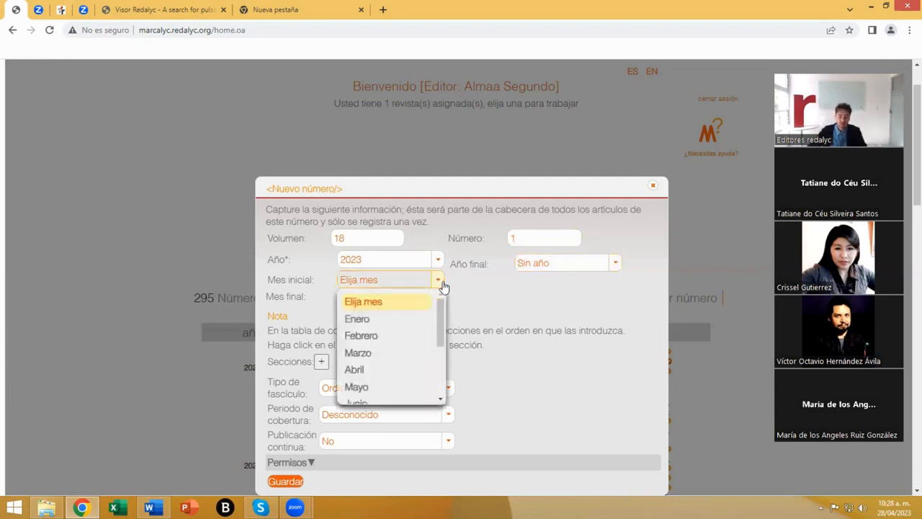
{"action": "left_click", "coordinate": [377, 319]}
{"action": "left_click", "coordinate": [420, 303]}
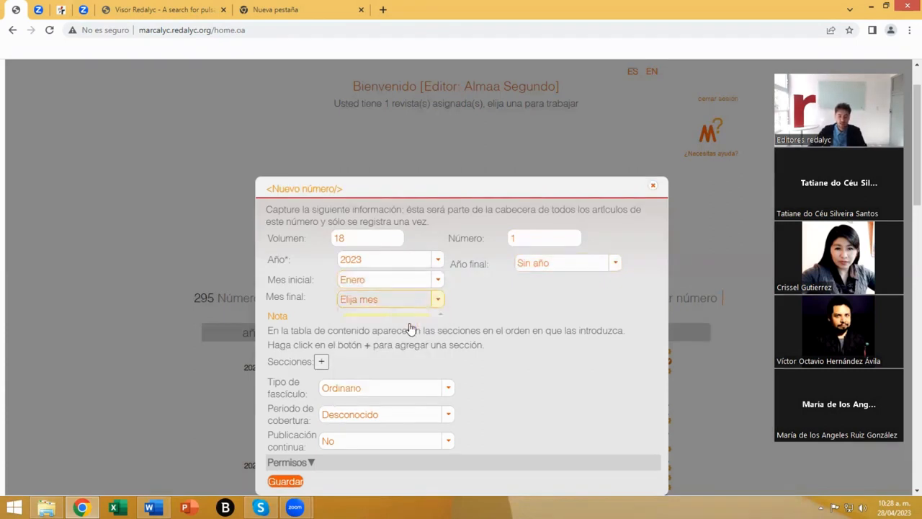
{"action": "scroll", "coordinate": [382, 375], "scroll_direction": "down", "scroll_amount": 1}
{"action": "left_click", "coordinate": [380, 366]}
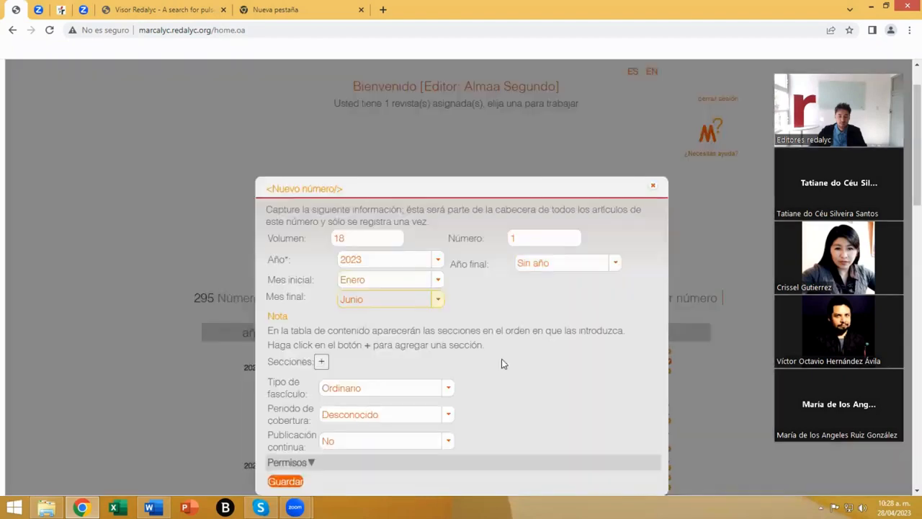
Step: Change the issue's month range to Julio as initial month and Diciembre as final month
{"action": "left_click", "coordinate": [434, 287]}
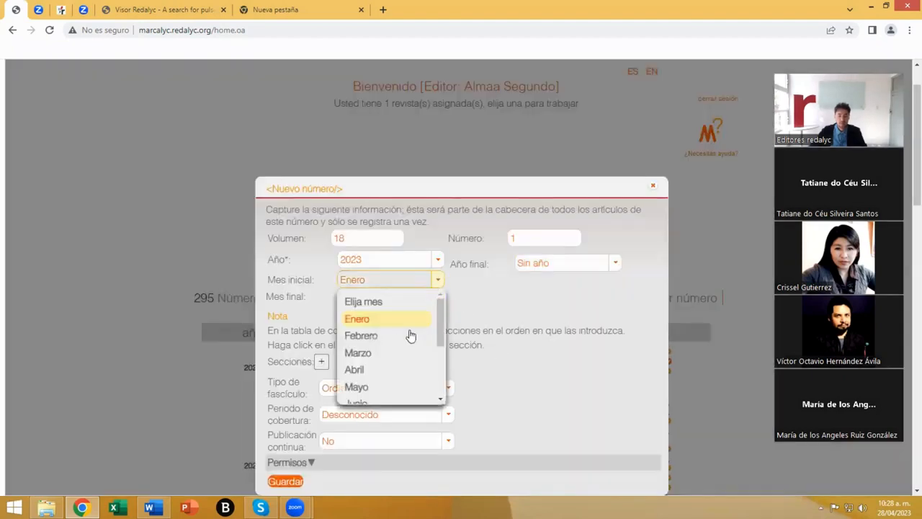
{"action": "scroll", "coordinate": [381, 371], "scroll_direction": "down", "scroll_amount": 2}
{"action": "left_click", "coordinate": [380, 366]}
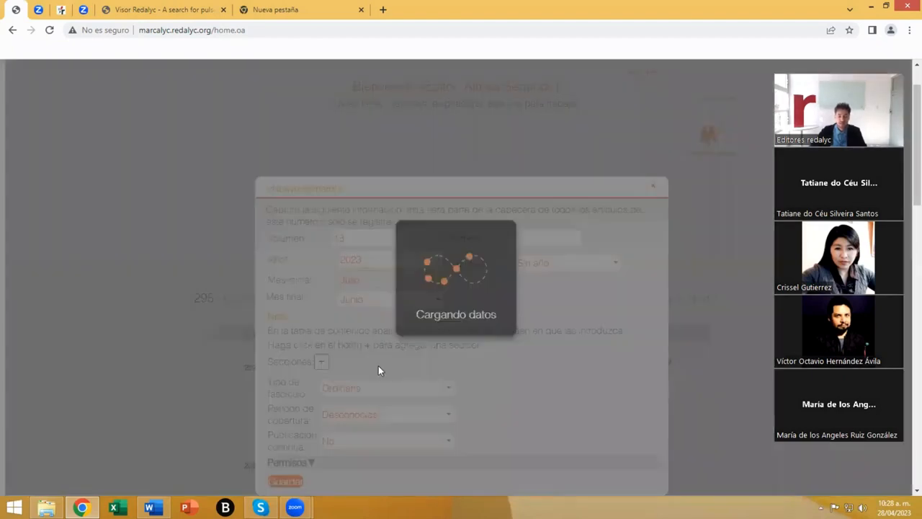
{"action": "left_click", "coordinate": [418, 299]}
{"action": "scroll", "coordinate": [393, 384], "scroll_direction": "down", "scroll_amount": 2}
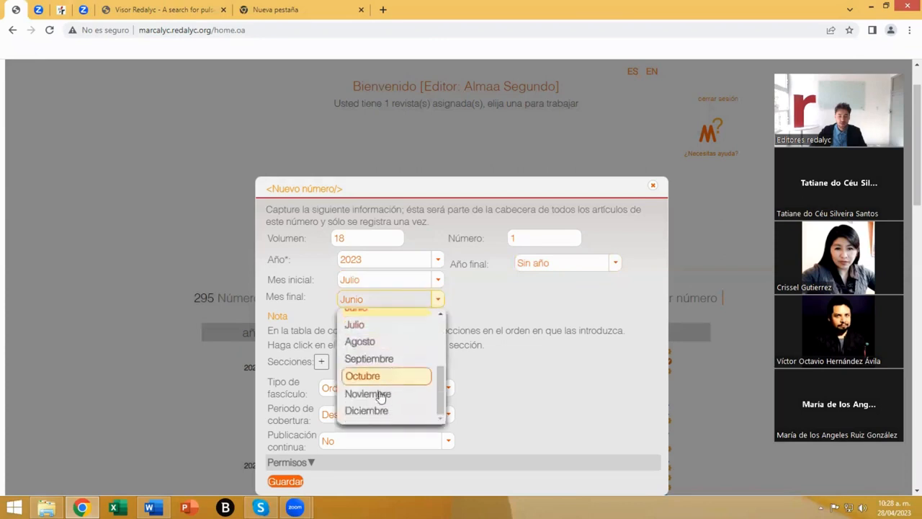
{"action": "left_click", "coordinate": [379, 409]}
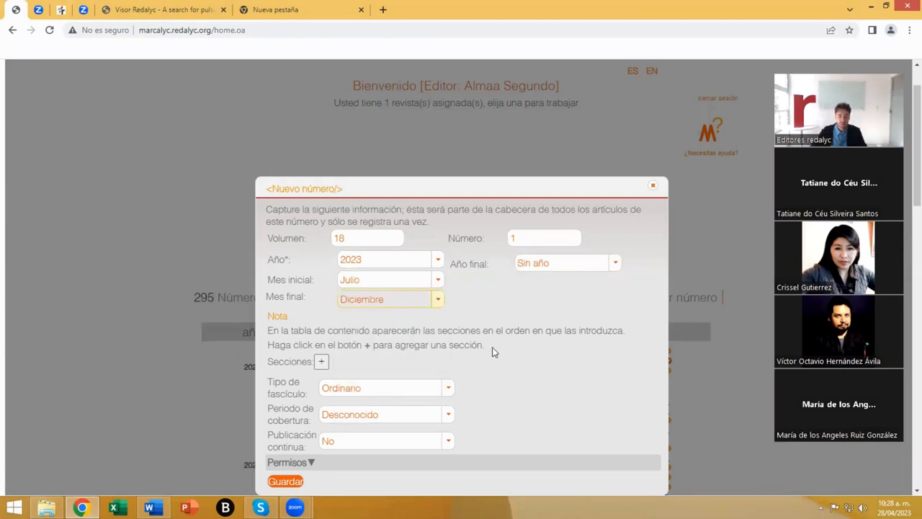
Step: Add a first table-of-contents section named Editorial to the new issue and save it
{"action": "left_click", "coordinate": [321, 362]}
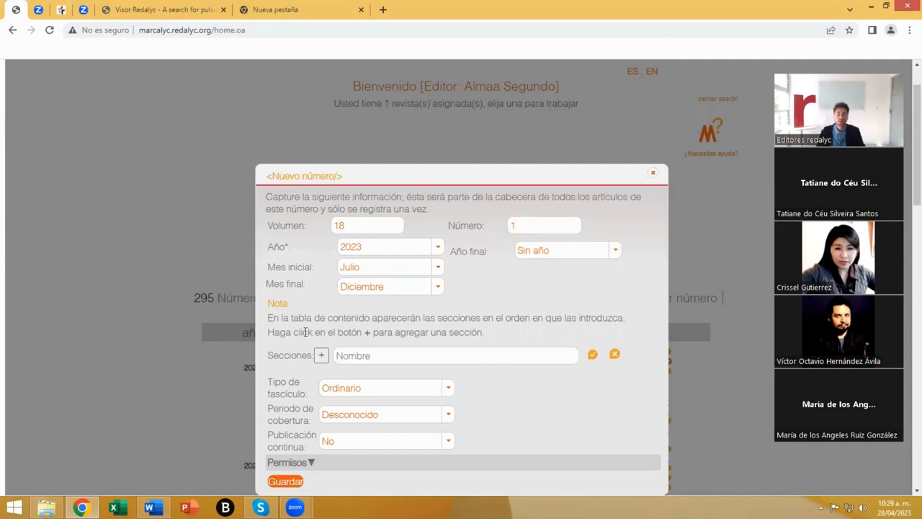
{"action": "left_click", "coordinate": [371, 353]}
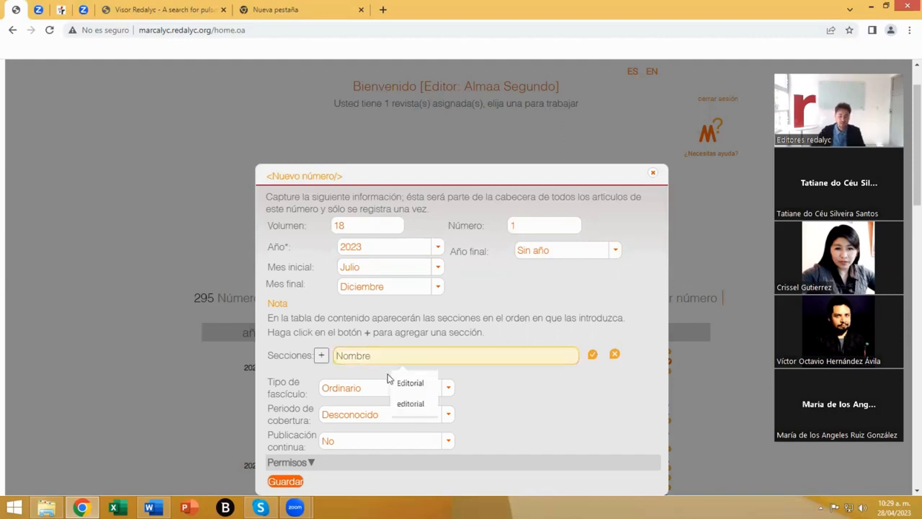
{"action": "left_click", "coordinate": [395, 380]}
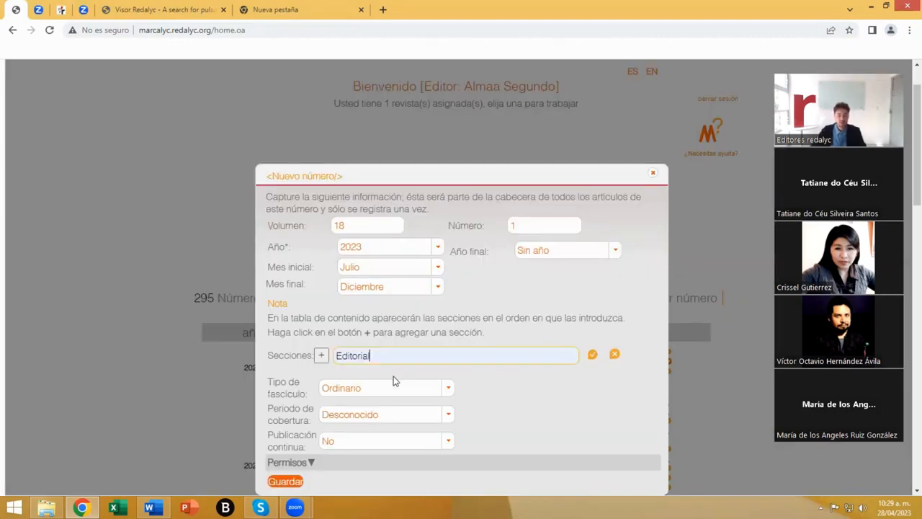
{"action": "left_click", "coordinate": [590, 358]}
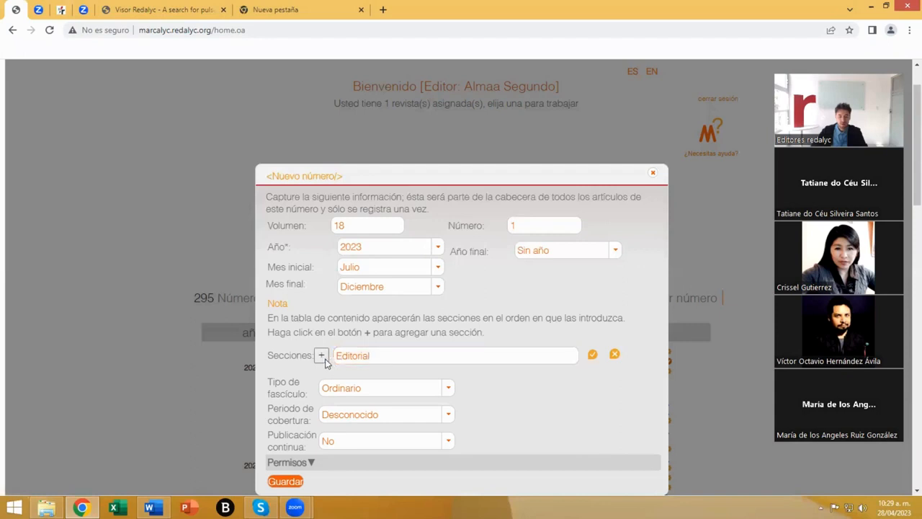
Step: Add a second section named Artículos Científicos below Editorial and save it
{"action": "left_click", "coordinate": [323, 357]}
{"action": "left_click", "coordinate": [397, 355]}
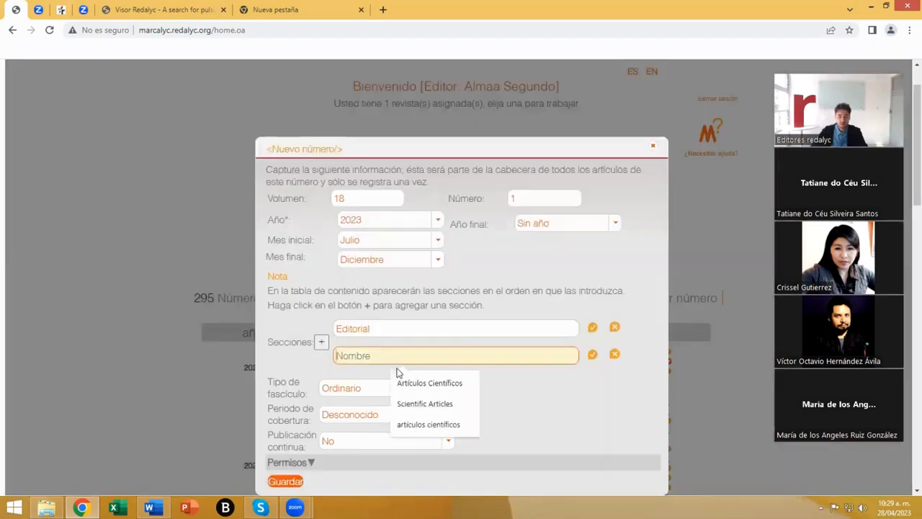
{"action": "left_click", "coordinate": [422, 381]}
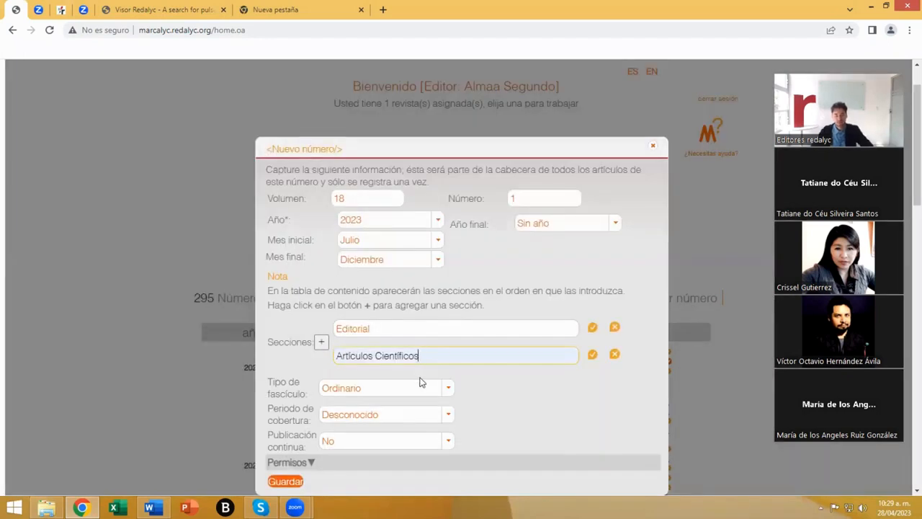
{"action": "left_click", "coordinate": [592, 353]}
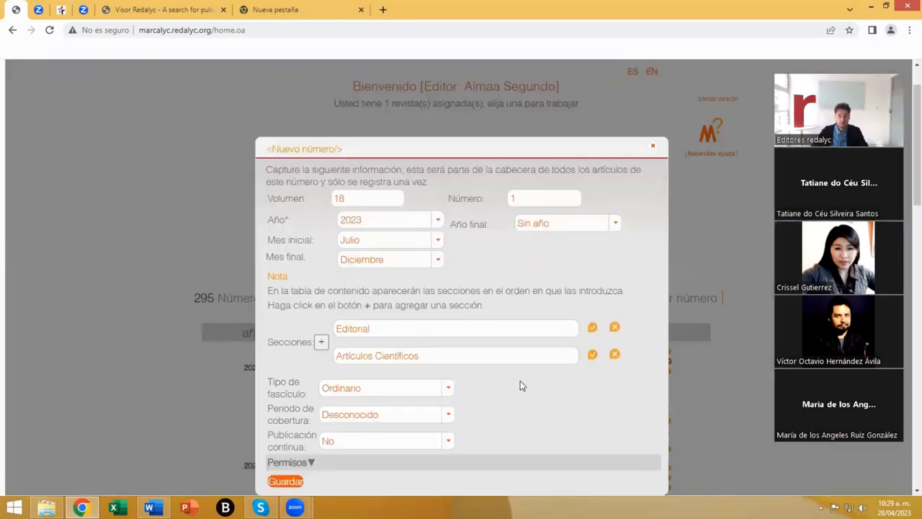
Step: Add a third section named Reseñas below Artículos Científicos and save it
{"action": "left_click", "coordinate": [321, 344]}
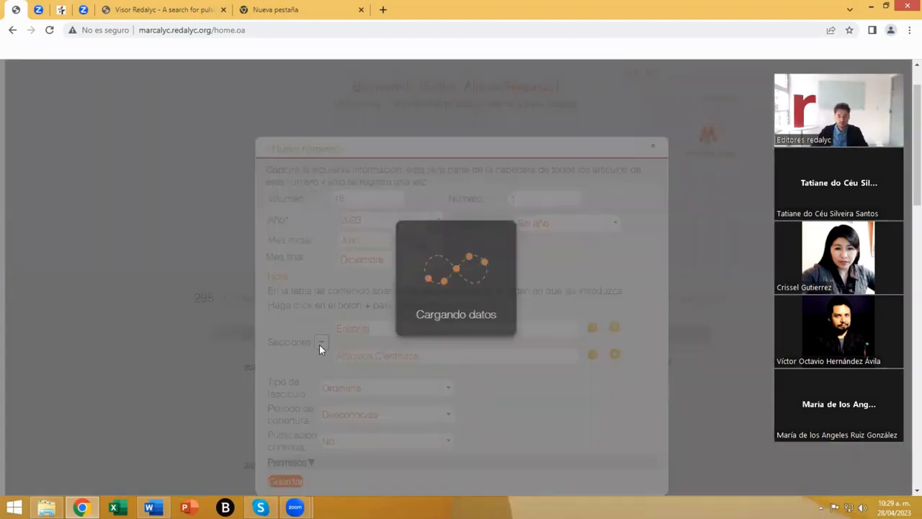
{"action": "left_click", "coordinate": [385, 351]}
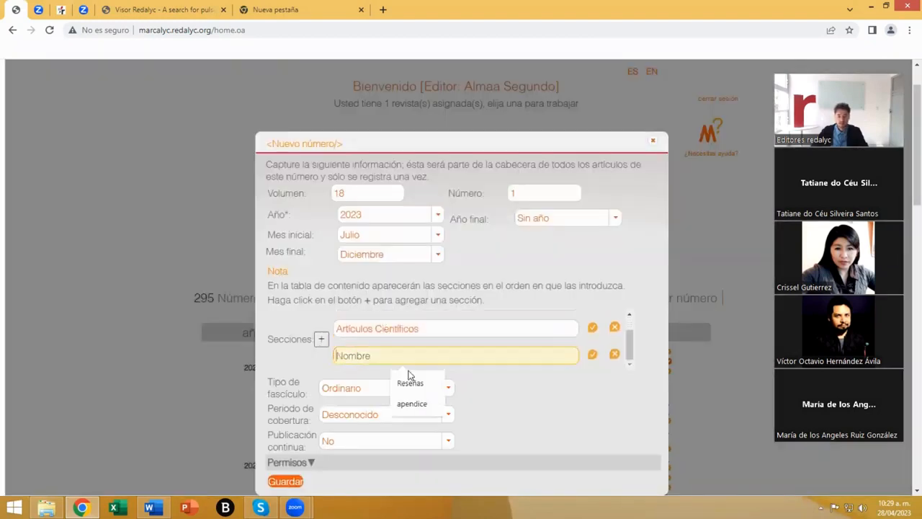
{"action": "left_click", "coordinate": [412, 380]}
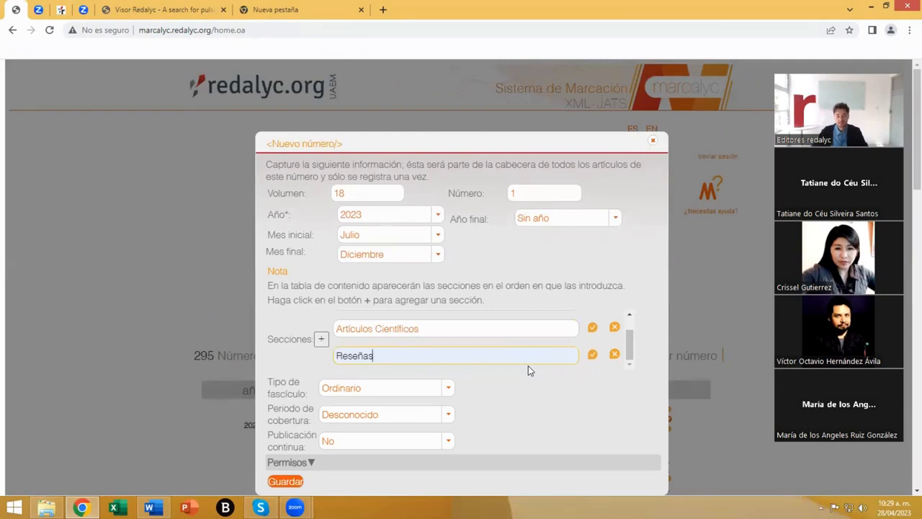
{"action": "left_click", "coordinate": [591, 355]}
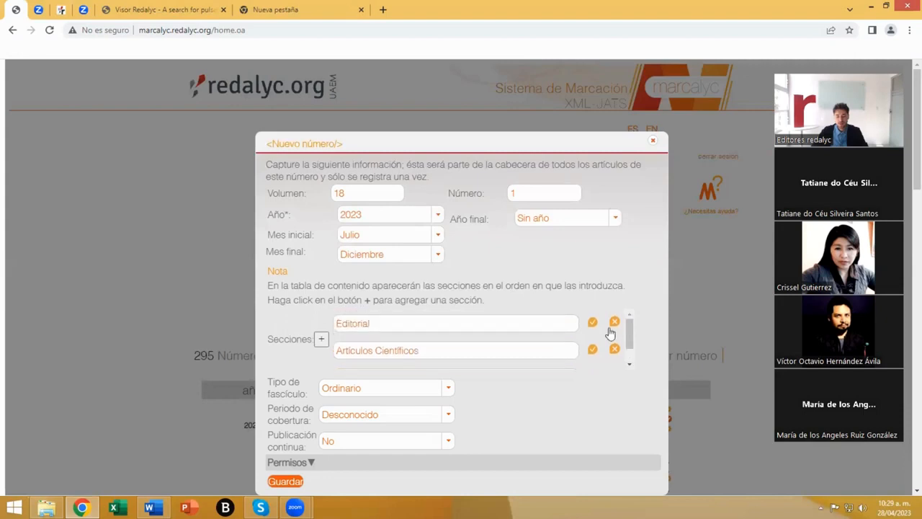
Step: Delete the Reseñas section from the new issue
{"action": "scroll", "coordinate": [616, 351], "scroll_direction": "down", "scroll_amount": 1}
{"action": "left_click", "coordinate": [614, 355]}
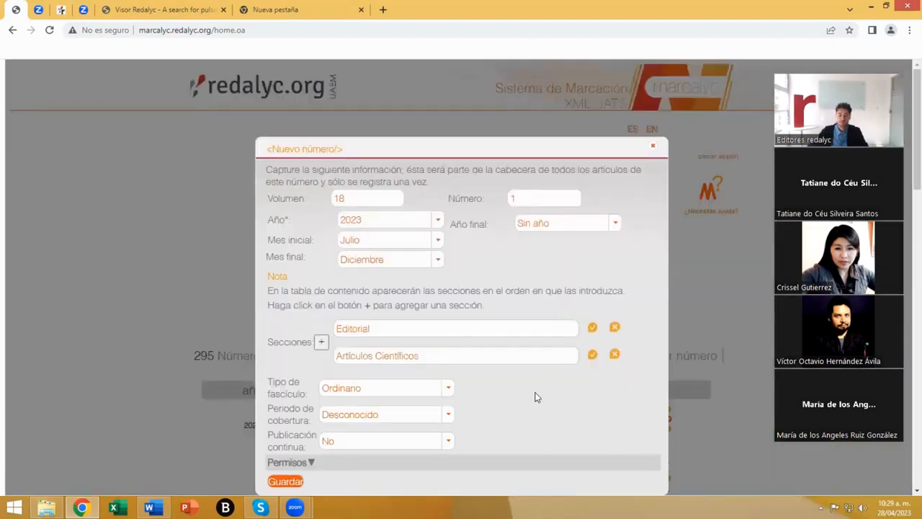
{"action": "left_click", "coordinate": [373, 354]}
Step: Choose Ordinario as the issue type and keep the coverage period as Desconocido after viewing its options
{"action": "left_click", "coordinate": [404, 391]}
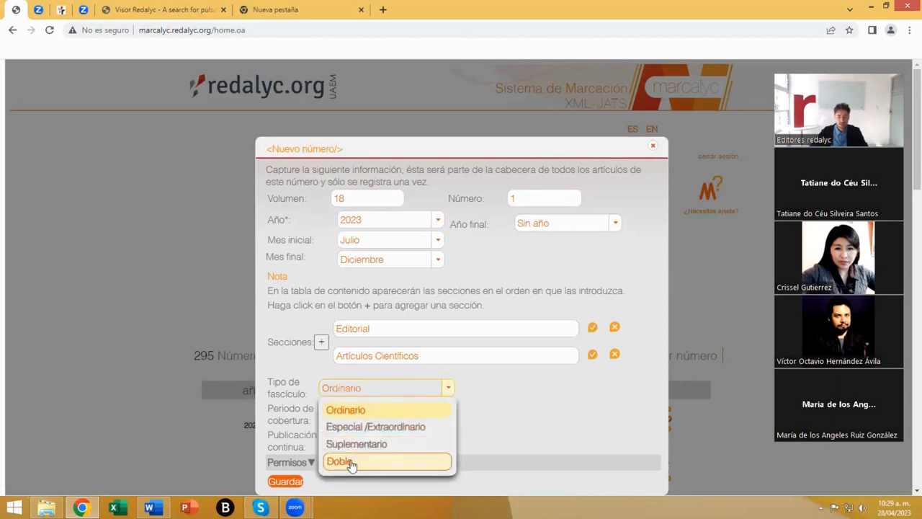
{"action": "left_click", "coordinate": [360, 410]}
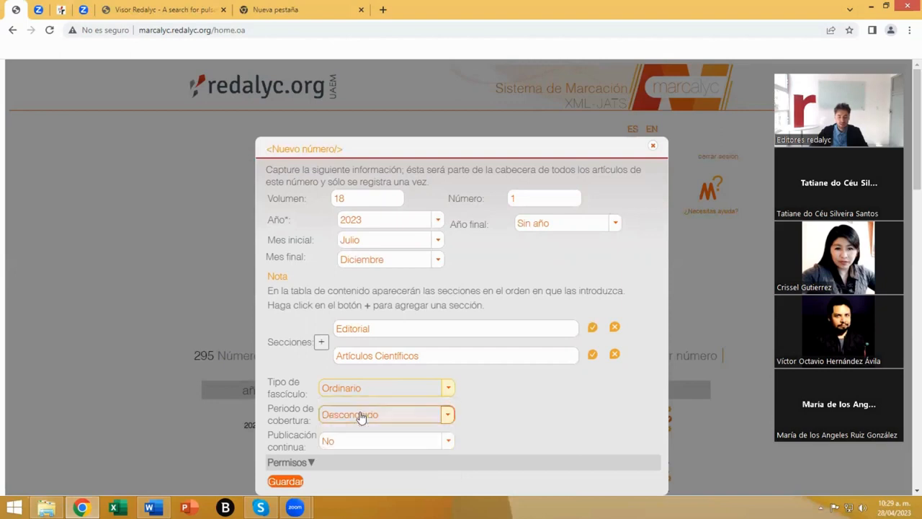
{"action": "left_click", "coordinate": [432, 420]}
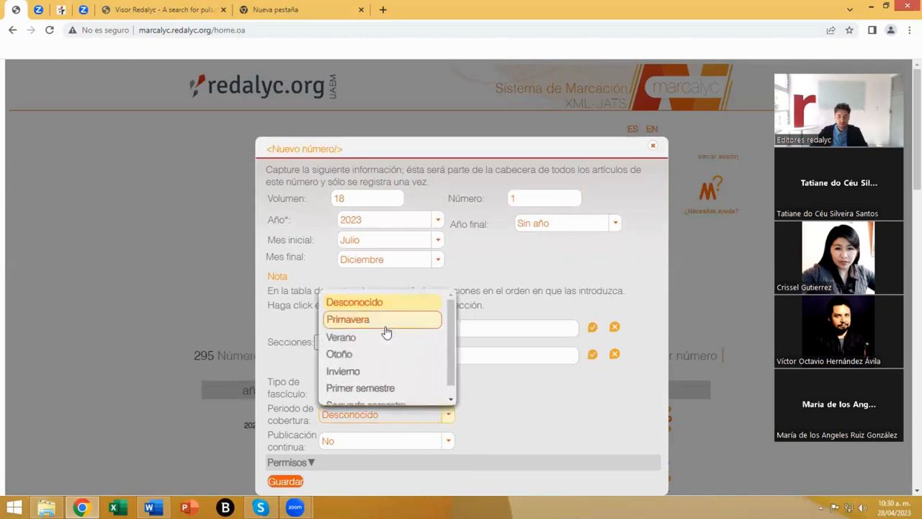
{"action": "scroll", "coordinate": [377, 357], "scroll_direction": "down", "scroll_amount": 1}
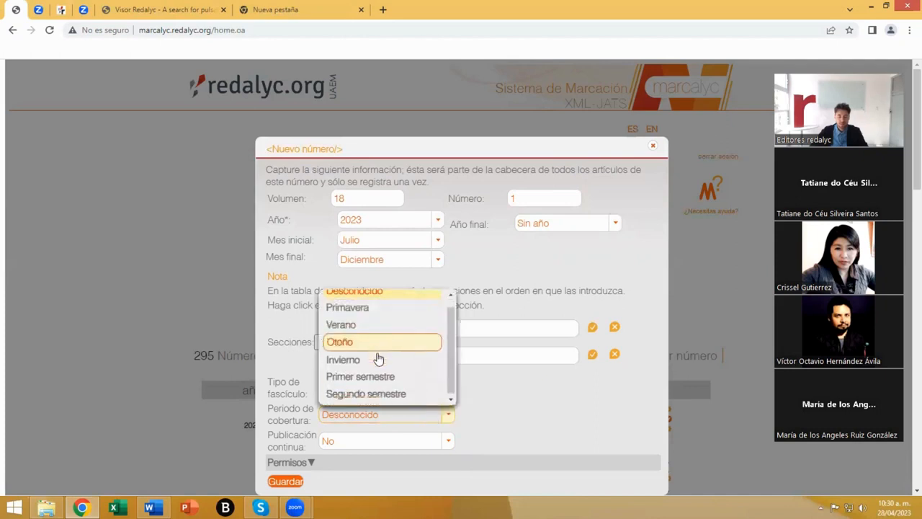
{"action": "left_click", "coordinate": [517, 409]}
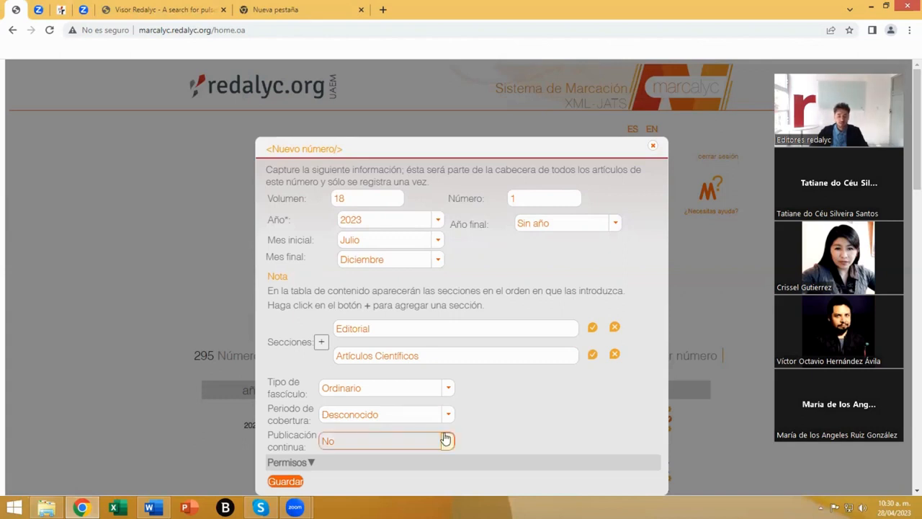
Step: Set Publicación continua to Sí and return it to No
{"action": "left_click", "coordinate": [369, 447]}
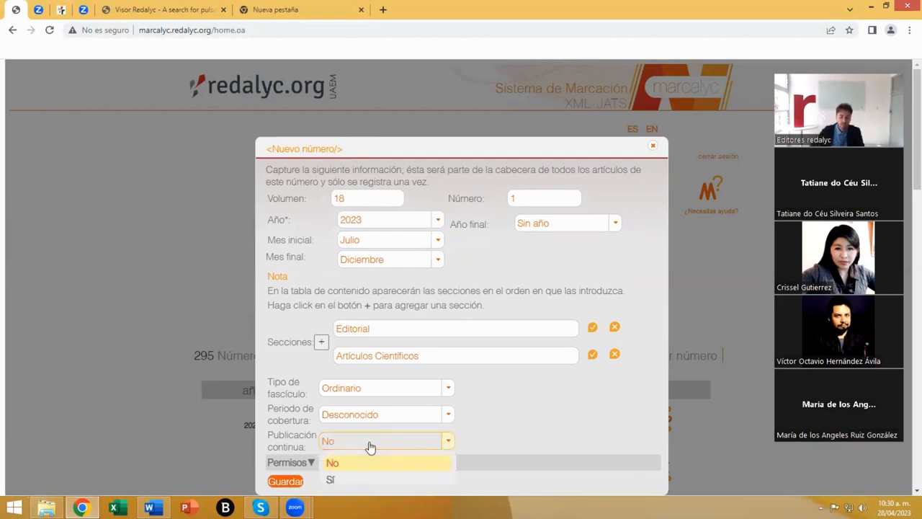
{"action": "left_click", "coordinate": [336, 478]}
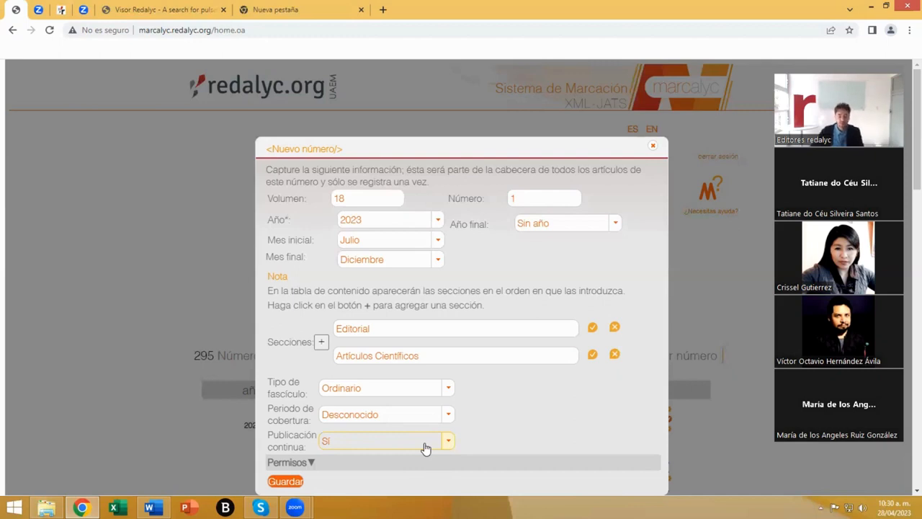
{"action": "left_click", "coordinate": [424, 445]}
{"action": "left_click", "coordinate": [365, 463]}
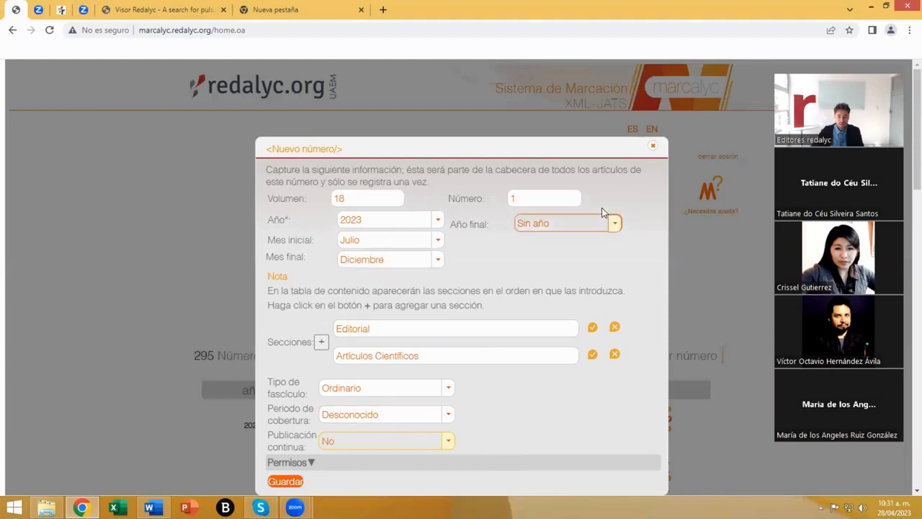
Step: Expand the issue's Permisos and assign the Creative Commons license Atribución (CC BY) 3.0
{"action": "left_click", "coordinate": [295, 458]}
{"action": "scroll", "coordinate": [504, 403], "scroll_direction": "down", "scroll_amount": 3}
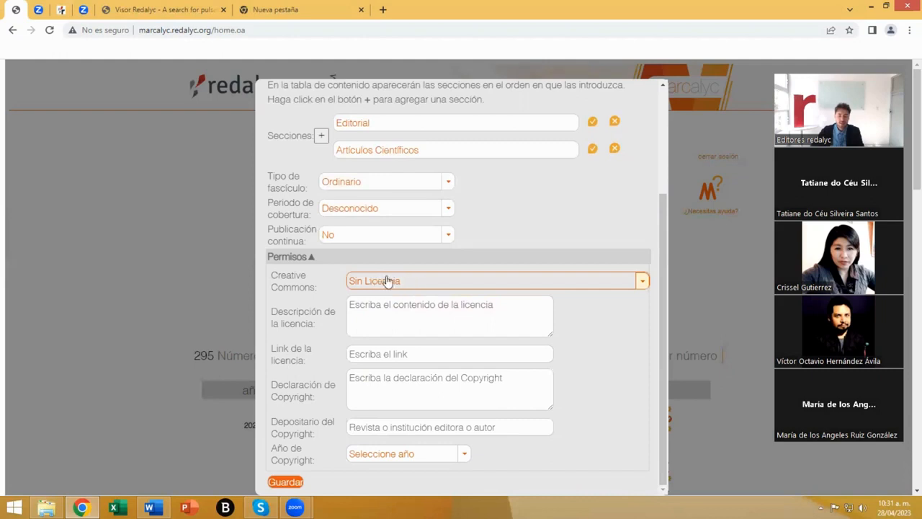
{"action": "left_click", "coordinate": [447, 283]}
{"action": "scroll", "coordinate": [487, 334], "scroll_direction": "down", "scroll_amount": 2}
{"action": "scroll", "coordinate": [488, 335], "scroll_direction": "down", "scroll_amount": 2}
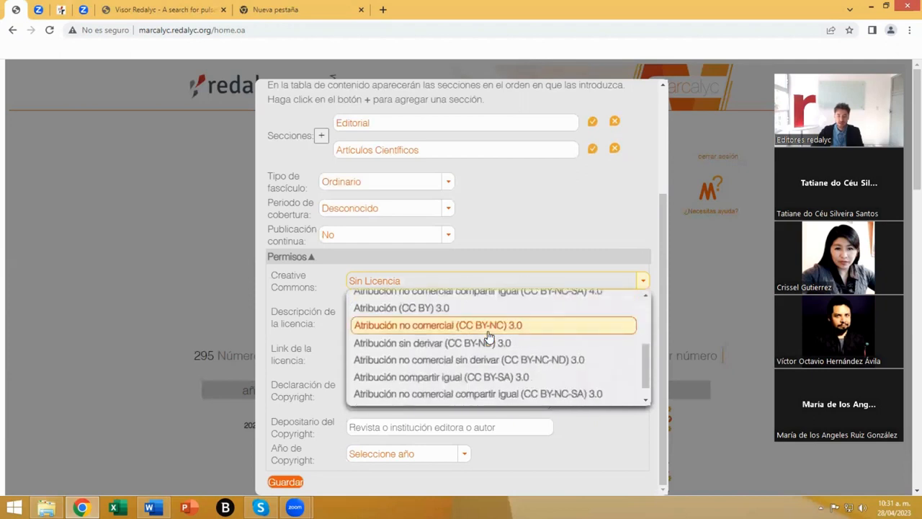
{"action": "scroll", "coordinate": [469, 353], "scroll_direction": "up", "scroll_amount": 2}
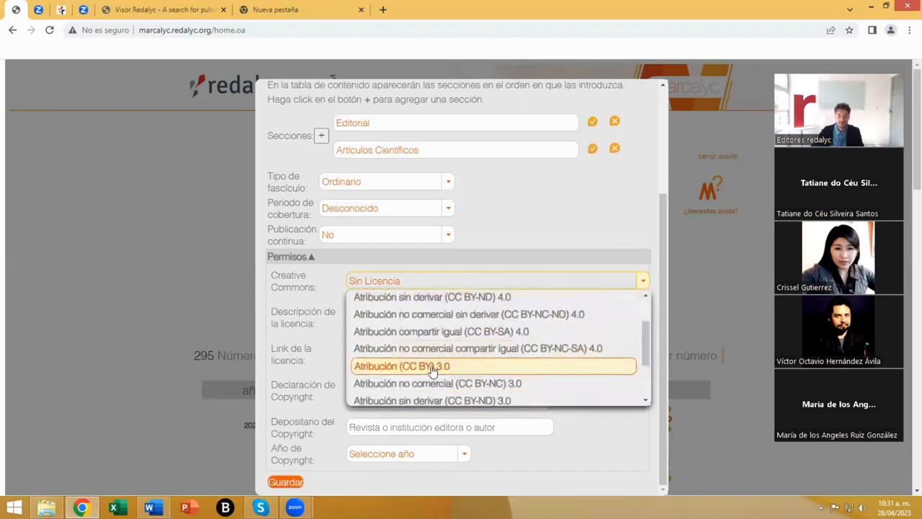
{"action": "left_click", "coordinate": [431, 368]}
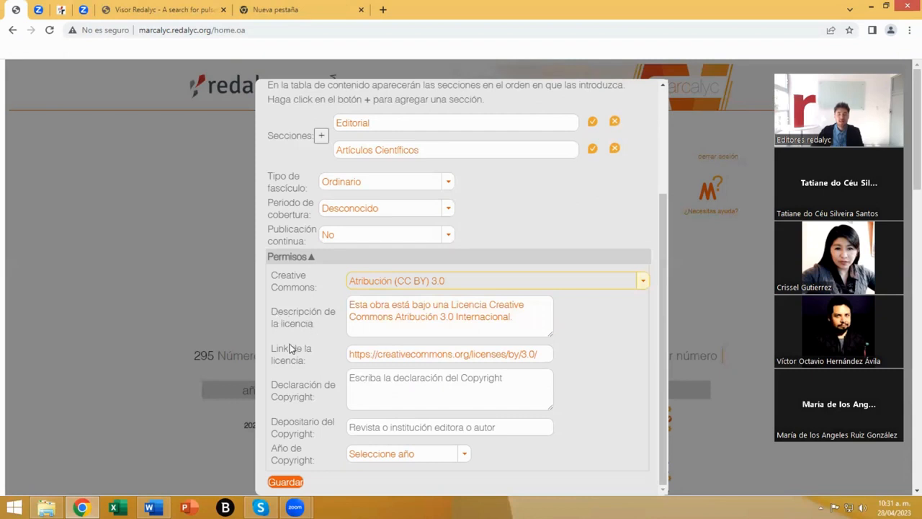
Step: Enter UAEM as the copyright declaration and Revista Científica as the copyright holder
{"action": "left_click", "coordinate": [362, 380]}
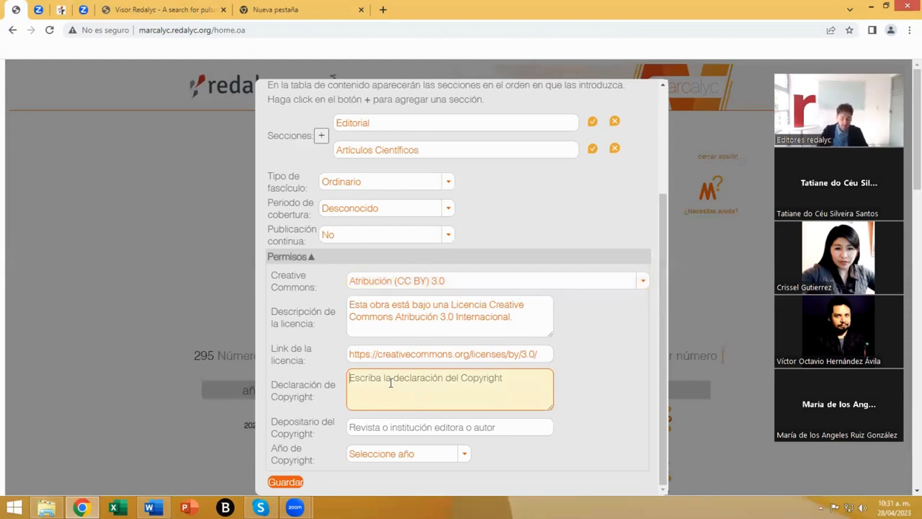
{"action": "type", "text": "UAEM"}
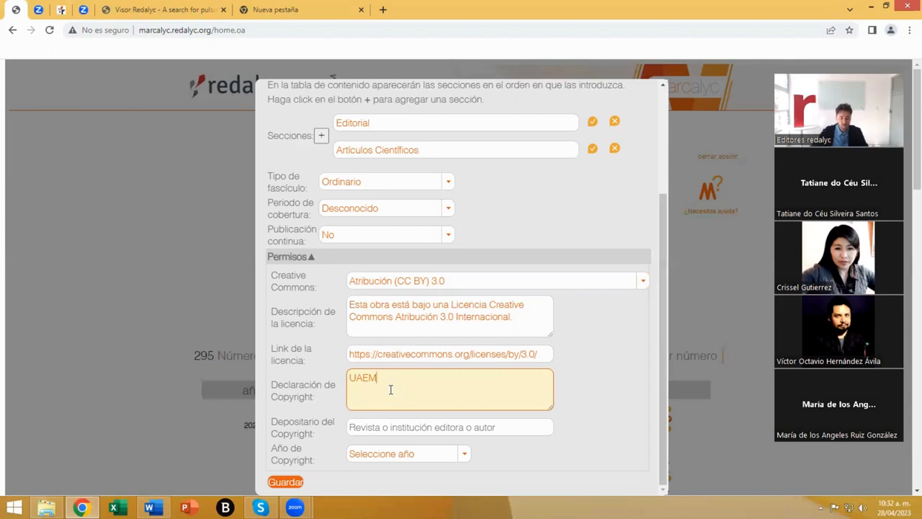
{"action": "left_click", "coordinate": [382, 425]}
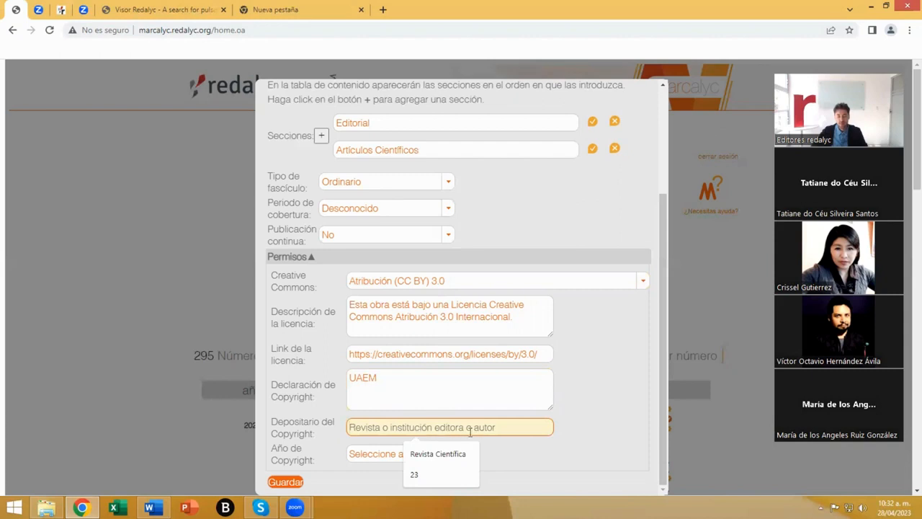
{"action": "left_click", "coordinate": [434, 454]}
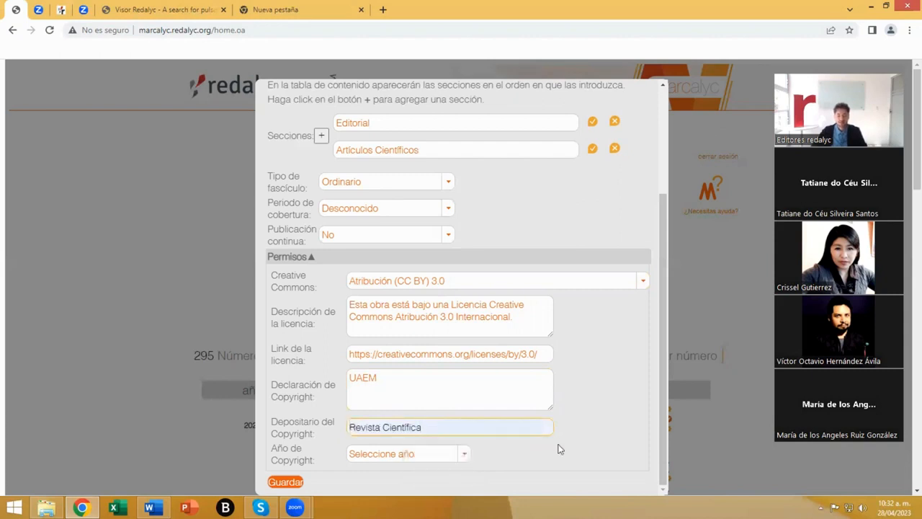
Step: Set the copyright year to 2023, review the issue form and try to save the new issue
{"action": "left_click", "coordinate": [464, 453]}
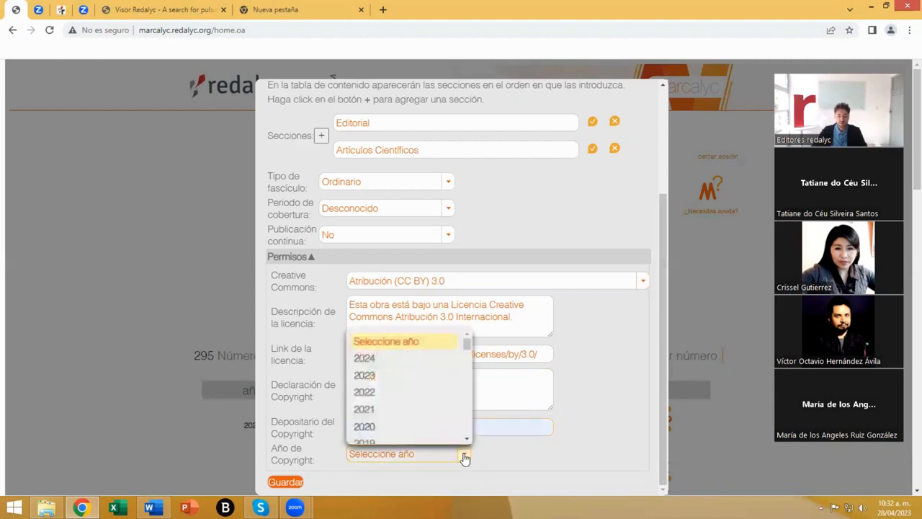
{"action": "left_click", "coordinate": [387, 376]}
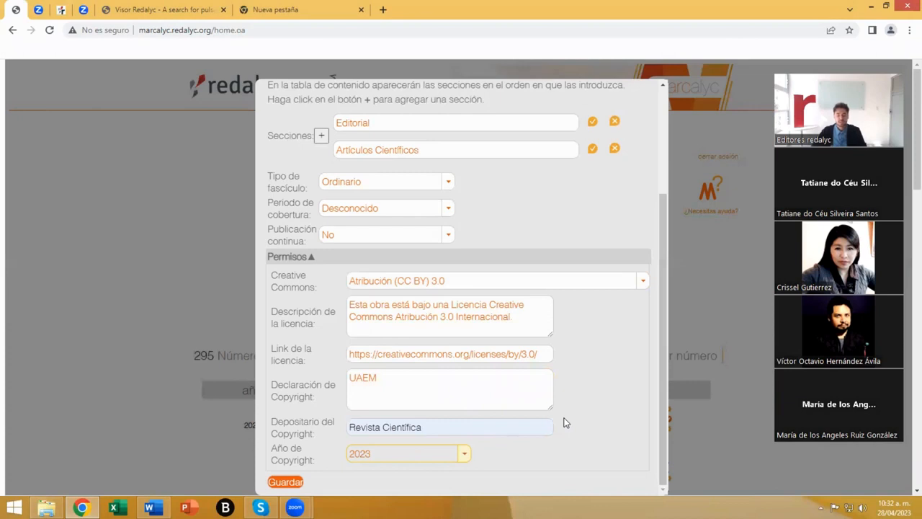
{"action": "scroll", "coordinate": [560, 396], "scroll_direction": "up", "scroll_amount": 3}
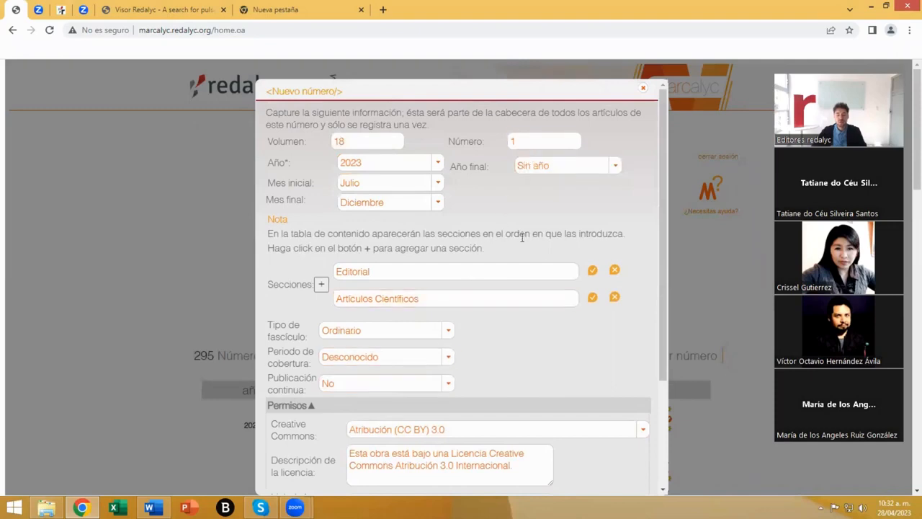
{"action": "scroll", "coordinate": [523, 238], "scroll_direction": "down", "scroll_amount": 2}
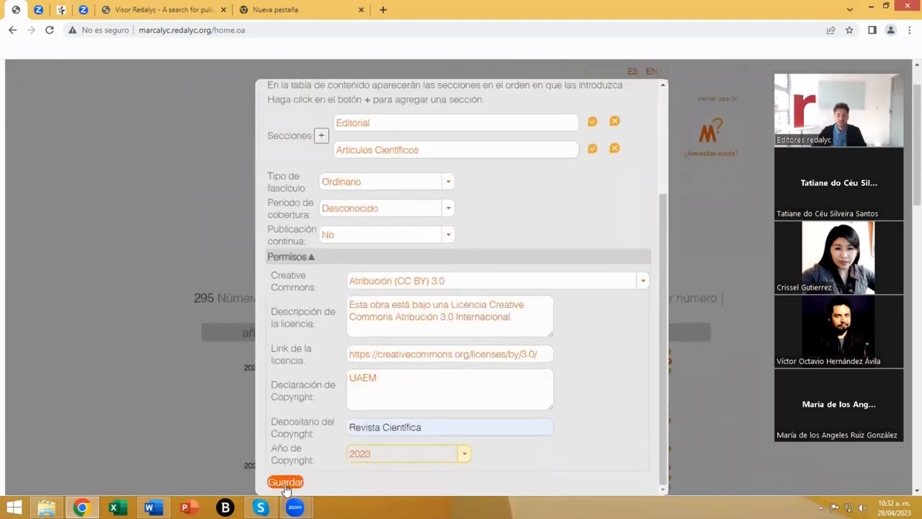
{"action": "left_click", "coordinate": [285, 484]}
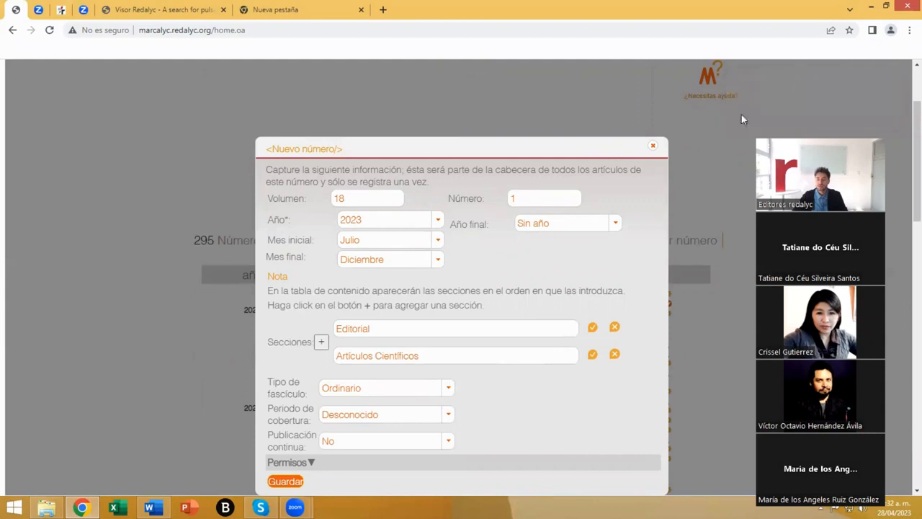
Step: Change the new issue's number to 7 and check the existing 2023 issues behind the form
{"action": "left_click", "coordinate": [539, 200]}
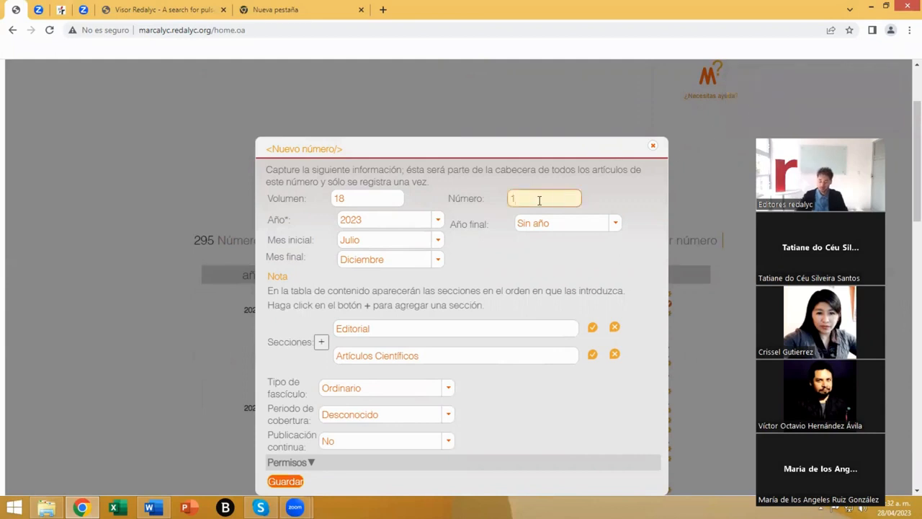
{"action": "key", "text": "BackSpace"}
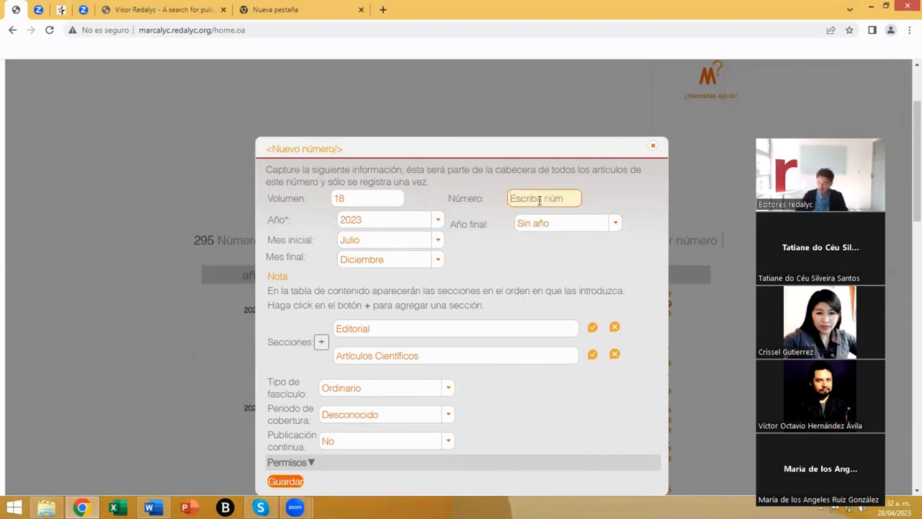
{"action": "type", "text": "7"}
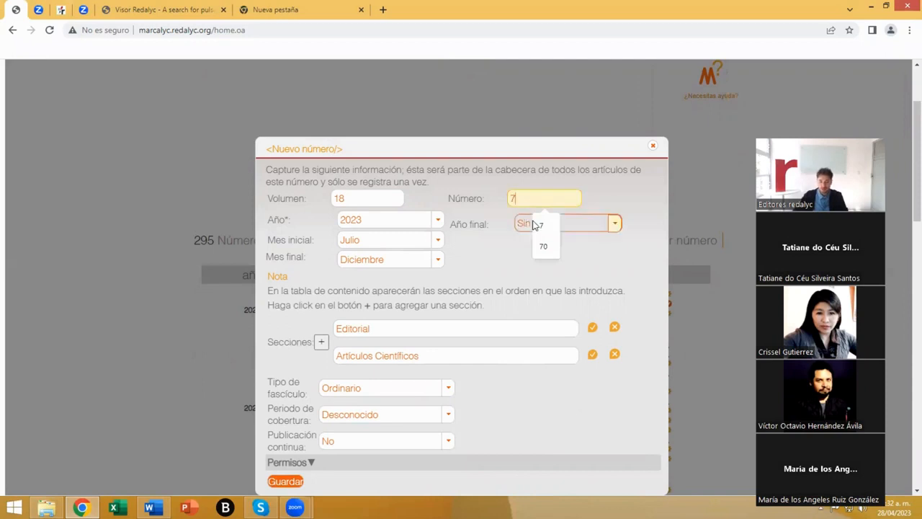
{"action": "scroll", "coordinate": [385, 442], "scroll_direction": "down", "scroll_amount": 1}
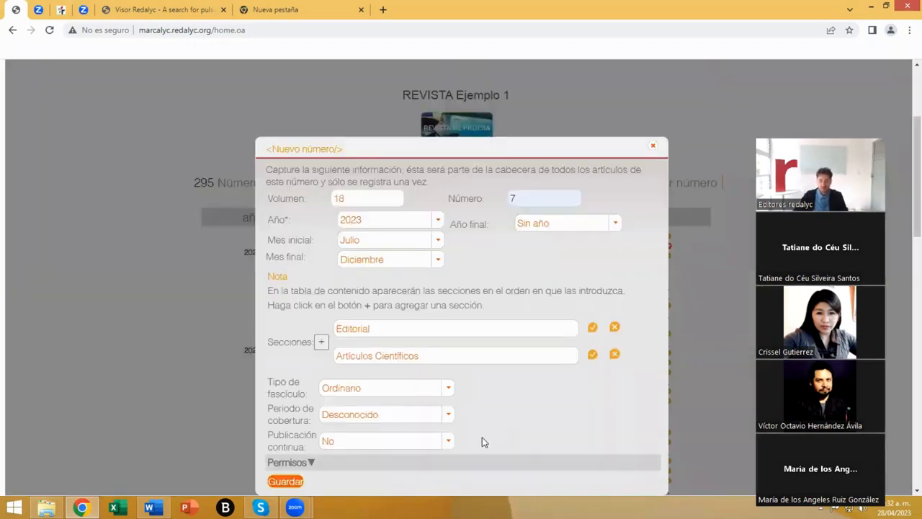
{"action": "scroll", "coordinate": [533, 367], "scroll_direction": "down", "scroll_amount": 2}
{"action": "scroll", "coordinate": [589, 266], "scroll_direction": "down", "scroll_amount": 3}
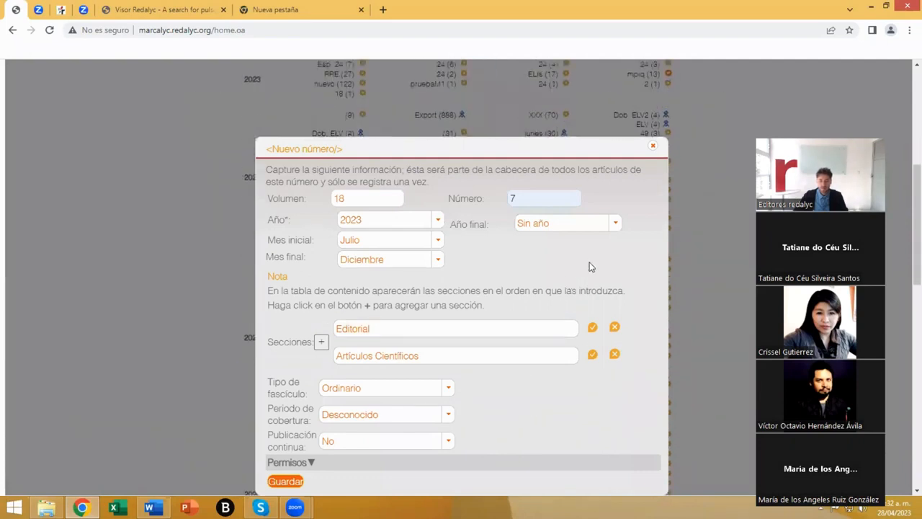
Step: Change the issue number to 2, try to save the issue, and close the form
{"action": "left_click", "coordinate": [542, 195]}
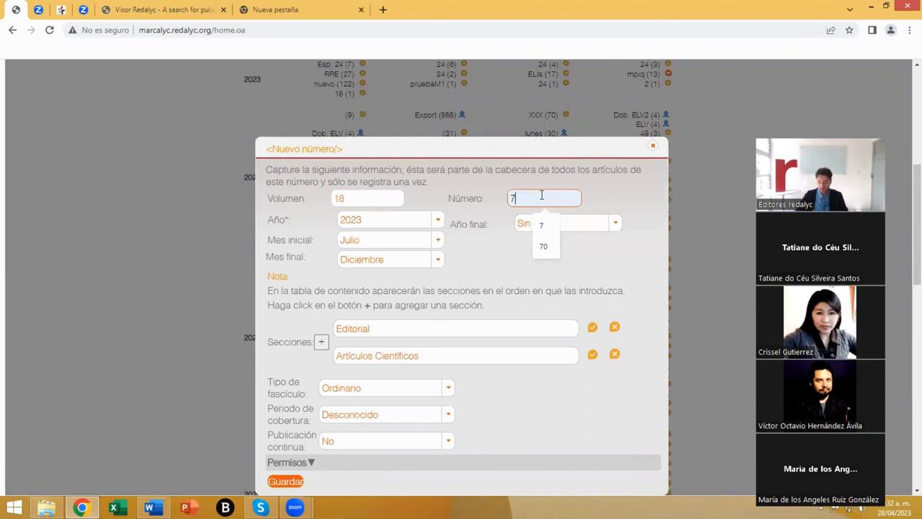
{"action": "key", "text": "BackSpace"}
{"action": "type", "text": "2"}
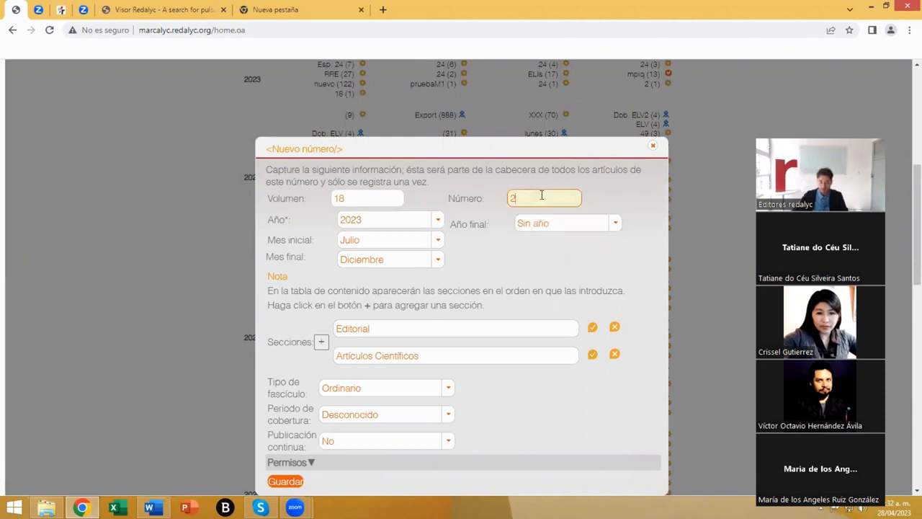
{"action": "left_click", "coordinate": [298, 484]}
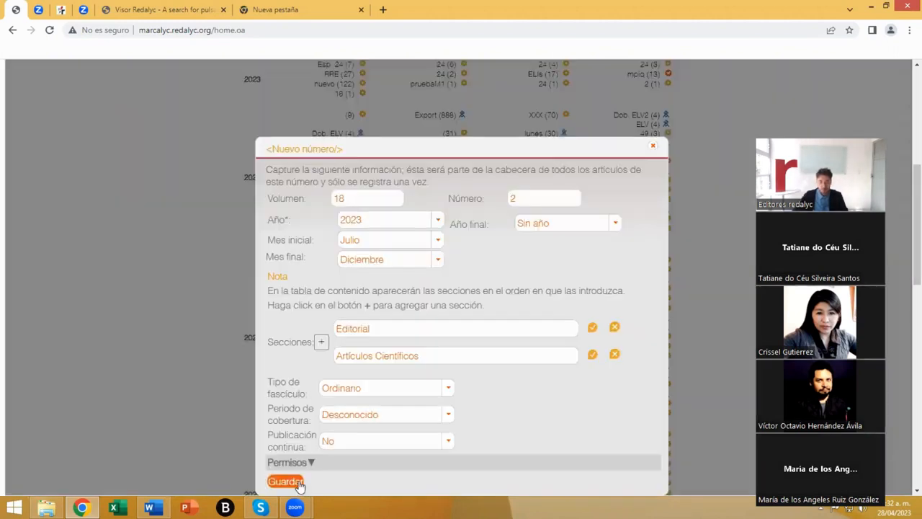
{"action": "left_click", "coordinate": [653, 147]}
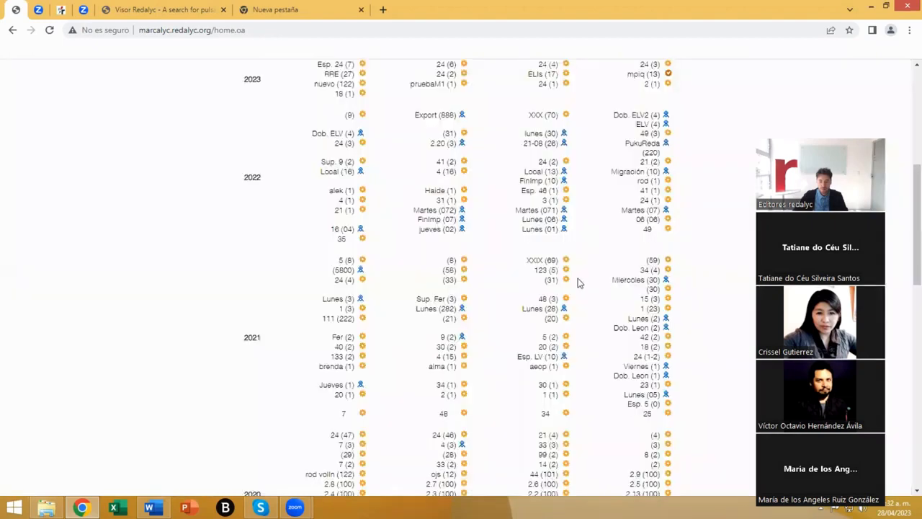
Step: Start a new issue with volume 18, number 2 and year 2023
{"action": "scroll", "coordinate": [568, 281], "scroll_direction": "up", "scroll_amount": 2}
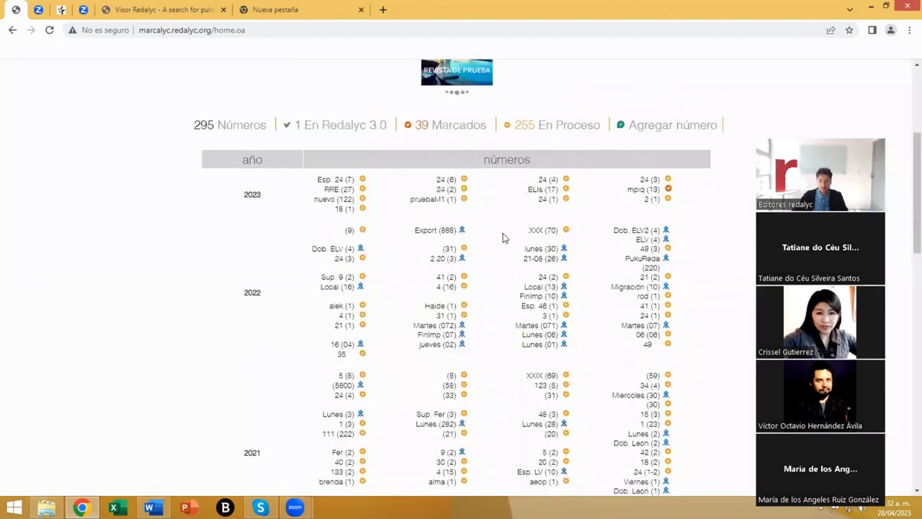
{"action": "left_click", "coordinate": [648, 128]}
{"action": "left_click", "coordinate": [367, 238]}
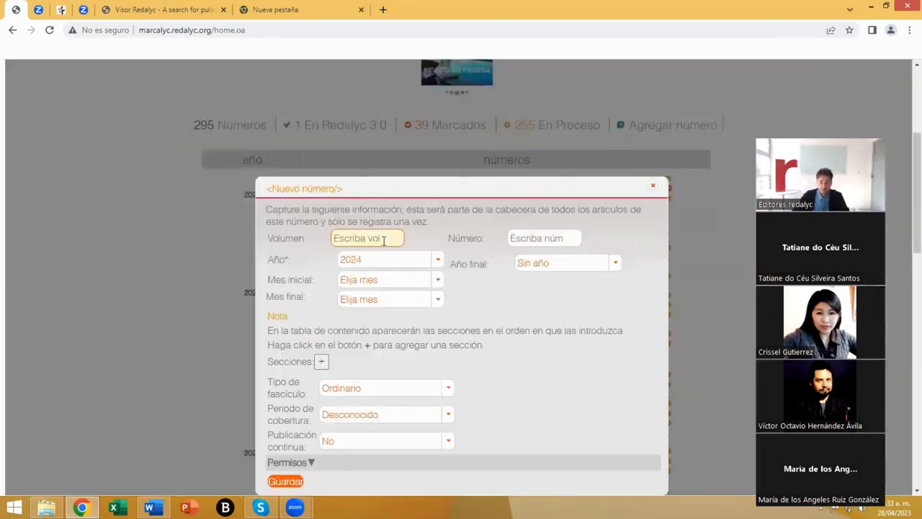
{"action": "left_click", "coordinate": [366, 280]}
{"action": "left_click", "coordinate": [524, 240]}
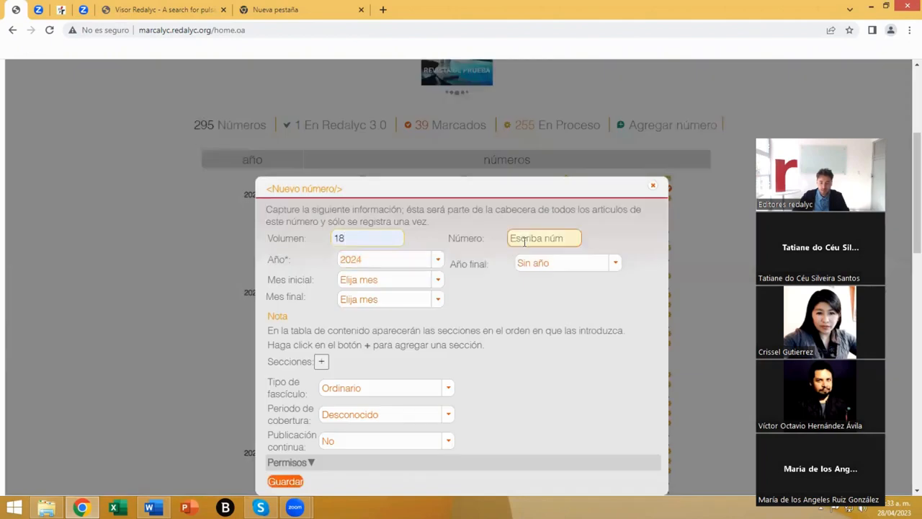
{"action": "type", "text": "2"}
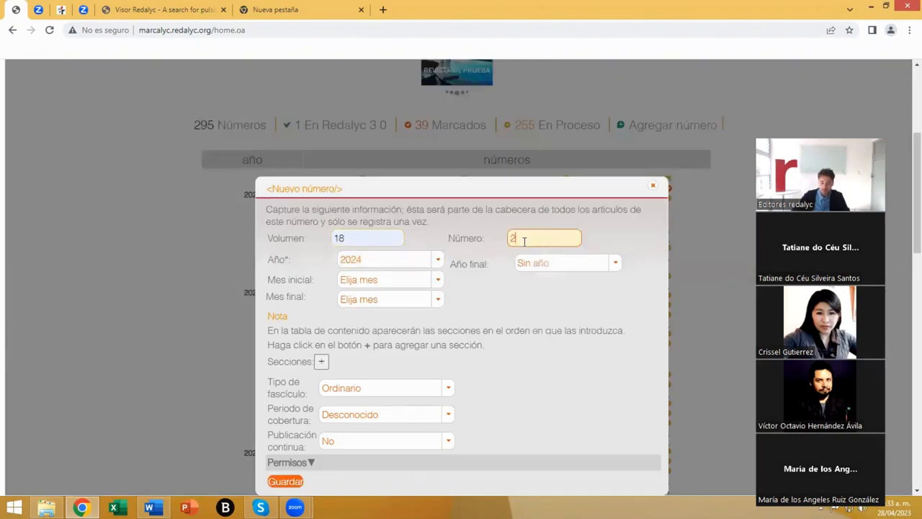
{"action": "left_click", "coordinate": [439, 262]}
{"action": "left_click", "coordinate": [432, 263]}
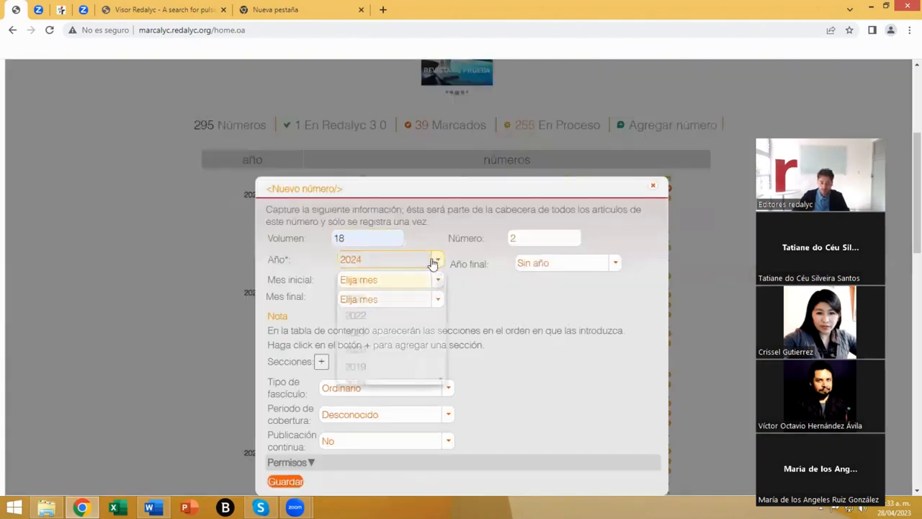
{"action": "left_click", "coordinate": [365, 299]}
{"action": "scroll", "coordinate": [457, 298], "scroll_direction": "down", "scroll_amount": 1}
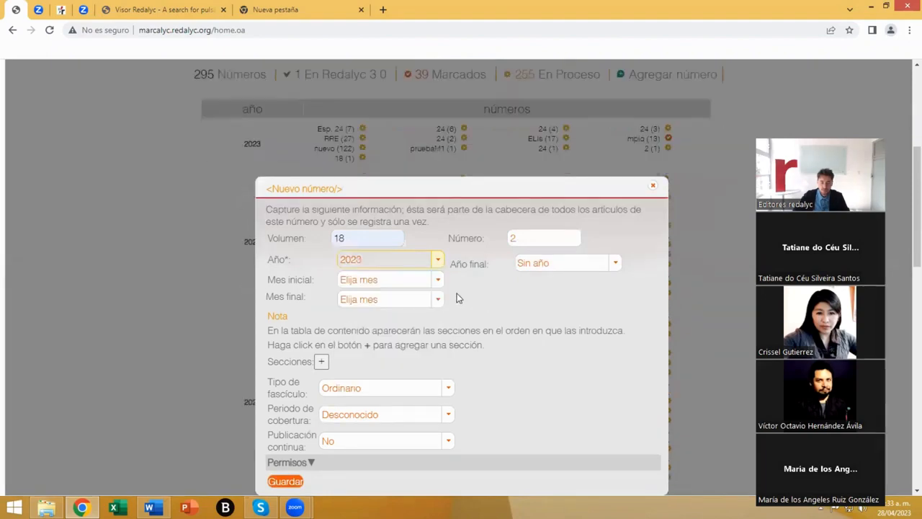
Step: Add the sections Editorial and Artículos Científicos, in that order, to the new issue
{"action": "left_click", "coordinate": [323, 357]}
{"action": "left_click", "coordinate": [397, 356]}
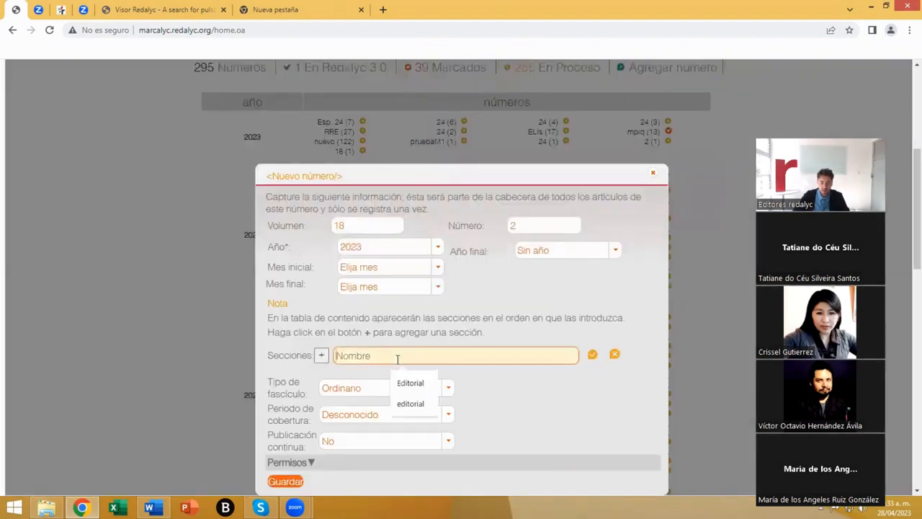
{"action": "left_click", "coordinate": [411, 383]}
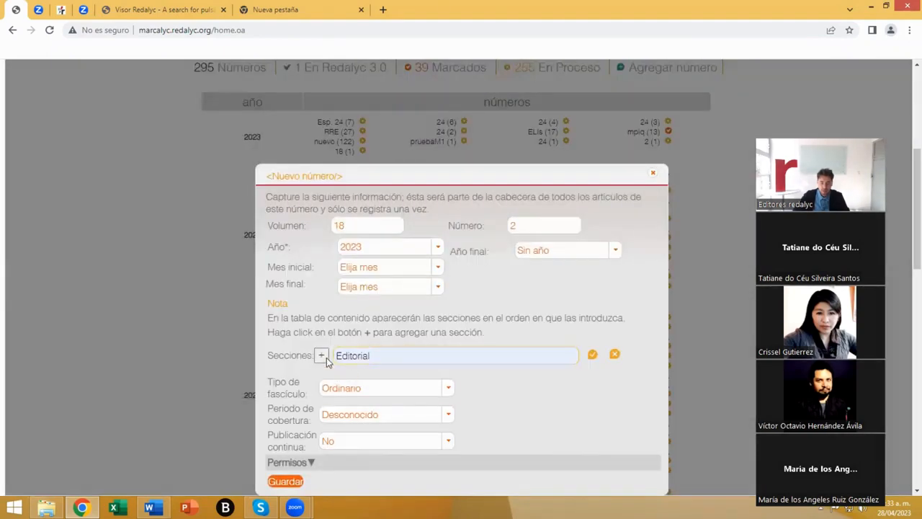
{"action": "left_click", "coordinate": [322, 356]}
{"action": "left_click", "coordinate": [443, 354]}
{"action": "left_click", "coordinate": [396, 383]}
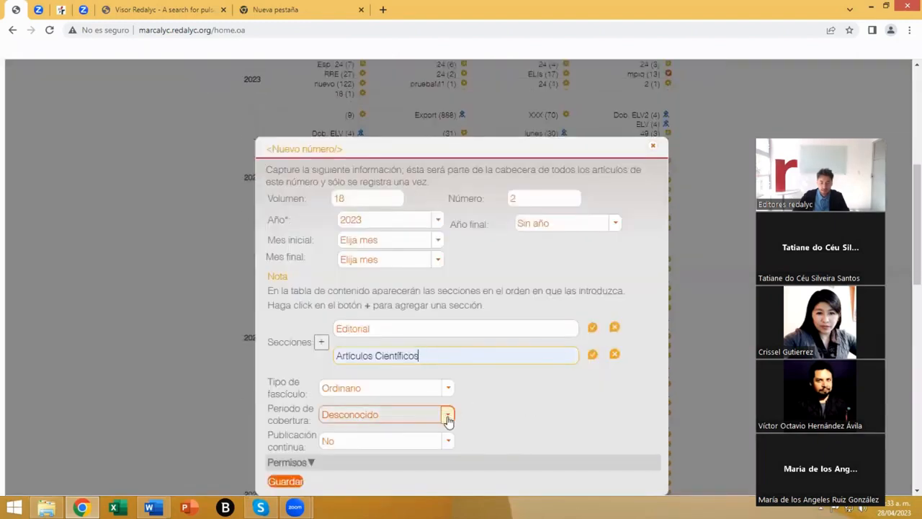
Step: Expand the issue's Permisos and assign the Creative Commons license Atribución sin derivar (CC BY-ND) 4.0
{"action": "left_click", "coordinate": [310, 463]}
{"action": "left_click", "coordinate": [435, 430]}
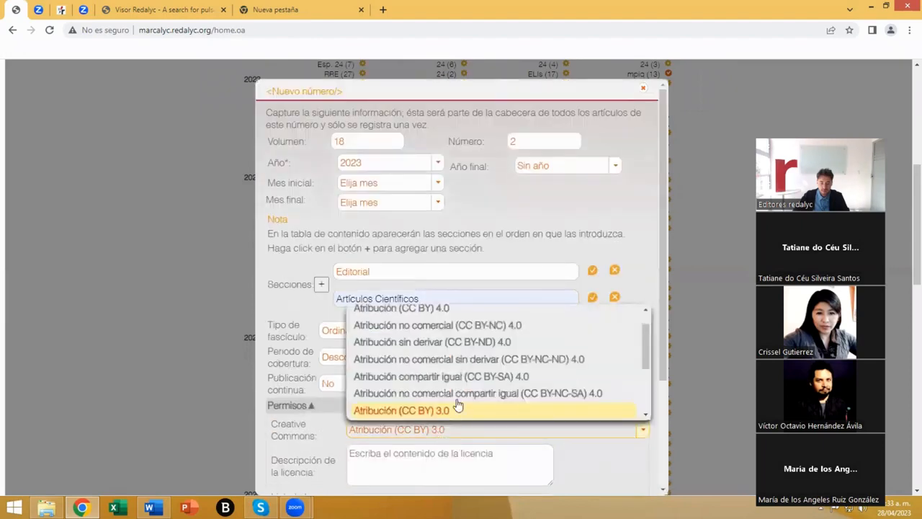
{"action": "left_click", "coordinate": [451, 343]}
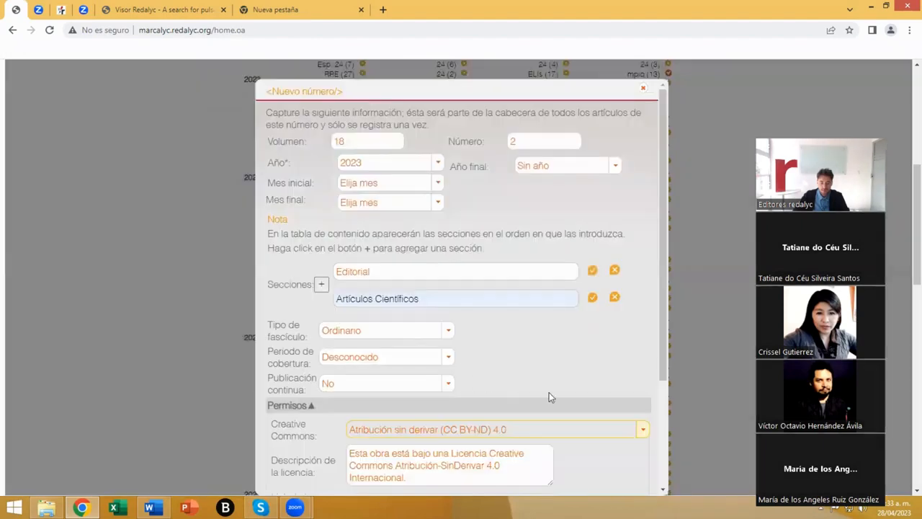
Step: Enter UAEM as the copyright declaration and Revista Científica as the copyright holder for issue 18 (2)
{"action": "scroll", "coordinate": [548, 392], "scroll_direction": "down", "scroll_amount": 2}
{"action": "left_click", "coordinate": [420, 398]}
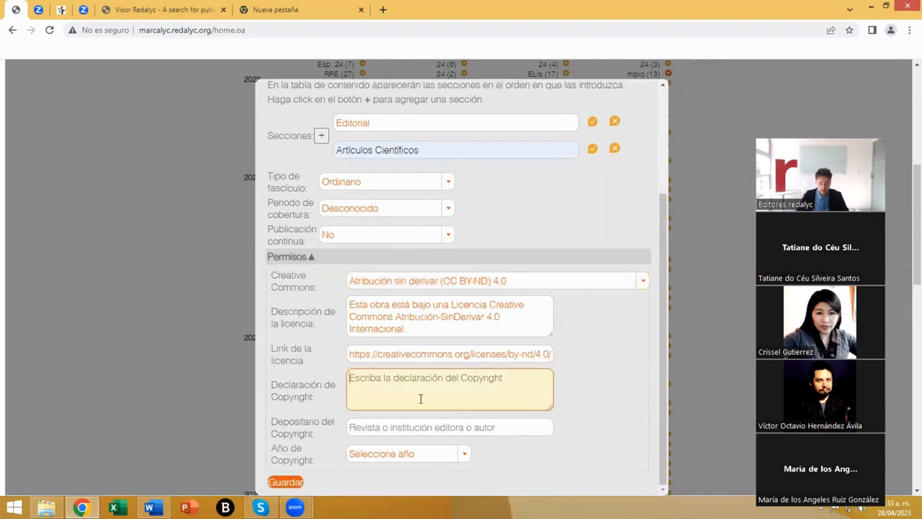
{"action": "type", "text": "UAE"}
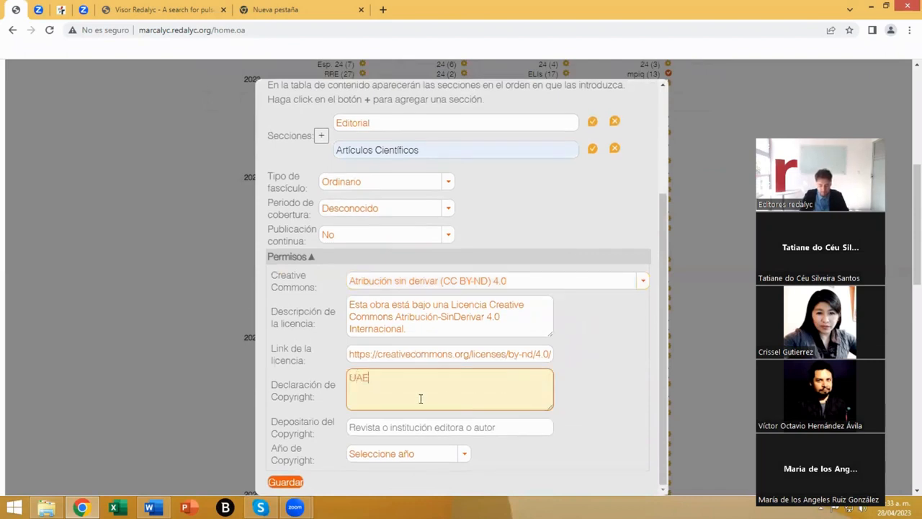
{"action": "type", "text": "M"}
{"action": "left_click", "coordinate": [422, 427]}
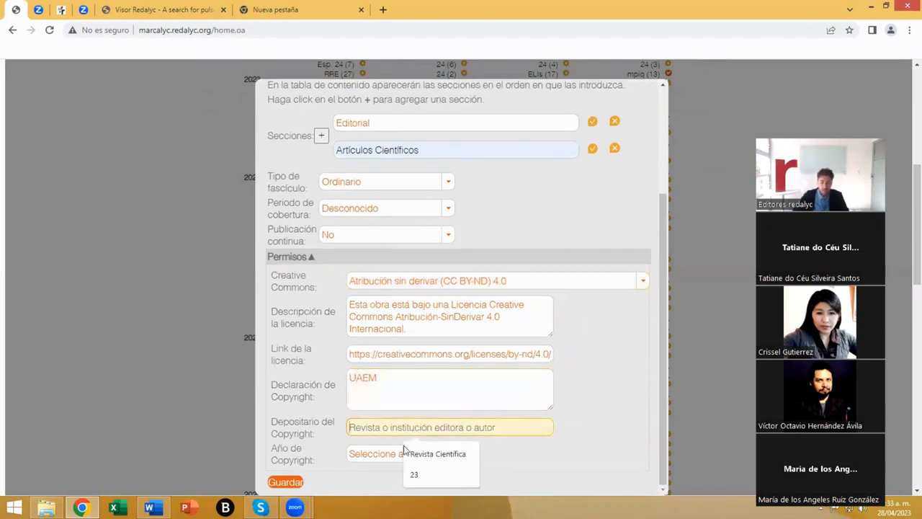
{"action": "left_click", "coordinate": [405, 455]}
Step: Set the copyright year to 2023 and save the new issue
{"action": "left_click", "coordinate": [405, 455]}
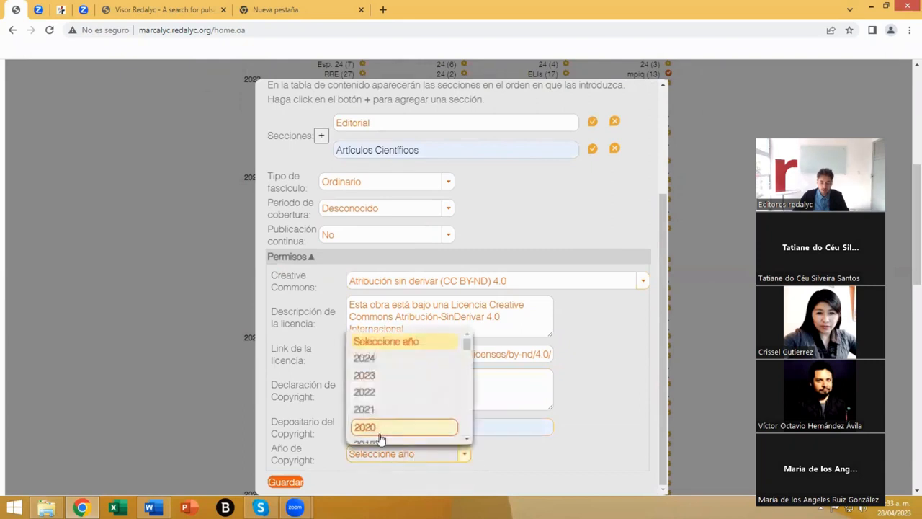
{"action": "left_click", "coordinate": [370, 376]}
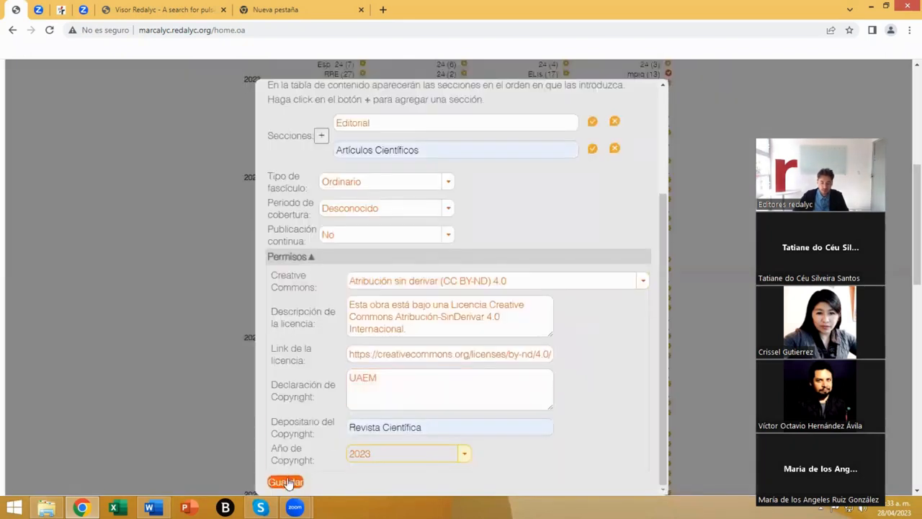
{"action": "left_click", "coordinate": [286, 481]}
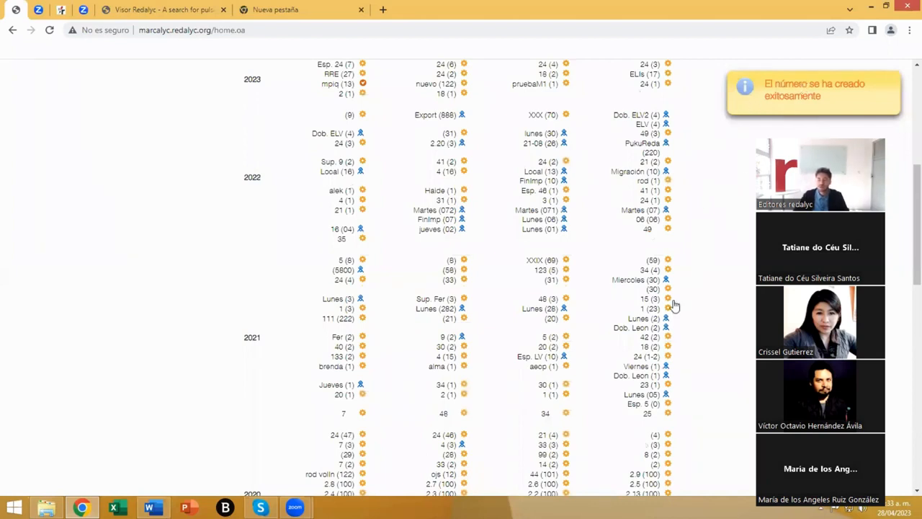
Step: Find issue 18 (2) among the 2023 issues, review its editing form, and close it without changes
{"action": "scroll", "coordinate": [672, 305], "scroll_direction": "up", "scroll_amount": 3}
{"action": "scroll", "coordinate": [717, 283], "scroll_direction": "up", "scroll_amount": 1}
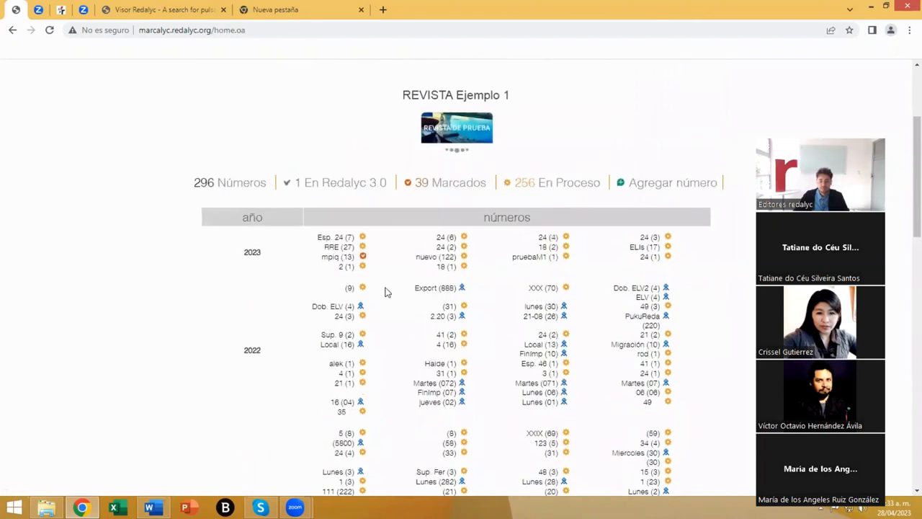
{"action": "double_click", "coordinate": [254, 251]}
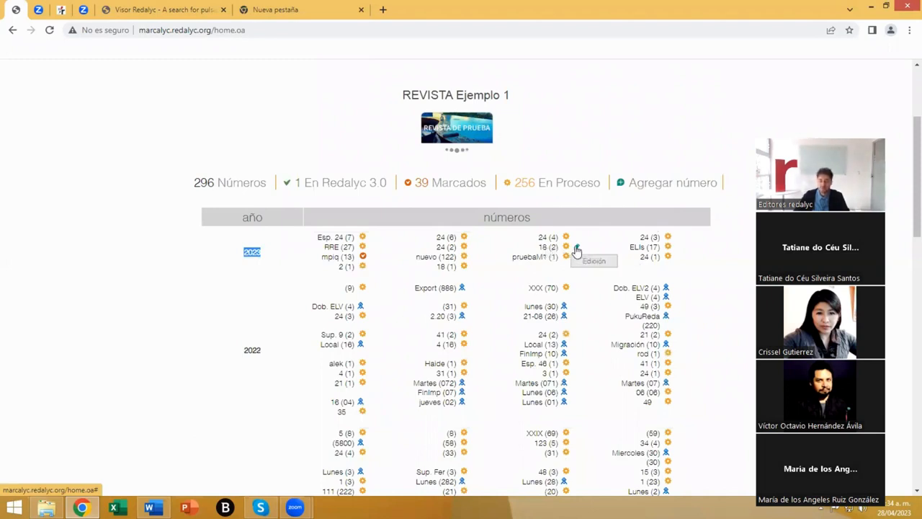
{"action": "left_click", "coordinate": [576, 248]}
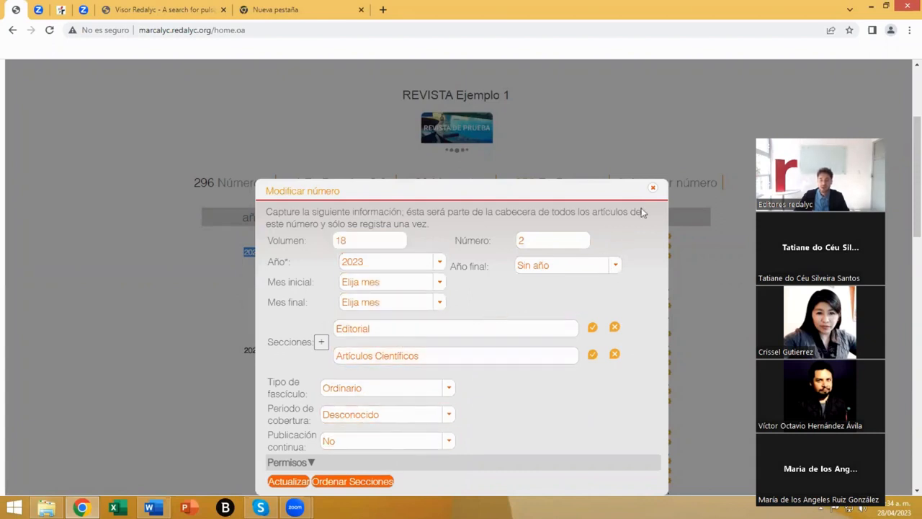
{"action": "left_click", "coordinate": [651, 189]}
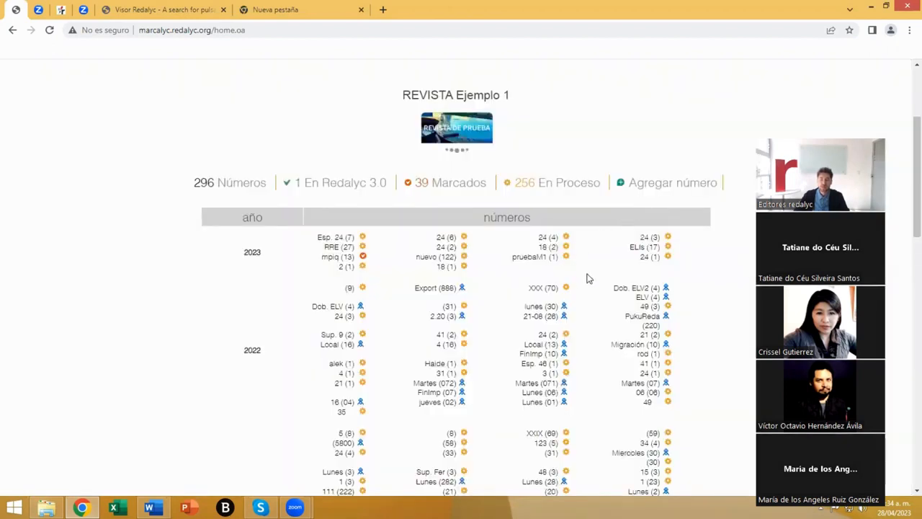
Step: Open issue 18 (2) of 2023 and review its heading and its Editorial and Artículos Científicos sections
{"action": "mouse_move", "coordinate": [549, 252]}
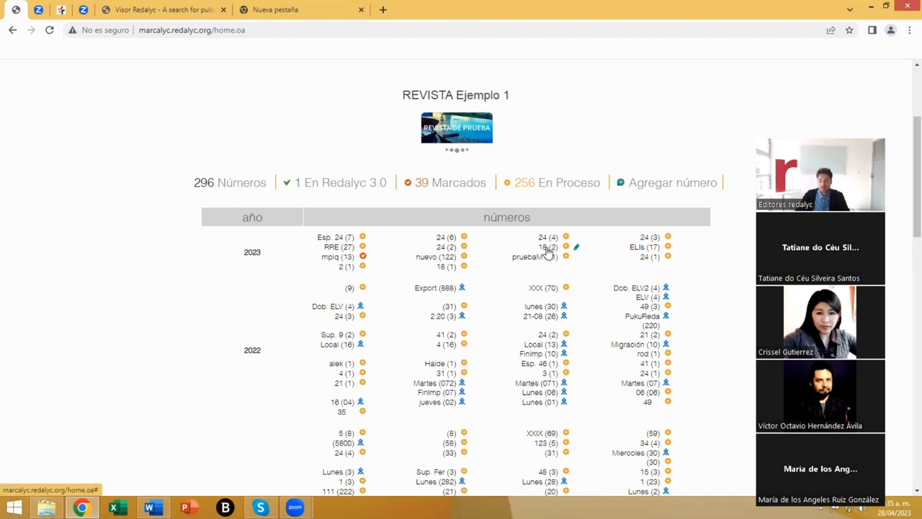
{"action": "left_click", "coordinate": [547, 249]}
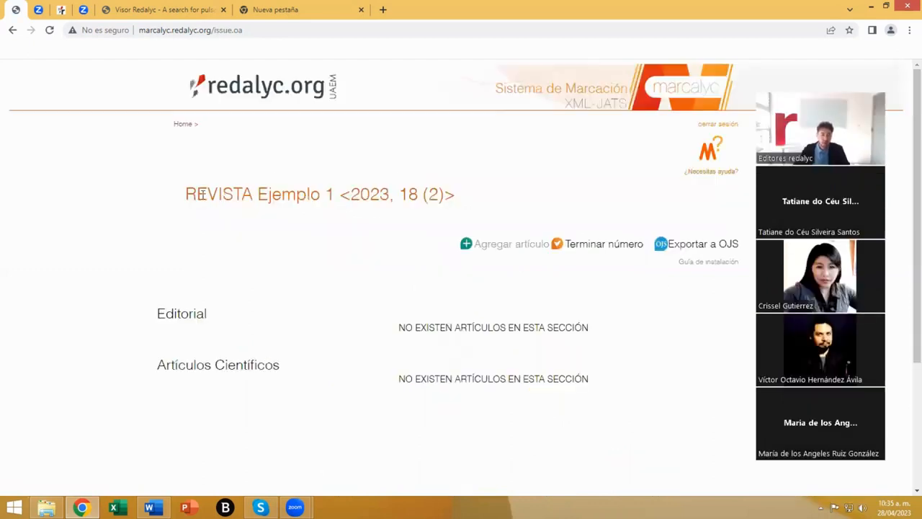
{"action": "left_click_drag", "start_coordinate": [186, 193], "coordinate": [360, 192]}
{"action": "left_click", "coordinate": [369, 196]}
{"action": "double_click", "coordinate": [368, 196]}
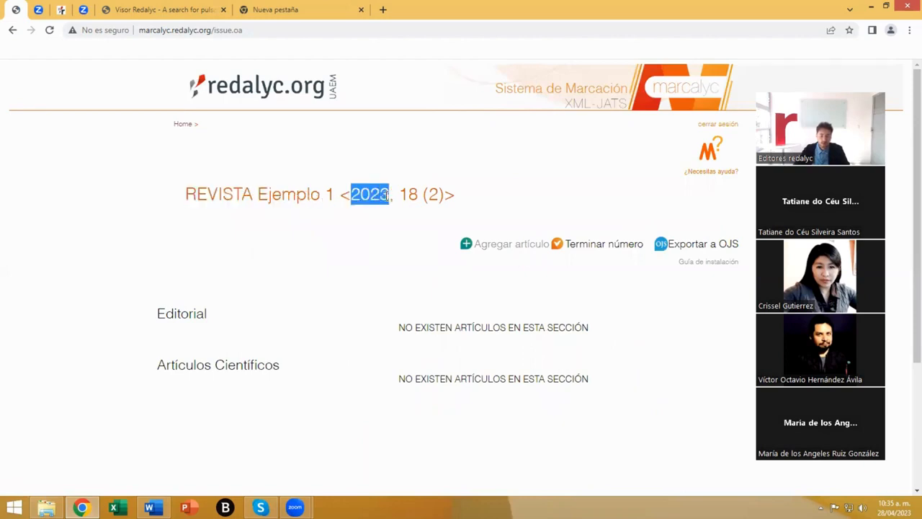
{"action": "double_click", "coordinate": [408, 195]}
{"action": "left_click", "coordinate": [436, 195]}
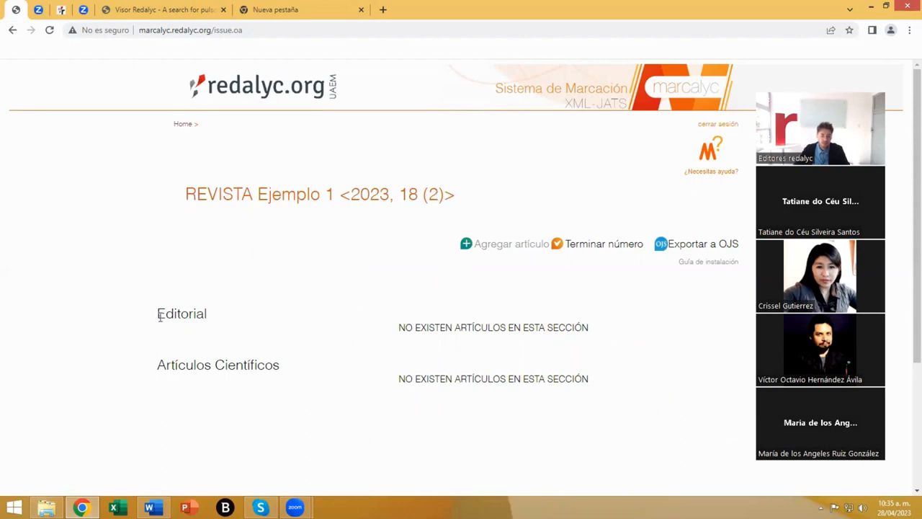
{"action": "left_click_drag", "start_coordinate": [158, 317], "coordinate": [214, 315]}
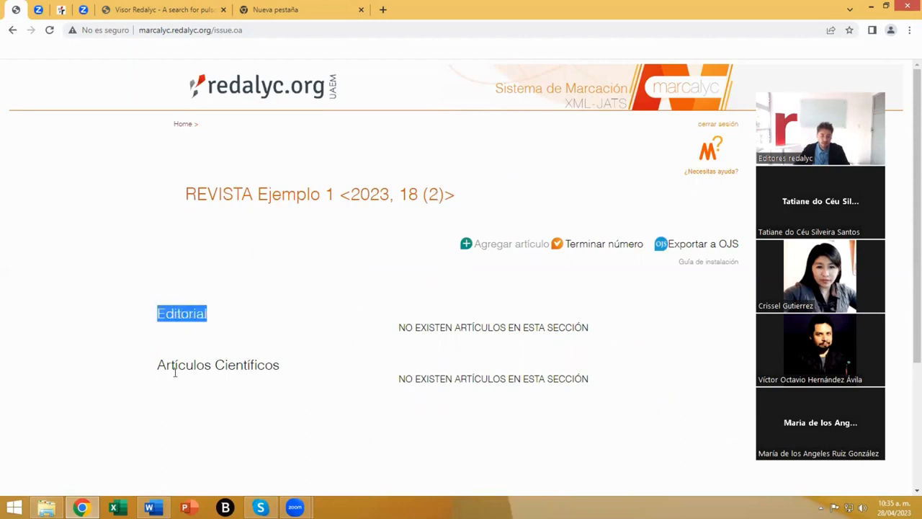
{"action": "left_click_drag", "start_coordinate": [157, 365], "coordinate": [277, 364]}
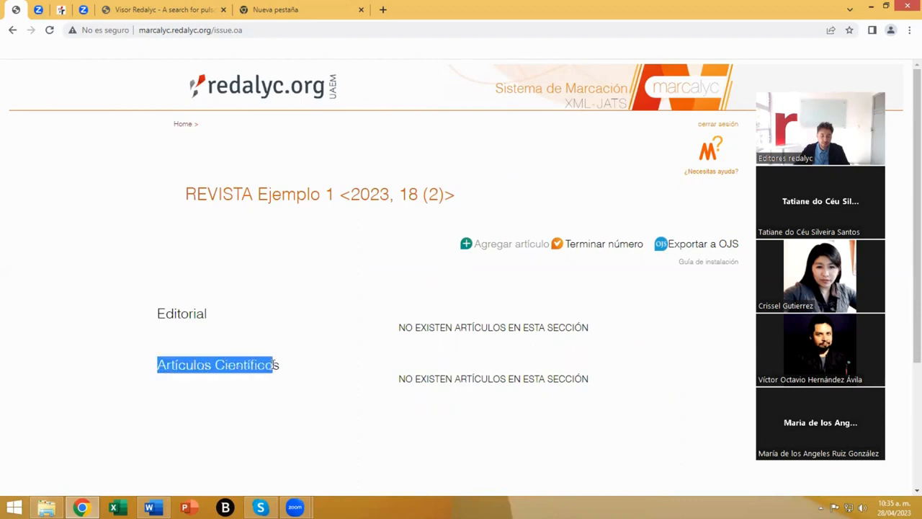
{"action": "left_click", "coordinate": [240, 341]}
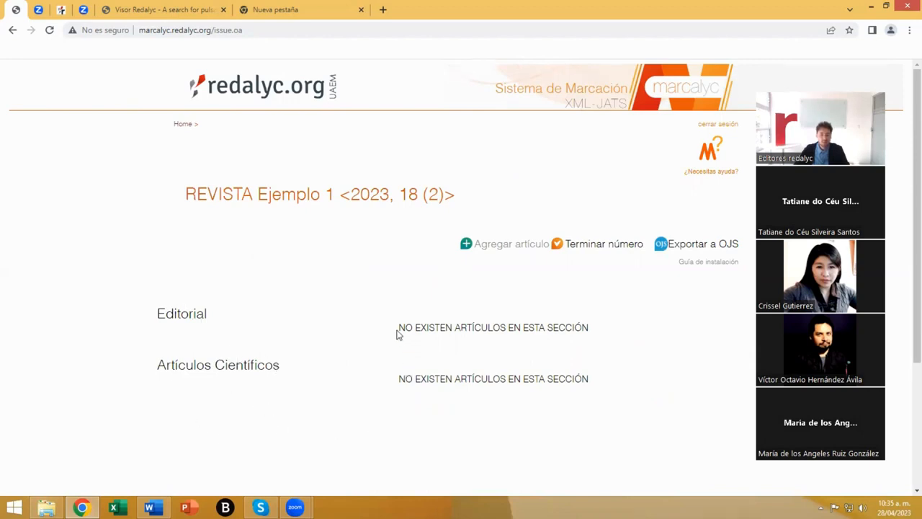
{"action": "left_click_drag", "start_coordinate": [398, 327], "coordinate": [580, 338]}
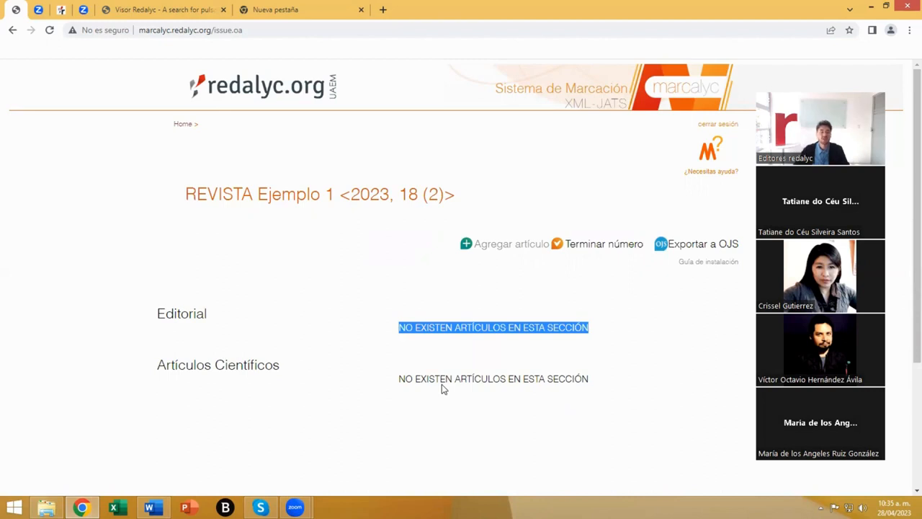
Step: Start a new article in the issue, look through the article types, and choose Artículo científico
{"action": "left_click", "coordinate": [509, 247]}
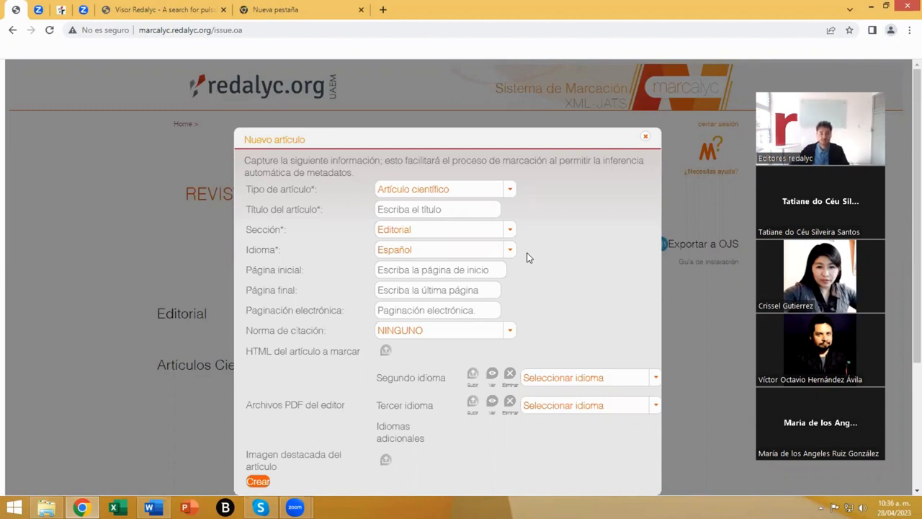
{"action": "left_click", "coordinate": [513, 194]}
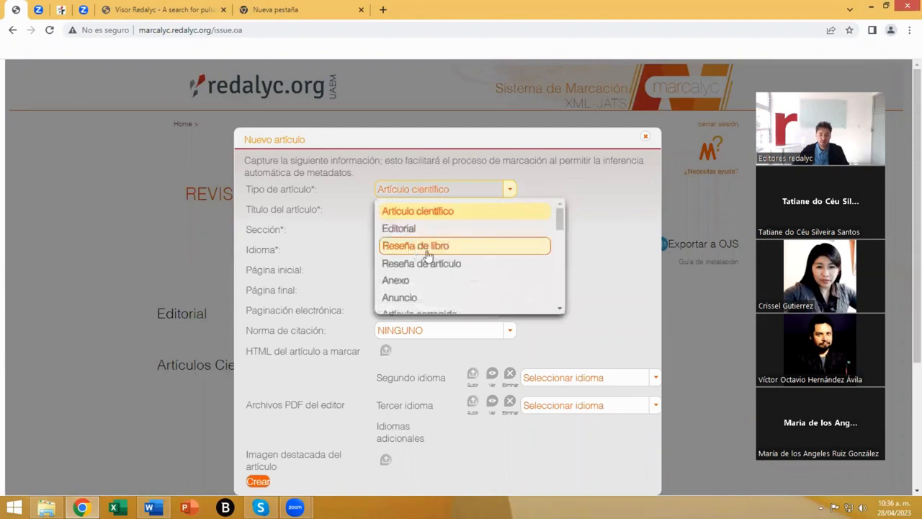
{"action": "scroll", "coordinate": [432, 260], "scroll_direction": "down", "scroll_amount": 3}
{"action": "scroll", "coordinate": [461, 266], "scroll_direction": "down", "scroll_amount": 1}
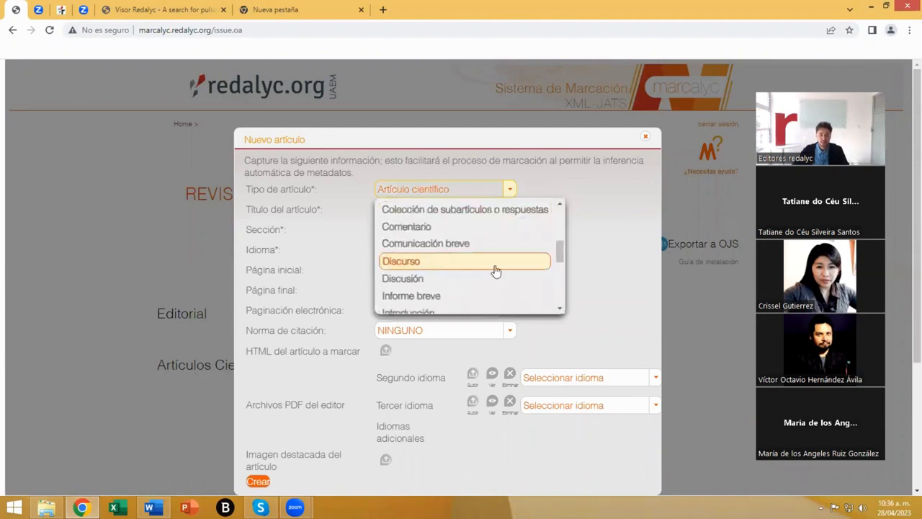
{"action": "scroll", "coordinate": [474, 294], "scroll_direction": "up", "scroll_amount": 1}
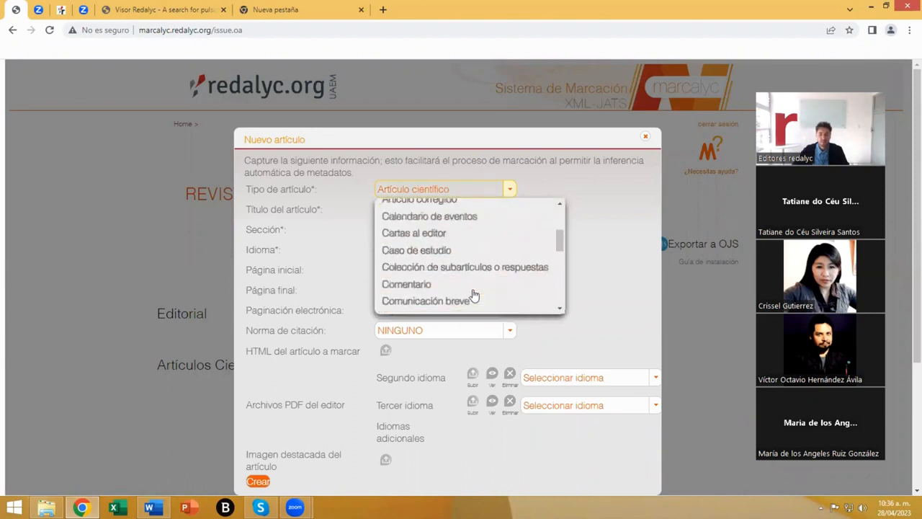
{"action": "scroll", "coordinate": [469, 251], "scroll_direction": "down", "scroll_amount": 4}
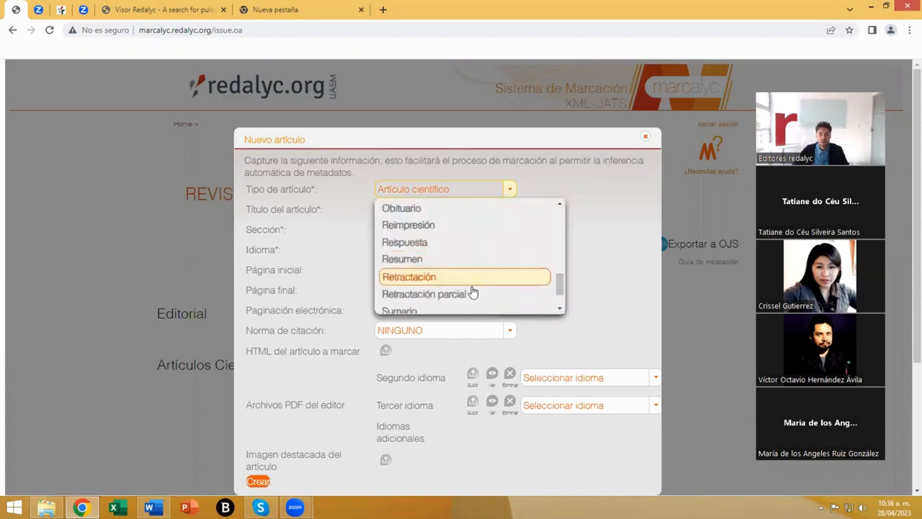
{"action": "scroll", "coordinate": [469, 269], "scroll_direction": "up", "scroll_amount": 4}
{"action": "scroll", "coordinate": [471, 266], "scroll_direction": "up", "scroll_amount": 3}
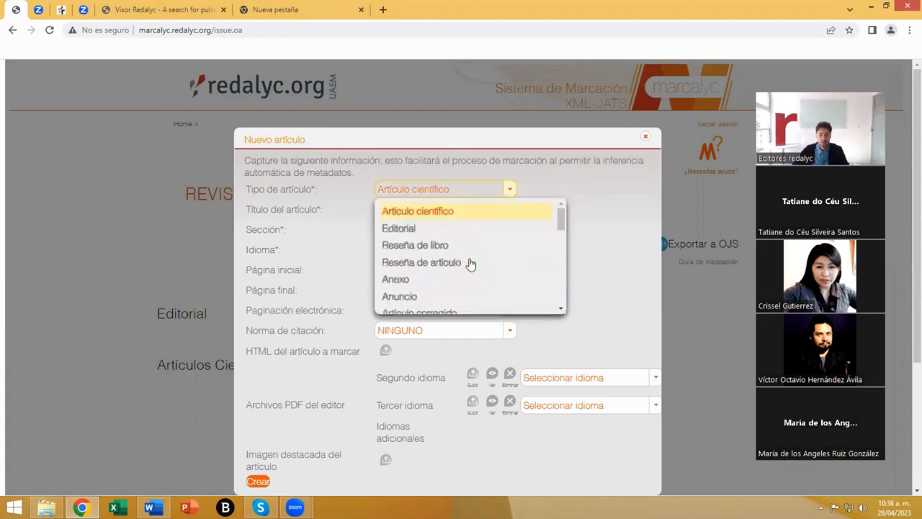
{"action": "left_click", "coordinate": [426, 213]}
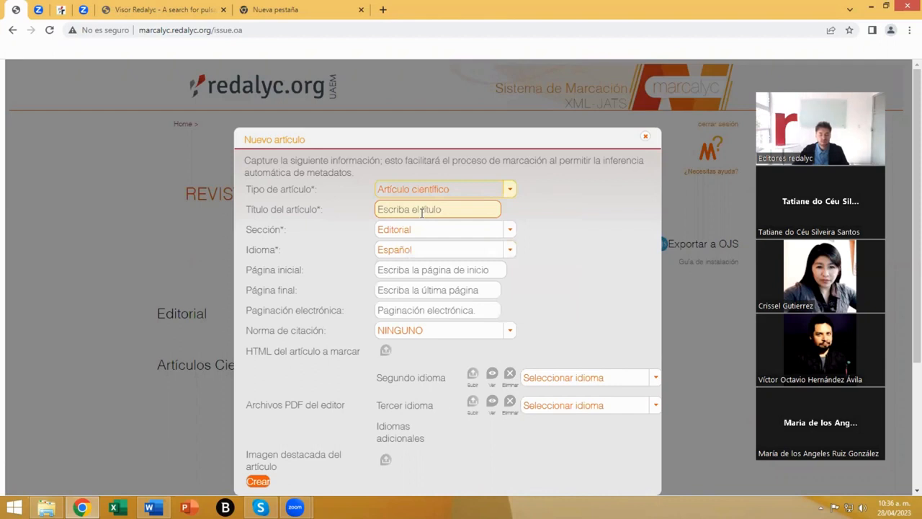
Step: Fill in the new article's title as La Competencia Digital, its section as Artículos Científicos and its language as Español
{"action": "left_click", "coordinate": [422, 210]}
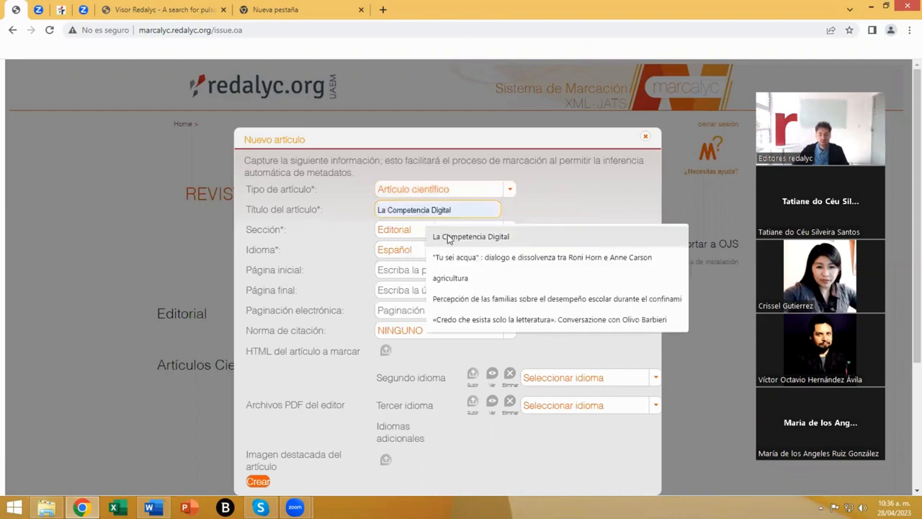
{"action": "left_click", "coordinate": [439, 236]}
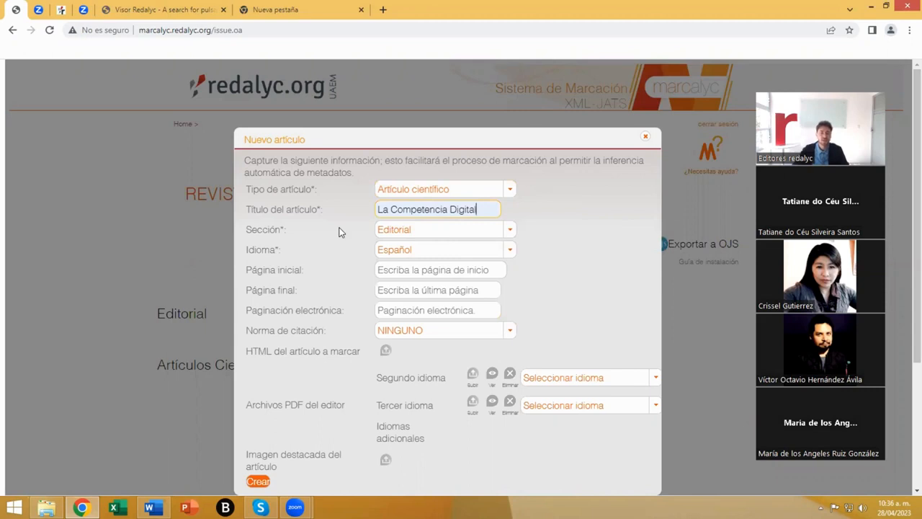
{"action": "left_click", "coordinate": [401, 237]}
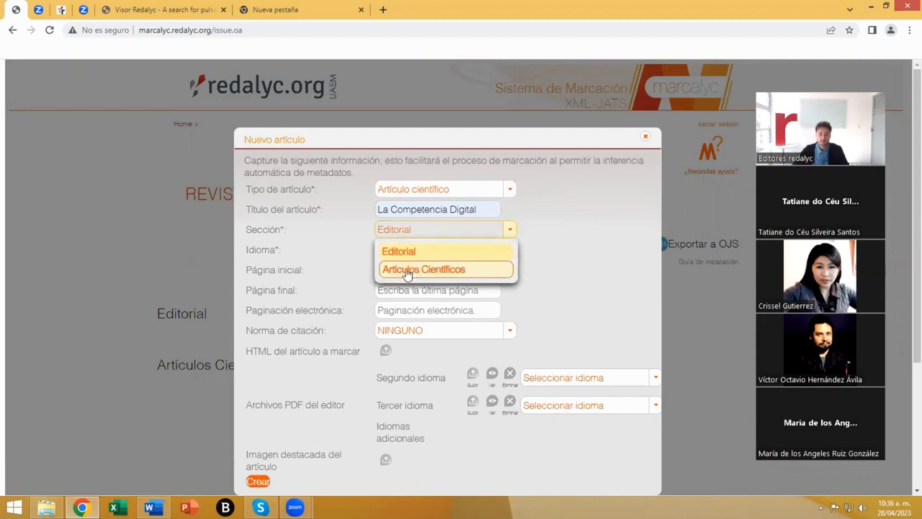
{"action": "left_click", "coordinate": [405, 270]}
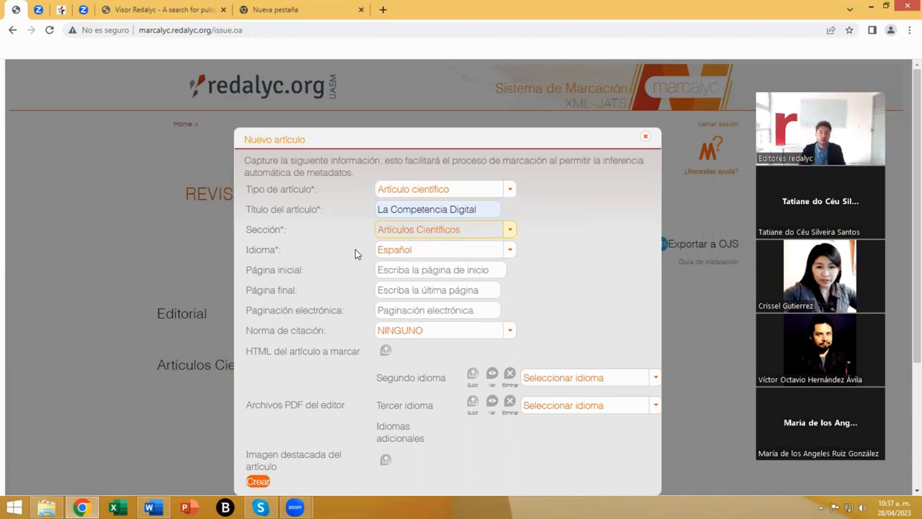
{"action": "left_click", "coordinate": [382, 252]}
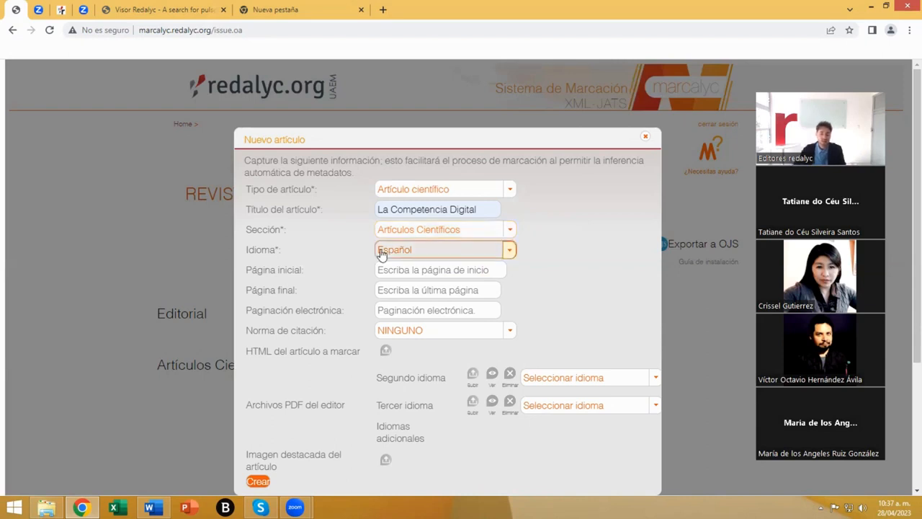
{"action": "left_click", "coordinate": [395, 299]}
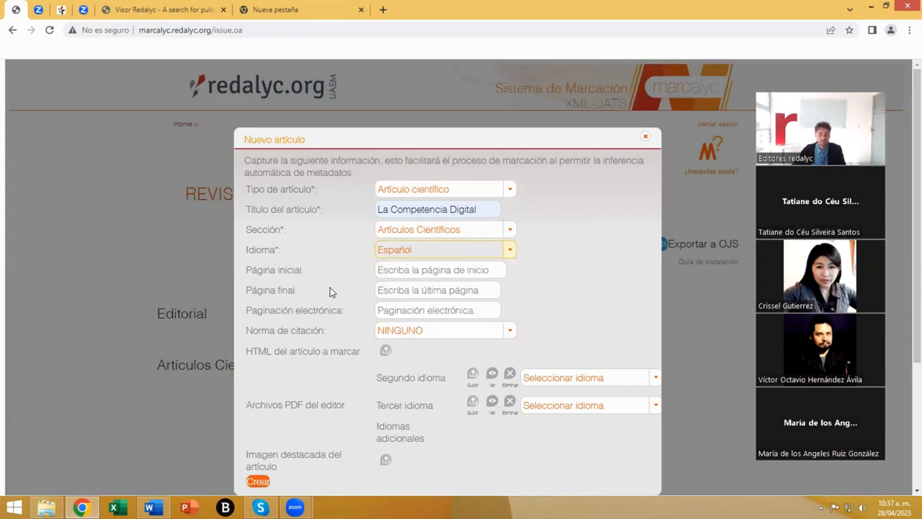
Step: Set the article's initial page to 32 and its final page to 51
{"action": "left_click", "coordinate": [385, 272]}
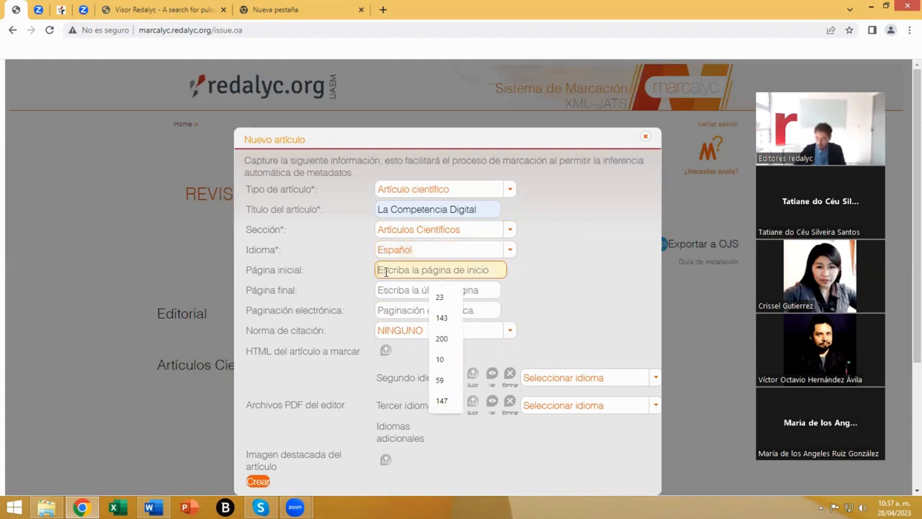
{"action": "type", "text": "32"}
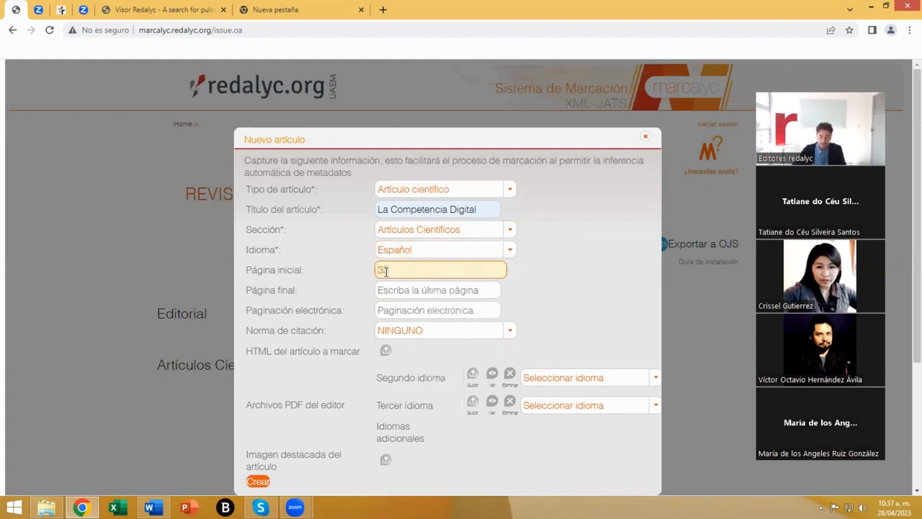
{"action": "left_click", "coordinate": [391, 287]}
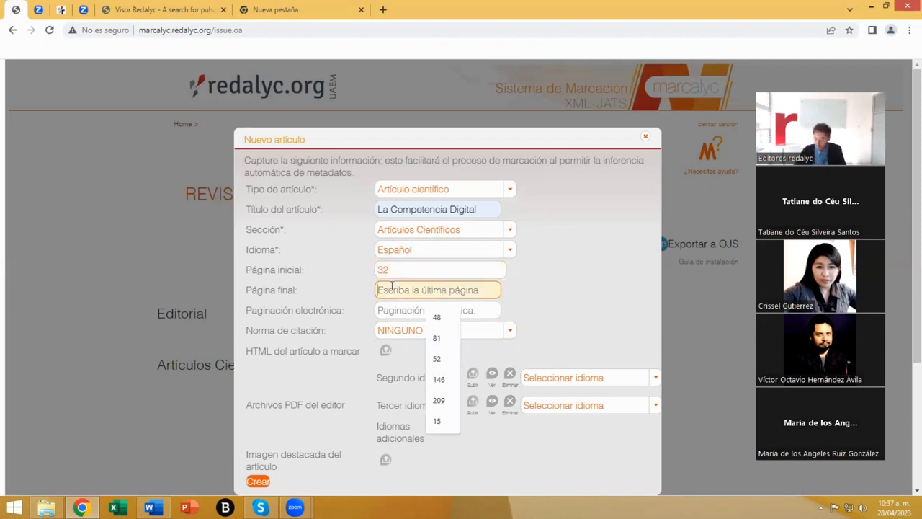
{"action": "type", "text": "51"}
{"action": "left_click", "coordinate": [367, 288]}
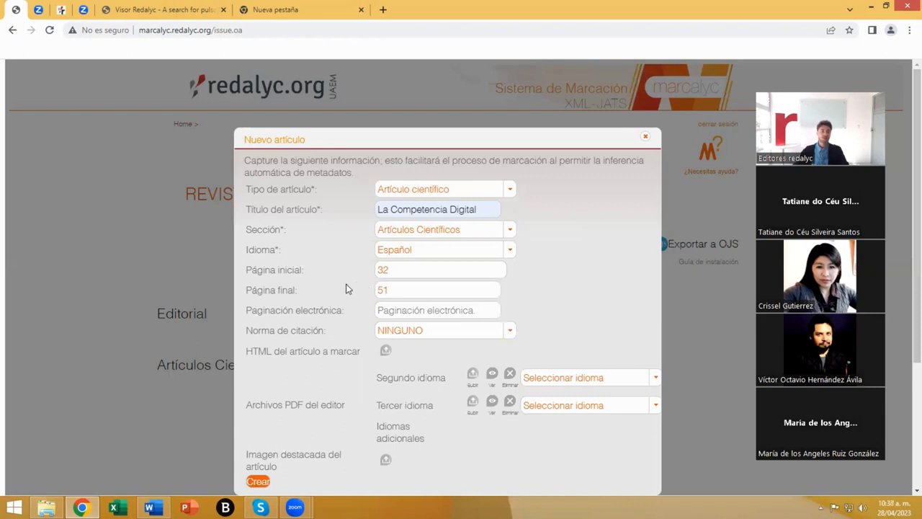
Step: Try e1234 as the article's electronic pagination and clear the field again
{"action": "left_click", "coordinate": [394, 311]}
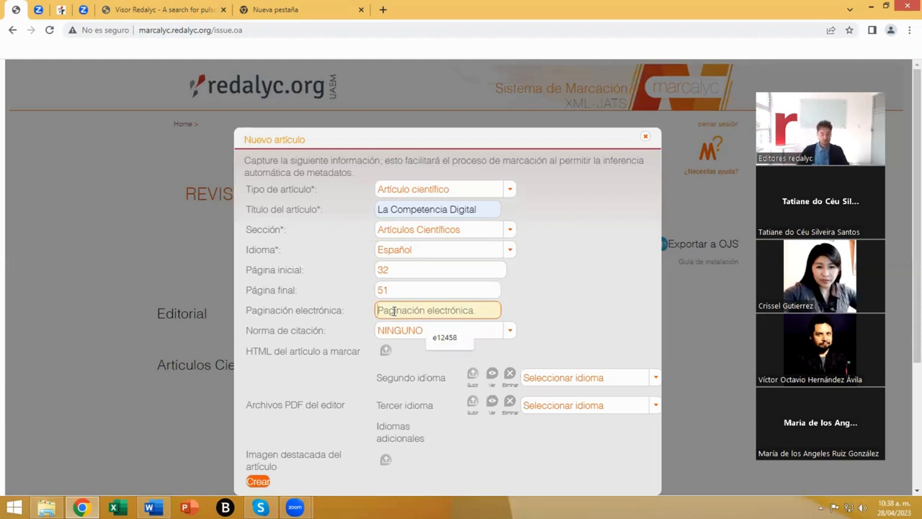
{"action": "type", "text": "e1234"}
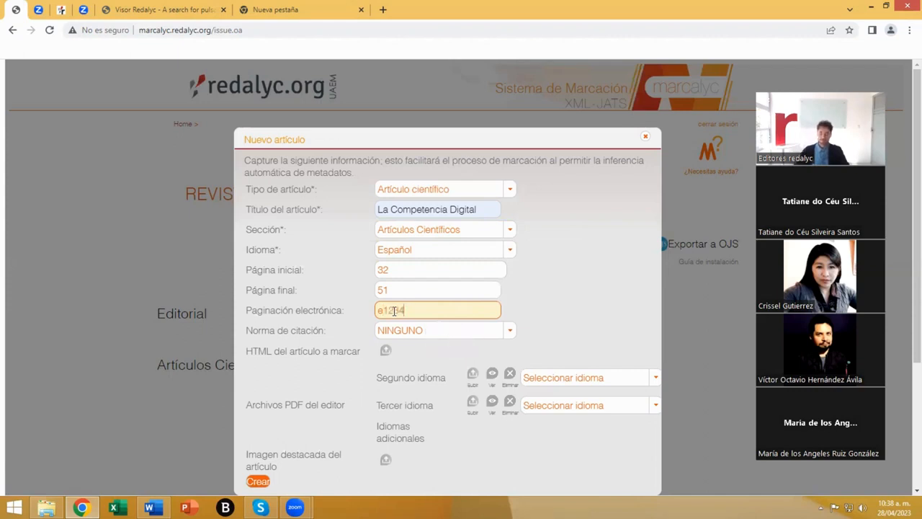
{"action": "key", "text": "BackSpace"}
{"action": "key", "text": "BackSpace"}
{"action": "key", "text": "BackSpace"}
{"action": "key", "text": "BackSpace"}
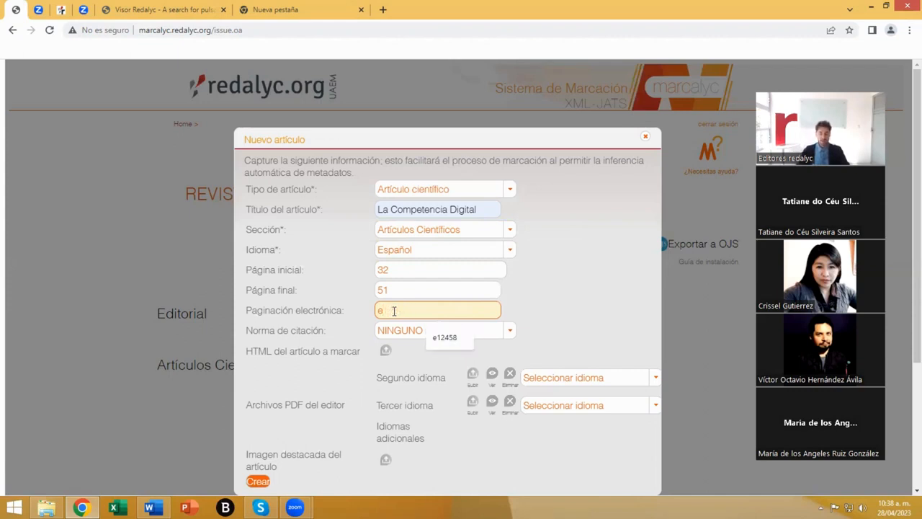
{"action": "key", "text": "BackSpace"}
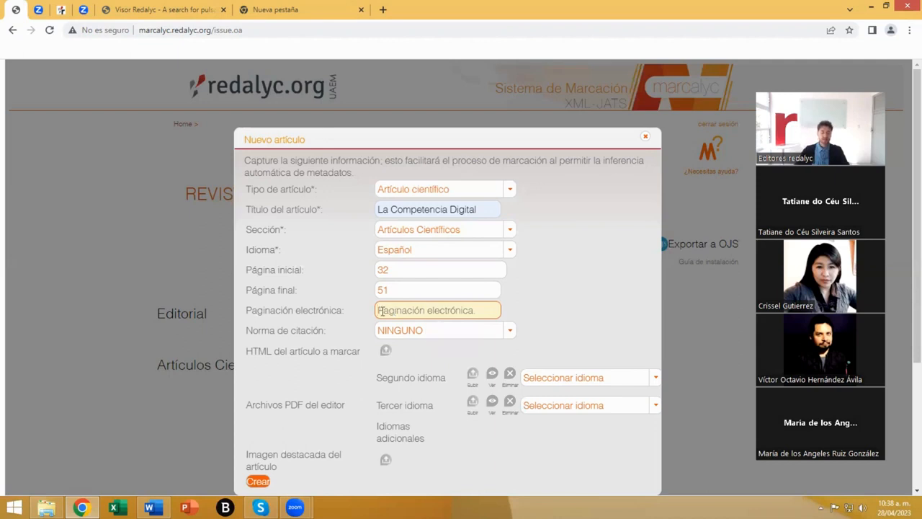
{"action": "left_click", "coordinate": [367, 309]}
{"action": "left_click", "coordinate": [375, 271]}
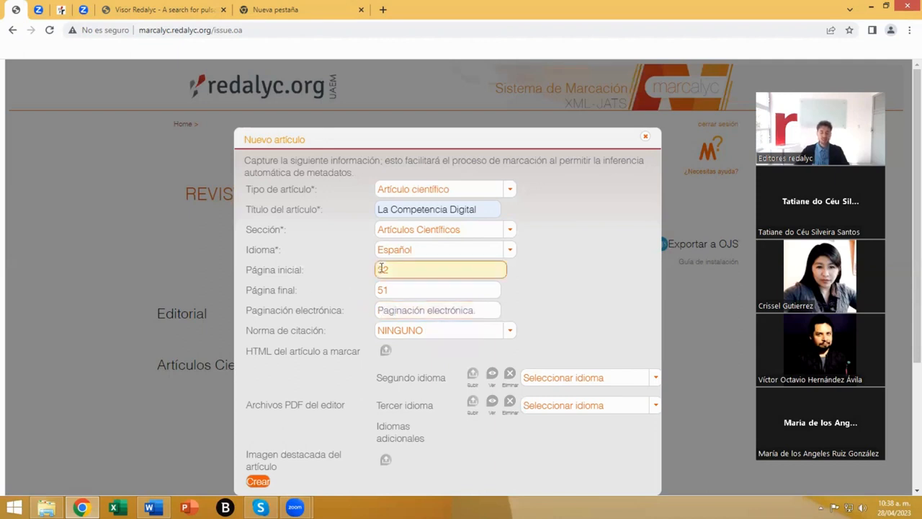
{"action": "left_click", "coordinate": [394, 288]}
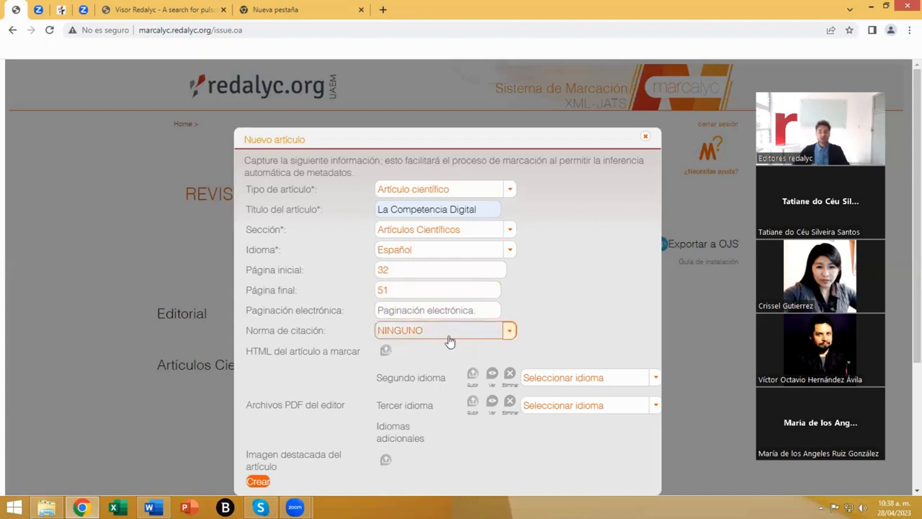
Step: Look through the citation standards and assign APA to the new article
{"action": "left_click", "coordinate": [509, 331]}
{"action": "scroll", "coordinate": [432, 383], "scroll_direction": "down", "scroll_amount": 5}
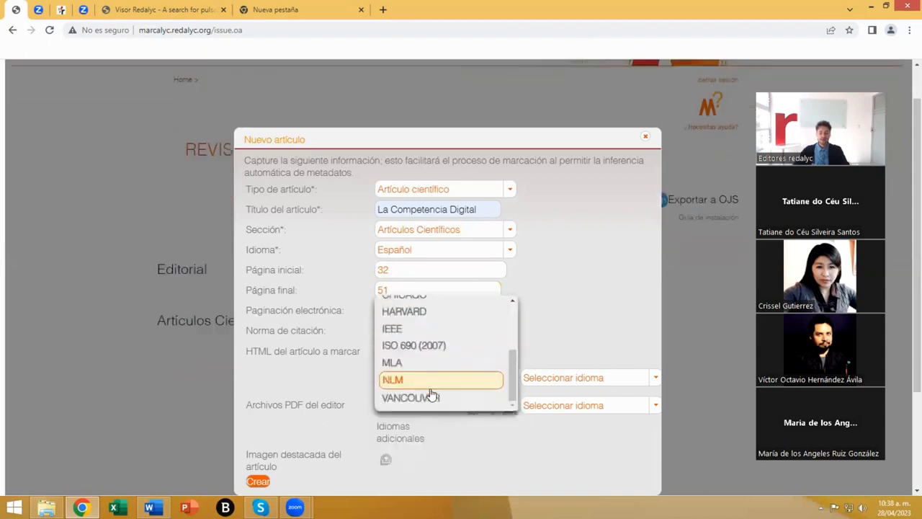
{"action": "scroll", "coordinate": [429, 377], "scroll_direction": "up", "scroll_amount": 7}
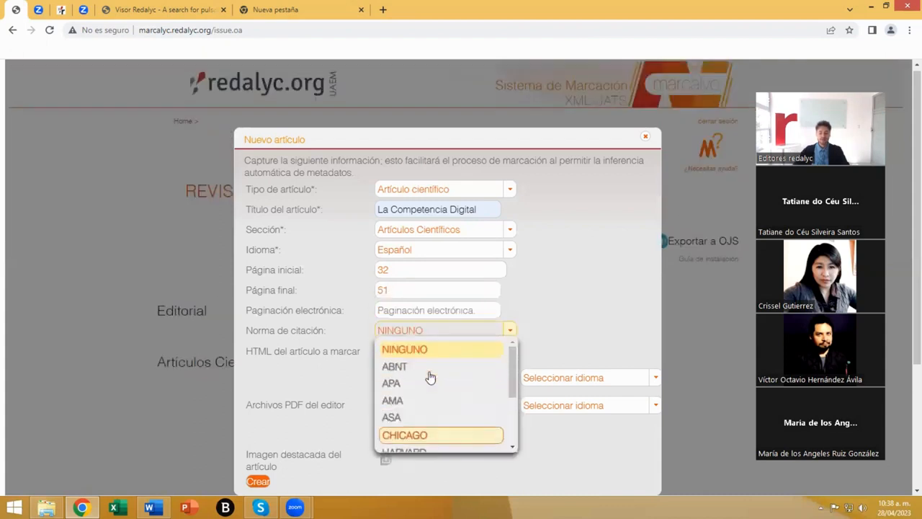
{"action": "left_click", "coordinate": [403, 388]}
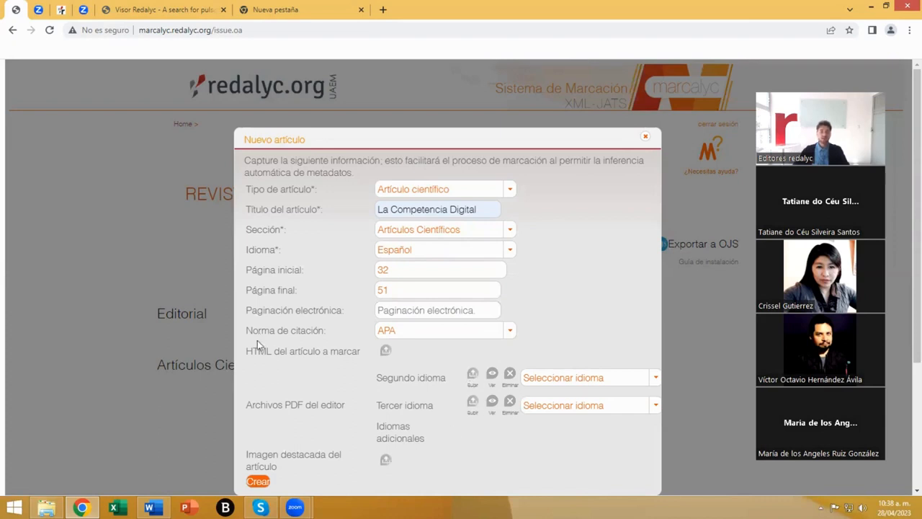
{"action": "left_click_drag", "start_coordinate": [247, 353], "coordinate": [271, 353]}
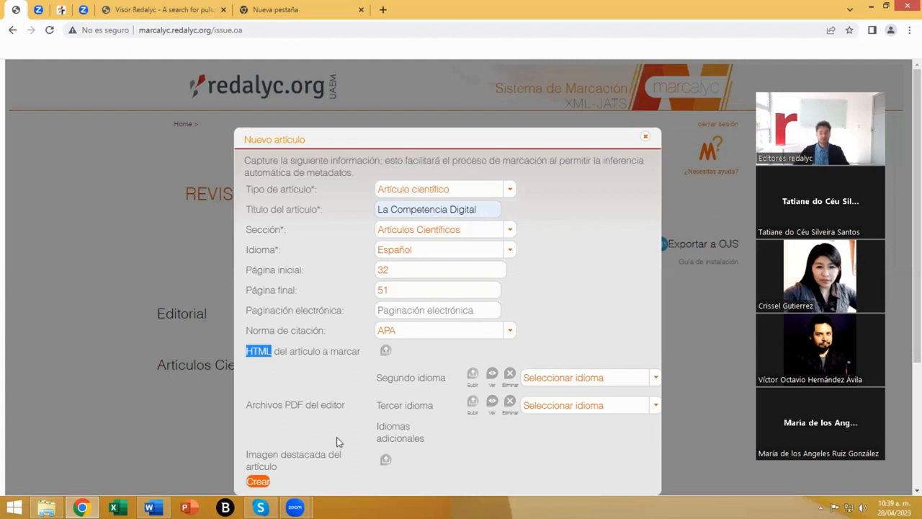
Step: Create the article, open the upload of its HTML and review the size, encoding and index.html requirements for the ZIP file
{"action": "left_click", "coordinate": [257, 482]}
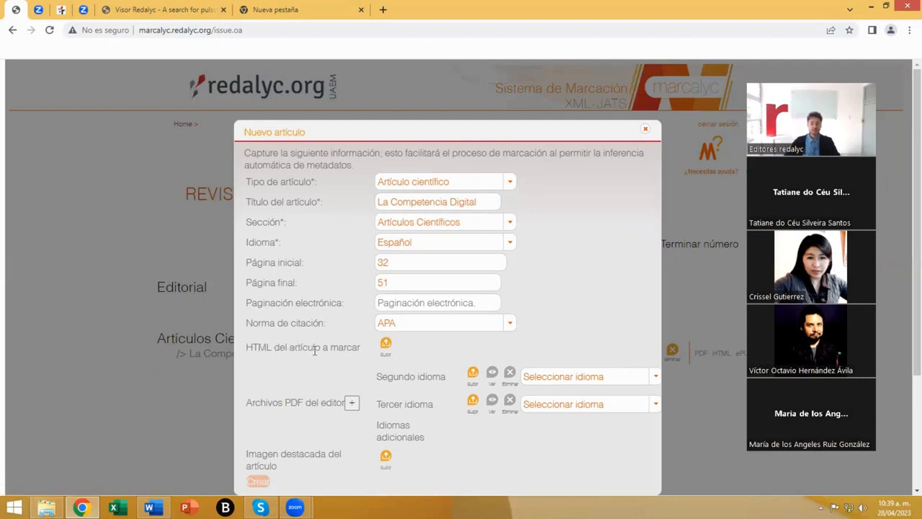
{"action": "left_click", "coordinate": [386, 345]}
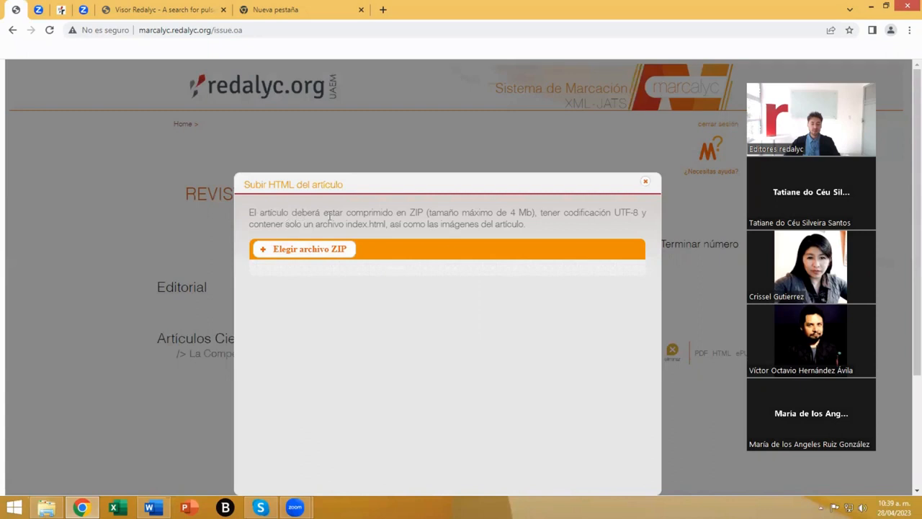
{"action": "left_click_drag", "start_coordinate": [407, 213], "coordinate": [427, 212]}
{"action": "left_click_drag", "start_coordinate": [510, 212], "coordinate": [533, 213]}
{"action": "left_click_drag", "start_coordinate": [613, 213], "coordinate": [638, 213]}
{"action": "left_click_drag", "start_coordinate": [346, 224], "coordinate": [384, 225]}
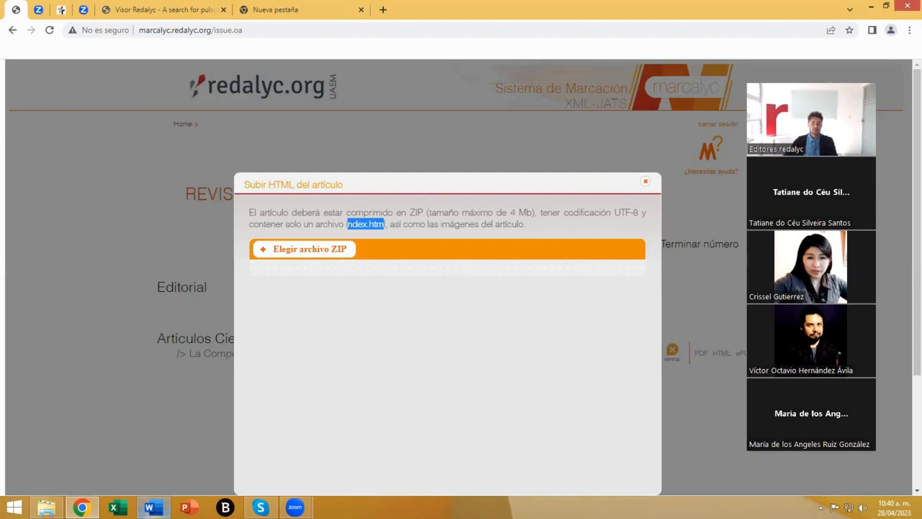
Step: Switch to Word and look through the article LA COMPETENCIA DIGITAL DE LOS FUTUROS DOCENTES, checking its front matter, sections and equations
{"action": "mouse_move", "coordinate": [149, 507]}
{"action": "left_click", "coordinate": [204, 487]}
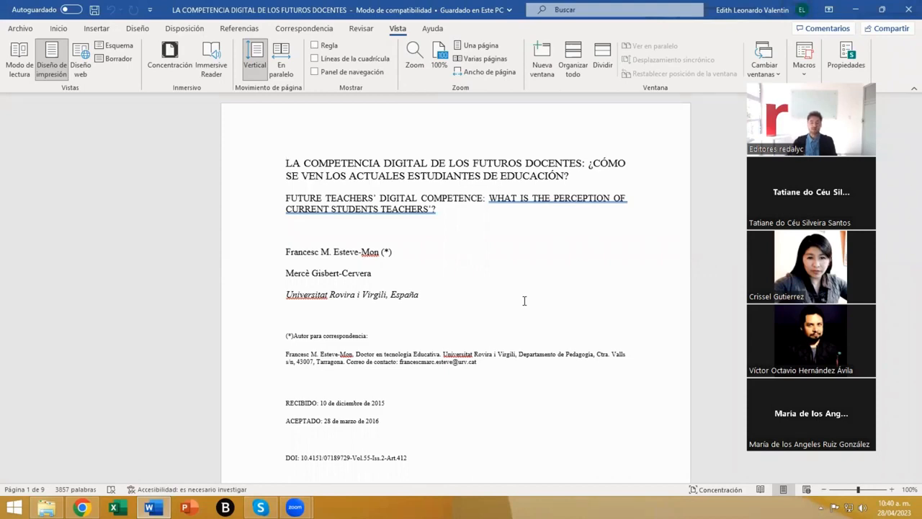
{"action": "scroll", "coordinate": [525, 300], "scroll_direction": "down", "scroll_amount": 1}
{"action": "scroll", "coordinate": [525, 300], "scroll_direction": "down", "scroll_amount": 5}
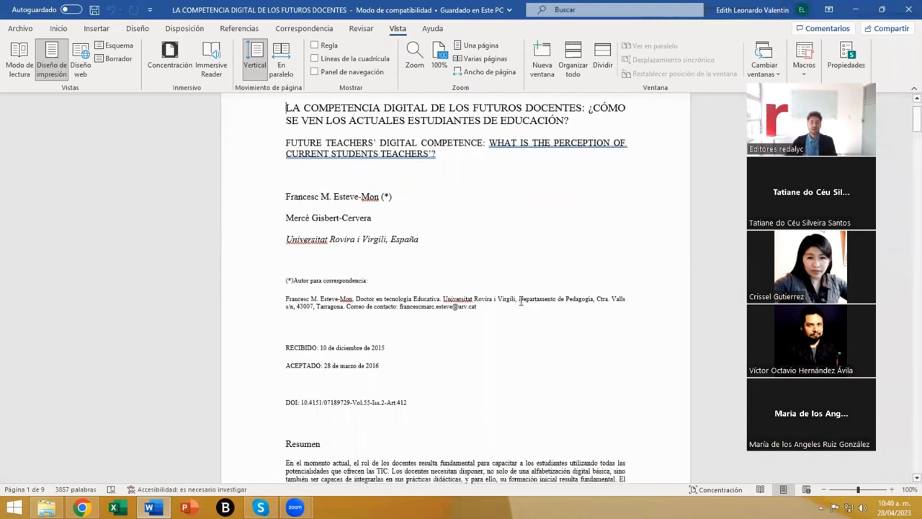
{"action": "scroll", "coordinate": [521, 301], "scroll_direction": "down", "scroll_amount": 9}
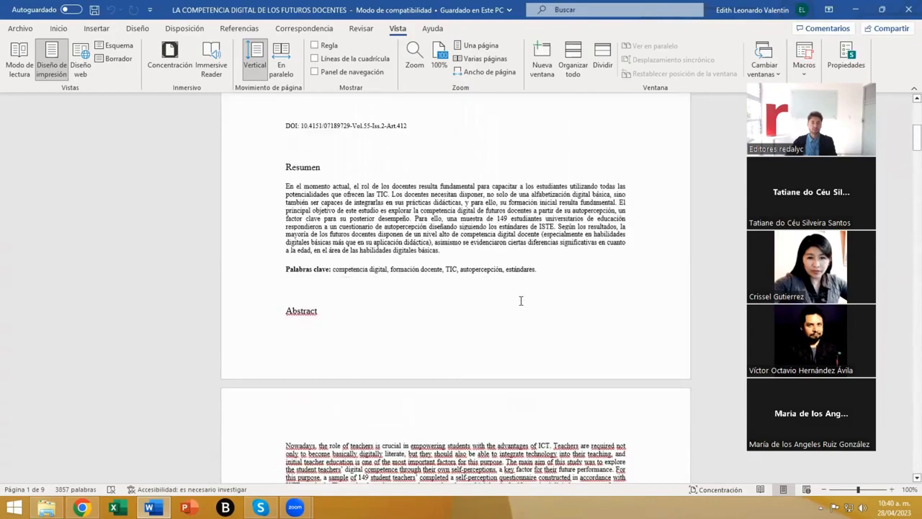
{"action": "scroll", "coordinate": [521, 300], "scroll_direction": "down", "scroll_amount": 15}
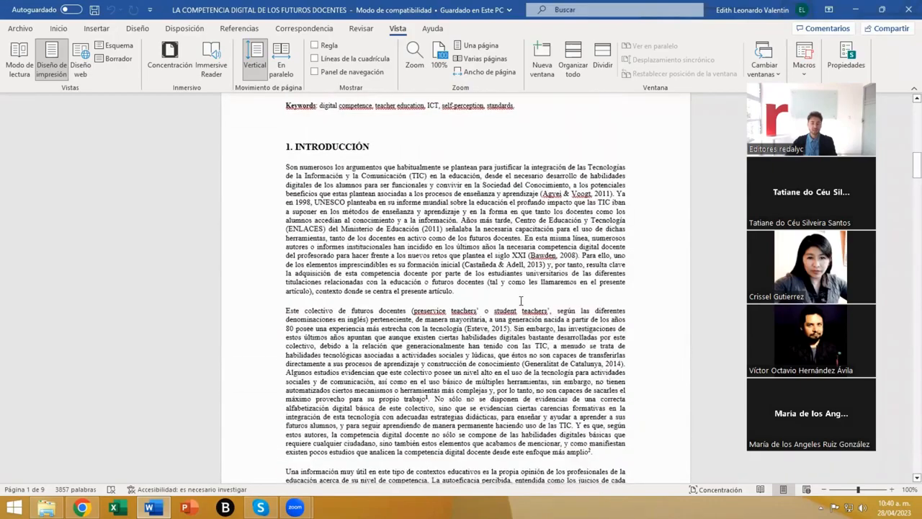
{"action": "scroll", "coordinate": [521, 300], "scroll_direction": "down", "scroll_amount": 10}
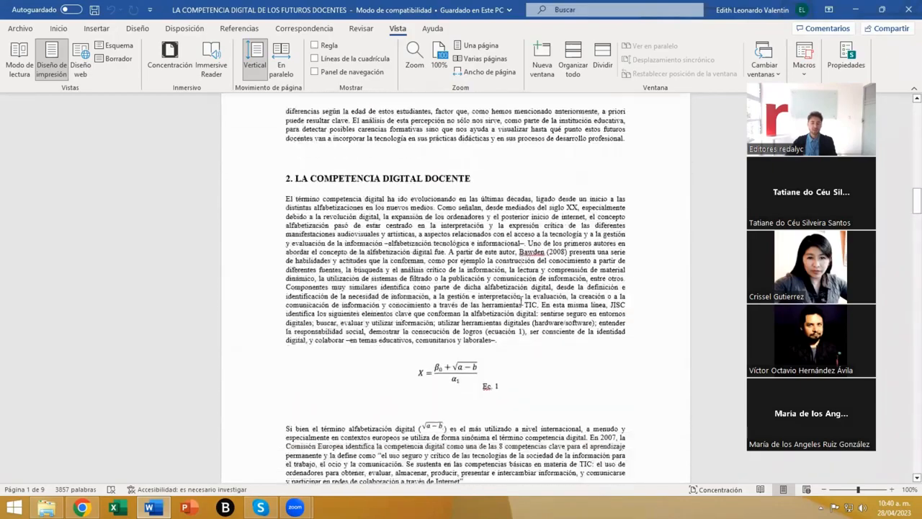
{"action": "scroll", "coordinate": [521, 301], "scroll_direction": "down", "scroll_amount": 10}
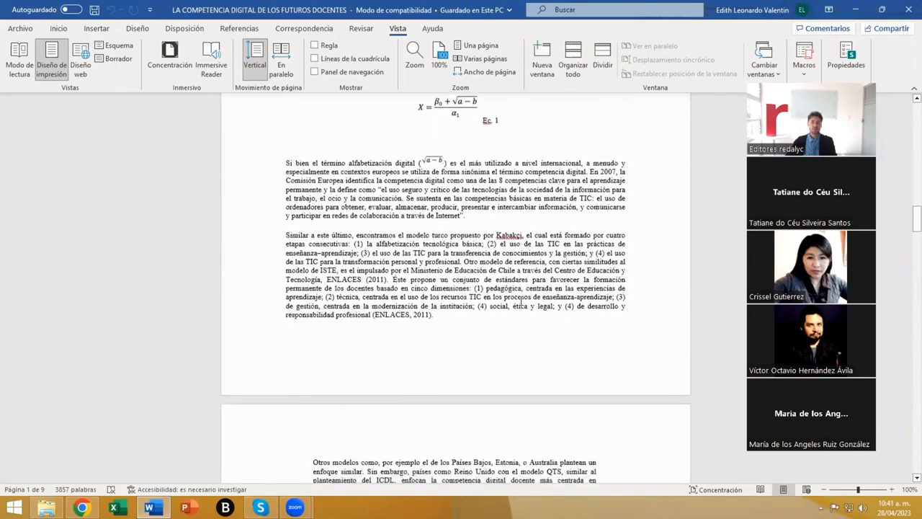
{"action": "scroll", "coordinate": [521, 300], "scroll_direction": "down", "scroll_amount": 3}
{"action": "scroll", "coordinate": [520, 301], "scroll_direction": "up", "scroll_amount": 12}
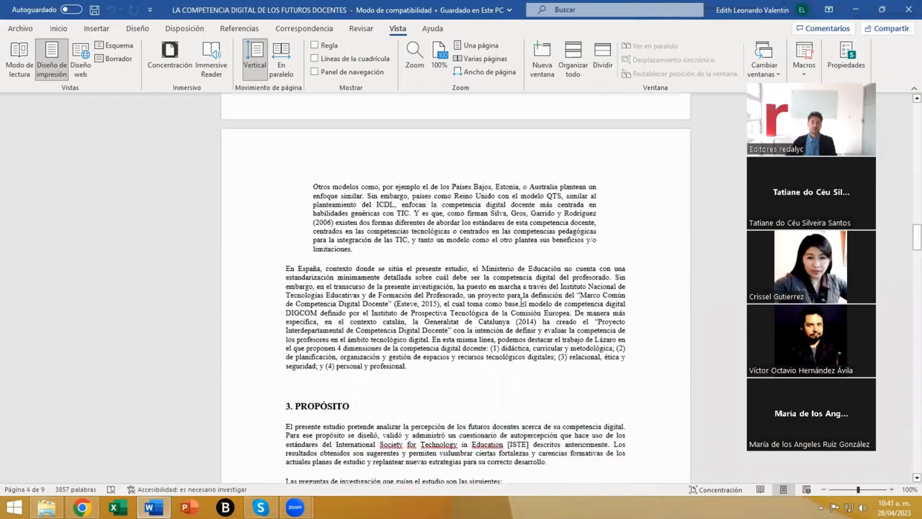
{"action": "scroll", "coordinate": [521, 300], "scroll_direction": "up", "scroll_amount": 15}
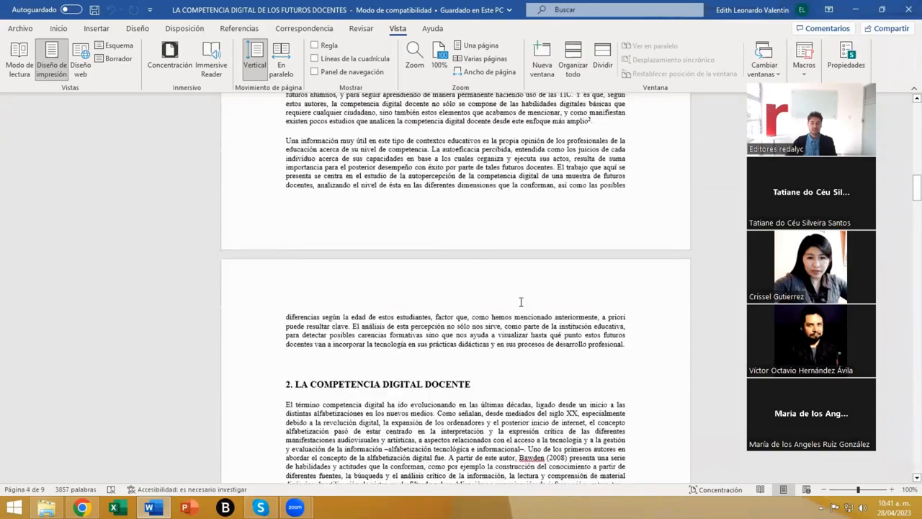
{"action": "scroll", "coordinate": [521, 301], "scroll_direction": "up", "scroll_amount": 12}
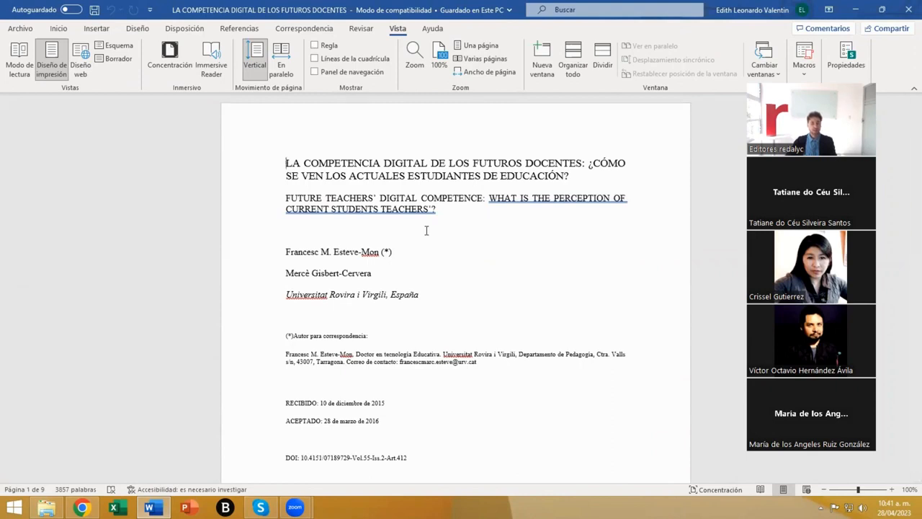
Step: Start saving a copy of the document in the Capacitación folder, naming it index.html with the file type Página web
{"action": "left_click", "coordinate": [21, 28]}
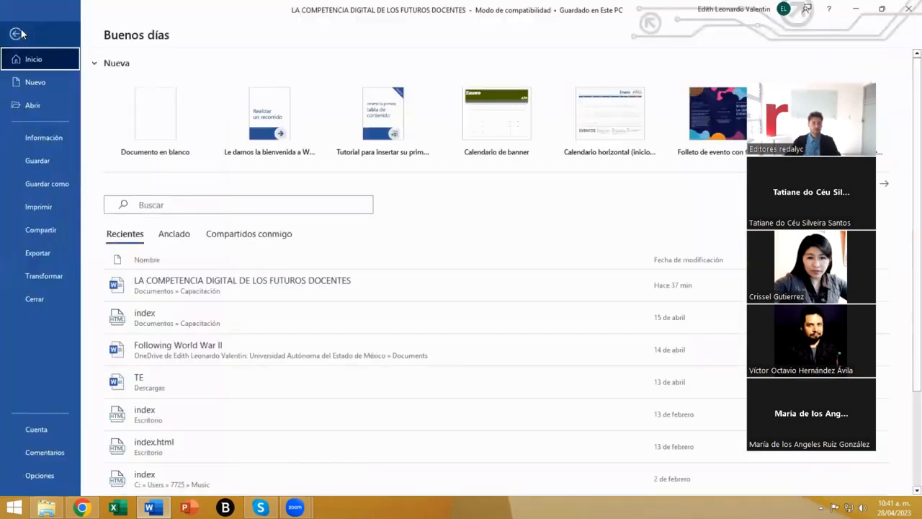
{"action": "left_click", "coordinate": [22, 186]}
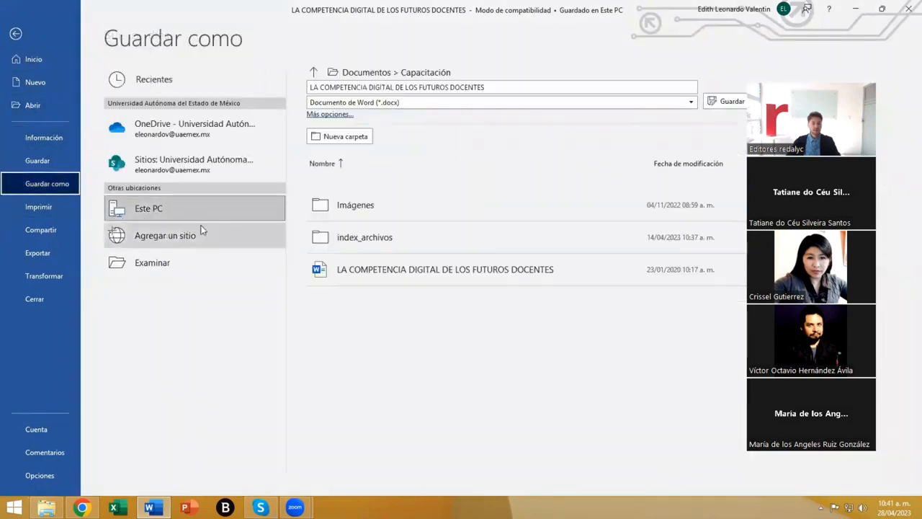
{"action": "left_click", "coordinate": [192, 272]}
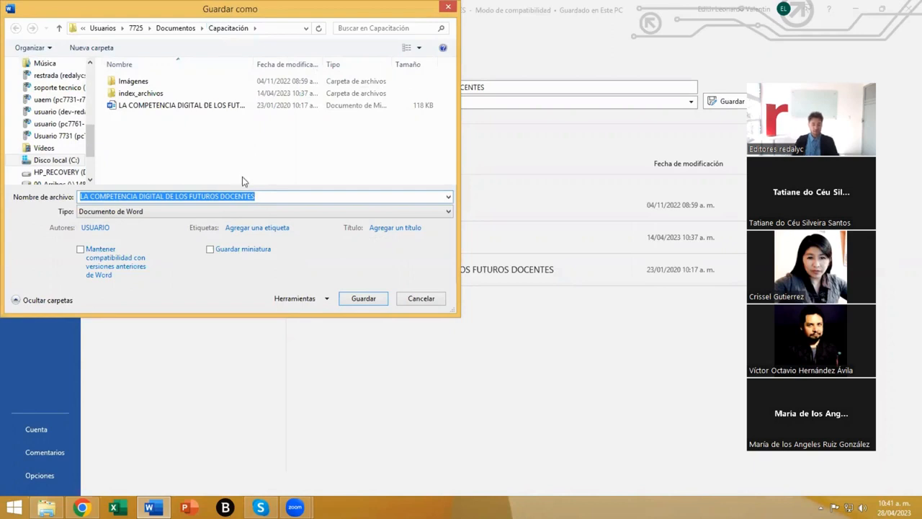
{"action": "type", "text": "id"}
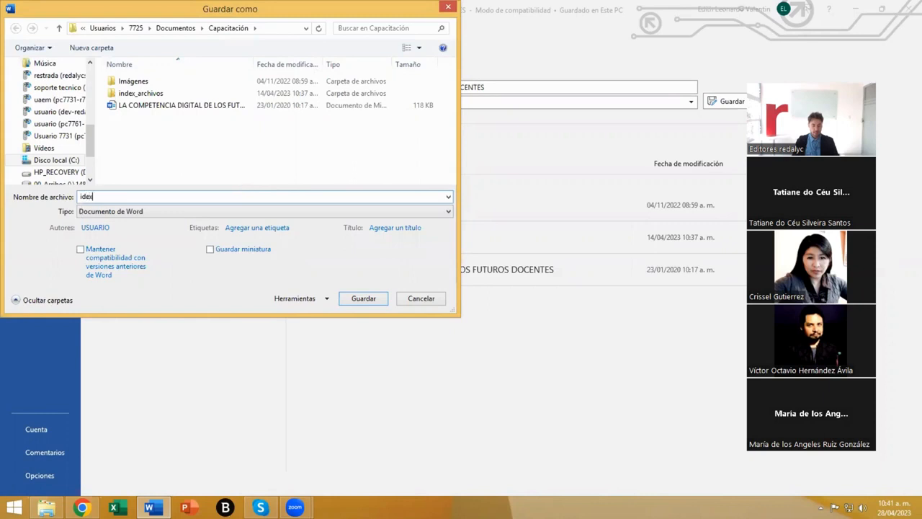
{"action": "key", "text": "BackSpace"}
{"action": "type", "text": "nde"}
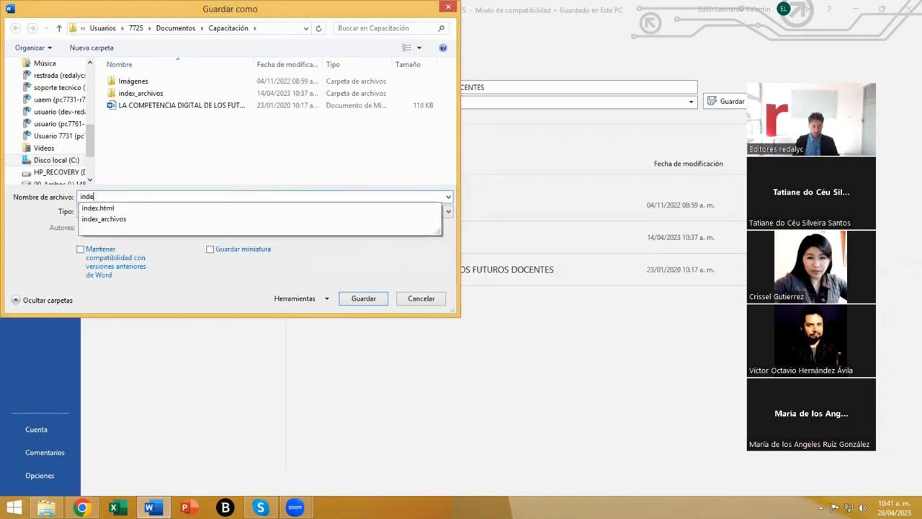
{"action": "type", "text": "x.html"}
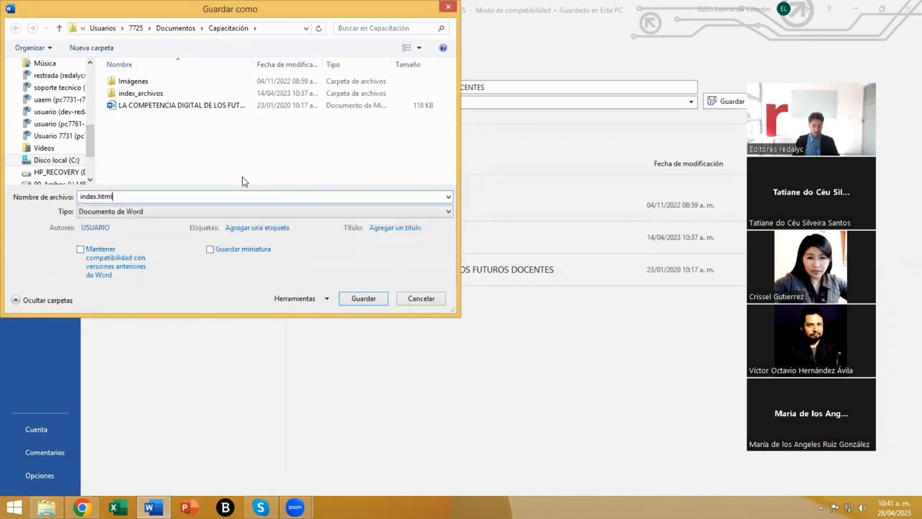
{"action": "left_click", "coordinate": [112, 212]}
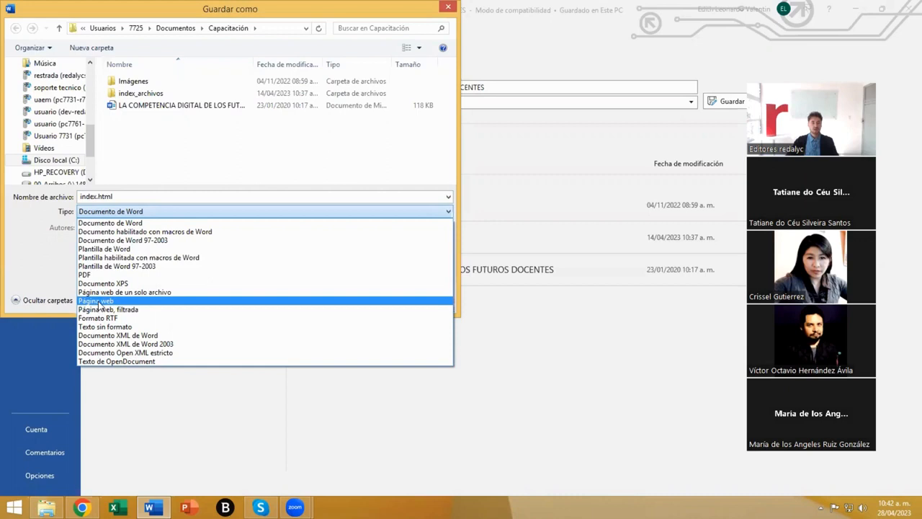
{"action": "left_click", "coordinate": [98, 301]}
Step: Add the .html extension to the index file name for the web page copy
{"action": "left_click", "coordinate": [151, 198]}
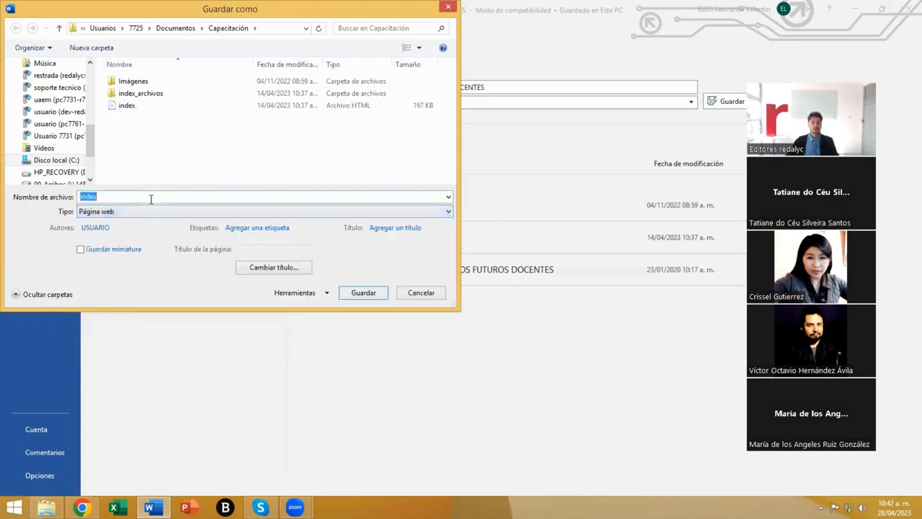
{"action": "left_click", "coordinate": [150, 199]}
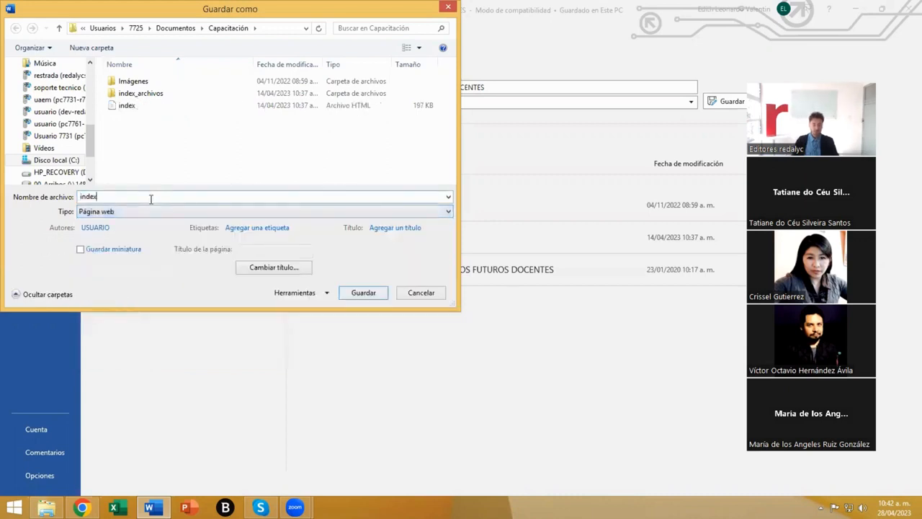
{"action": "type", "text": ".html"}
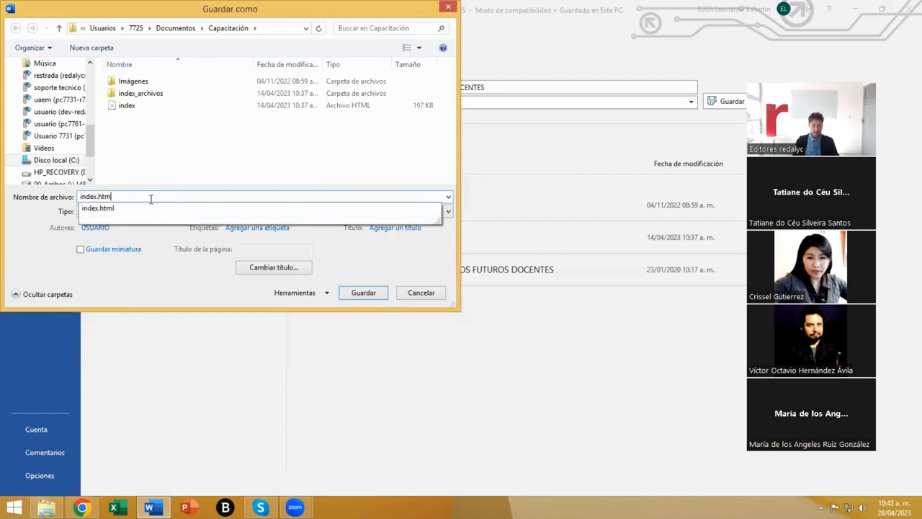
{"action": "left_click", "coordinate": [151, 199]}
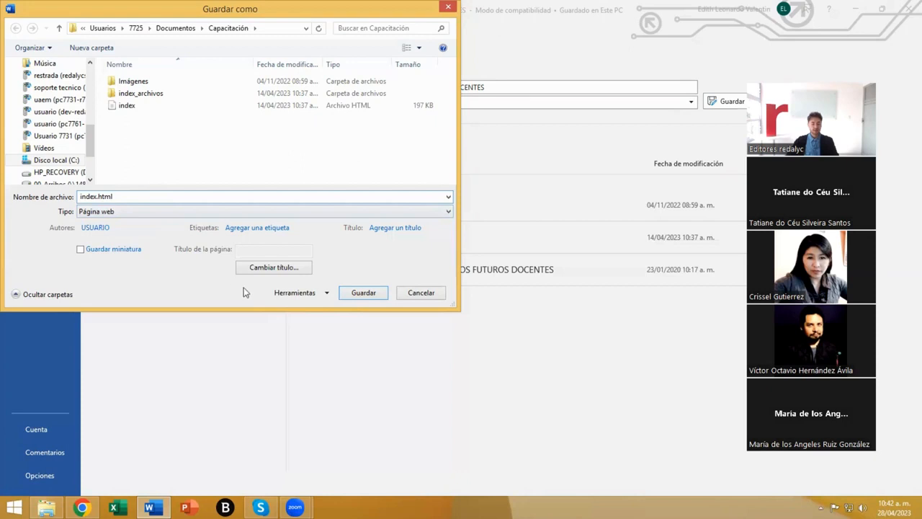
Step: Set the web encoding for the saved document to Unicode (UTF-8), with web pages always saved in the default encoding
{"action": "left_click", "coordinate": [307, 297]}
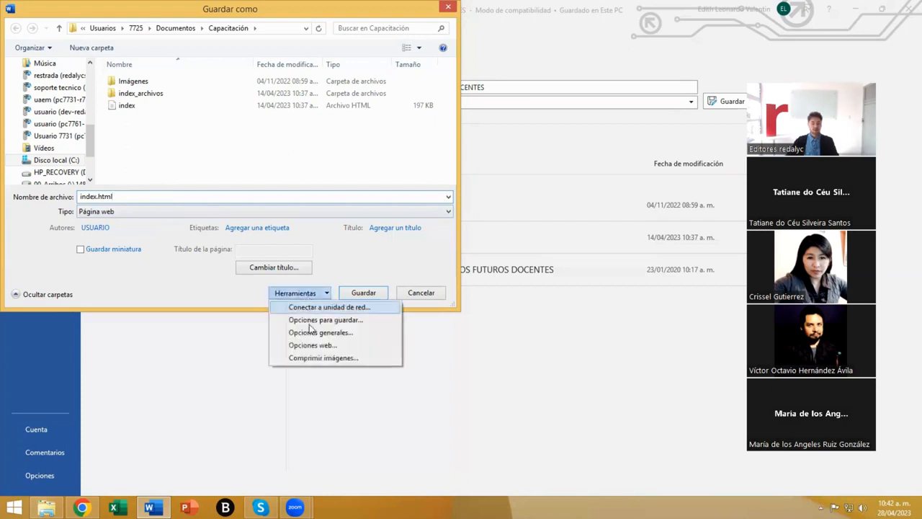
{"action": "left_click", "coordinate": [312, 345]}
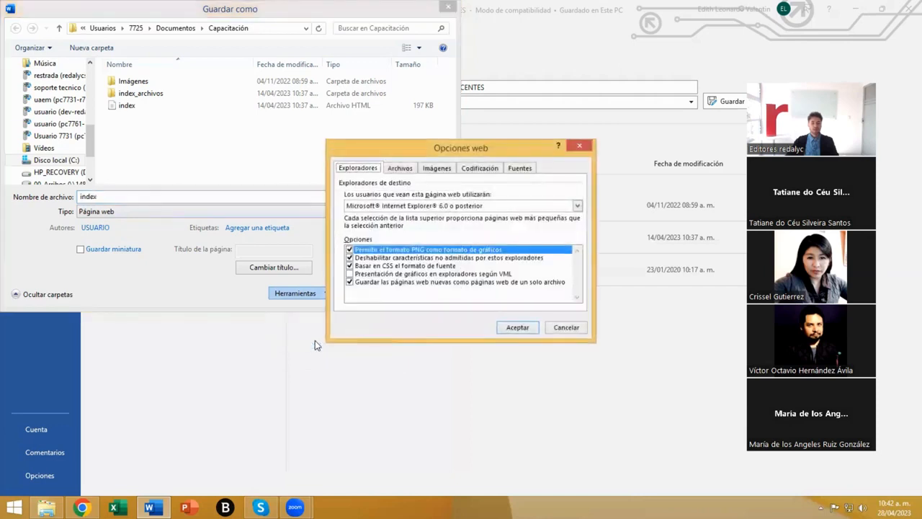
{"action": "left_click", "coordinate": [475, 171]}
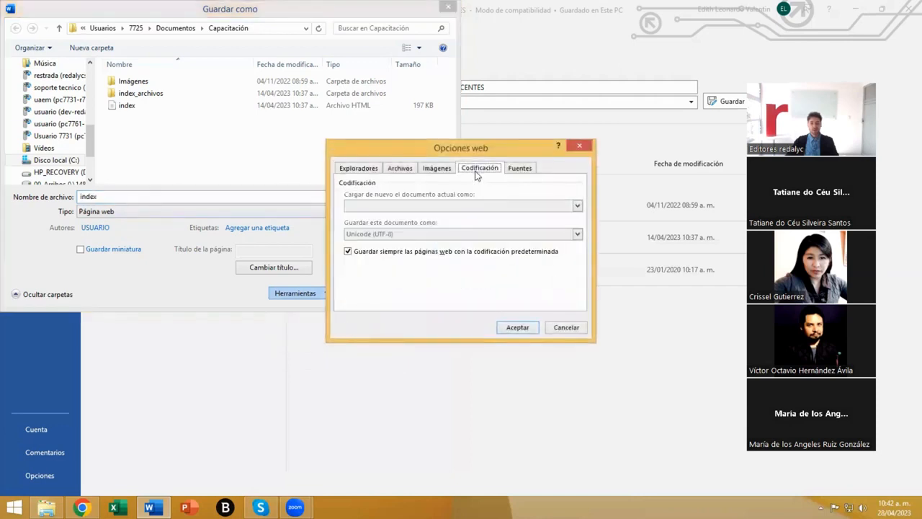
{"action": "left_click", "coordinate": [348, 251]}
{"action": "left_click", "coordinate": [400, 234]}
{"action": "scroll", "coordinate": [393, 264], "scroll_direction": "up", "scroll_amount": 5}
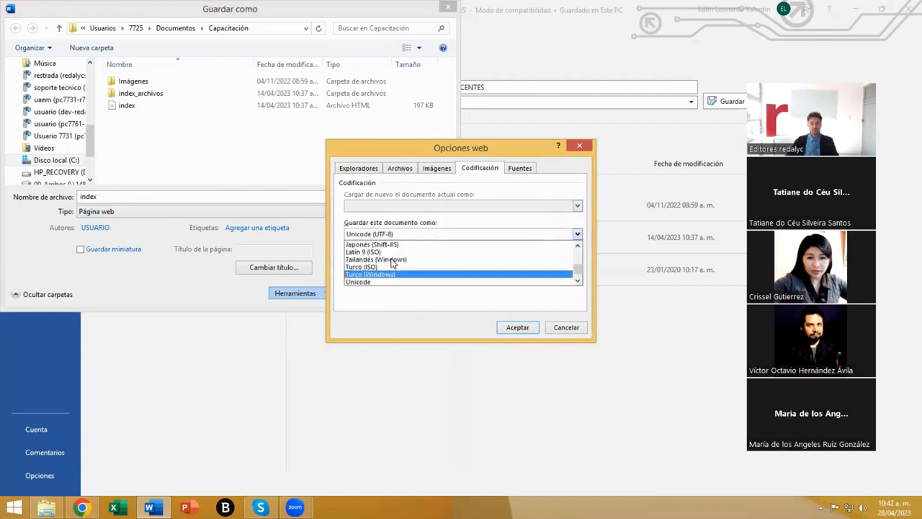
{"action": "scroll", "coordinate": [392, 264], "scroll_direction": "down", "scroll_amount": 3}
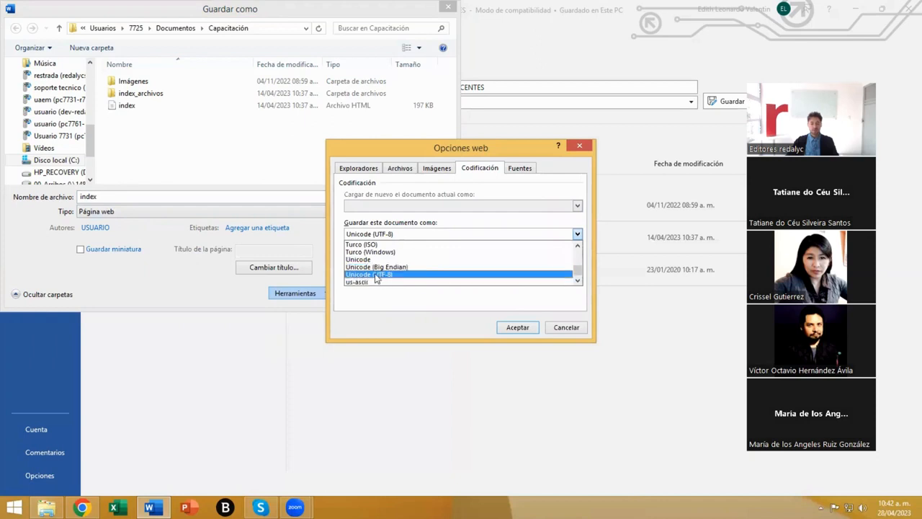
{"action": "left_click", "coordinate": [376, 277]}
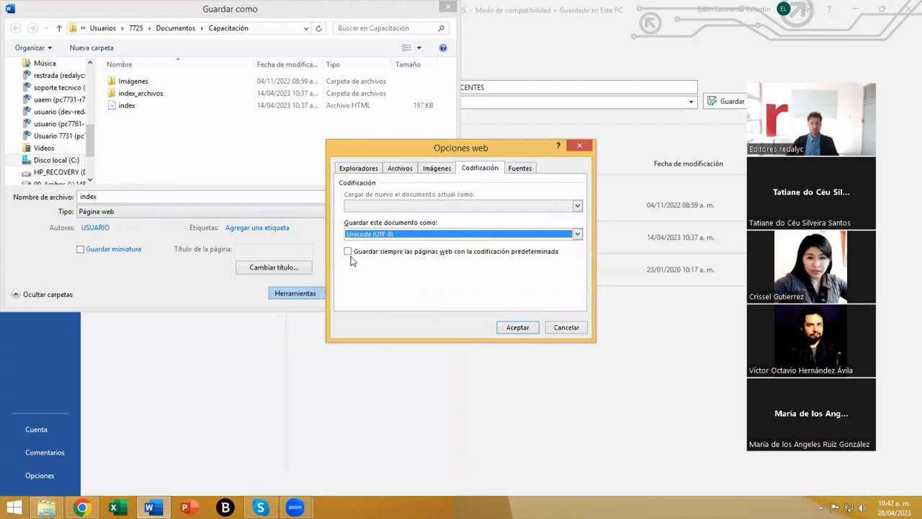
{"action": "left_click", "coordinate": [348, 252]}
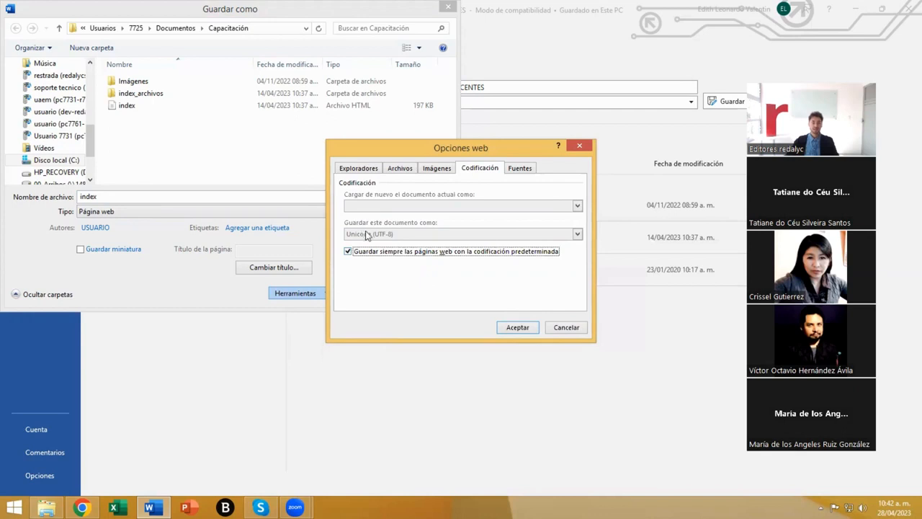
{"action": "left_click", "coordinate": [517, 327]}
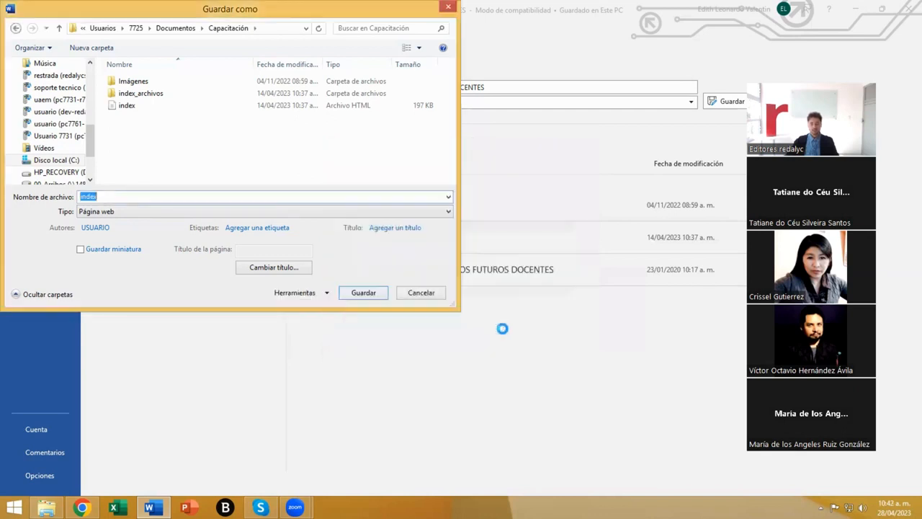
Step: Complete the web page's file name as index.html again
{"action": "key", "text": "End"}
{"action": "type", "text": ".h"}
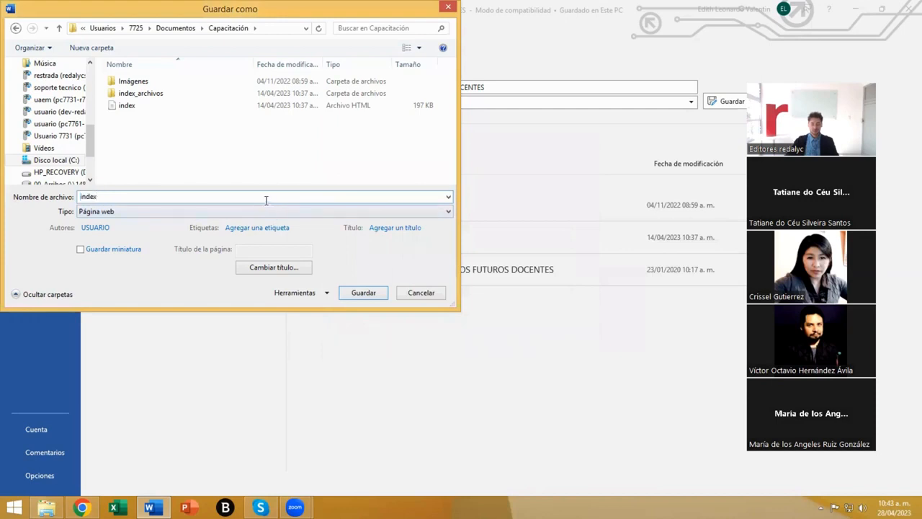
{"action": "type", "text": "tml"}
Step: Review the web page encoding options, keeping Unicode (UTF-8) and always saving web pages in the default encoding
{"action": "left_click", "coordinate": [287, 293]}
{"action": "left_click", "coordinate": [302, 347]}
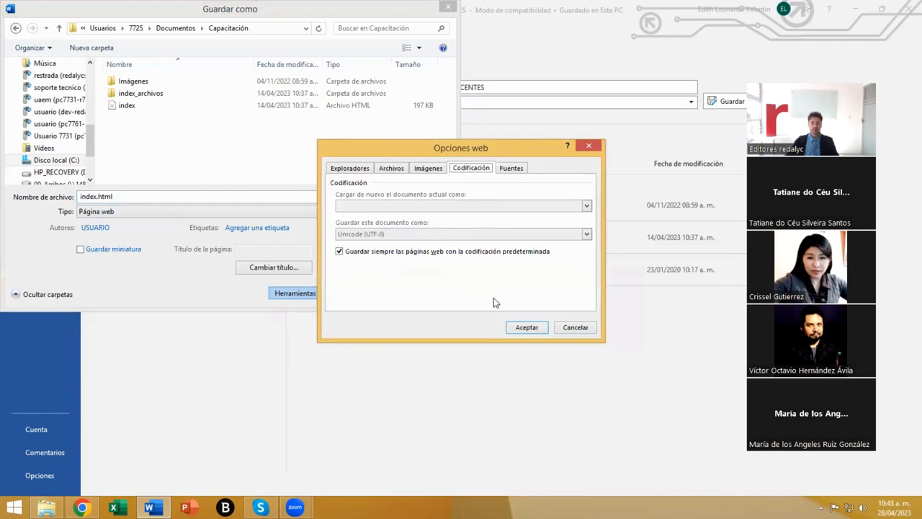
{"action": "left_click", "coordinate": [524, 327]}
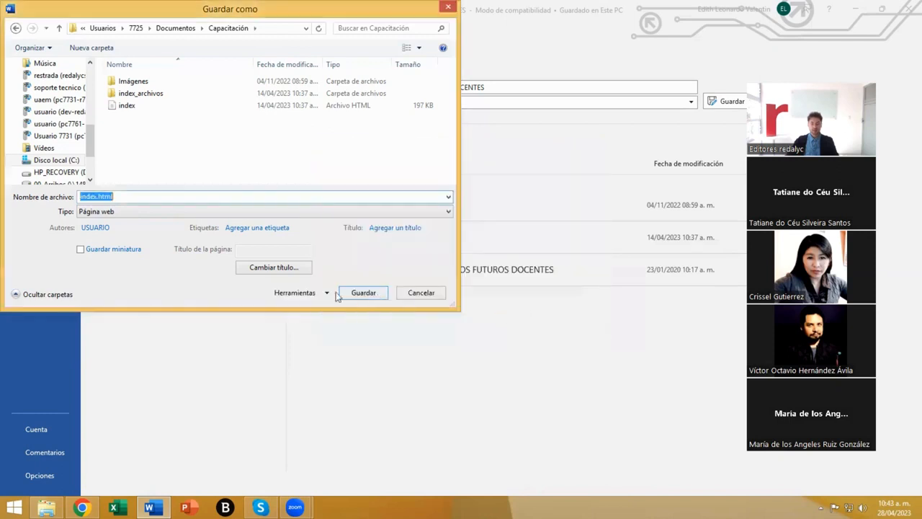
{"action": "left_click", "coordinate": [303, 293]}
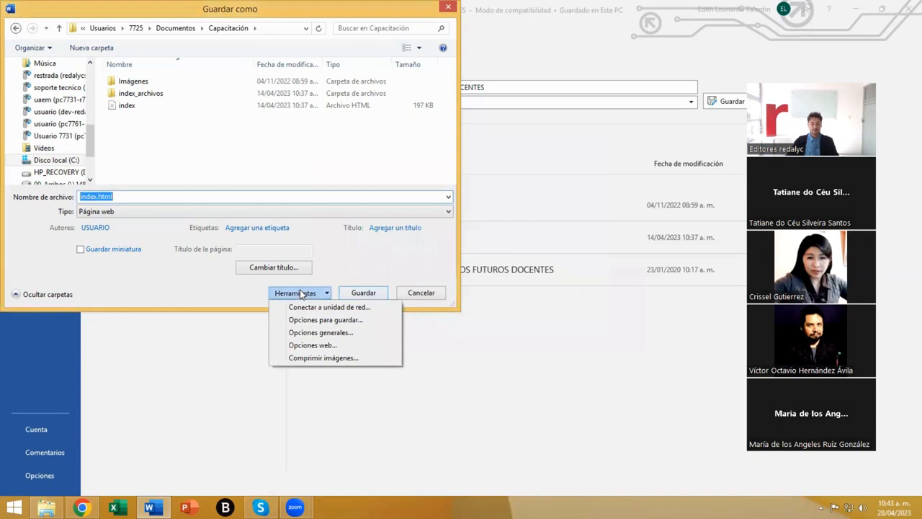
{"action": "left_click", "coordinate": [323, 345]}
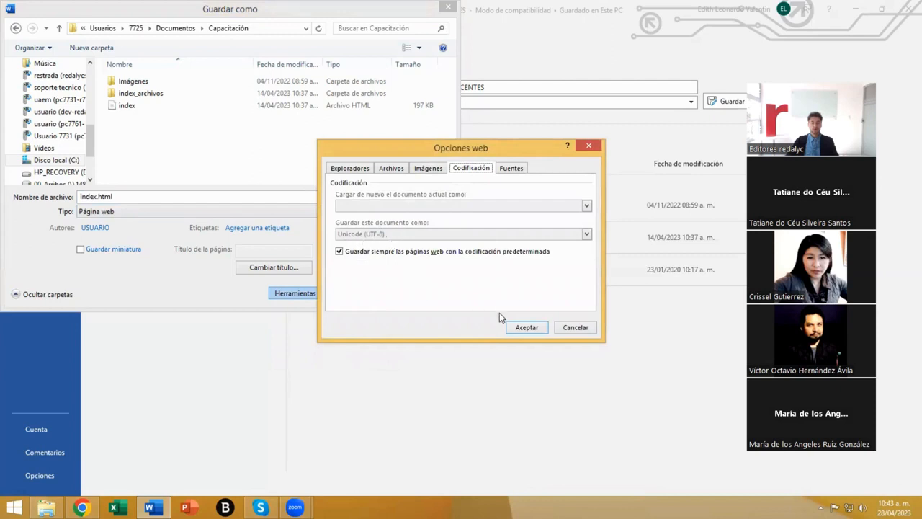
{"action": "left_click", "coordinate": [517, 327]}
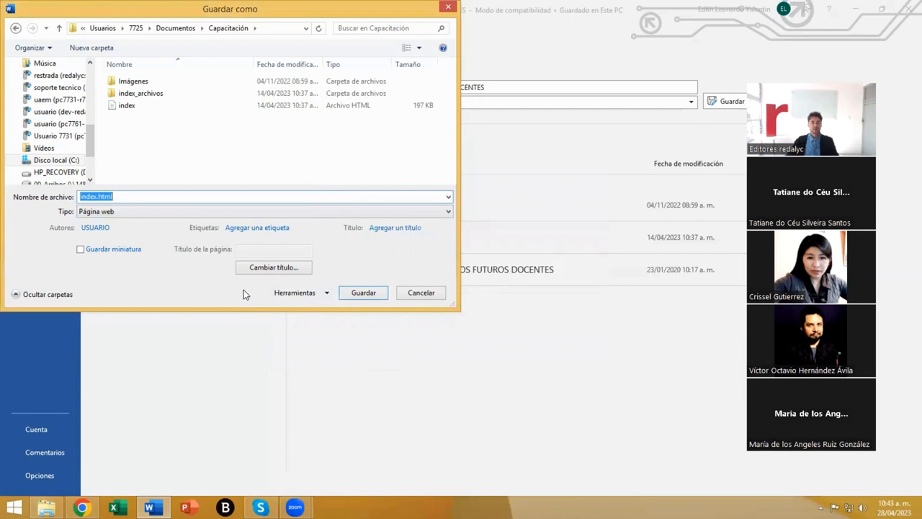
Step: Save the document as the web page index.html, replacing the existing index file and continuing past the compatibility check
{"action": "left_click", "coordinate": [364, 294]}
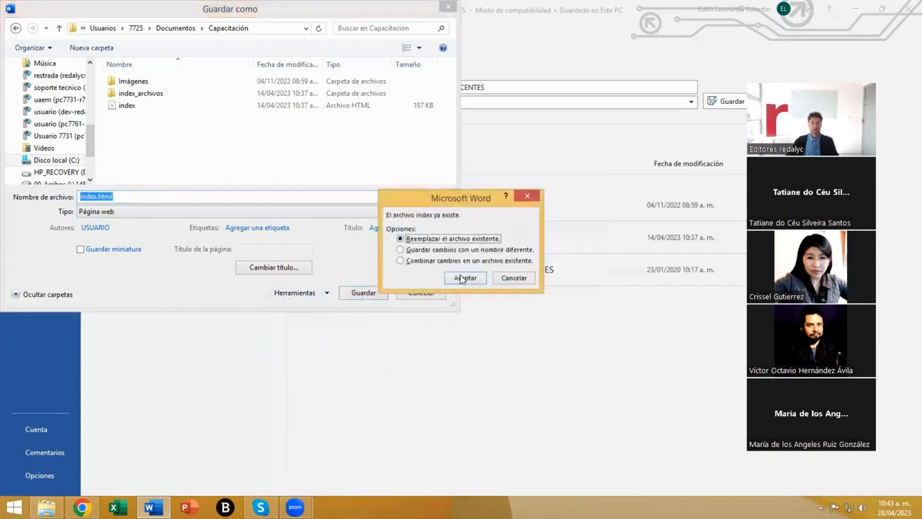
{"action": "left_click", "coordinate": [462, 278]}
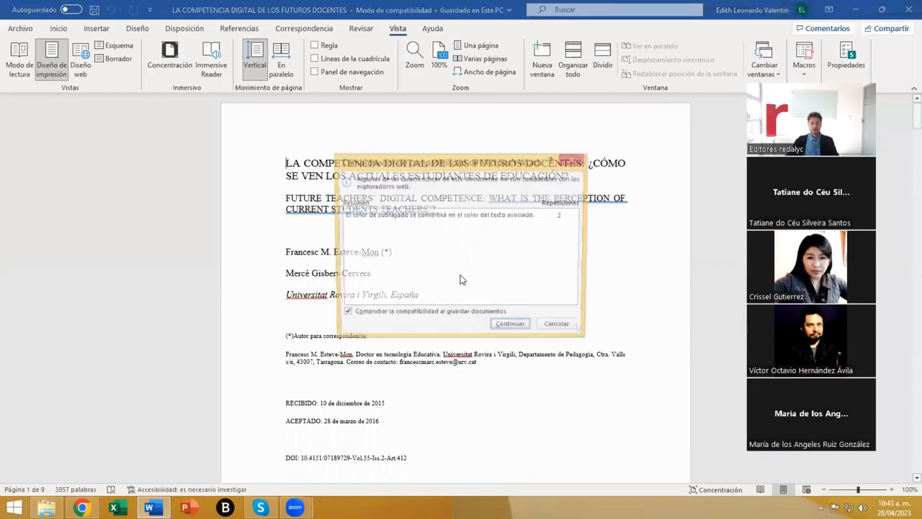
{"action": "left_click", "coordinate": [507, 326]}
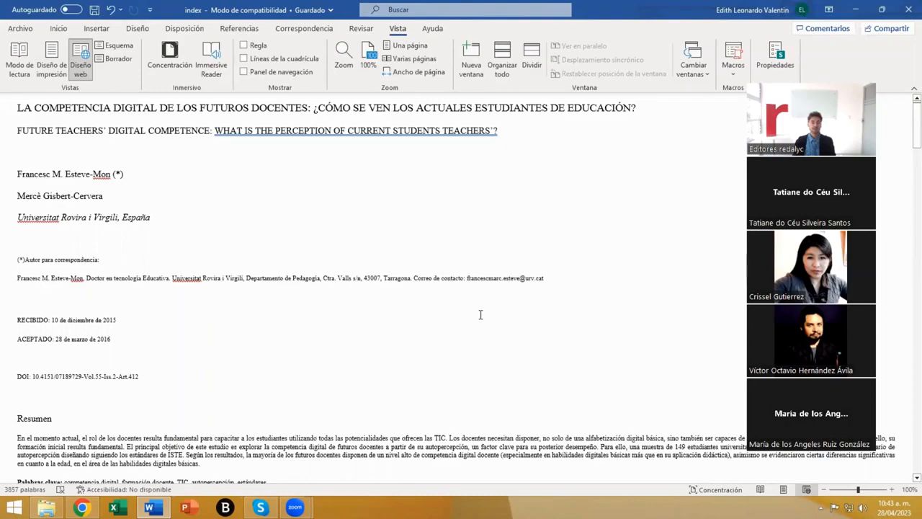
Step: Look over the saved web page from its title to the equation in section 2, and minimise the document window
{"action": "scroll", "coordinate": [480, 314], "scroll_direction": "down", "scroll_amount": 3}
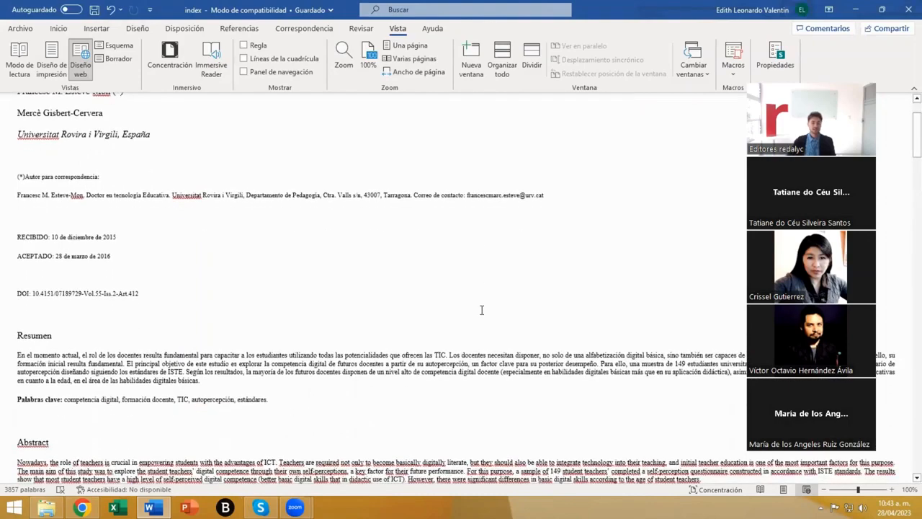
{"action": "scroll", "coordinate": [481, 310], "scroll_direction": "down", "scroll_amount": 20}
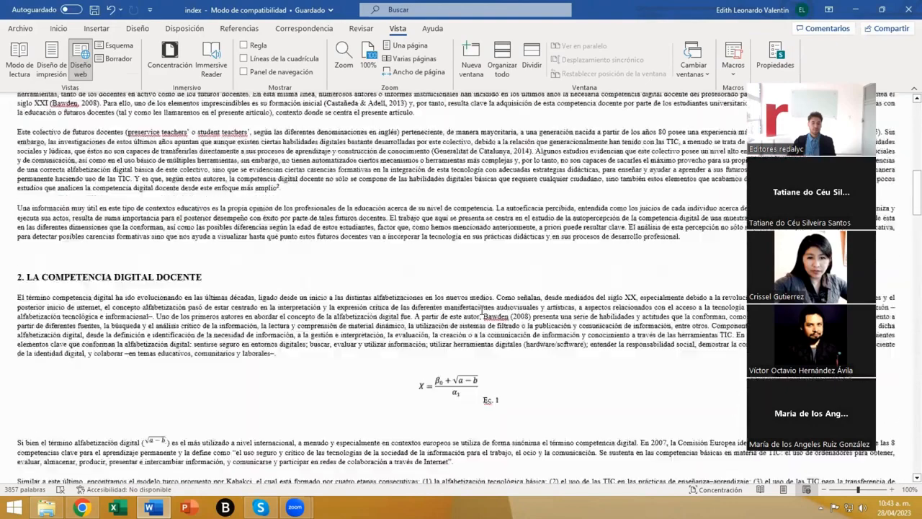
{"action": "scroll", "coordinate": [481, 308], "scroll_direction": "up", "scroll_amount": 20}
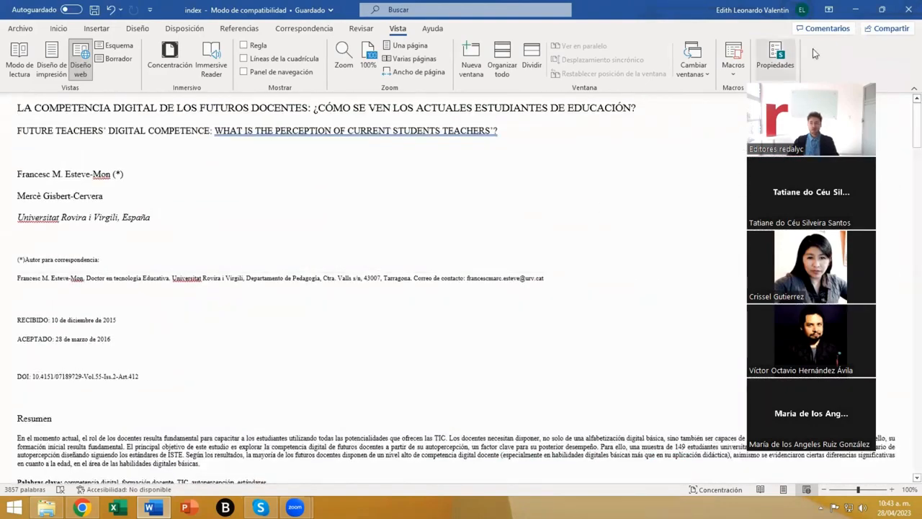
{"action": "left_click", "coordinate": [852, 10]}
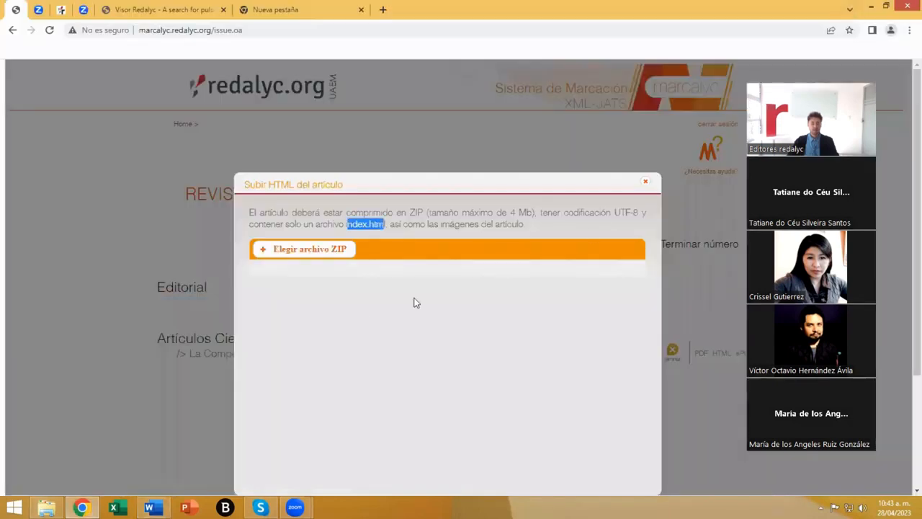
Step: Switch to File Explorer and examine the index HTML file and the index_archivos folder in Capacitación
{"action": "left_click", "coordinate": [46, 507]}
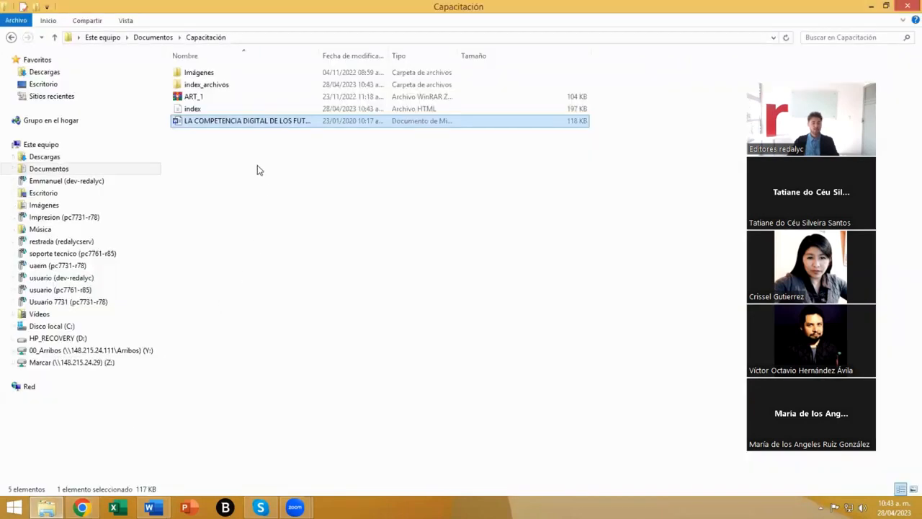
{"action": "left_click", "coordinate": [199, 111]}
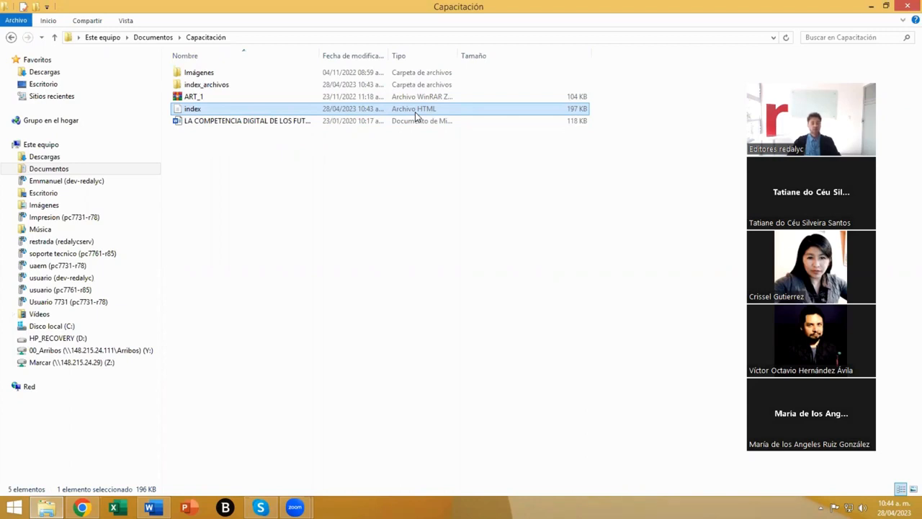
{"action": "left_click", "coordinate": [206, 86]}
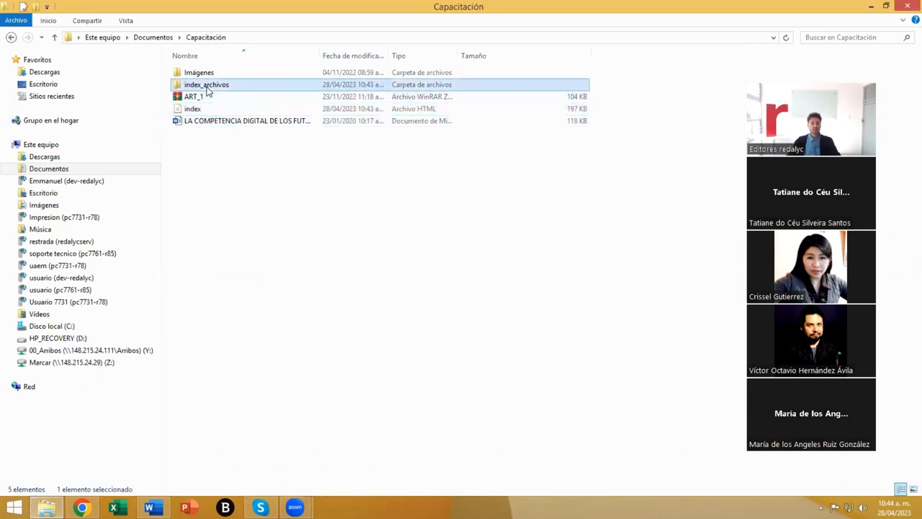
{"action": "left_click", "coordinate": [195, 110], "text": "ctrl"}
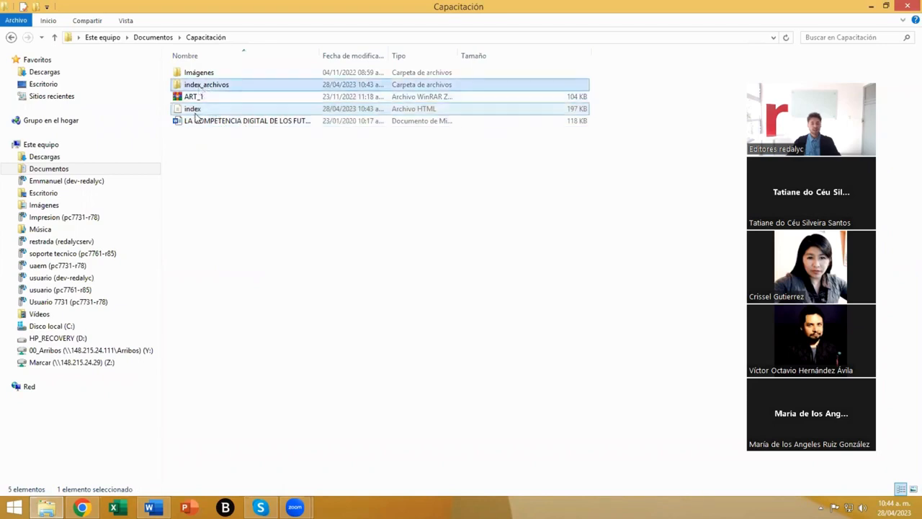
{"action": "left_click", "coordinate": [216, 176]}
Step: Show the option for sending the index file and index_archivos folder together to a compressed zip folder, and dismiss it
{"action": "left_click", "coordinate": [200, 109]}
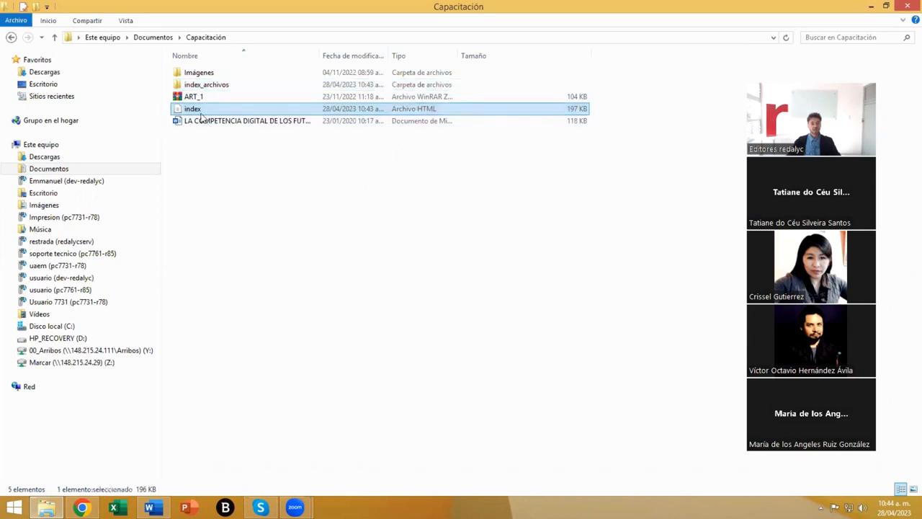
{"action": "left_click", "coordinate": [202, 87], "text": "ctrl"}
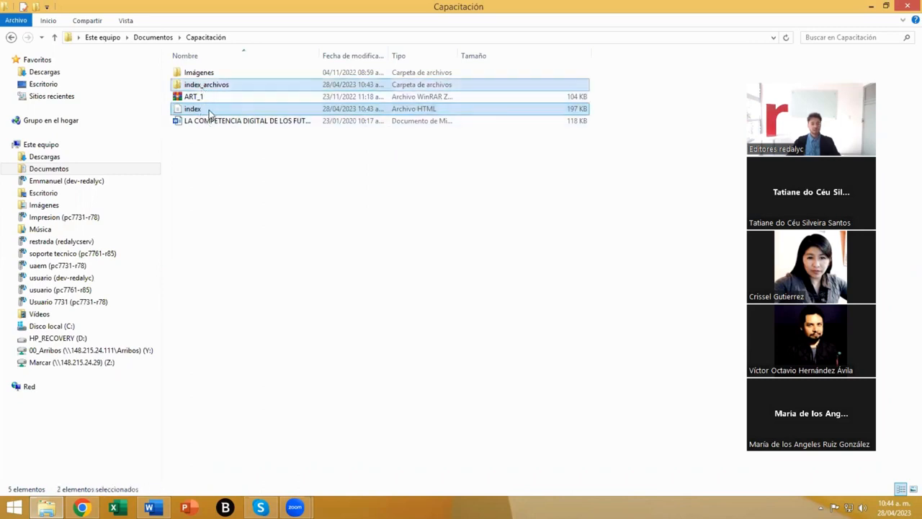
{"action": "right_click", "coordinate": [210, 113]}
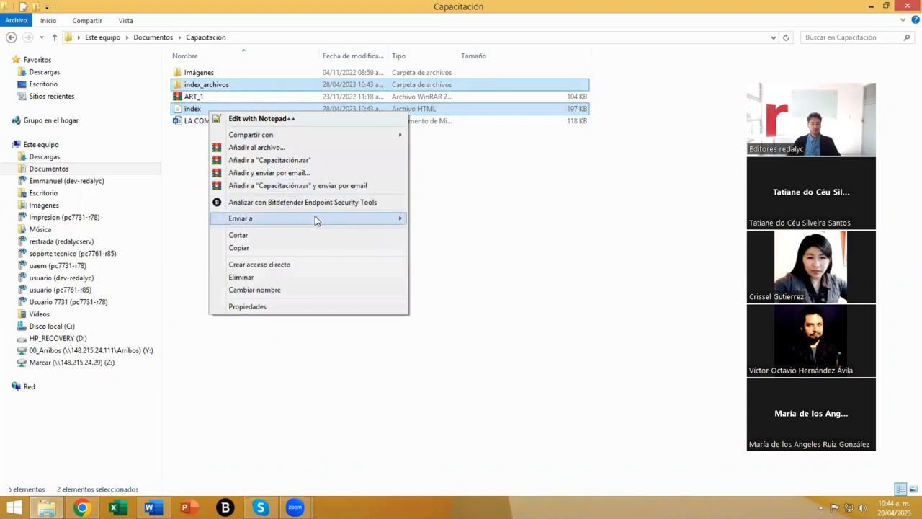
{"action": "mouse_move", "coordinate": [360, 217]}
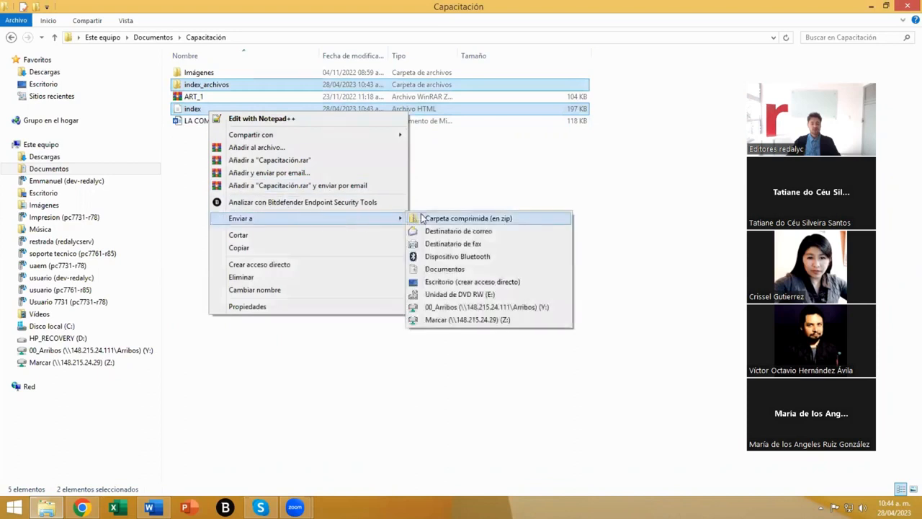
{"action": "left_click", "coordinate": [445, 179]}
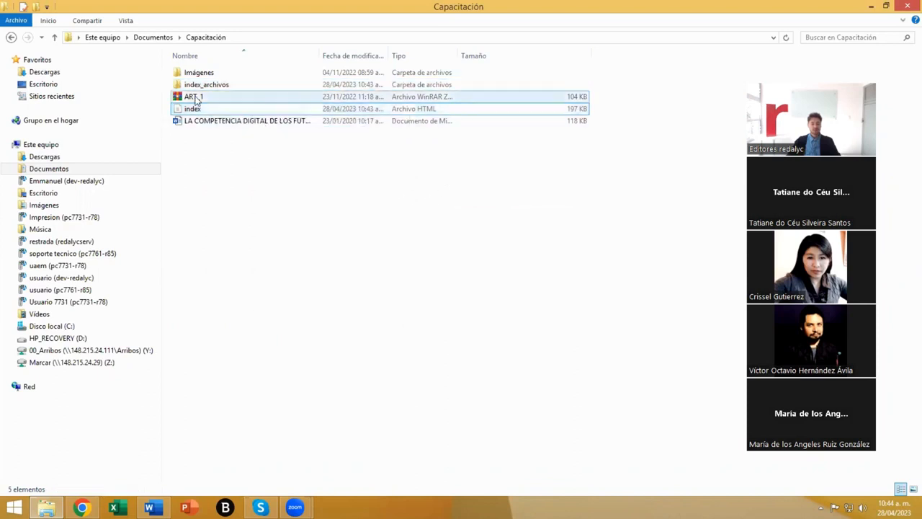
{"action": "left_click", "coordinate": [194, 98]}
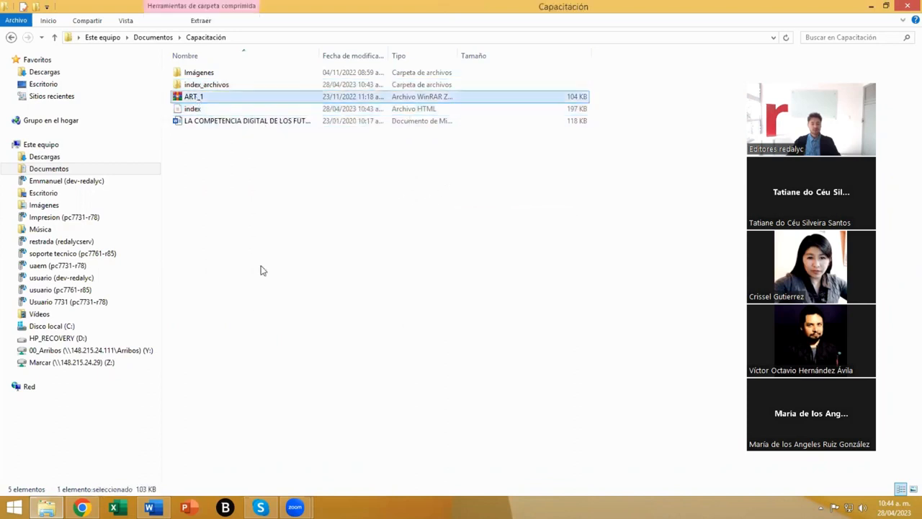
{"action": "left_click", "coordinate": [191, 97]}
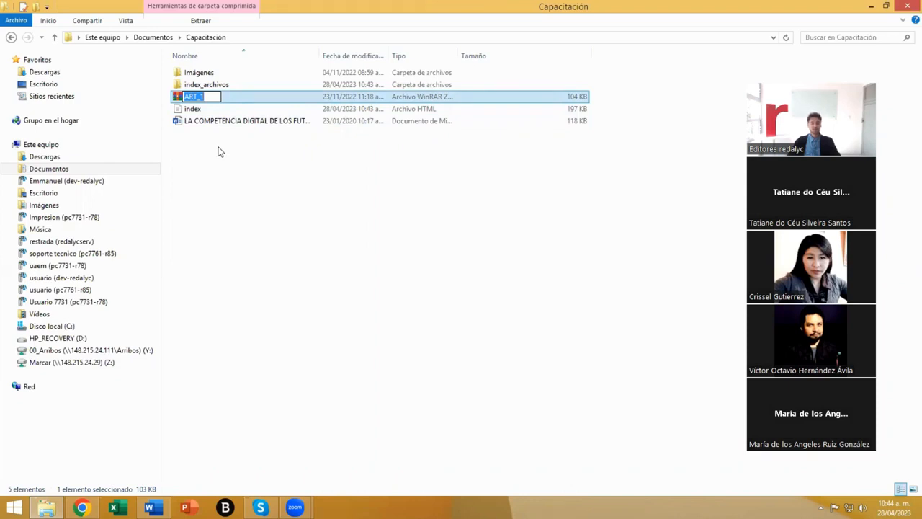
{"action": "key", "text": "Return"}
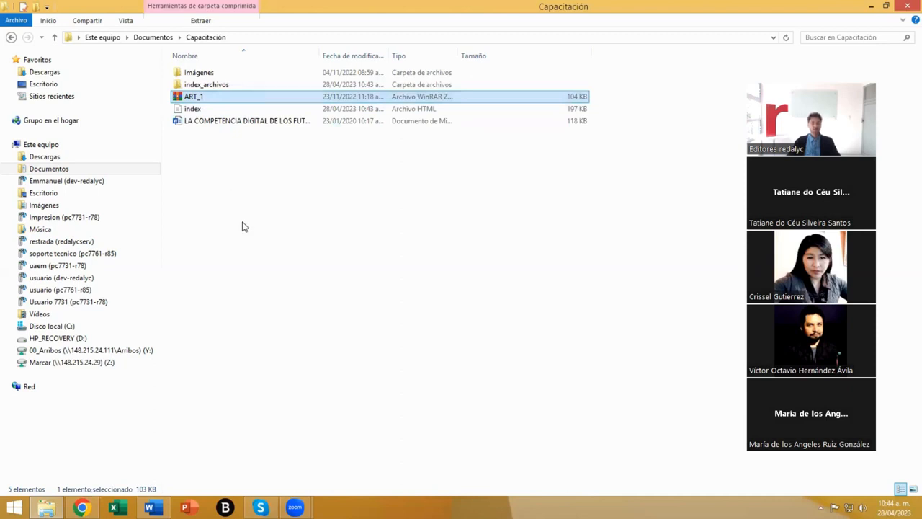
Step: Switch to Marcalyc in Chrome, upload the ART_1 zip from the Capacitación folder as the article's HTML, and close the upload dialog
{"action": "left_click", "coordinate": [83, 510]}
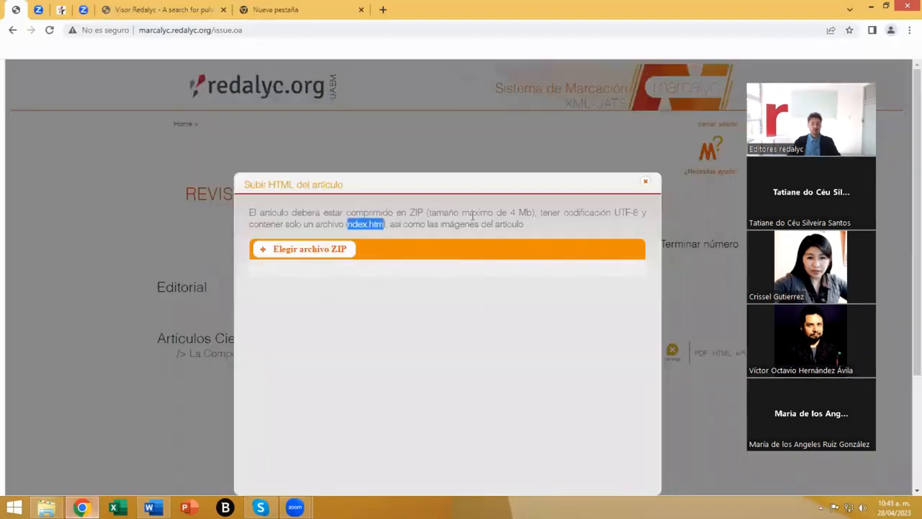
{"action": "left_click", "coordinate": [286, 255]}
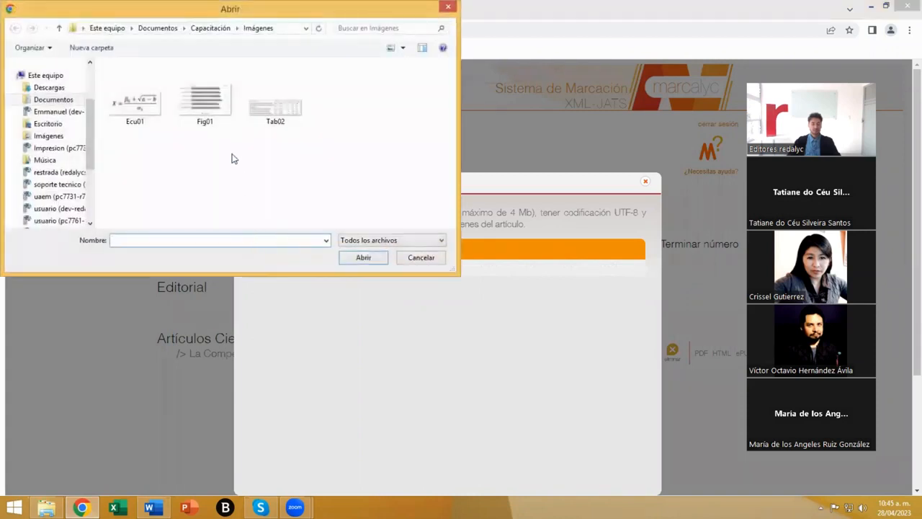
{"action": "left_click", "coordinate": [209, 28]}
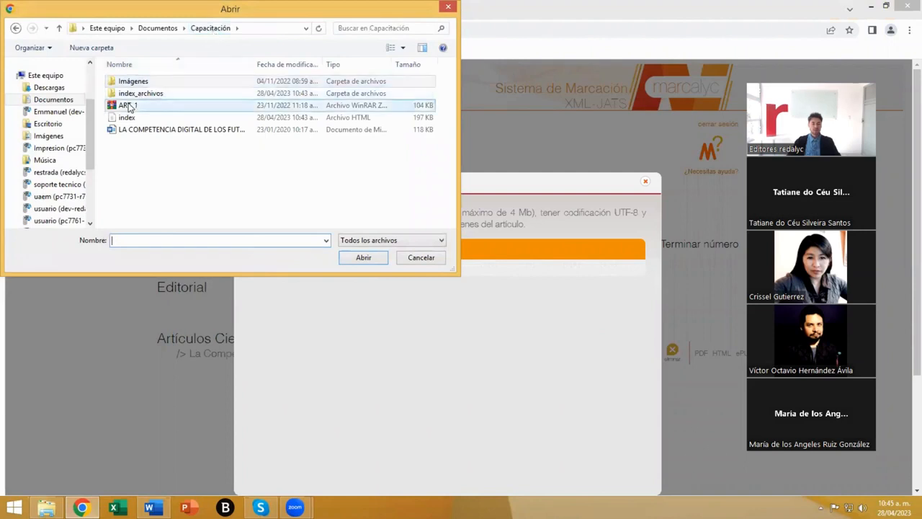
{"action": "left_click", "coordinate": [128, 105]}
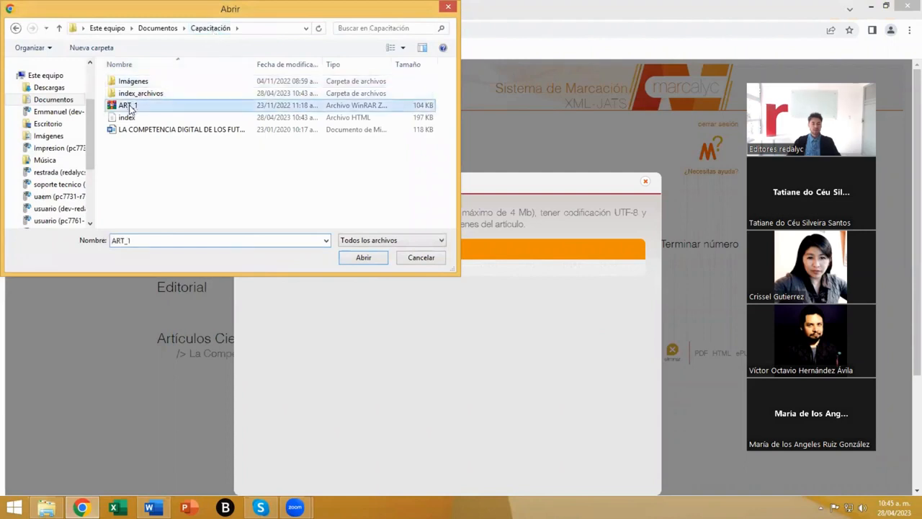
{"action": "left_click", "coordinate": [362, 258]}
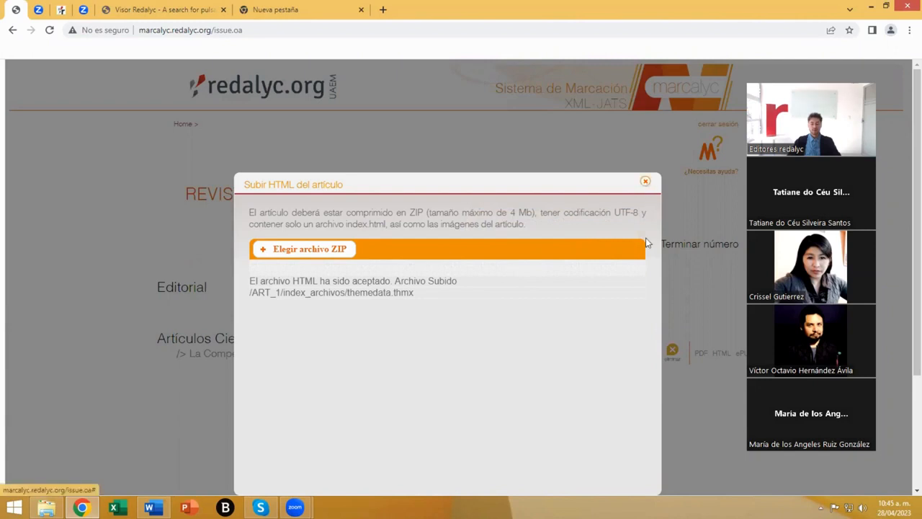
{"action": "left_click", "coordinate": [645, 181]}
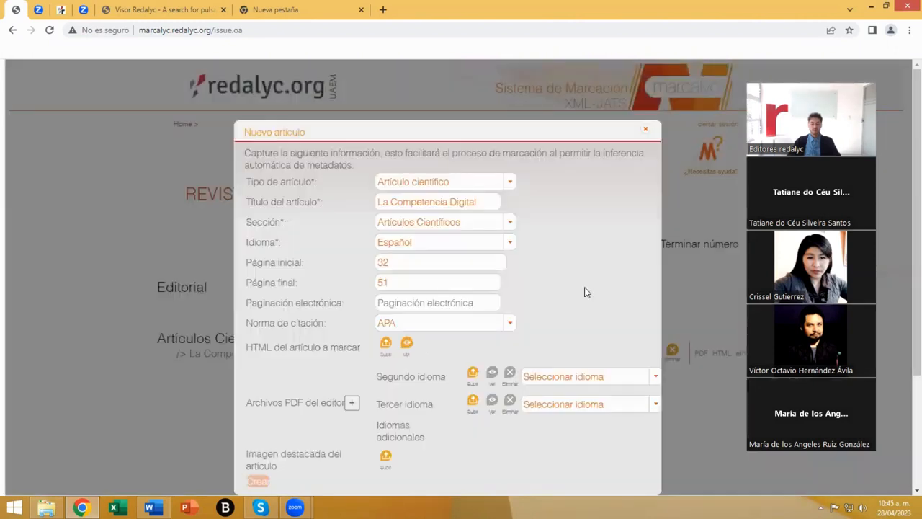
Step: View the uploaded article HTML and check its text, equation, table and figure through to the lower sections
{"action": "left_click", "coordinate": [407, 345]}
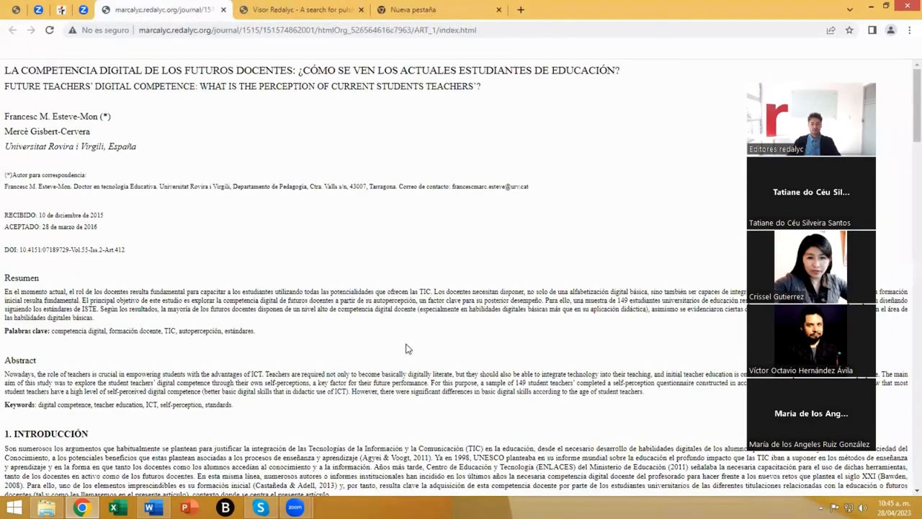
{"action": "scroll", "coordinate": [381, 216], "scroll_direction": "down", "scroll_amount": 4}
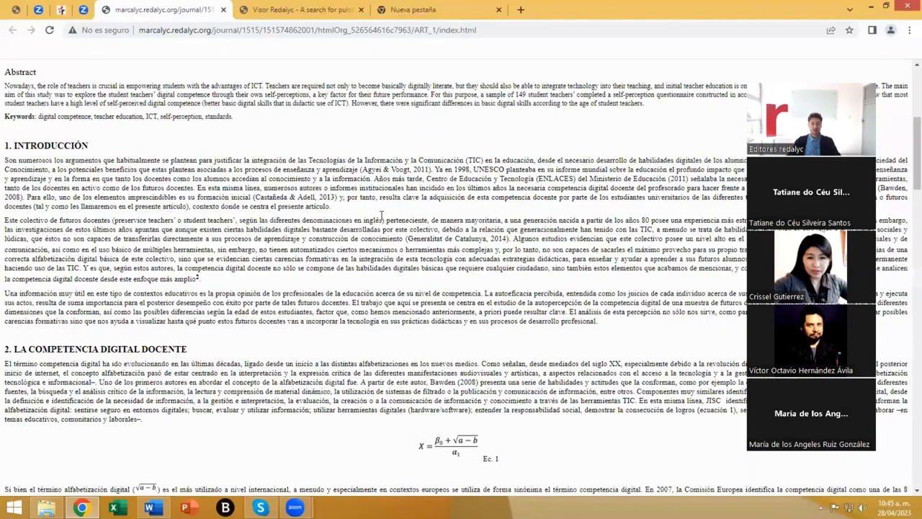
{"action": "scroll", "coordinate": [381, 216], "scroll_direction": "down", "scroll_amount": 15}
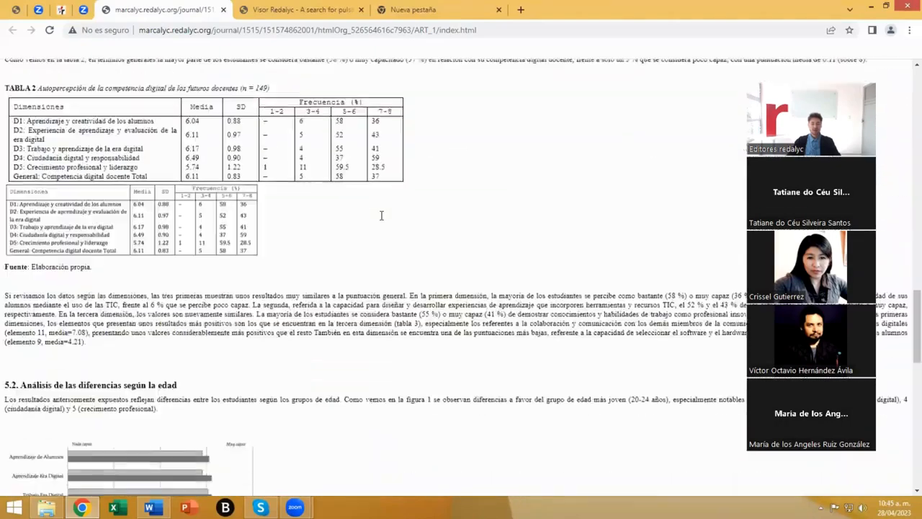
{"action": "scroll", "coordinate": [381, 216], "scroll_direction": "down", "scroll_amount": 5}
{"action": "scroll", "coordinate": [381, 216], "scroll_direction": "up", "scroll_amount": 20}
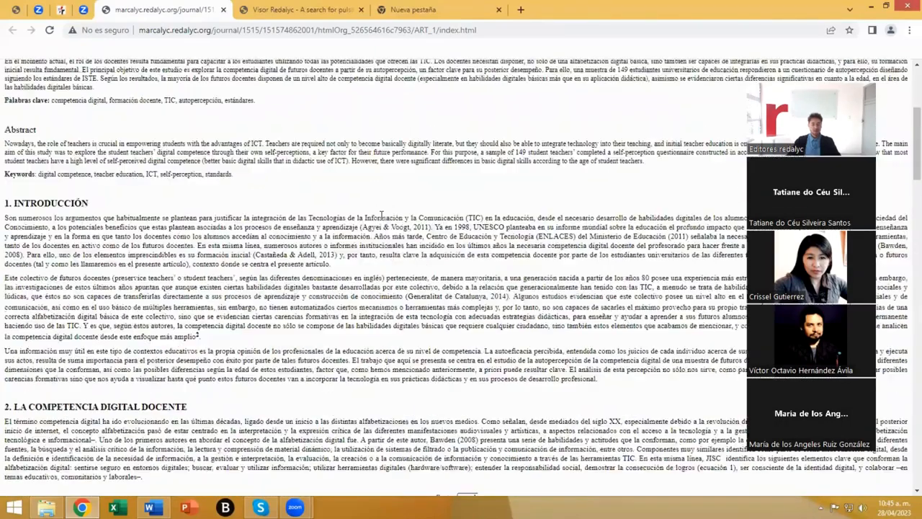
{"action": "scroll", "coordinate": [316, 181], "scroll_direction": "up", "scroll_amount": 7}
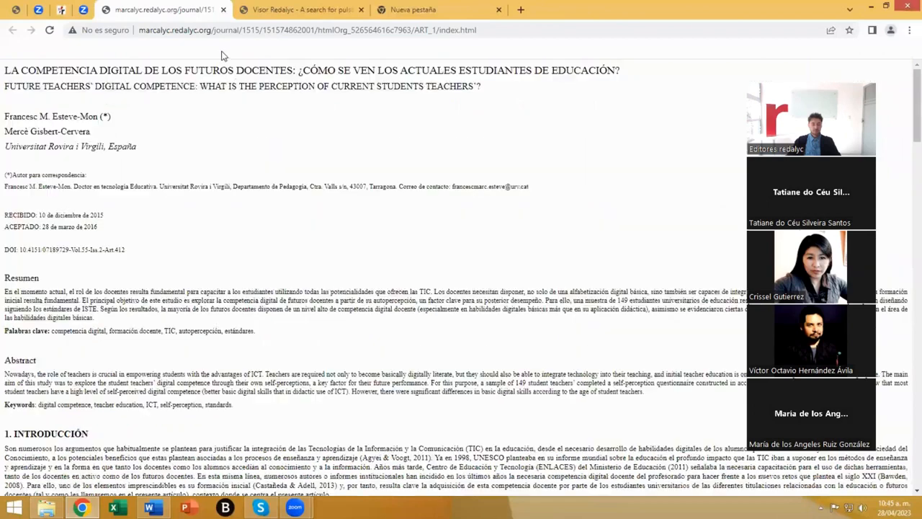
Step: Close the article HTML view and show the language options for the second-language editor PDF, leaving the language unselected
{"action": "left_click", "coordinate": [223, 10]}
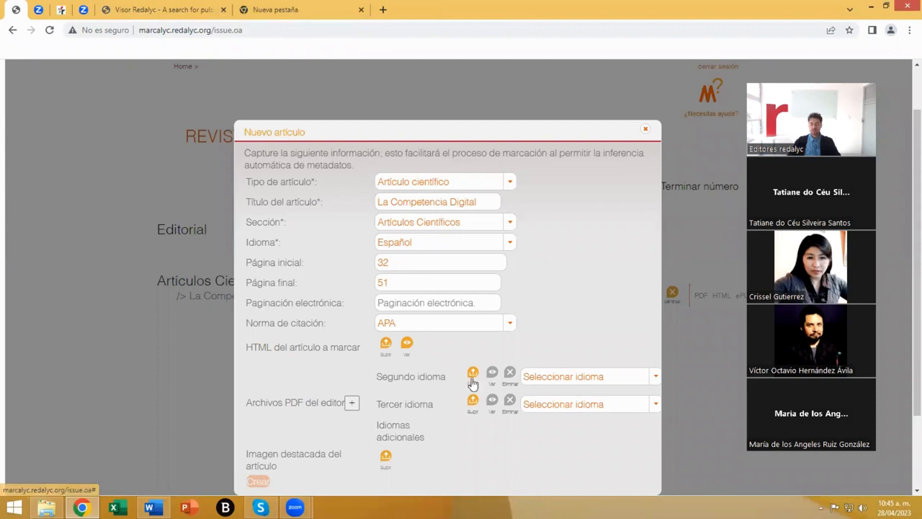
{"action": "left_click", "coordinate": [597, 383]}
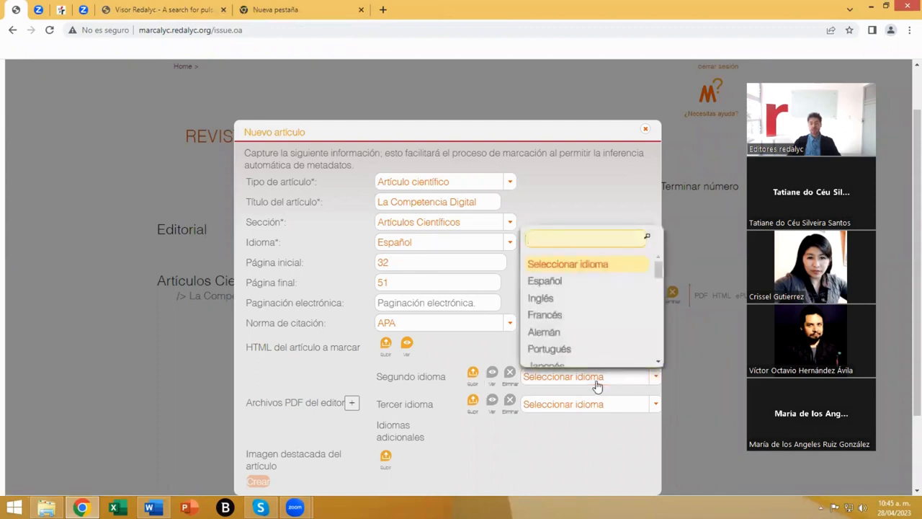
{"action": "left_click", "coordinate": [597, 382]}
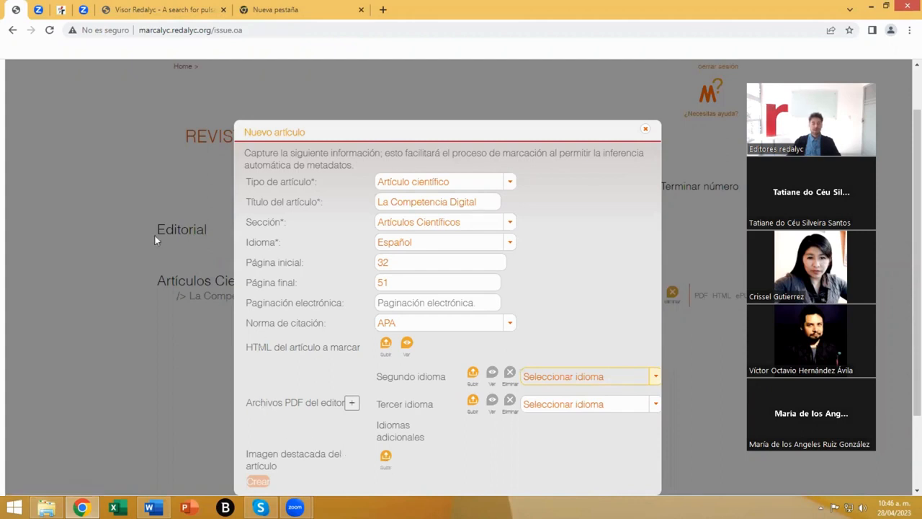
Step: Switch to the Revista Mexicana de Astronomía y Astrofísica page on Redalyc and examine the featured images of its articles in issue 2020 - 56 (2)
{"action": "left_click", "coordinate": [61, 11]}
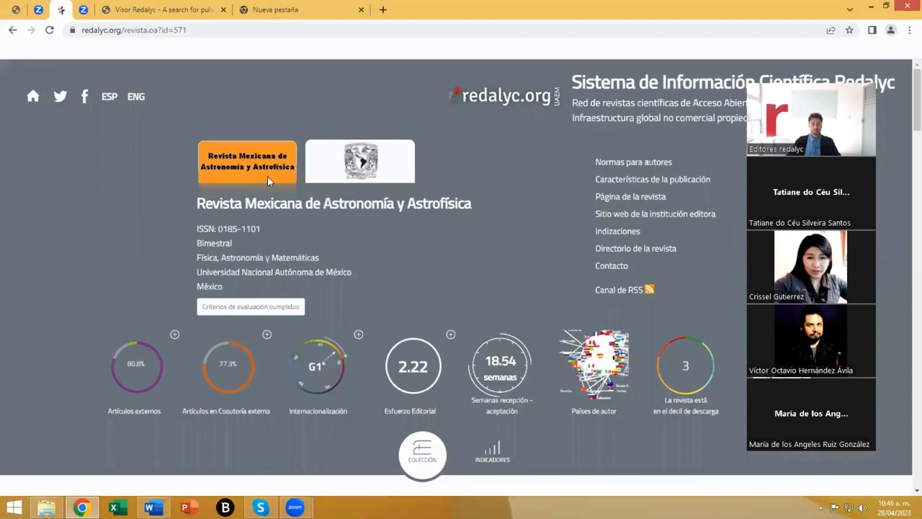
{"action": "scroll", "coordinate": [267, 176], "scroll_direction": "down", "scroll_amount": 3}
{"action": "scroll", "coordinate": [267, 177], "scroll_direction": "down", "scroll_amount": 5}
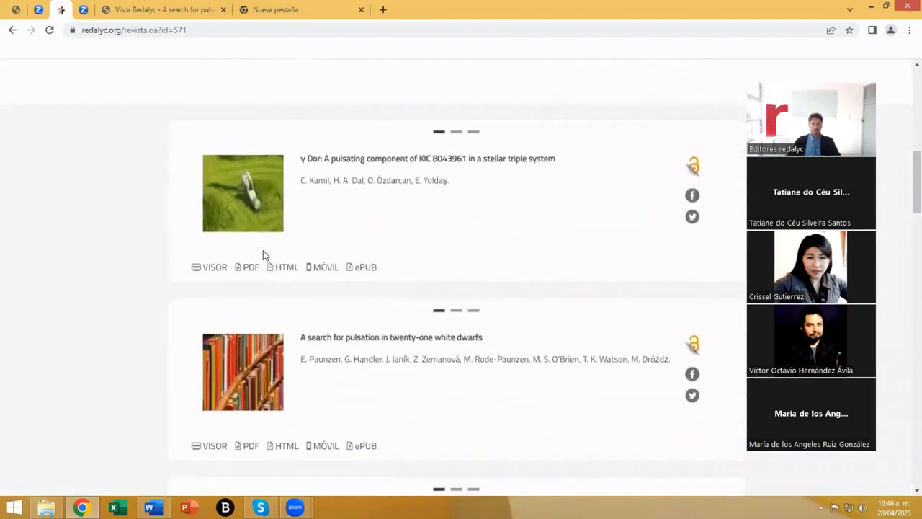
{"action": "scroll", "coordinate": [260, 256], "scroll_direction": "down", "scroll_amount": 2}
{"action": "scroll", "coordinate": [252, 263], "scroll_direction": "down", "scroll_amount": 2}
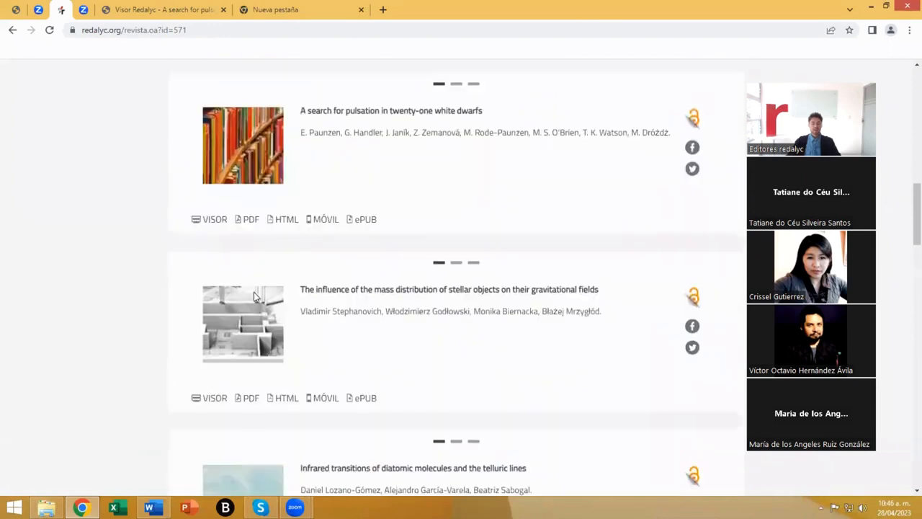
{"action": "scroll", "coordinate": [242, 303], "scroll_direction": "down", "scroll_amount": 1}
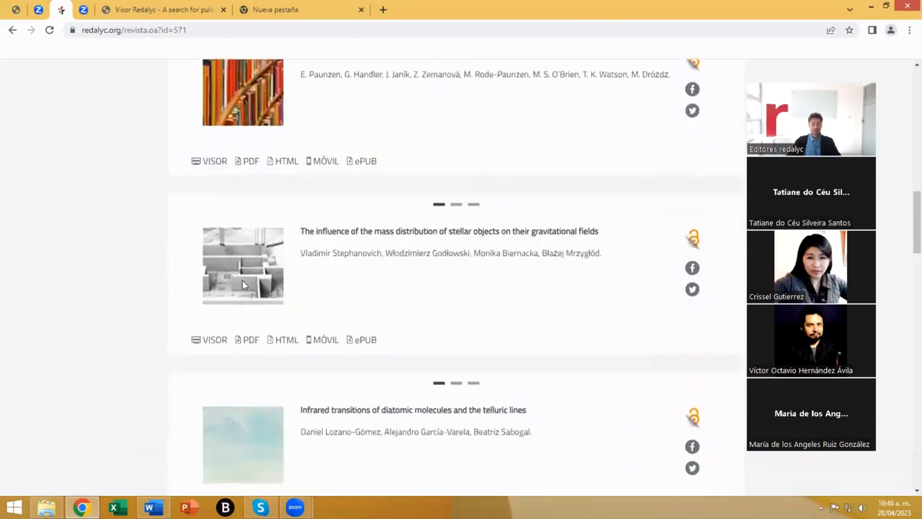
{"action": "scroll", "coordinate": [252, 302], "scroll_direction": "down", "scroll_amount": 2}
{"action": "scroll", "coordinate": [255, 344], "scroll_direction": "down", "scroll_amount": 1}
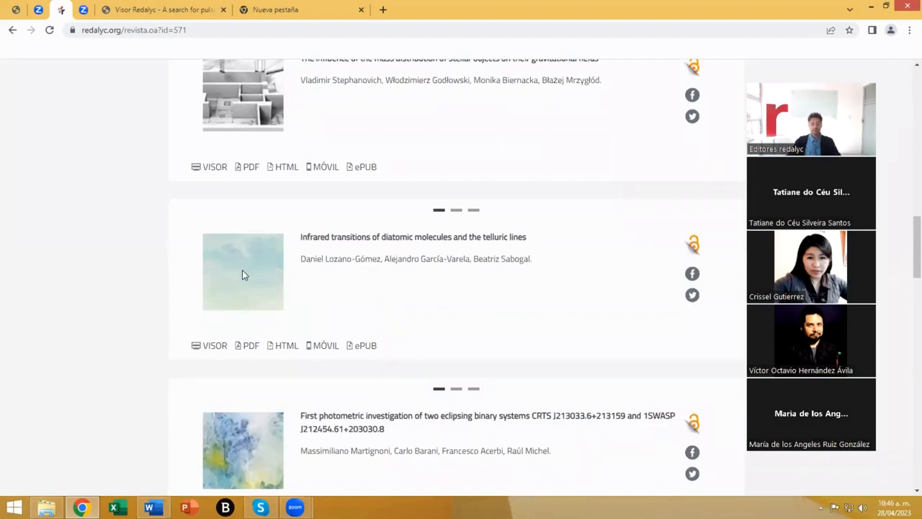
{"action": "scroll", "coordinate": [243, 277], "scroll_direction": "down", "scroll_amount": 2}
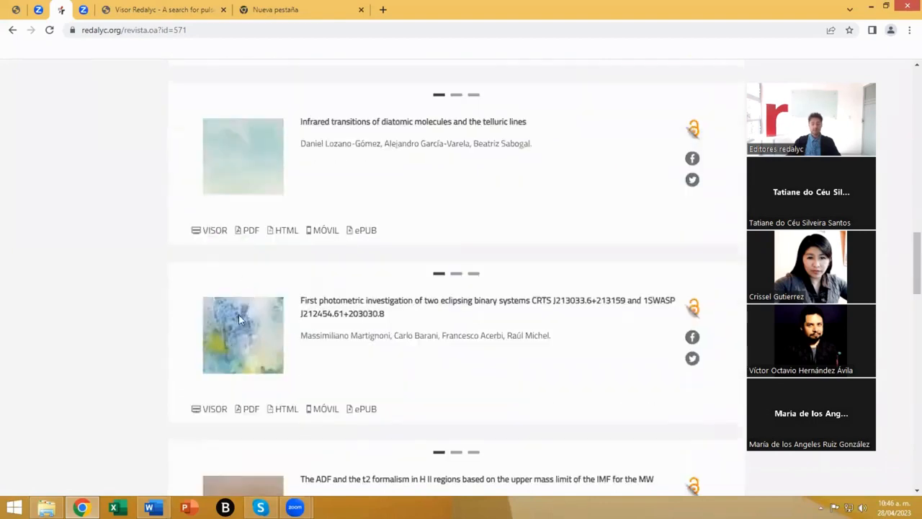
{"action": "scroll", "coordinate": [241, 320], "scroll_direction": "up", "scroll_amount": 11}
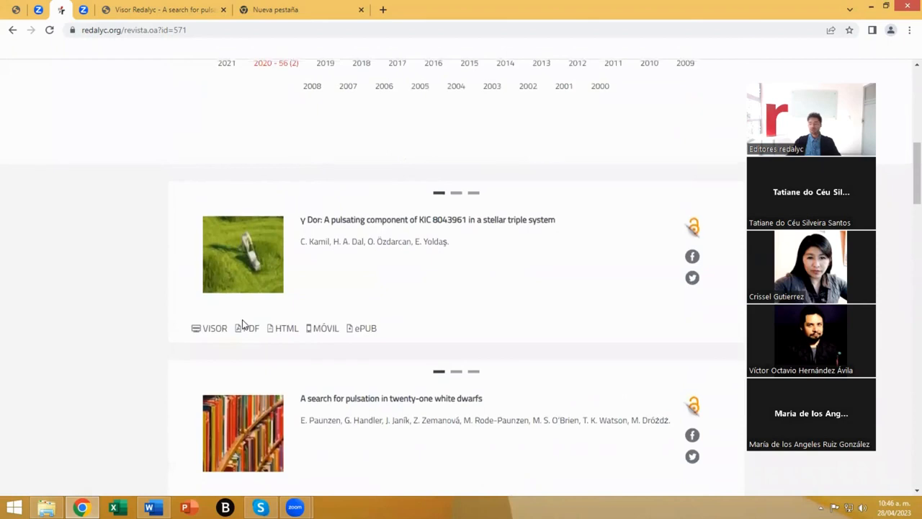
{"action": "scroll", "coordinate": [241, 323], "scroll_direction": "up", "scroll_amount": 3}
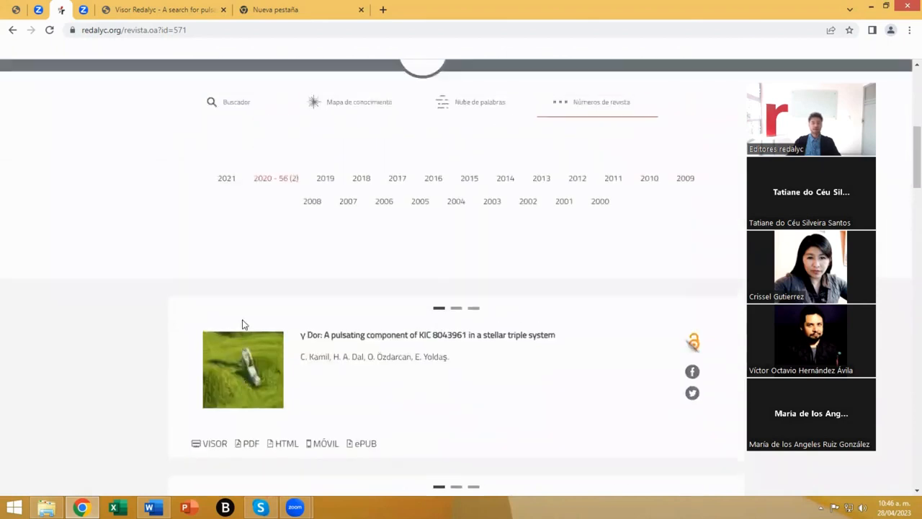
Step: Return to Marcalyc and close the new article form
{"action": "left_click", "coordinate": [16, 9]}
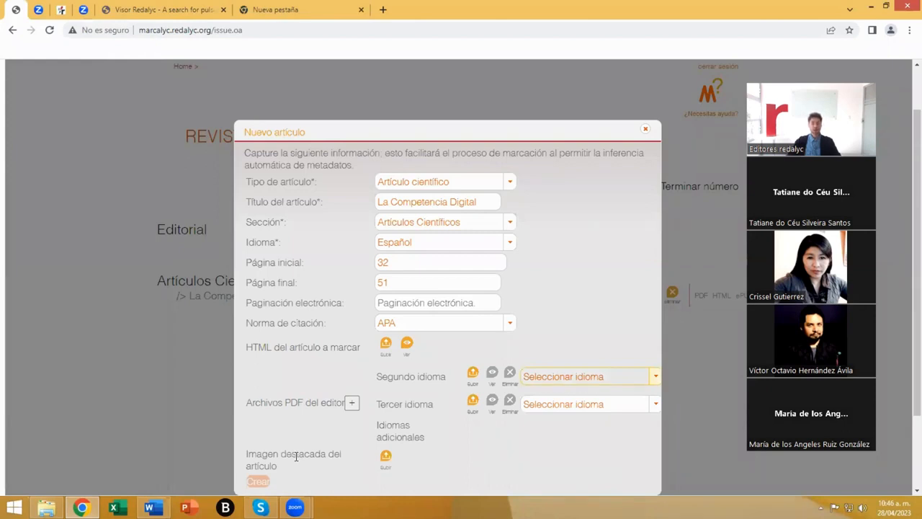
{"action": "scroll", "coordinate": [403, 418], "scroll_direction": "up", "scroll_amount": 2}
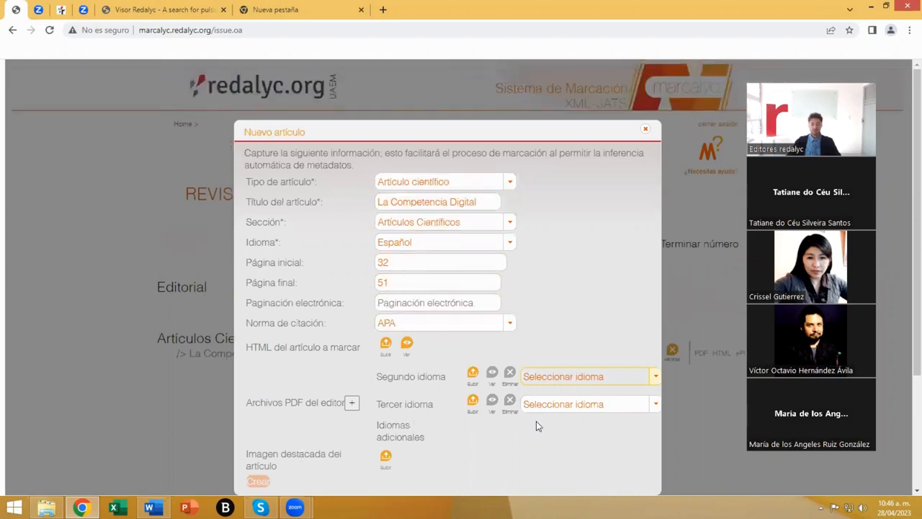
{"action": "left_click", "coordinate": [644, 129]}
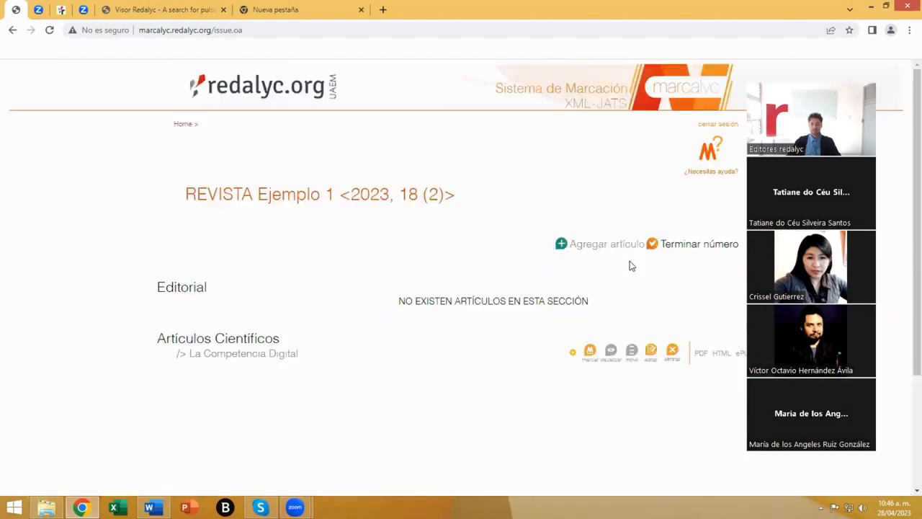
Step: Locate La Competencia Digital under Artículos Científicos, review its data in the edit form, and close the form
{"action": "scroll", "coordinate": [446, 410], "scroll_direction": "down", "scroll_amount": 2}
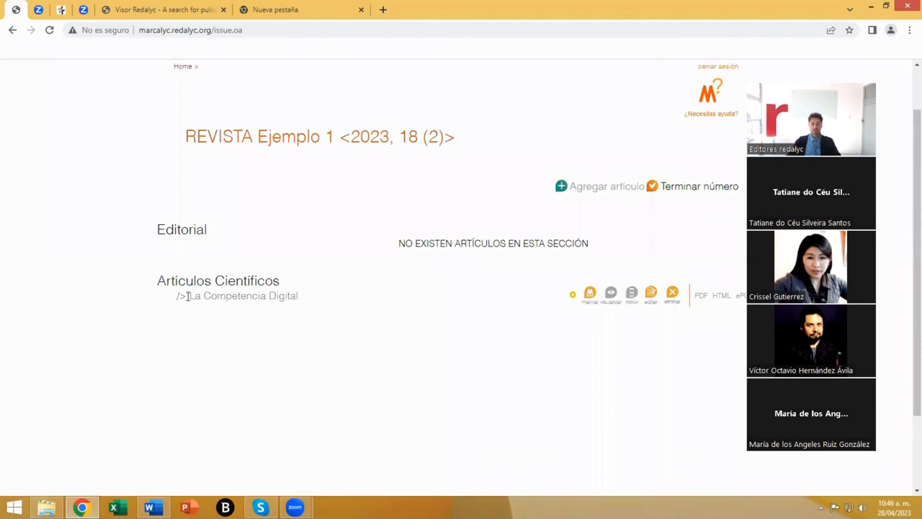
{"action": "left_click_drag", "start_coordinate": [186, 296], "coordinate": [303, 302]}
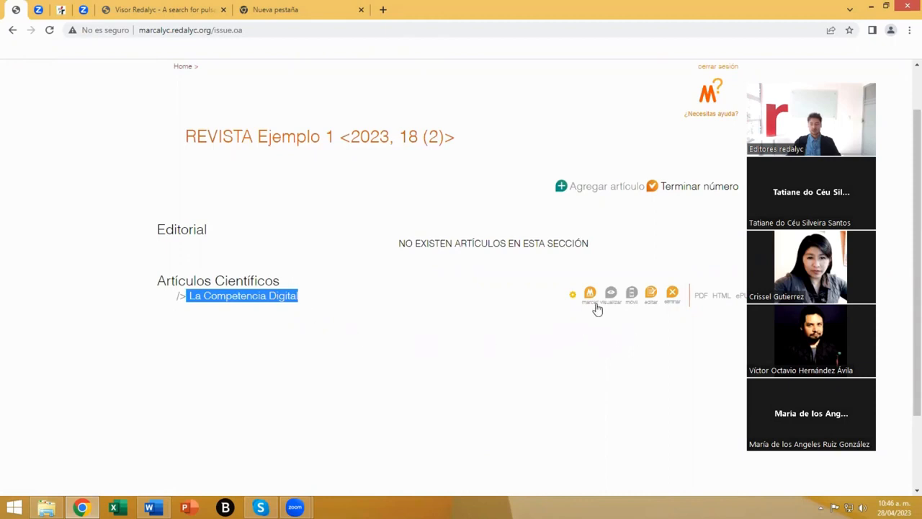
{"action": "left_click", "coordinate": [650, 294]}
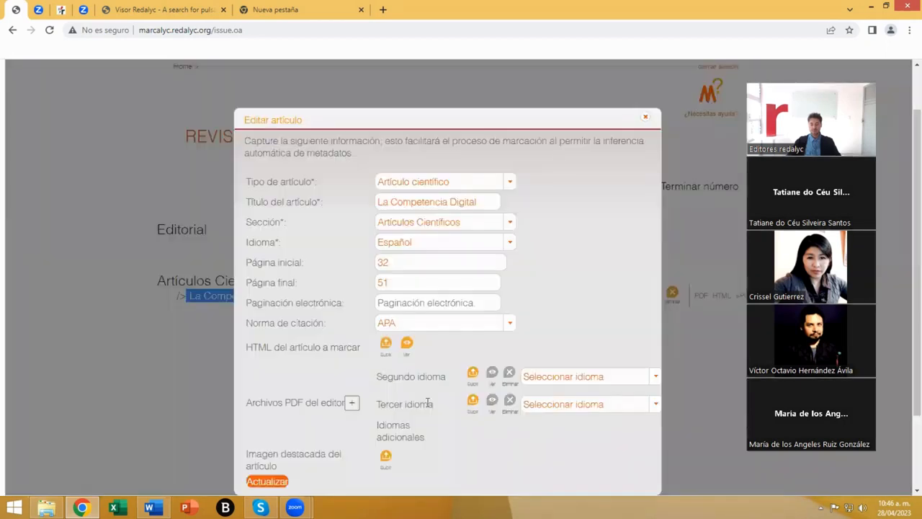
{"action": "left_click", "coordinate": [644, 118]}
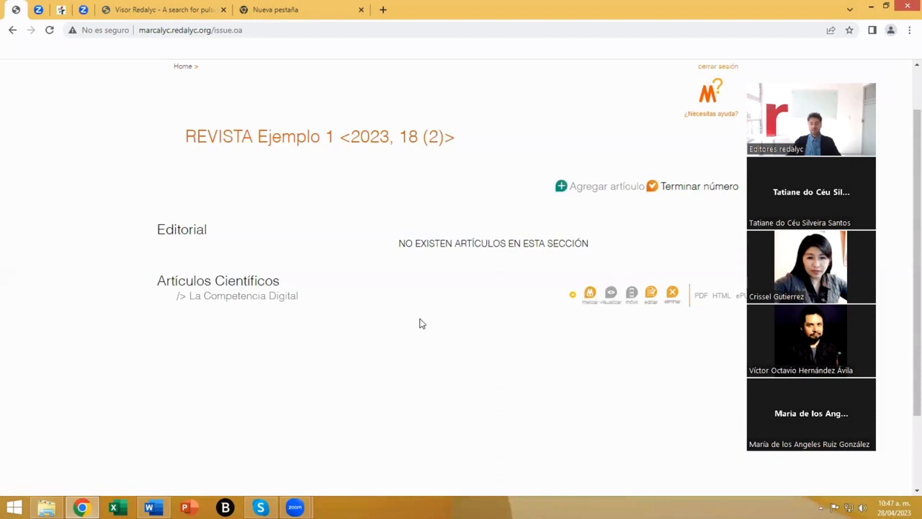
Step: View the uploaded HTML from the article's edit form, and compare it with the index document in Word from the title to the introduction
{"action": "left_click", "coordinate": [650, 295]}
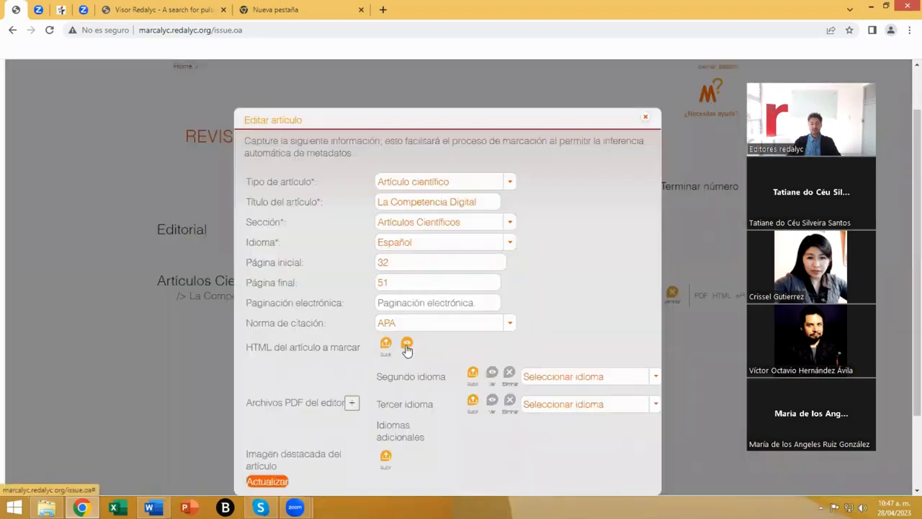
{"action": "left_click", "coordinate": [406, 345]}
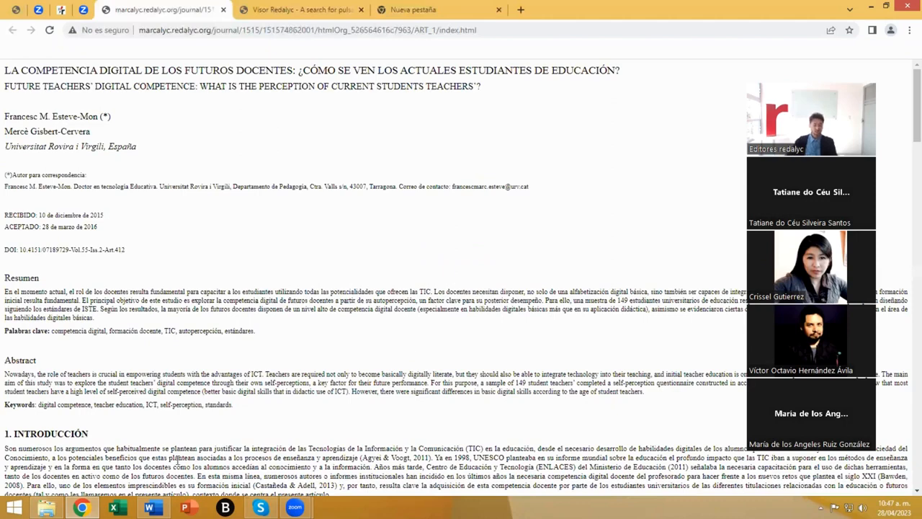
{"action": "left_click", "coordinate": [149, 507]}
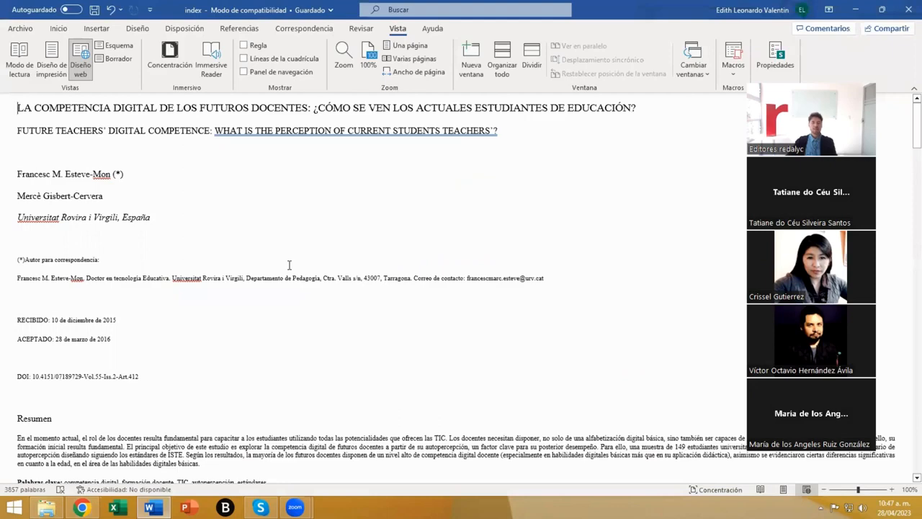
{"action": "scroll", "coordinate": [289, 265], "scroll_direction": "down", "scroll_amount": 5}
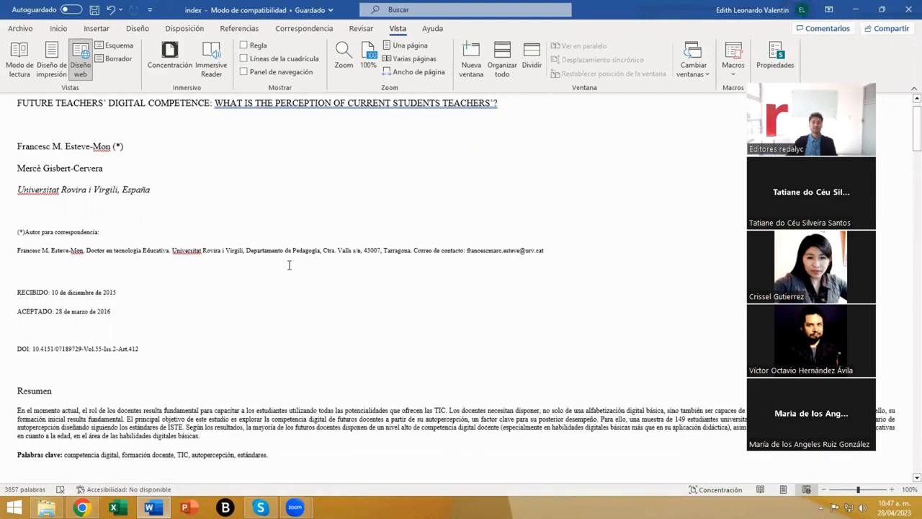
{"action": "scroll", "coordinate": [289, 265], "scroll_direction": "down", "scroll_amount": 3}
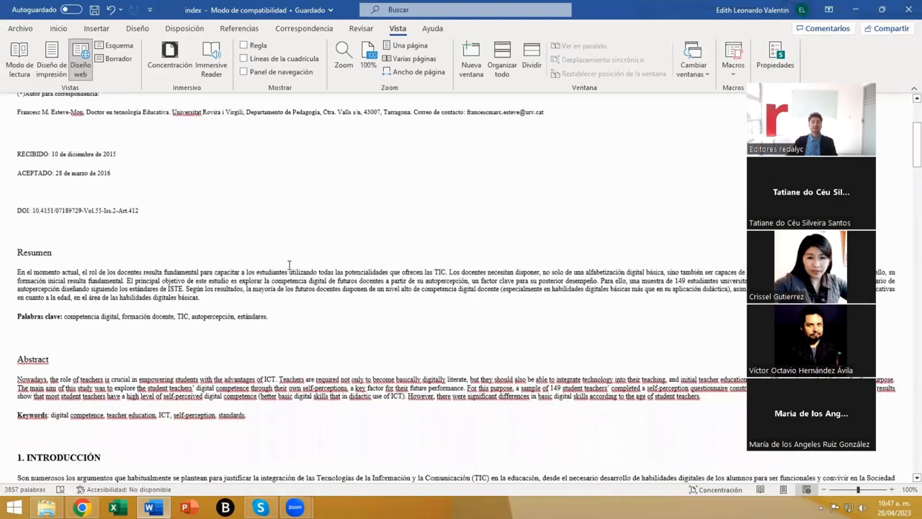
{"action": "scroll", "coordinate": [289, 265], "scroll_direction": "down", "scroll_amount": 1}
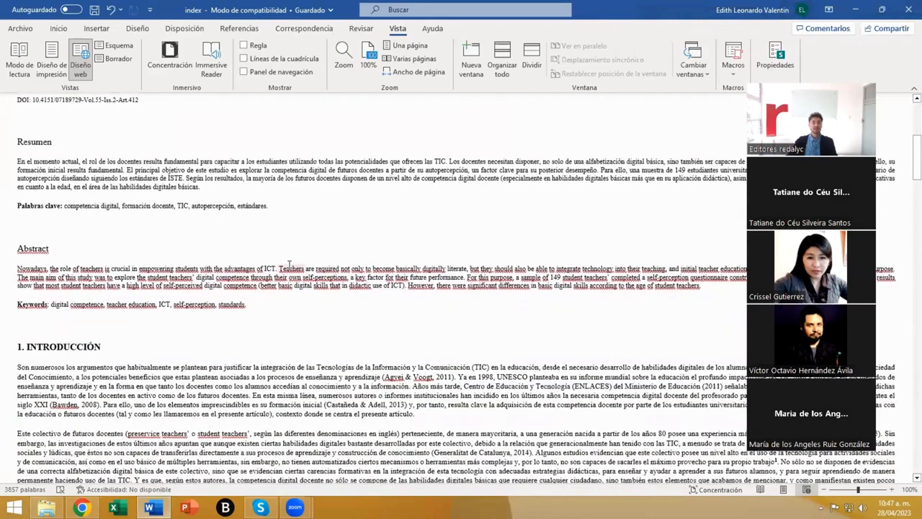
{"action": "scroll", "coordinate": [289, 265], "scroll_direction": "up", "scroll_amount": 6}
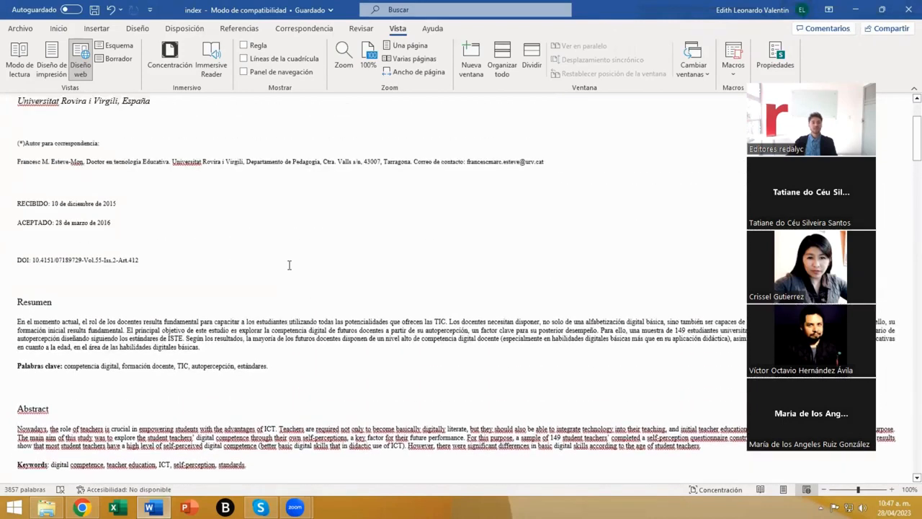
{"action": "scroll", "coordinate": [289, 265], "scroll_direction": "up", "scroll_amount": 3}
{"action": "scroll", "coordinate": [289, 265], "scroll_direction": "down", "scroll_amount": 4}
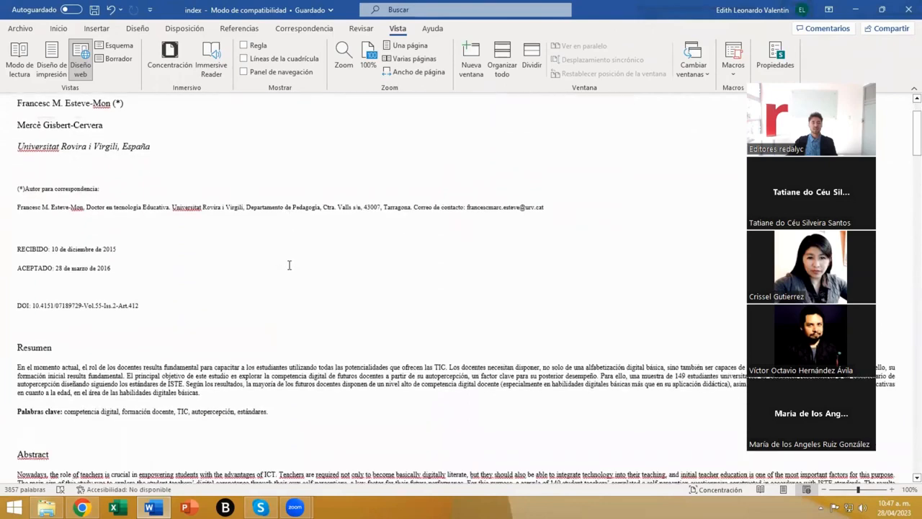
{"action": "scroll", "coordinate": [289, 265], "scroll_direction": "down", "scroll_amount": 2}
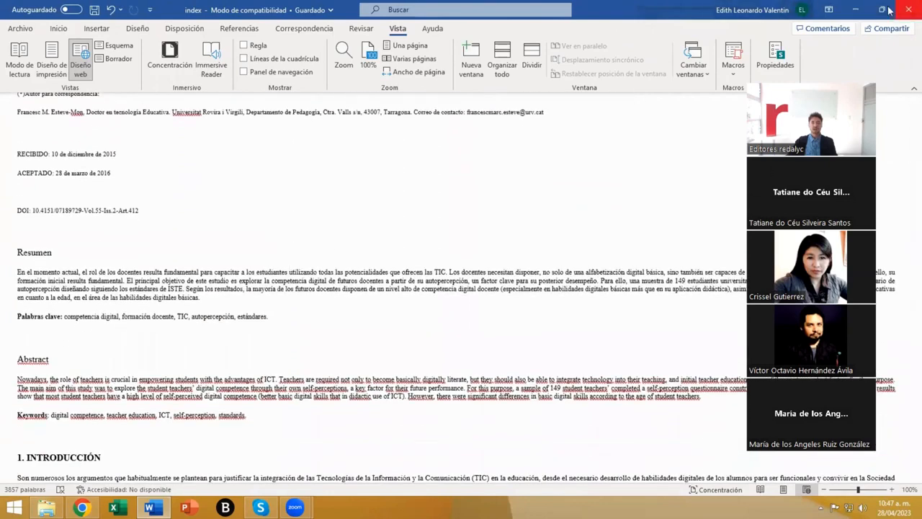
{"action": "left_click", "coordinate": [855, 8]}
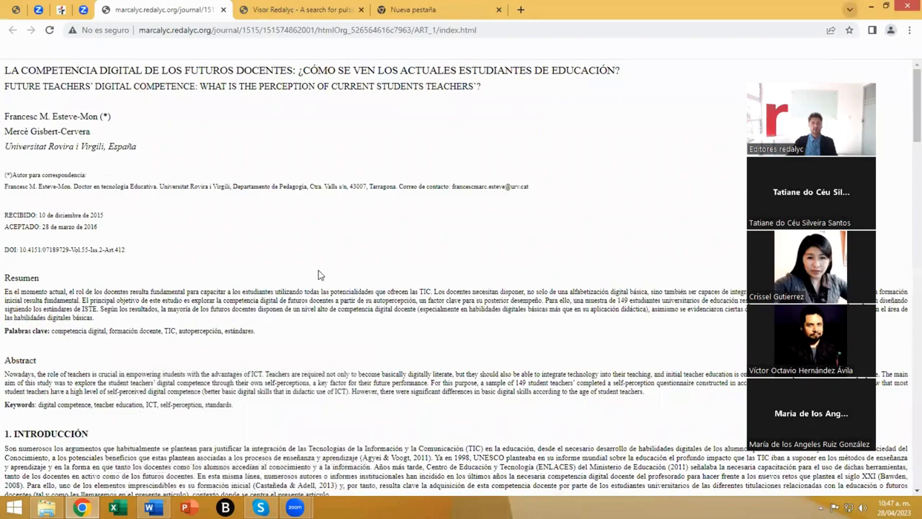
Step: Check the uploaded HTML in Chrome from the abstract through the equation to the participants section and Table 1
{"action": "scroll", "coordinate": [296, 237], "scroll_direction": "down", "scroll_amount": 3}
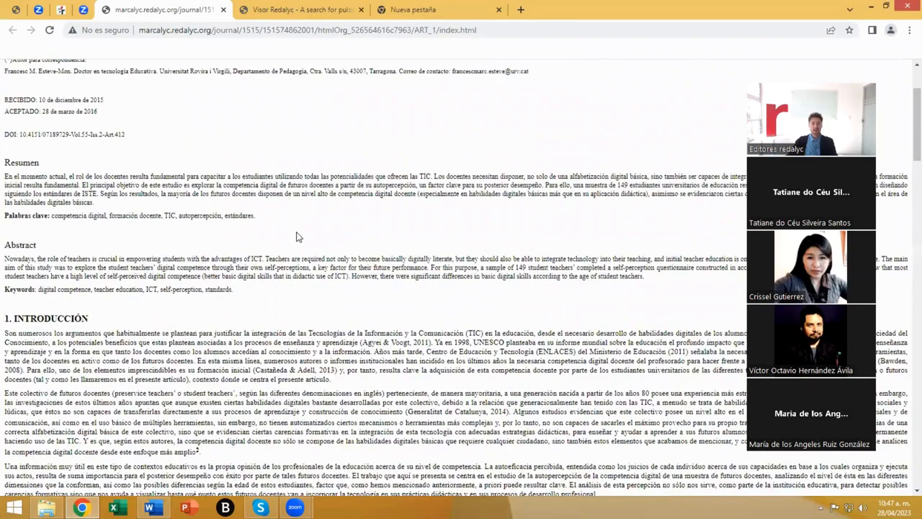
{"action": "scroll", "coordinate": [296, 237], "scroll_direction": "down", "scroll_amount": 14}
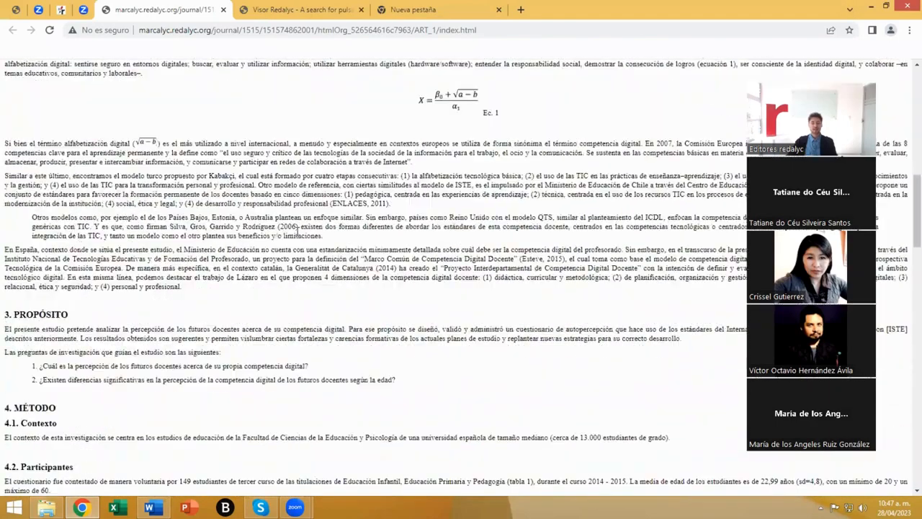
{"action": "scroll", "coordinate": [298, 230], "scroll_direction": "down", "scroll_amount": 1}
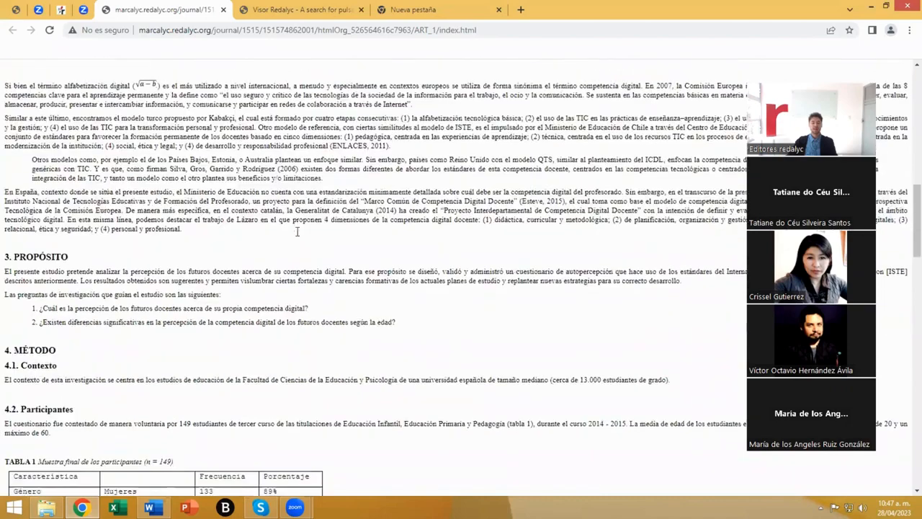
Step: Close the HTML view and the edit form, and open the La Competencia Digital article for marking
{"action": "left_click", "coordinate": [224, 10]}
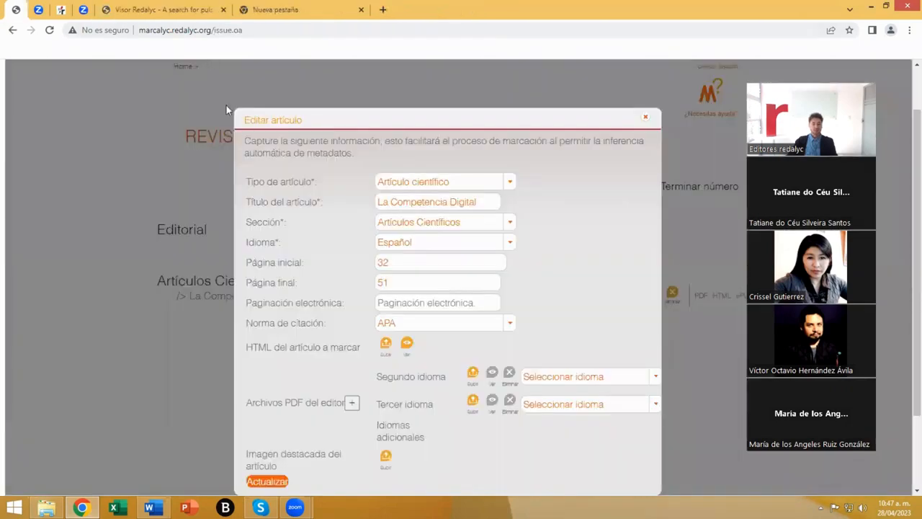
{"action": "left_click", "coordinate": [646, 118]}
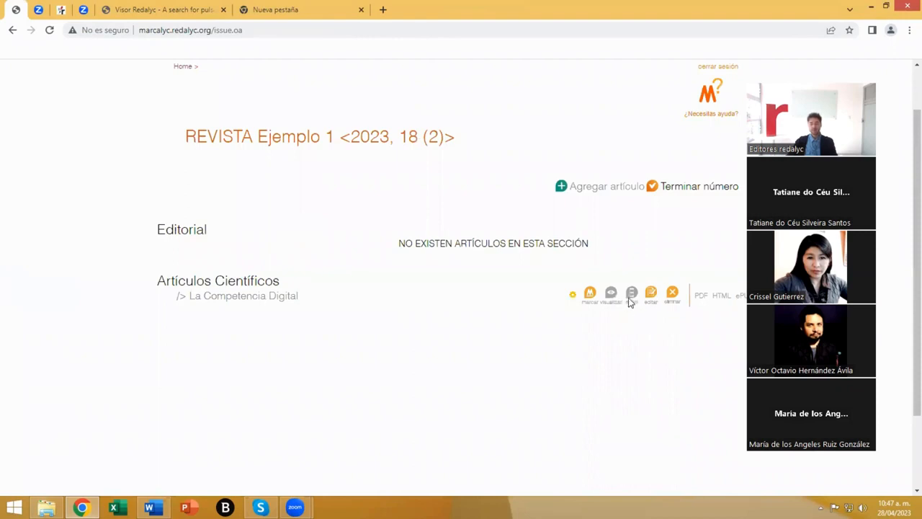
{"action": "left_click", "coordinate": [590, 295]}
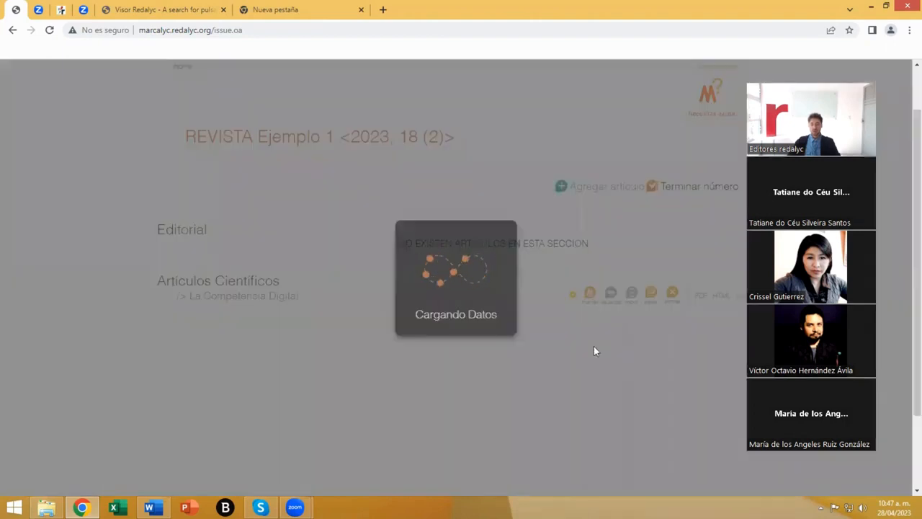
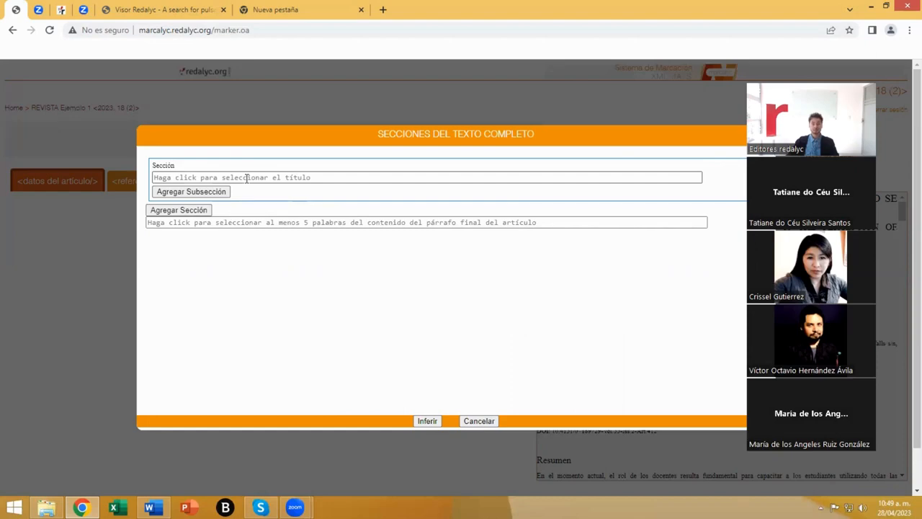
Step: Set the first section's title to the heading 1. INTRODUCCIÓN, selected from the article text
{"action": "left_click", "coordinate": [245, 177]}
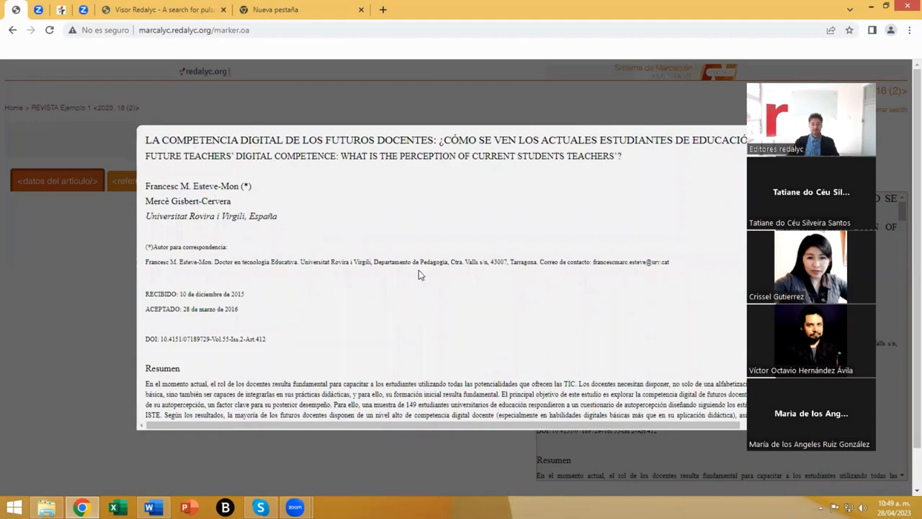
{"action": "scroll", "coordinate": [420, 274], "scroll_direction": "down", "scroll_amount": 10}
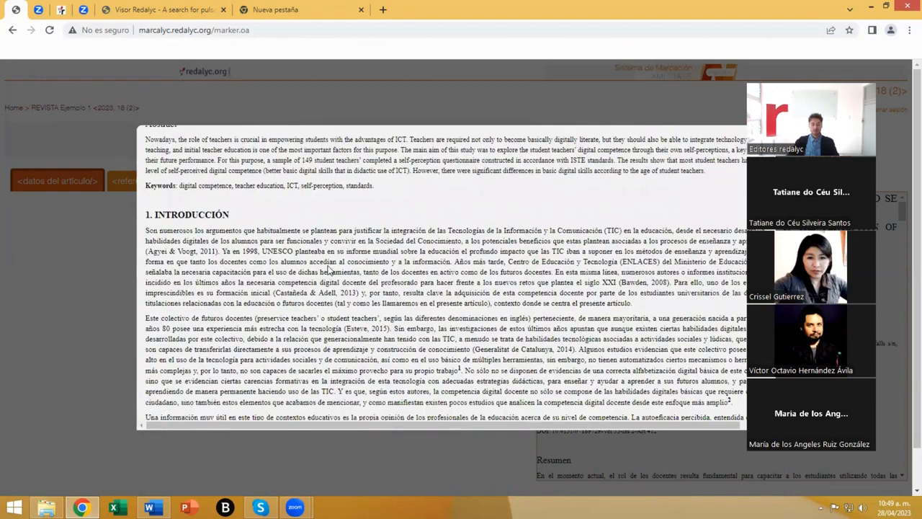
{"action": "scroll", "coordinate": [329, 268], "scroll_direction": "up", "scroll_amount": 10}
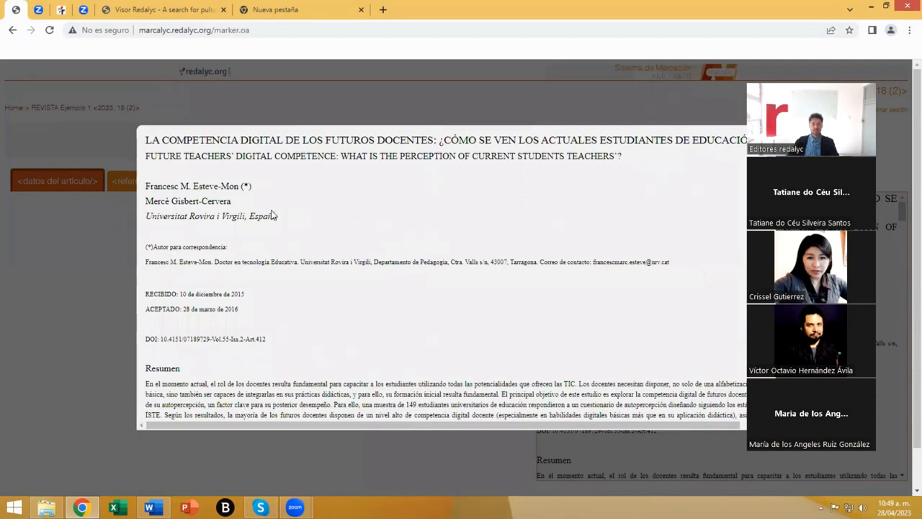
{"action": "scroll", "coordinate": [353, 237], "scroll_direction": "down", "scroll_amount": 2}
{"action": "scroll", "coordinate": [336, 247], "scroll_direction": "up", "scroll_amount": 2}
{"action": "scroll", "coordinate": [286, 284], "scroll_direction": "down", "scroll_amount": 3}
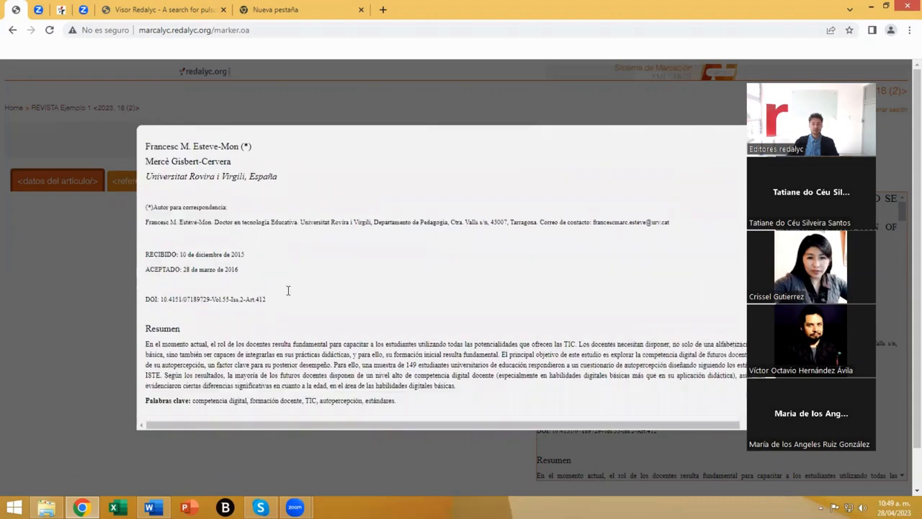
{"action": "scroll", "coordinate": [287, 282], "scroll_direction": "down", "scroll_amount": 5}
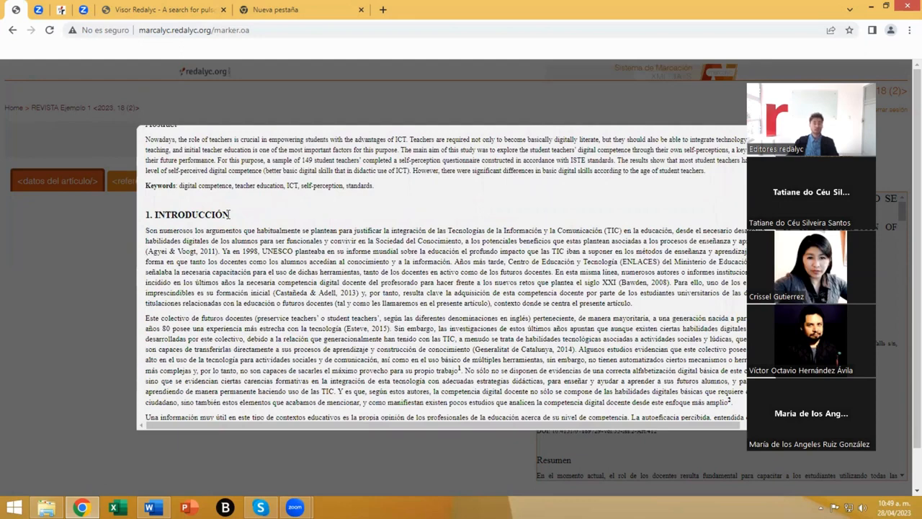
{"action": "left_click_drag", "start_coordinate": [229, 214], "coordinate": [147, 217]}
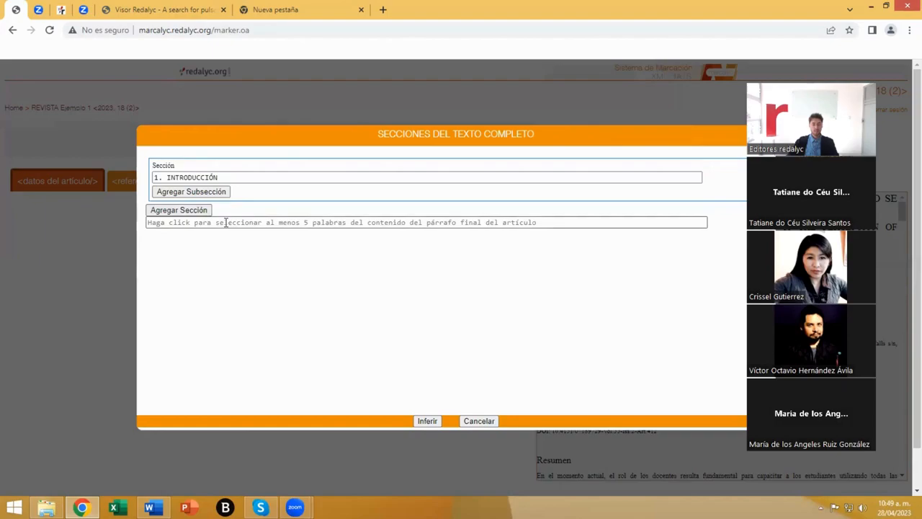
Step: Add a second section titled 2. LA COMPETENCIA DIGITAL DOCENTE, taking the heading from the article text
{"action": "left_click", "coordinate": [180, 210]}
{"action": "left_click", "coordinate": [199, 223]}
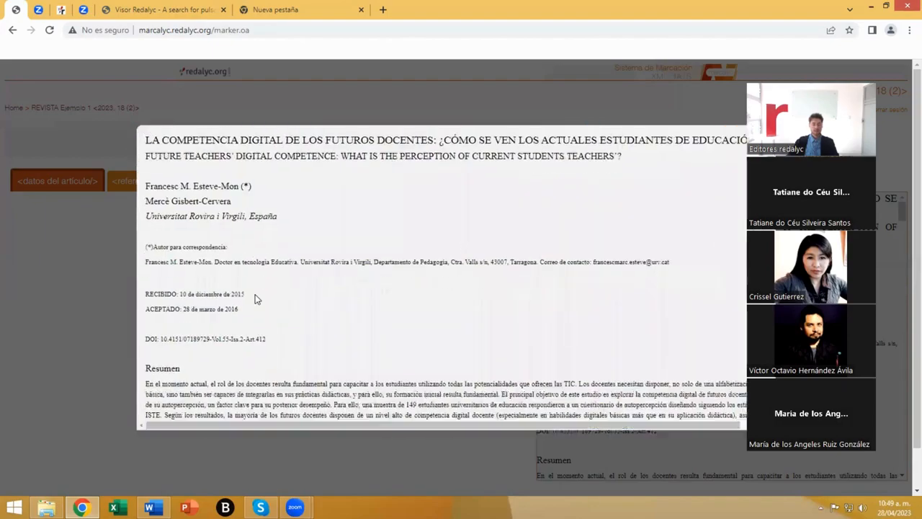
{"action": "scroll", "coordinate": [256, 294], "scroll_direction": "down", "scroll_amount": 15}
{"action": "scroll", "coordinate": [274, 274], "scroll_direction": "down", "scroll_amount": 3}
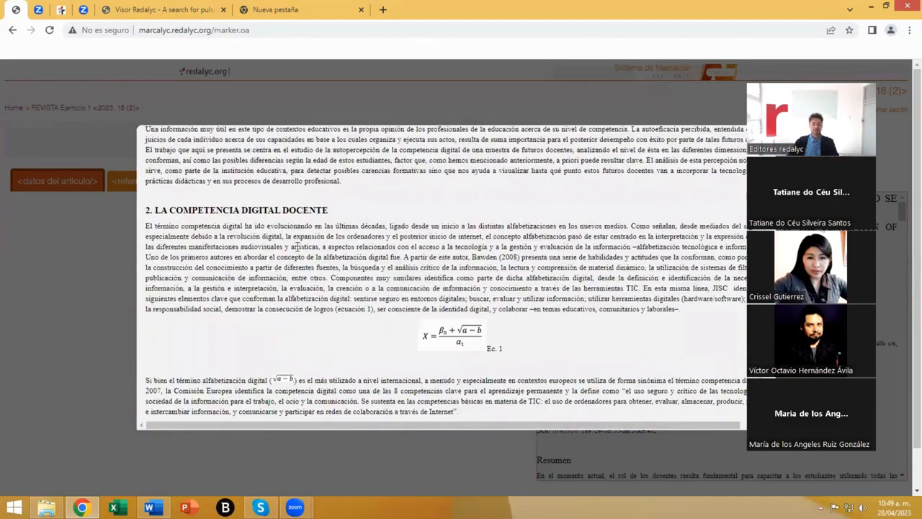
{"action": "left_click_drag", "start_coordinate": [329, 209], "coordinate": [146, 210]}
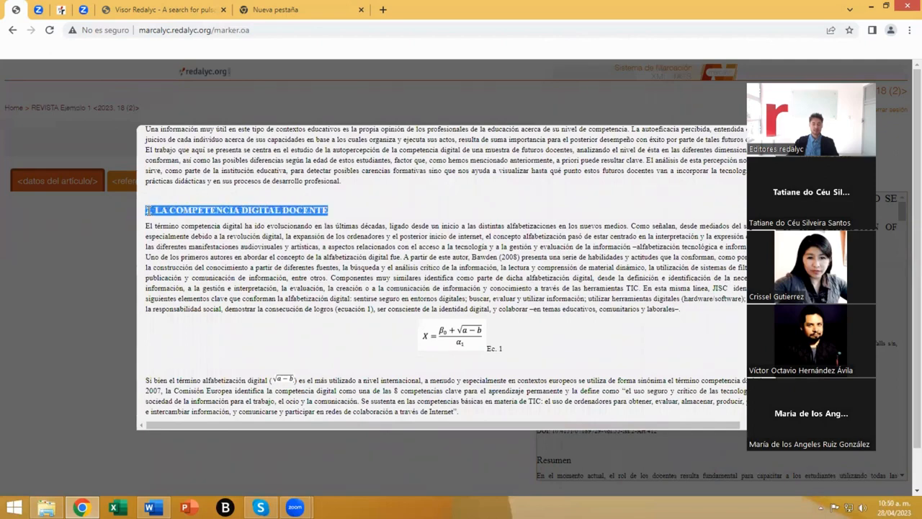
Step: Add a third section and select the heading 3. PROPÓSITO in the article text as its title
{"action": "left_click", "coordinate": [185, 256]}
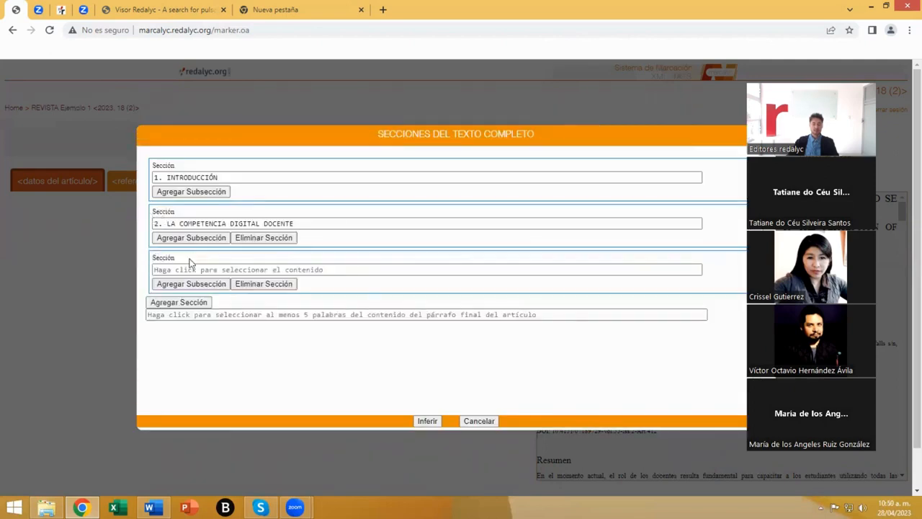
{"action": "left_click", "coordinate": [196, 268]}
{"action": "scroll", "coordinate": [319, 293], "scroll_direction": "down", "scroll_amount": 12}
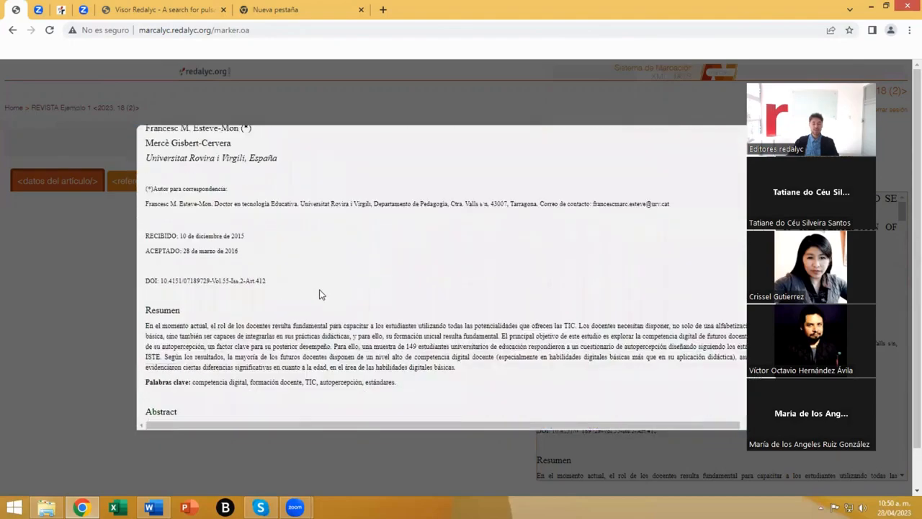
{"action": "scroll", "coordinate": [321, 293], "scroll_direction": "down", "scroll_amount": 10}
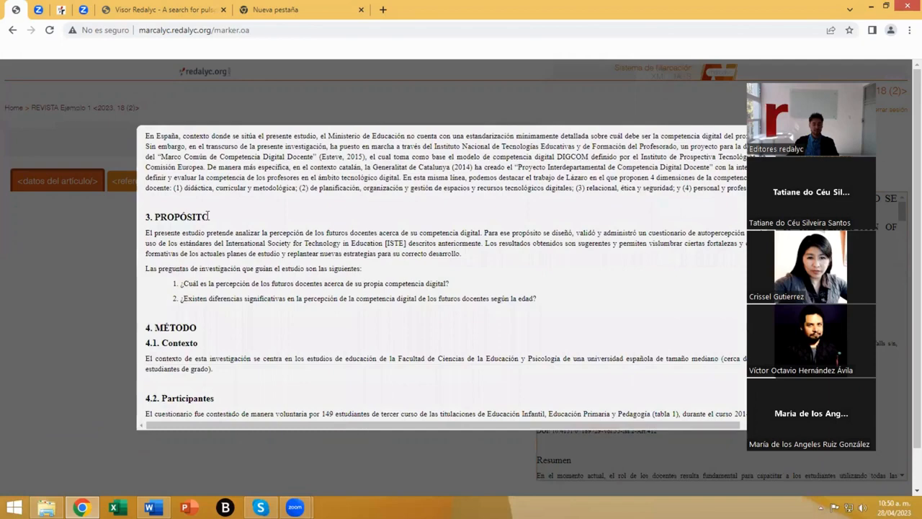
{"action": "left_click_drag", "start_coordinate": [208, 217], "coordinate": [145, 217]}
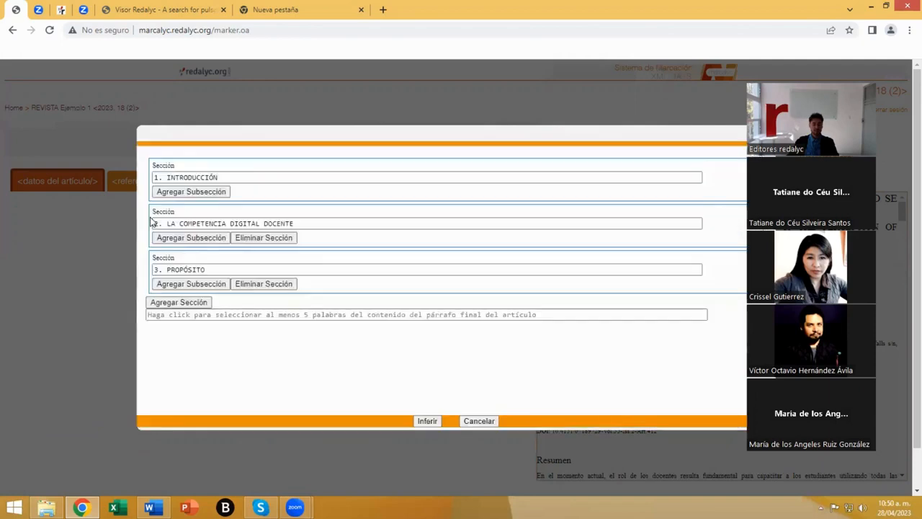
Step: Add a fourth section and select the heading 4. MÉTODO in the article text as its title
{"action": "left_click", "coordinate": [199, 303]}
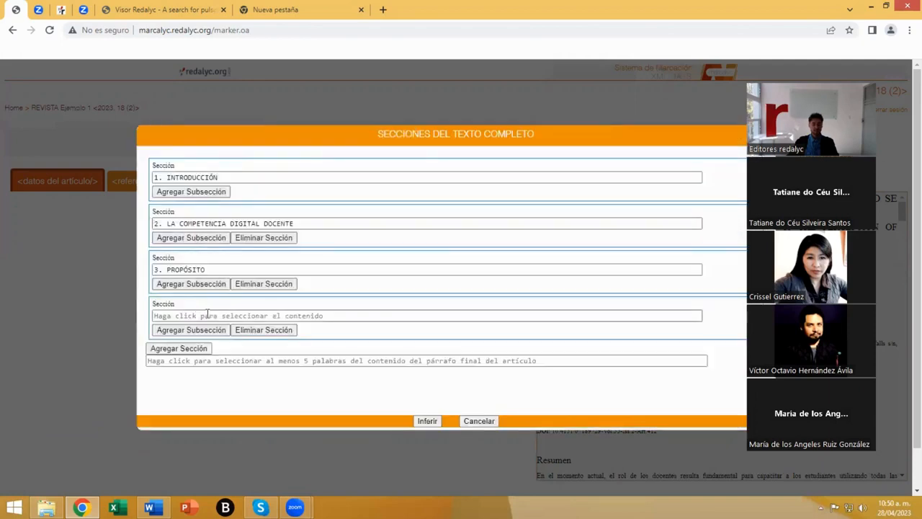
{"action": "left_click", "coordinate": [208, 315]}
{"action": "scroll", "coordinate": [244, 310], "scroll_direction": "down", "scroll_amount": 10}
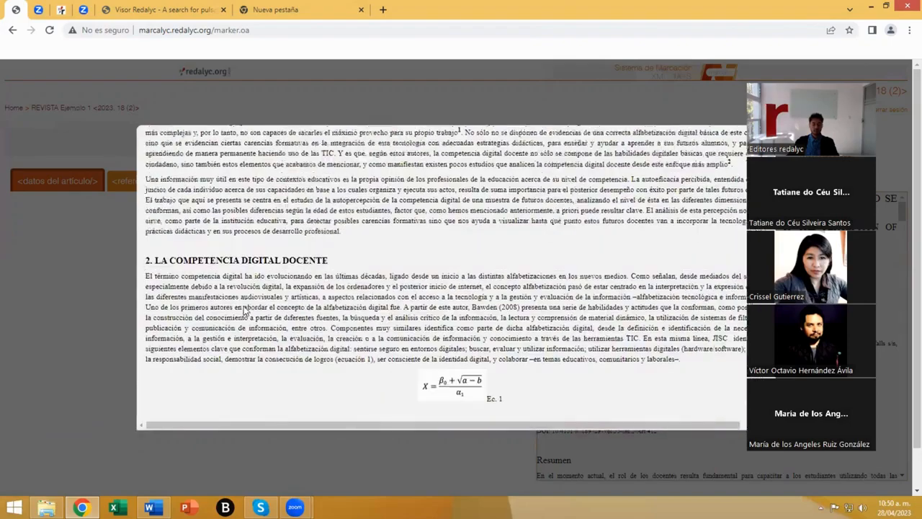
{"action": "scroll", "coordinate": [244, 310], "scroll_direction": "down", "scroll_amount": 15}
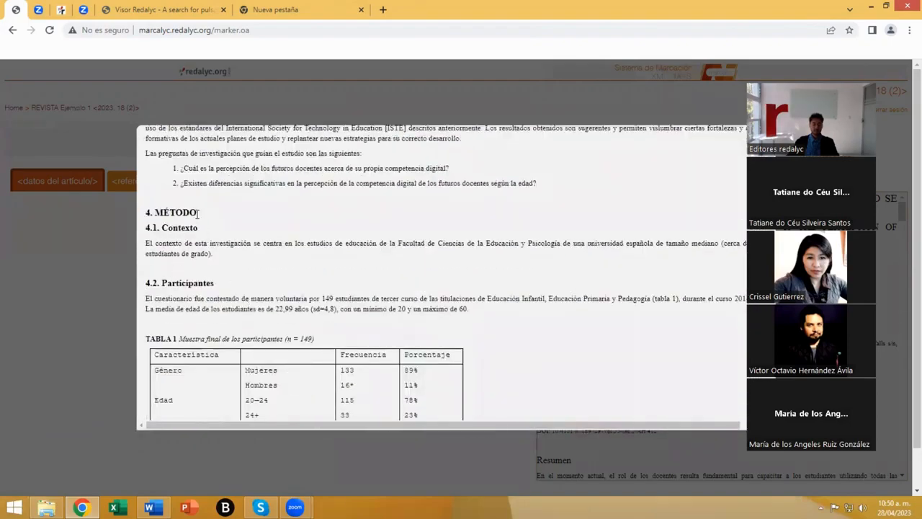
{"action": "left_click_drag", "start_coordinate": [195, 212], "coordinate": [147, 212]}
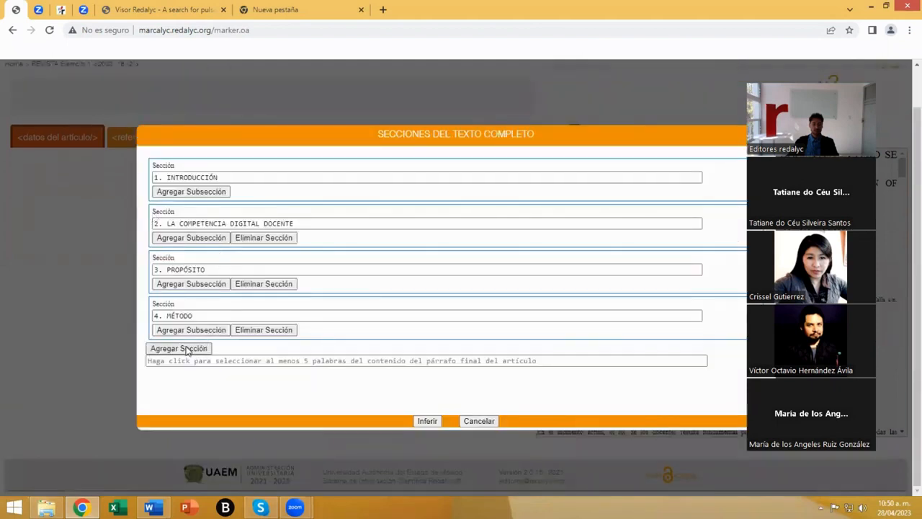
Step: Add a subsection under 4. MÉTODO titled 4.1. Contexto, selected from the article text
{"action": "left_click", "coordinate": [189, 330]}
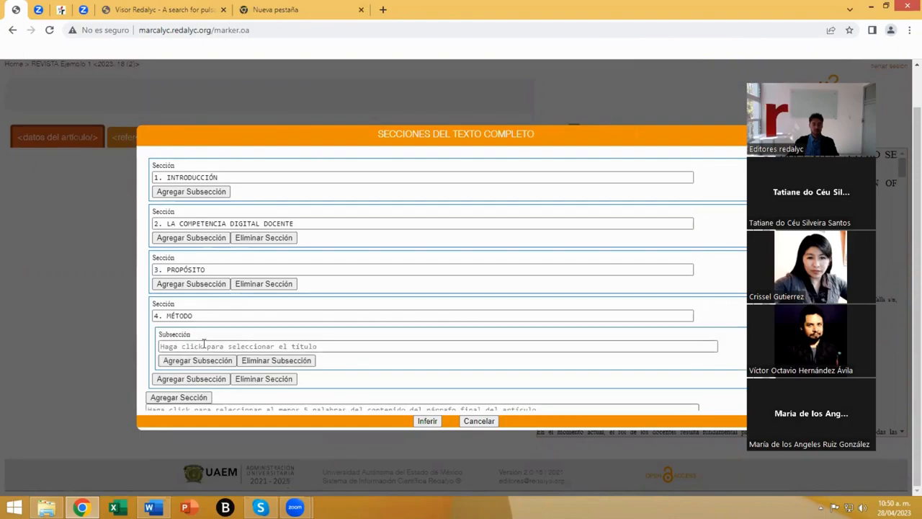
{"action": "left_click", "coordinate": [204, 346]}
{"action": "scroll", "coordinate": [247, 313], "scroll_direction": "down", "scroll_amount": 10}
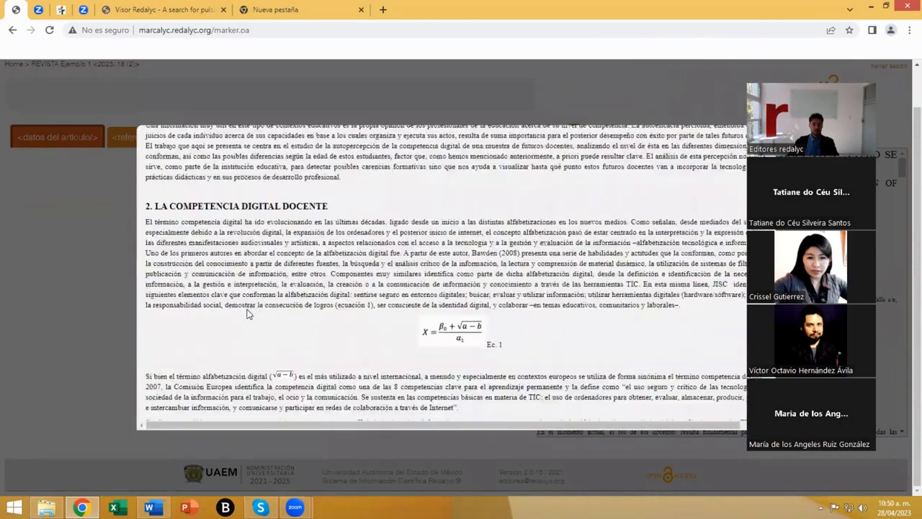
{"action": "scroll", "coordinate": [247, 314], "scroll_direction": "down", "scroll_amount": 6}
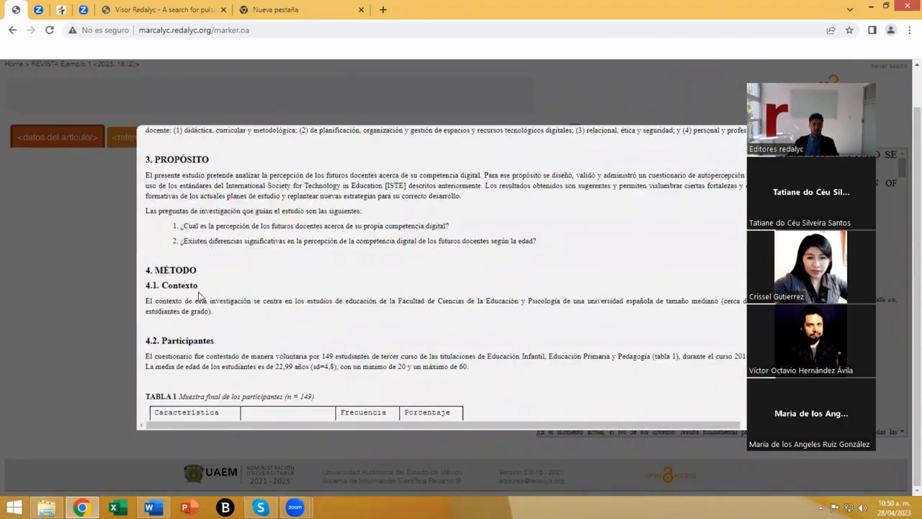
{"action": "left_click_drag", "start_coordinate": [198, 286], "coordinate": [153, 285]}
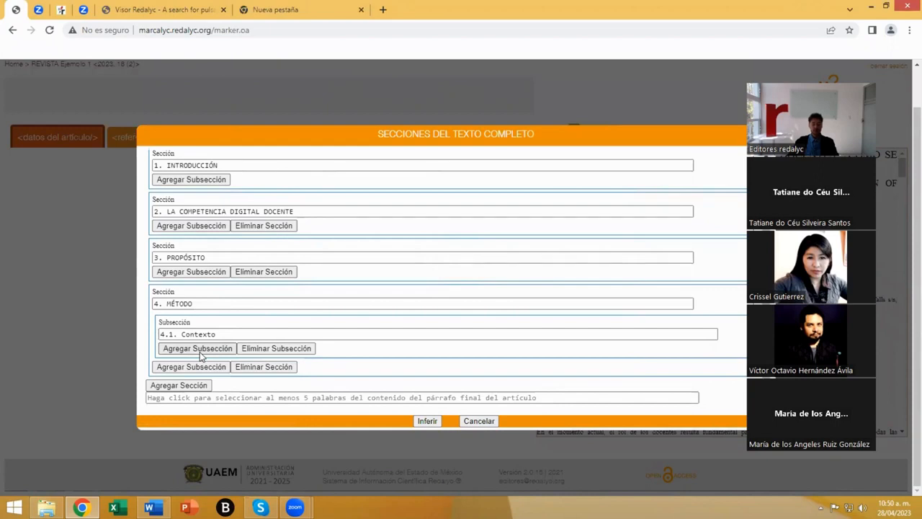
Step: Remove the subsection nested by mistake in 4.1. Contexto, and add 4.2. Participantes as a subsection directly under 4. MÉTODO
{"action": "left_click", "coordinate": [197, 349]}
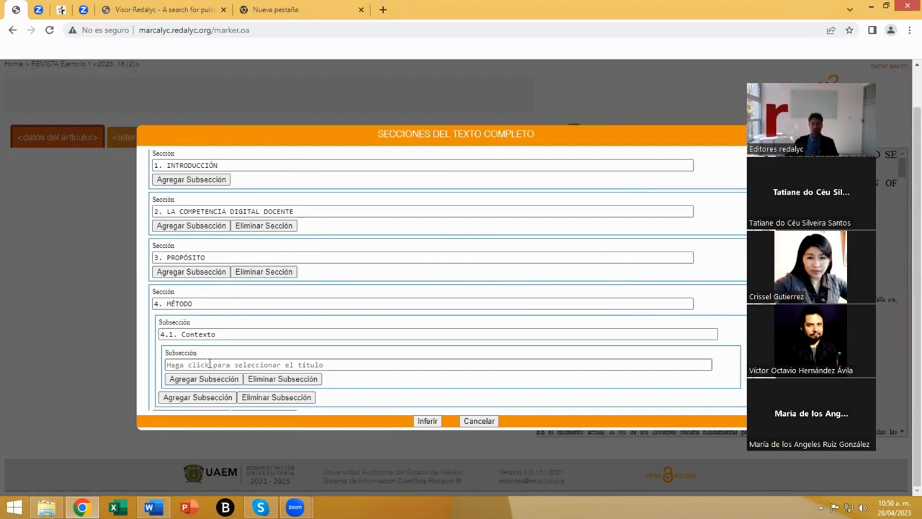
{"action": "left_click", "coordinate": [264, 383]}
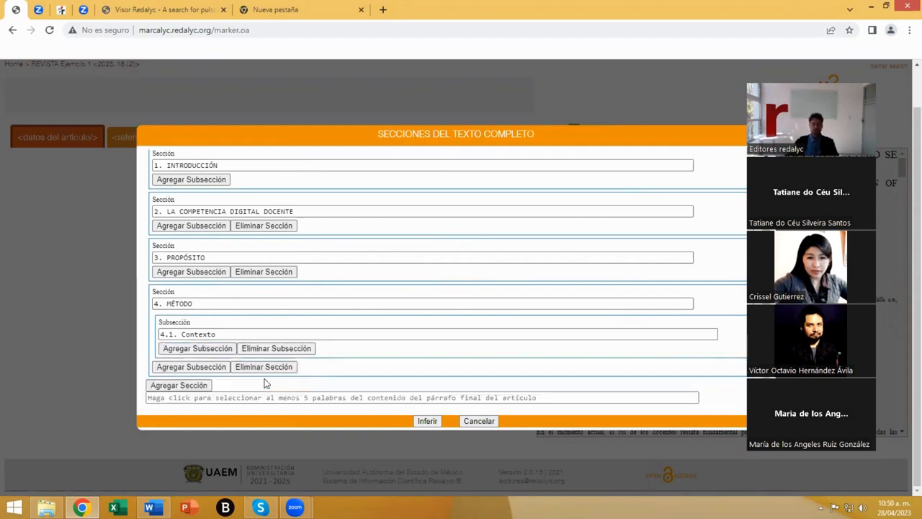
{"action": "left_click", "coordinate": [200, 367]}
{"action": "left_click", "coordinate": [188, 379]}
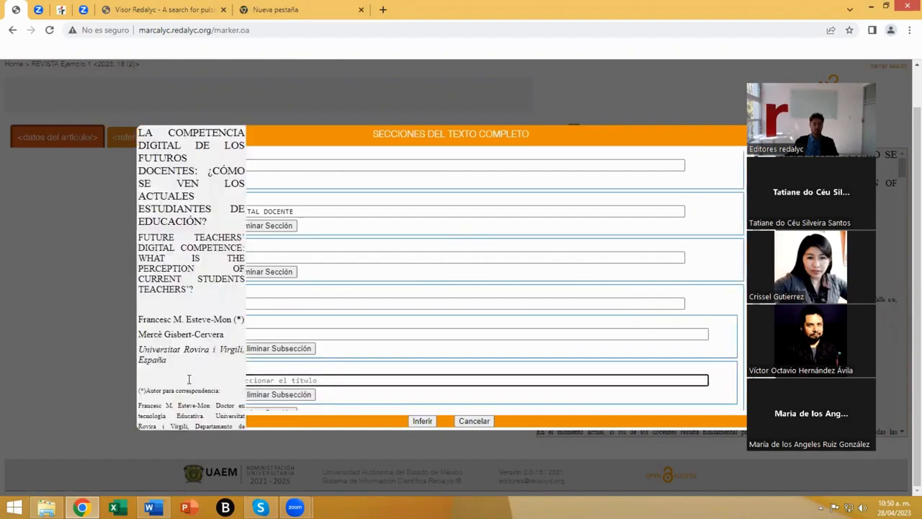
{"action": "scroll", "coordinate": [193, 351], "scroll_direction": "down", "scroll_amount": 10}
{"action": "scroll", "coordinate": [193, 351], "scroll_direction": "down", "scroll_amount": 10}
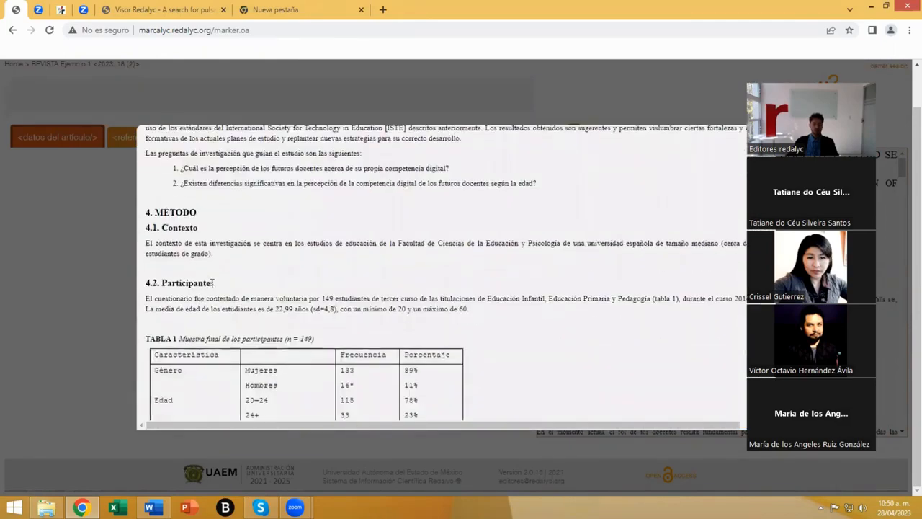
{"action": "left_click_drag", "start_coordinate": [213, 283], "coordinate": [145, 284]}
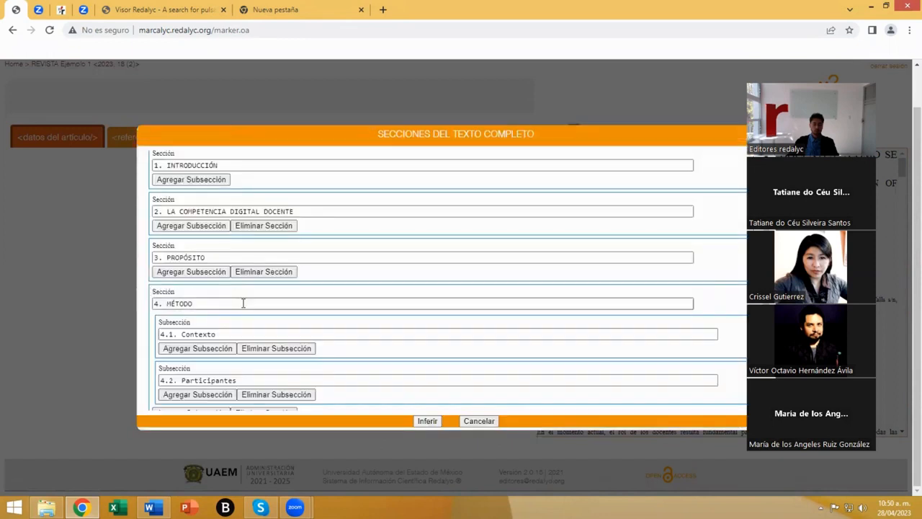
Step: Add a fifth section and select the introduction phrase "para actividades sociales y de comunicación, así como en" as its title
{"action": "scroll", "coordinate": [242, 303], "scroll_direction": "down", "scroll_amount": 1}
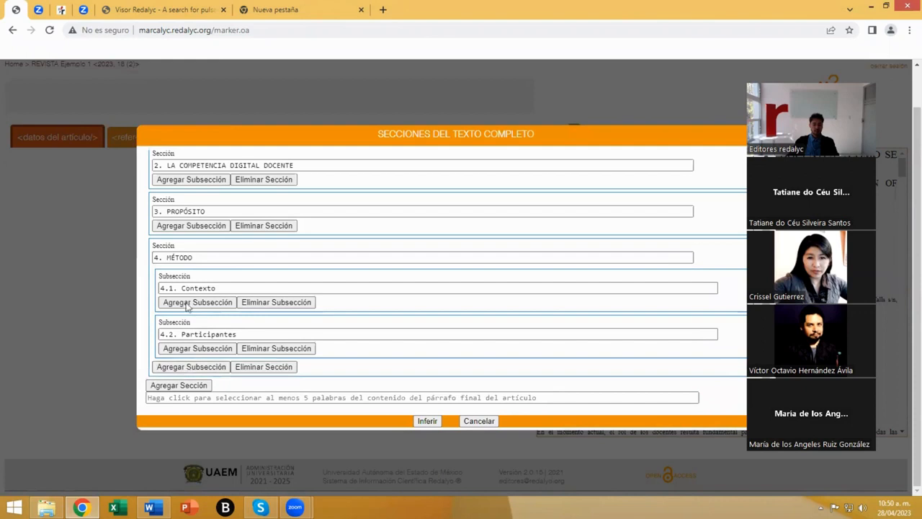
{"action": "left_click", "coordinate": [177, 385]}
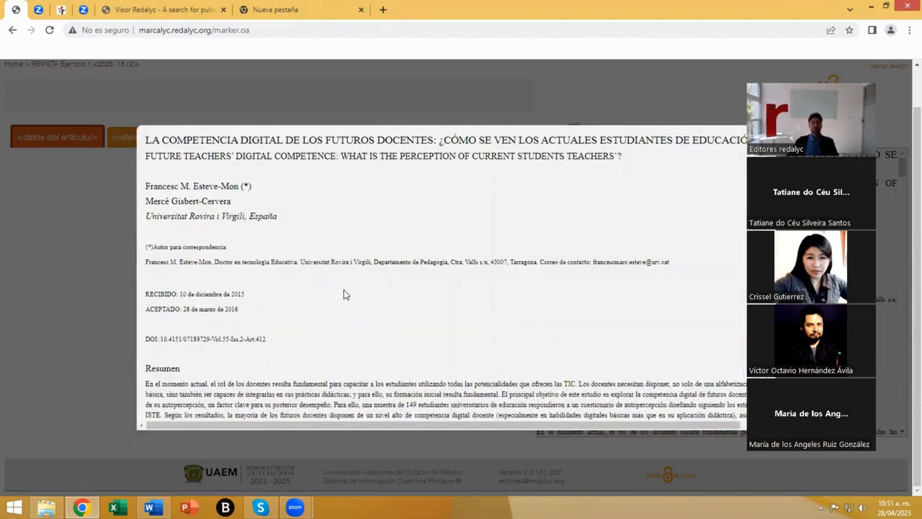
{"action": "scroll", "coordinate": [343, 289], "scroll_direction": "down", "scroll_amount": 10}
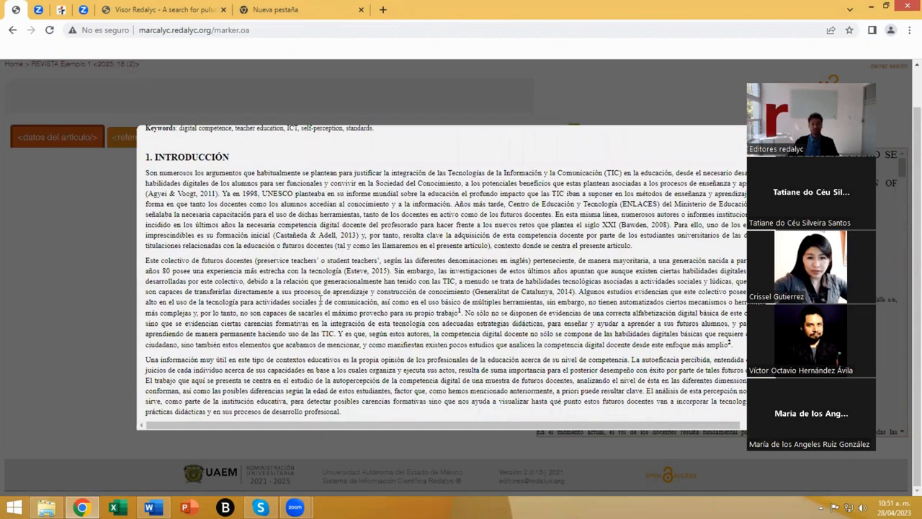
{"action": "left_click_drag", "start_coordinate": [239, 302], "coordinate": [412, 303]}
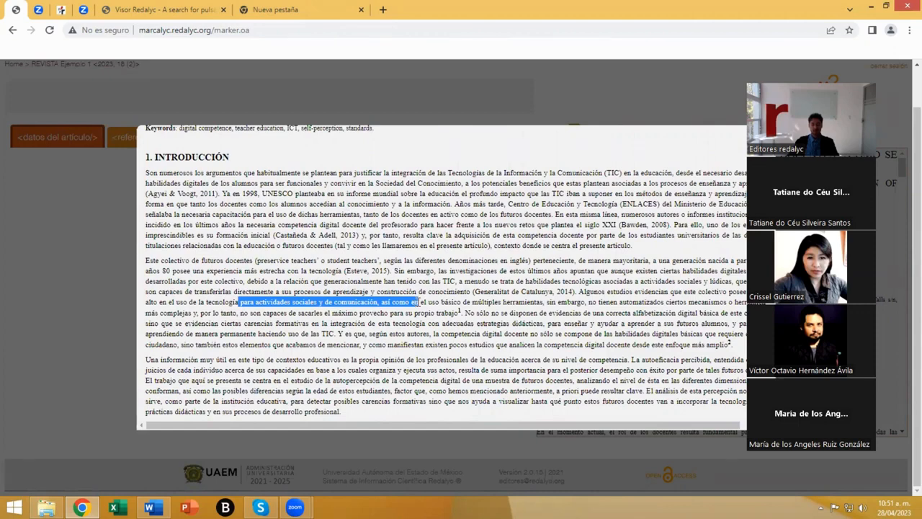
{"action": "left_click_drag", "start_coordinate": [416, 305], "coordinate": [418, 306]}
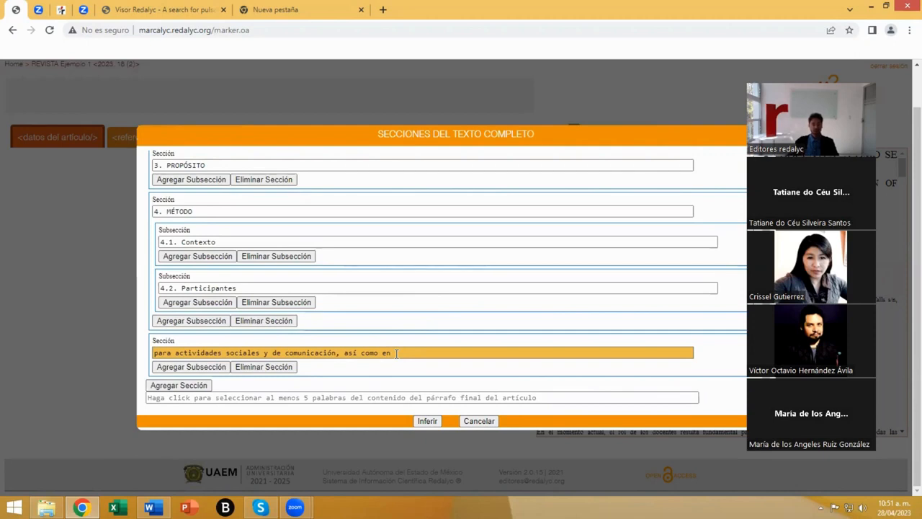
Step: Replace the fifth section's title with the heading 5. RESULTADOS, selected from the article text
{"action": "left_click", "coordinate": [190, 352]}
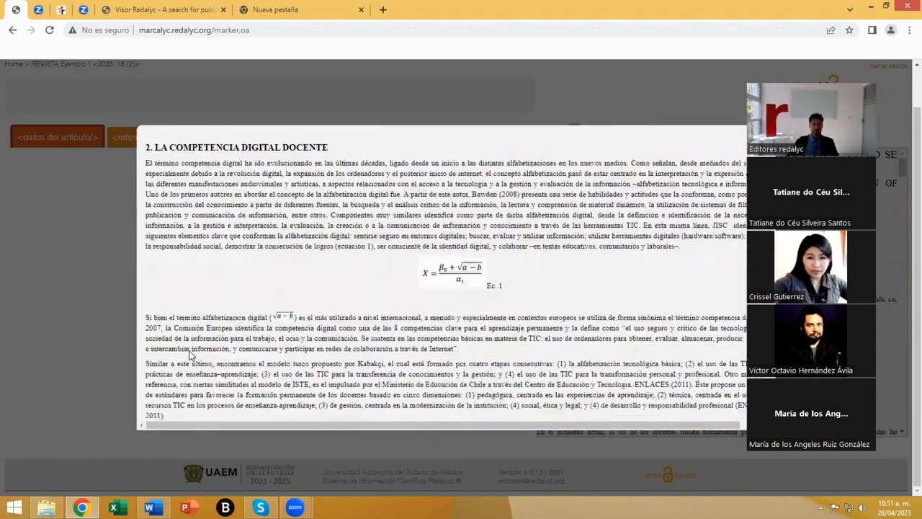
{"action": "scroll", "coordinate": [190, 355], "scroll_direction": "down", "scroll_amount": 6}
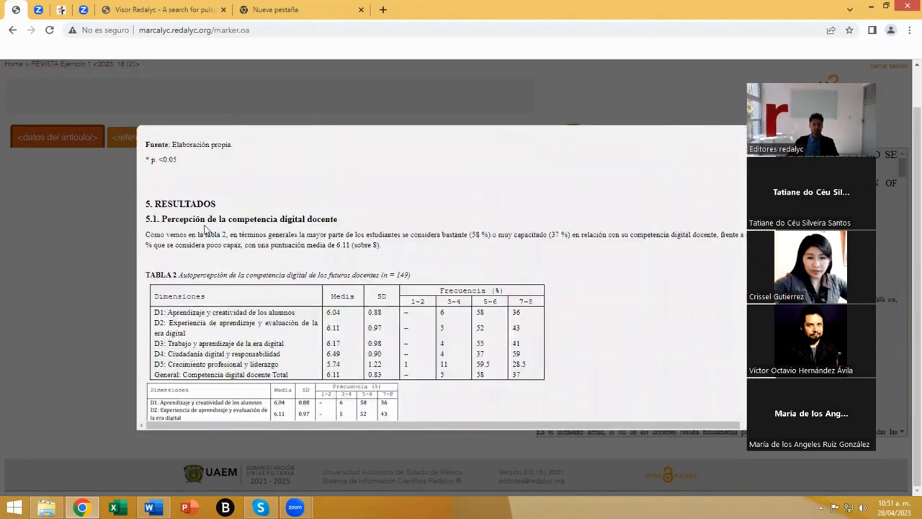
{"action": "left_click_drag", "start_coordinate": [215, 203], "coordinate": [147, 205]}
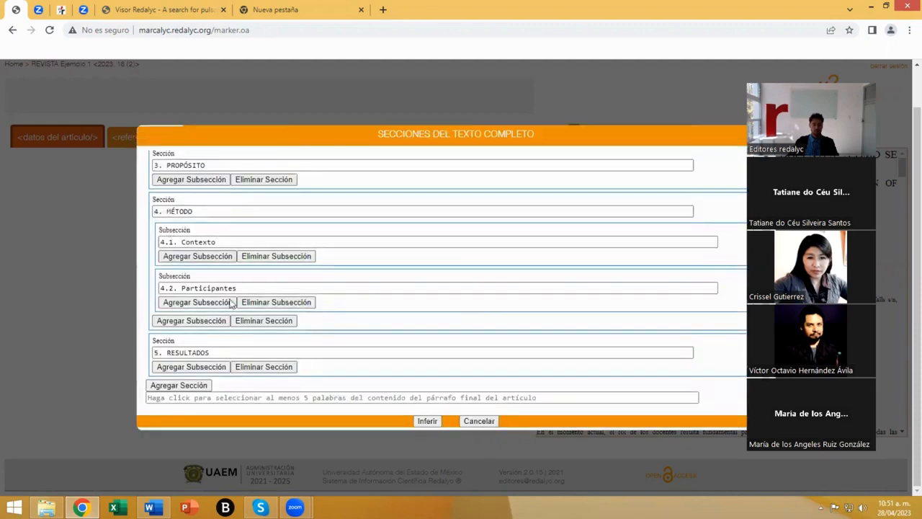
Step: Add a subsection under 5. RESULTADOS titled 5.1. Percepción de la competencia digital docente, selected from the article text
{"action": "left_click", "coordinate": [191, 367]}
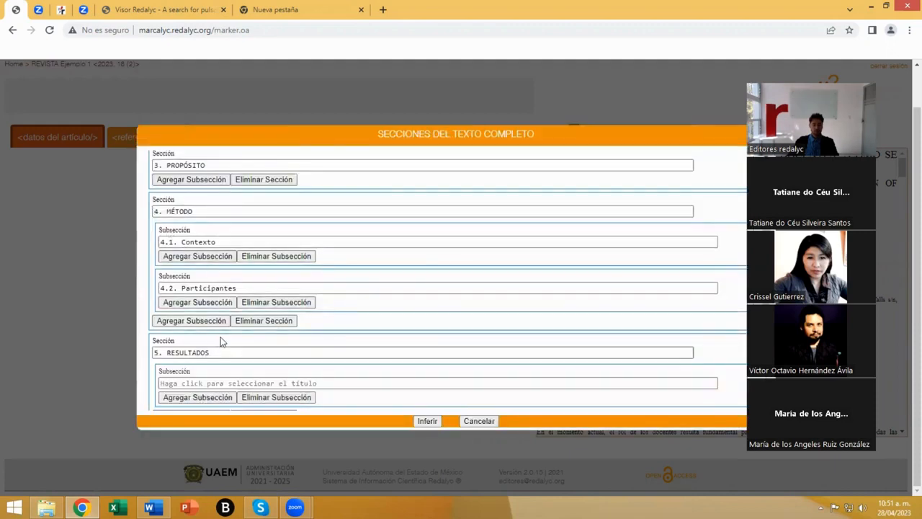
{"action": "left_click", "coordinate": [227, 380]}
{"action": "scroll", "coordinate": [241, 337], "scroll_direction": "down", "scroll_amount": 20}
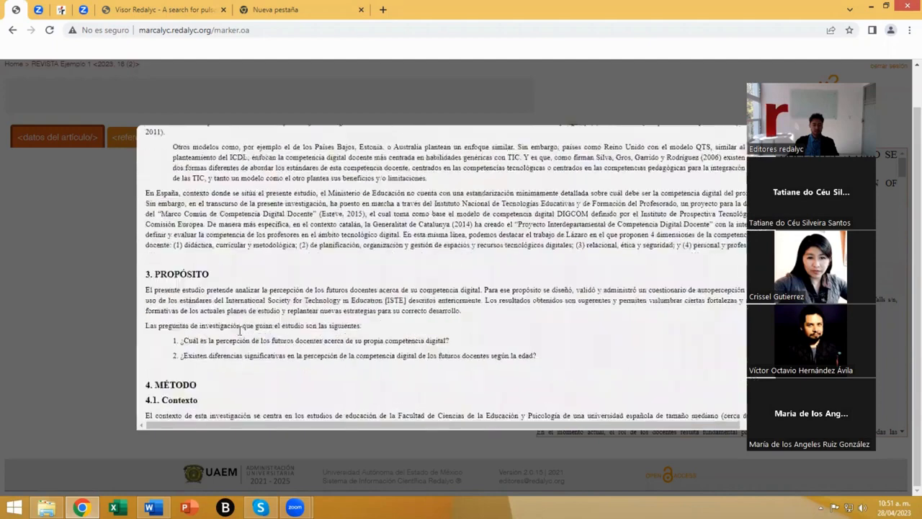
{"action": "scroll", "coordinate": [245, 302], "scroll_direction": "up", "scroll_amount": 2}
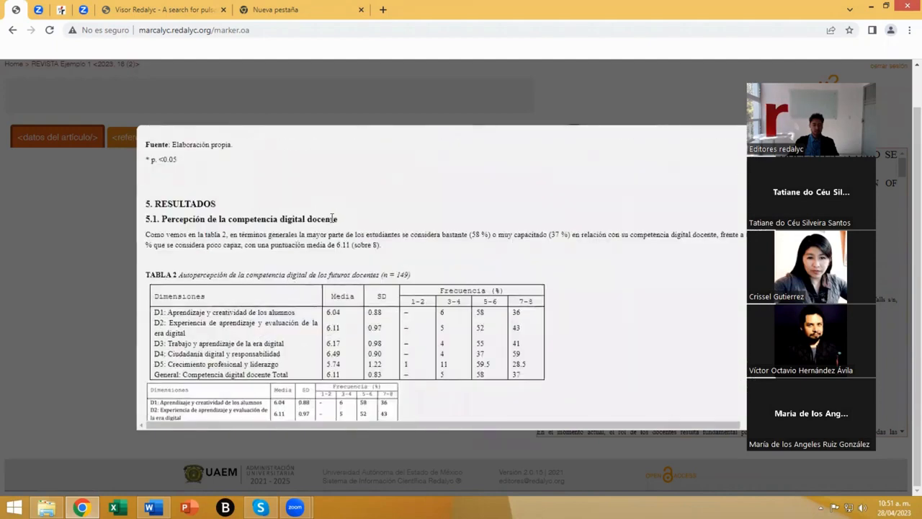
{"action": "left_click_drag", "start_coordinate": [336, 219], "coordinate": [155, 222]}
Step: Add a second subsection directly under 5. RESULTADOS titled 5.2. Análisis de las diferencias según la edad, selected from the article text
{"action": "scroll", "coordinate": [242, 339], "scroll_direction": "down", "scroll_amount": 1}
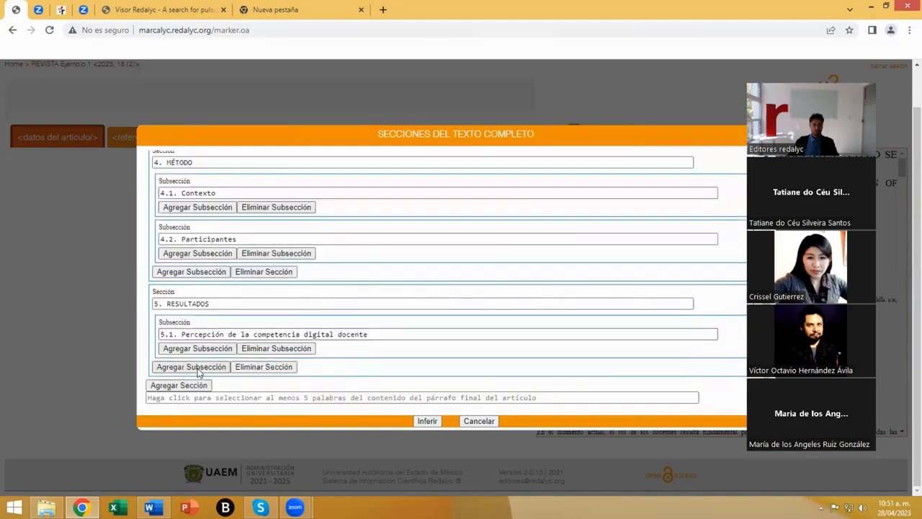
{"action": "left_click", "coordinate": [199, 366]}
{"action": "left_click", "coordinate": [203, 380]}
{"action": "scroll", "coordinate": [223, 331], "scroll_direction": "down", "scroll_amount": 10}
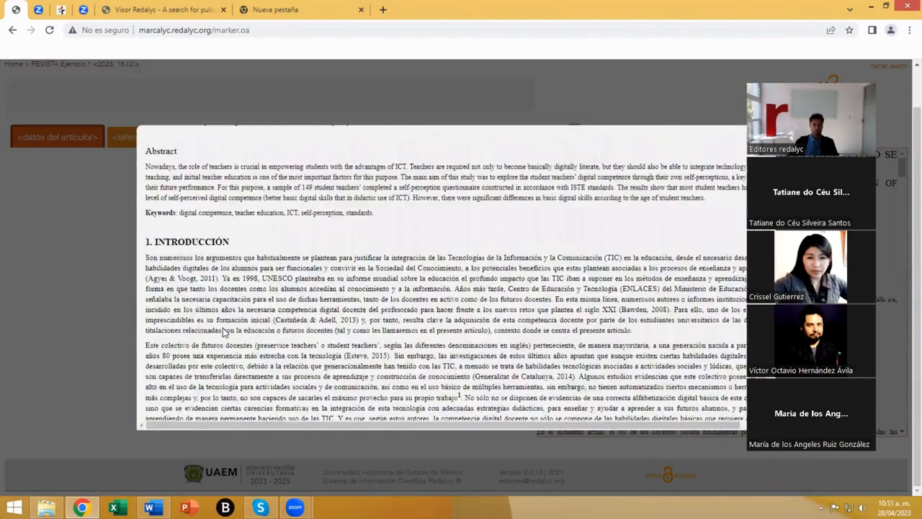
{"action": "scroll", "coordinate": [223, 331], "scroll_direction": "down", "scroll_amount": 15}
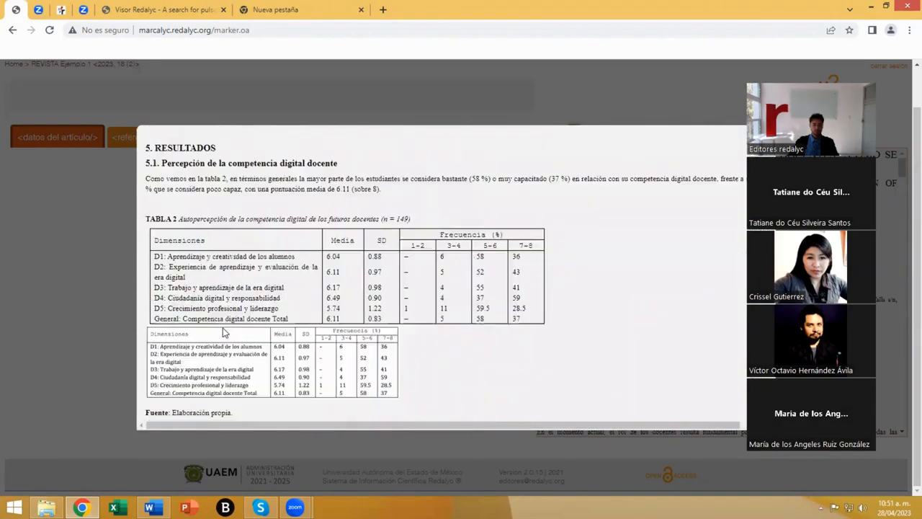
{"action": "scroll", "coordinate": [223, 331], "scroll_direction": "down", "scroll_amount": 8}
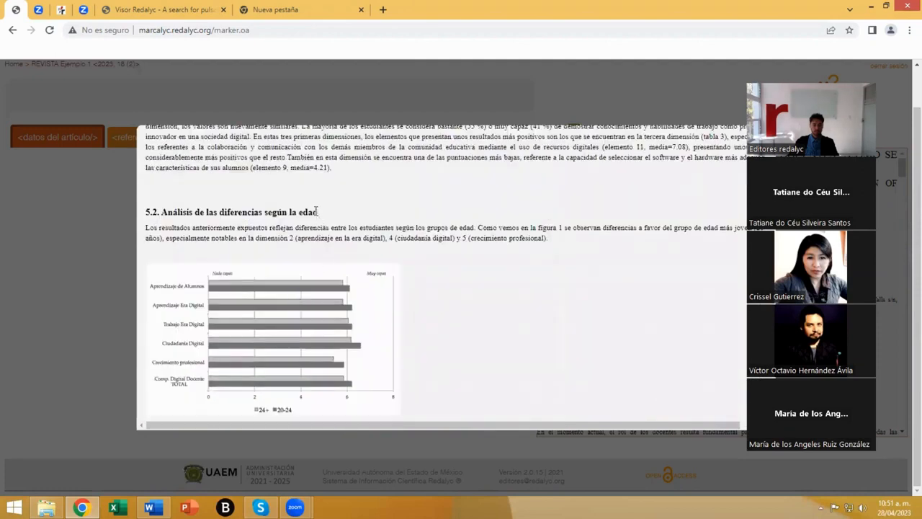
{"action": "left_click_drag", "start_coordinate": [316, 211], "coordinate": [146, 212]}
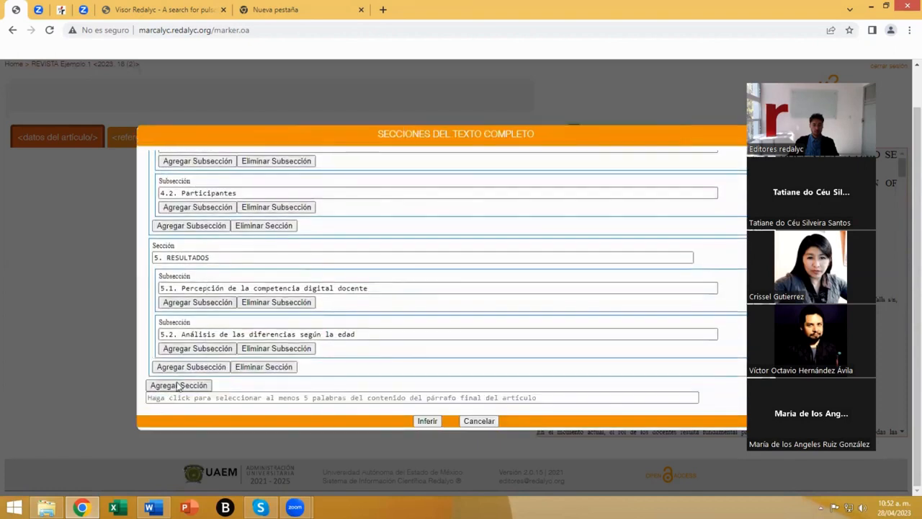
Step: Add a sixth section titled with the heading 6. DISCUSIÓN, selected from the article text
{"action": "left_click", "coordinate": [179, 385]}
{"action": "left_click", "coordinate": [203, 397]}
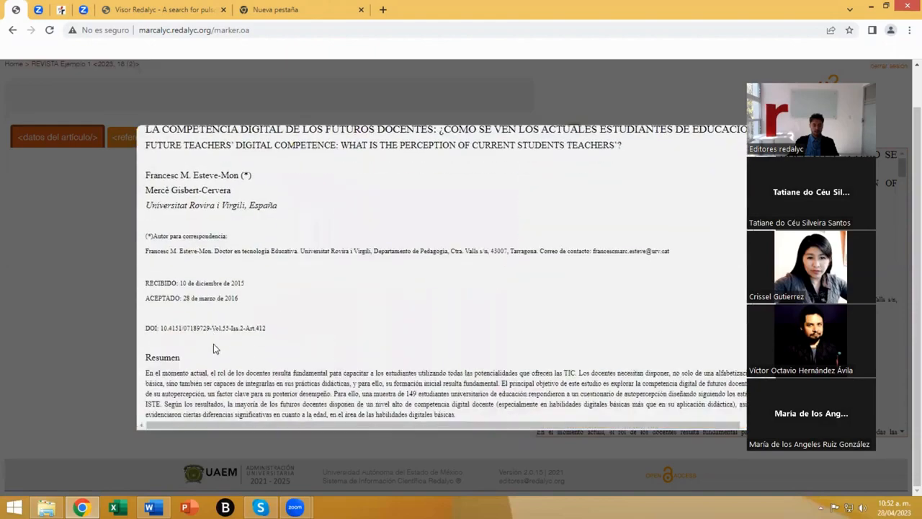
{"action": "scroll", "coordinate": [214, 348], "scroll_direction": "down", "scroll_amount": 20}
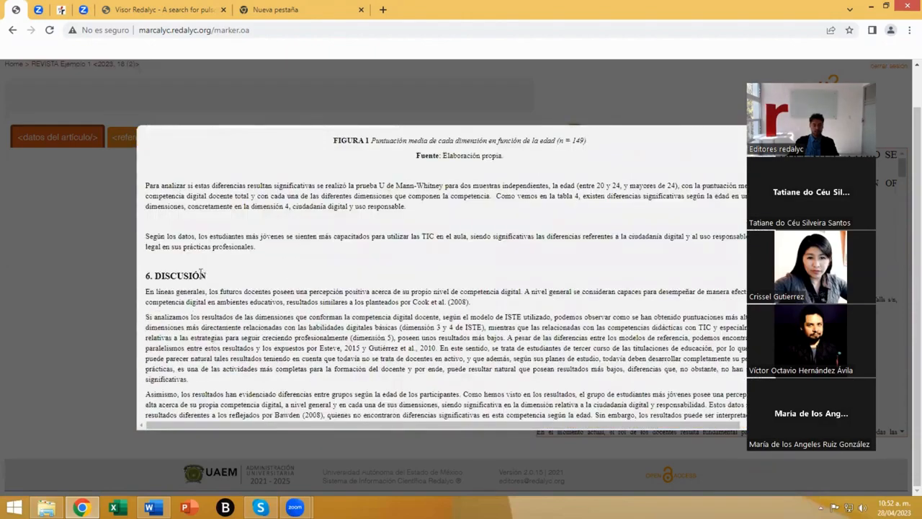
{"action": "left_click_drag", "start_coordinate": [202, 275], "coordinate": [147, 276]}
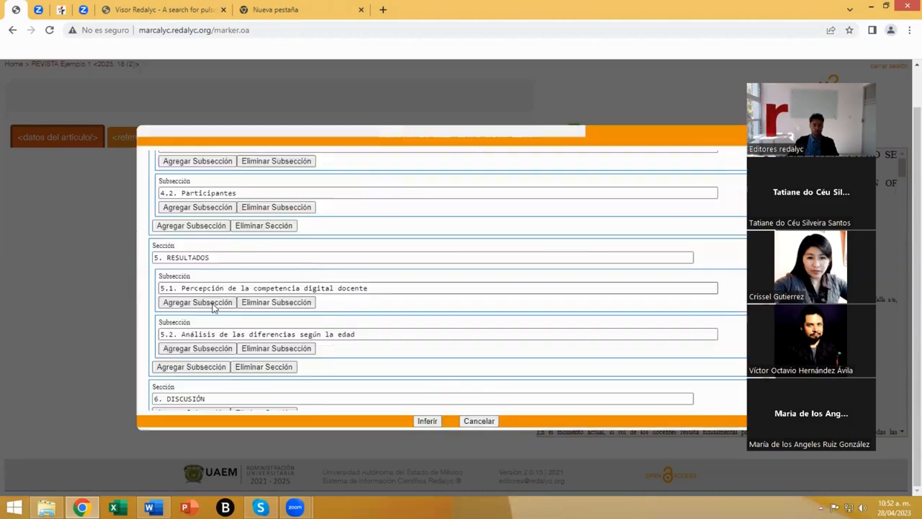
Step: Add a seventh section titled with the heading 7. CONCLUSIONES, selected from the article text
{"action": "left_click", "coordinate": [196, 387]}
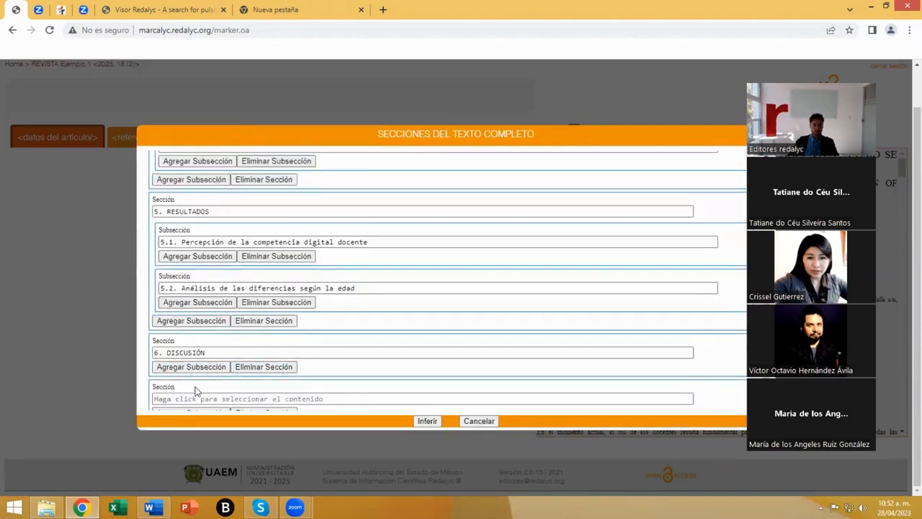
{"action": "left_click", "coordinate": [196, 397]}
{"action": "scroll", "coordinate": [240, 339], "scroll_direction": "down", "scroll_amount": 20}
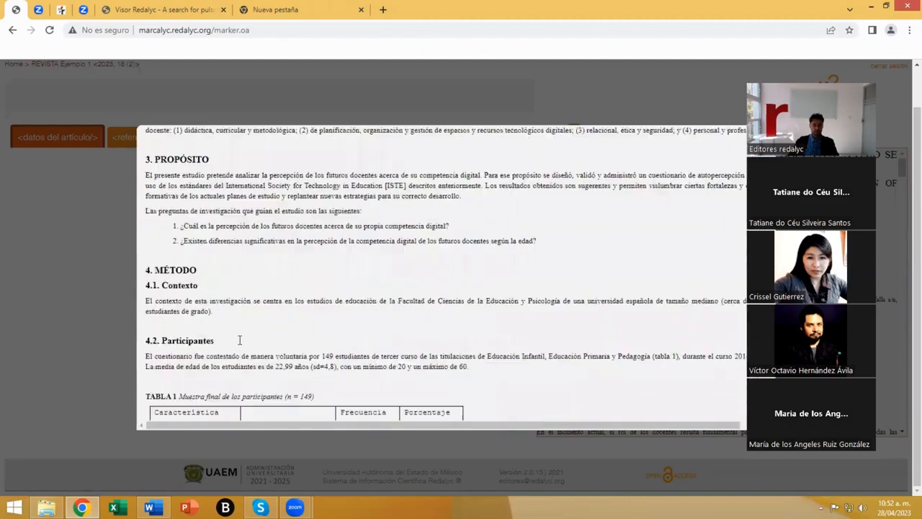
{"action": "scroll", "coordinate": [240, 339], "scroll_direction": "down", "scroll_amount": 3}
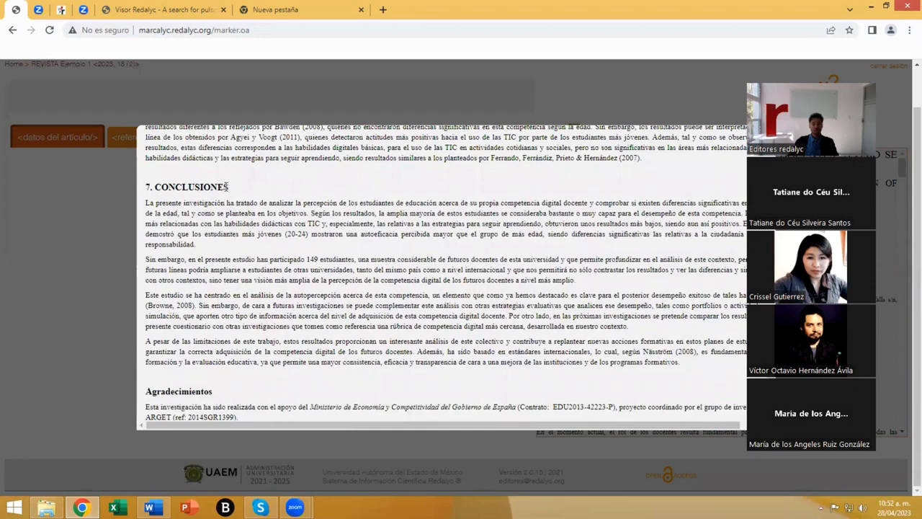
{"action": "left_click_drag", "start_coordinate": [229, 186], "coordinate": [148, 191]}
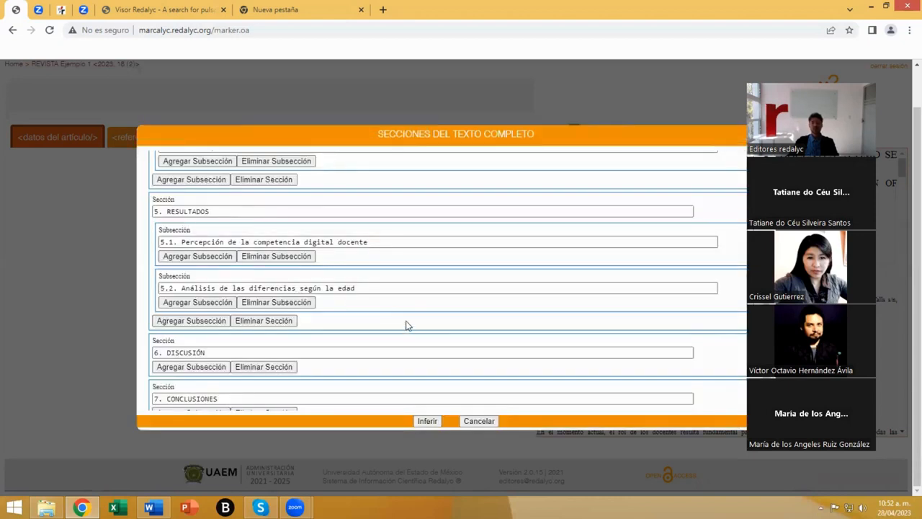
Step: Set the final-paragraph text to "eficacia y transparencia de cara a una mejora de las instituciones y de los programas formativos.", from 7. CONCLUSIONES
{"action": "scroll", "coordinate": [360, 321], "scroll_direction": "down", "scroll_amount": 1}
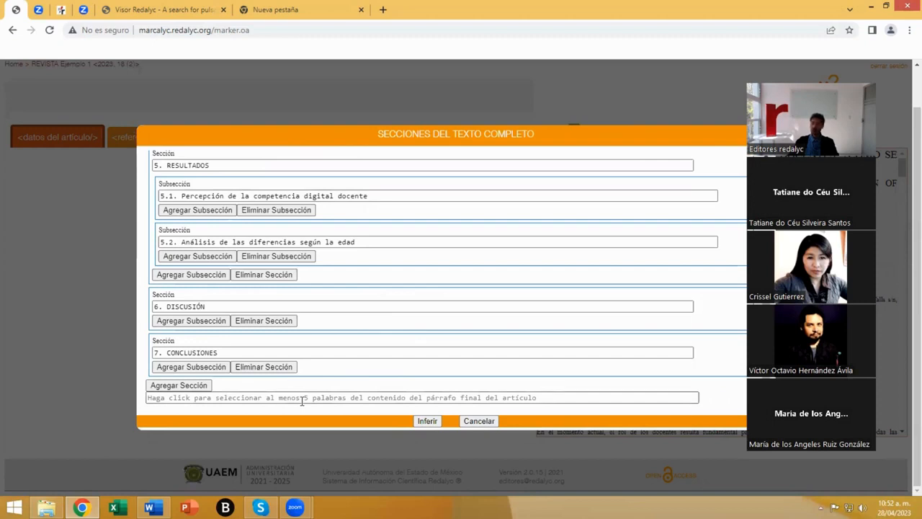
{"action": "left_click", "coordinate": [264, 398]}
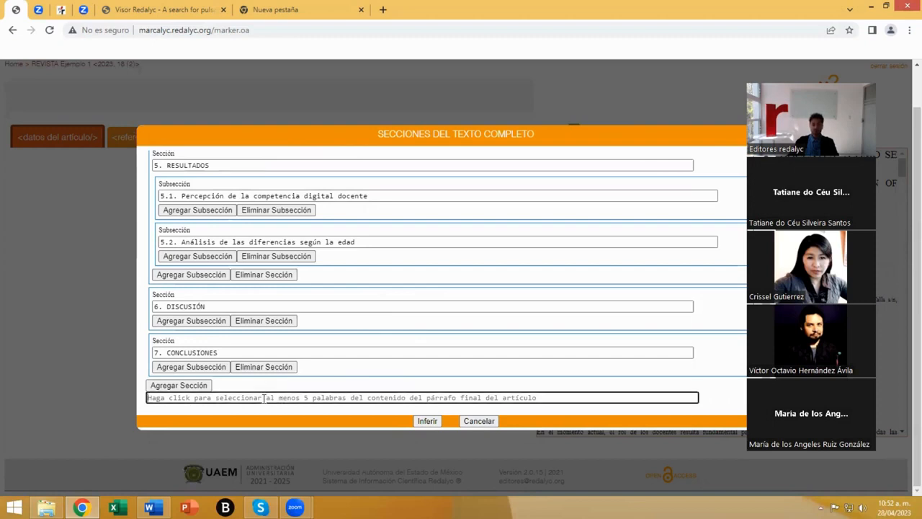
{"action": "scroll", "coordinate": [275, 326], "scroll_direction": "down", "scroll_amount": 15}
{"action": "scroll", "coordinate": [280, 322], "scroll_direction": "down", "scroll_amount": 20}
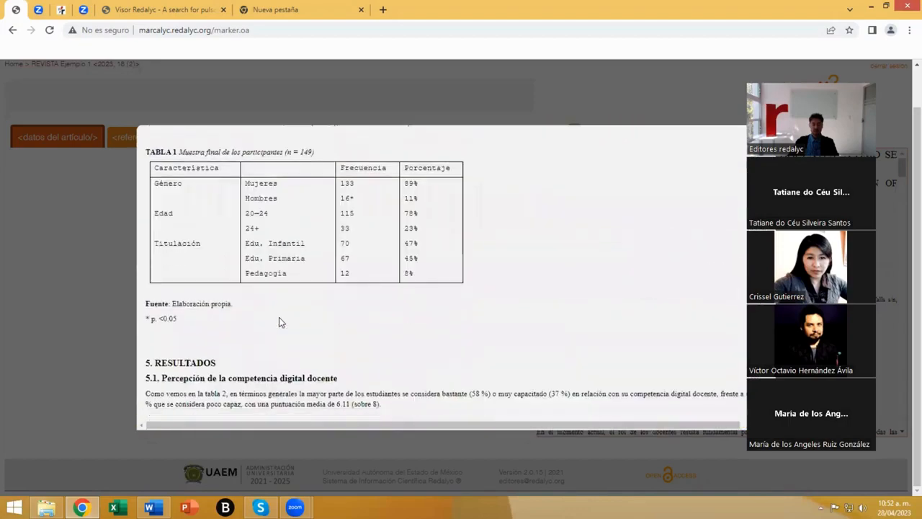
{"action": "scroll", "coordinate": [279, 322], "scroll_direction": "down", "scroll_amount": 1}
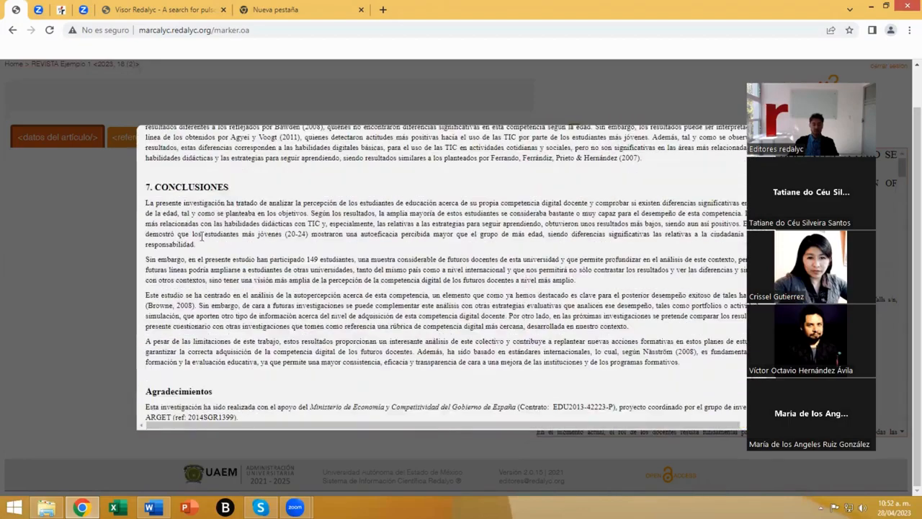
{"action": "scroll", "coordinate": [185, 338], "scroll_direction": "down", "scroll_amount": 1}
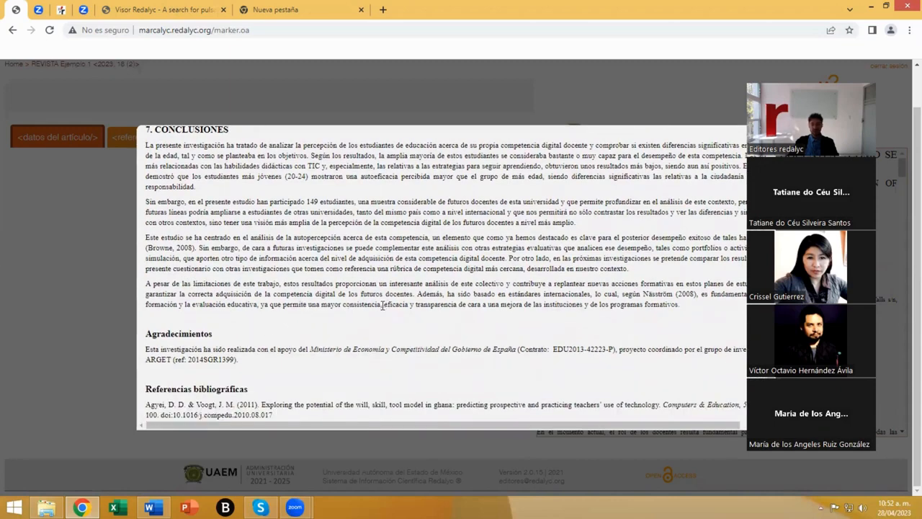
{"action": "left_click_drag", "start_coordinate": [382, 305], "coordinate": [682, 308]}
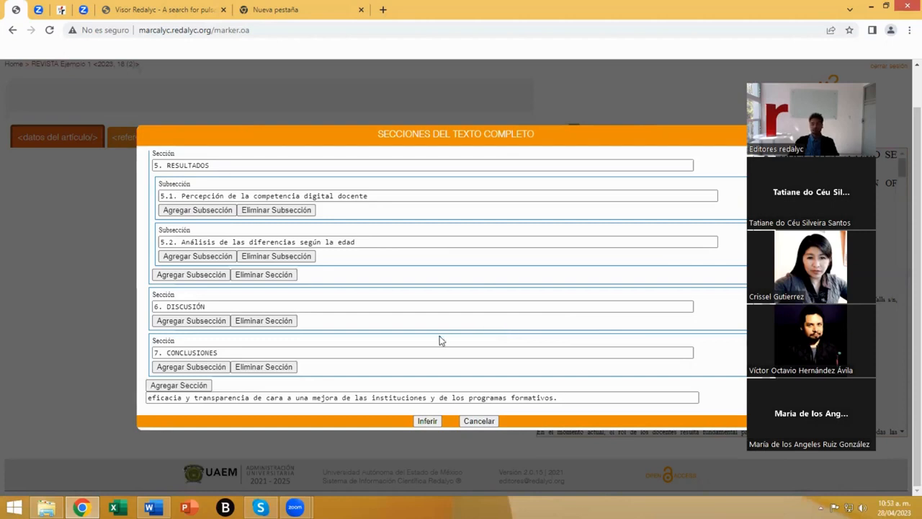
Step: Review the defined full-text sections and infer the article's markup from them
{"action": "scroll", "coordinate": [438, 339], "scroll_direction": "up", "scroll_amount": 8}
{"action": "scroll", "coordinate": [365, 181], "scroll_direction": "down", "scroll_amount": 8}
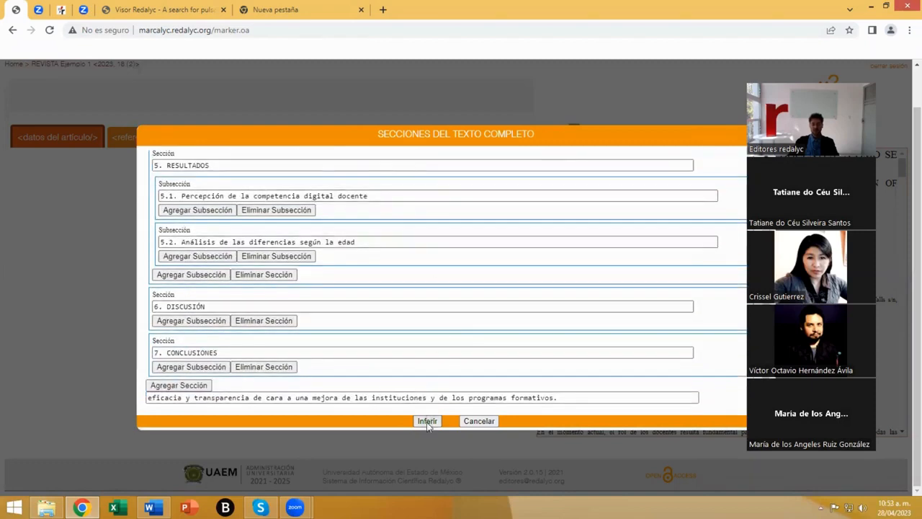
{"action": "left_click", "coordinate": [426, 422]}
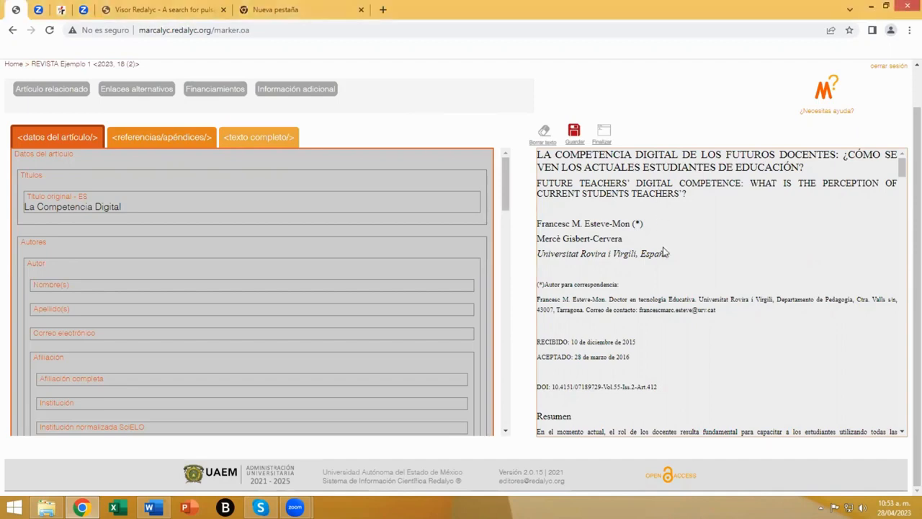
Step: Examine the article's source text and the article data fields, from the titles and authors through the dates to the original abstract
{"action": "scroll", "coordinate": [695, 247], "scroll_direction": "down", "scroll_amount": 5}
{"action": "scroll", "coordinate": [695, 247], "scroll_direction": "down", "scroll_amount": 1}
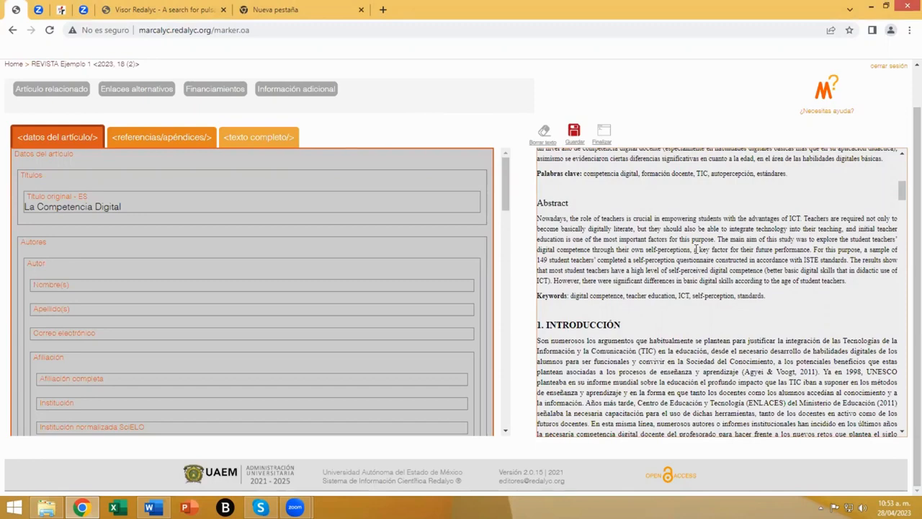
{"action": "scroll", "coordinate": [695, 247], "scroll_direction": "down", "scroll_amount": 10}
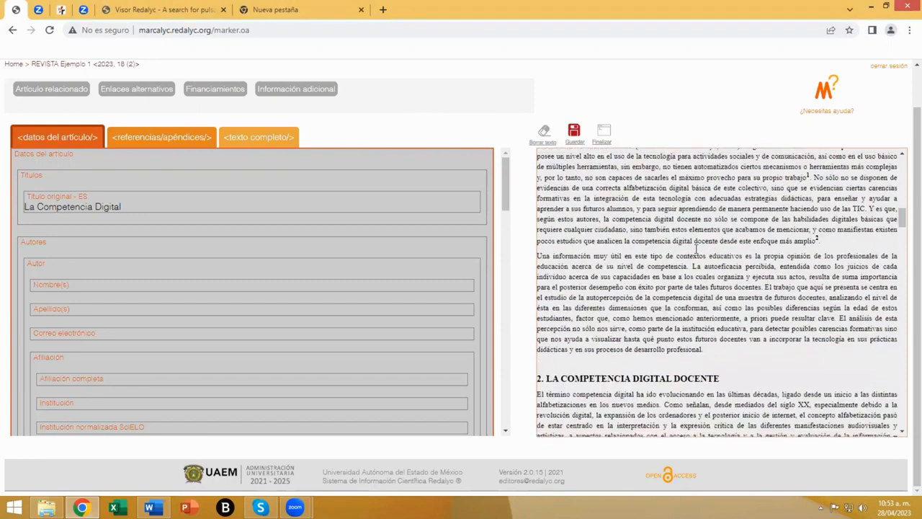
{"action": "scroll", "coordinate": [695, 248], "scroll_direction": "down", "scroll_amount": 5}
{"action": "scroll", "coordinate": [695, 247], "scroll_direction": "up", "scroll_amount": 10}
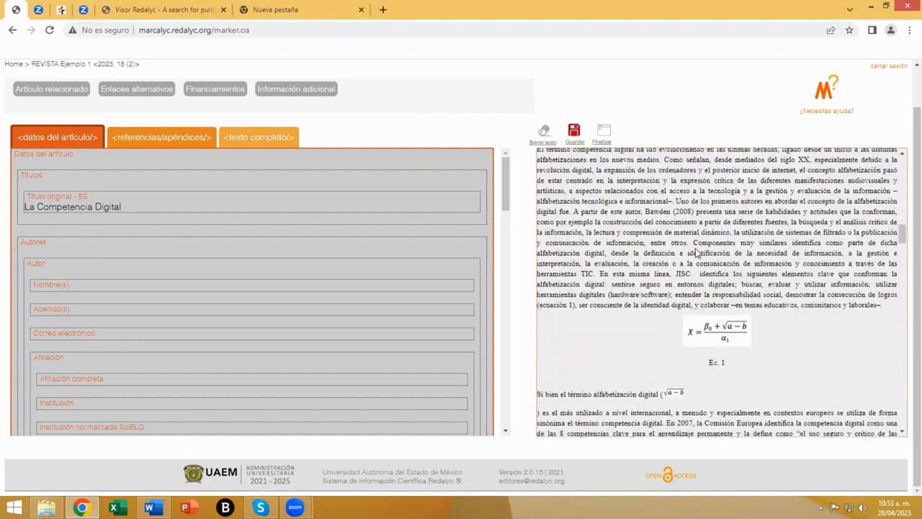
{"action": "scroll", "coordinate": [695, 248], "scroll_direction": "up", "scroll_amount": 5}
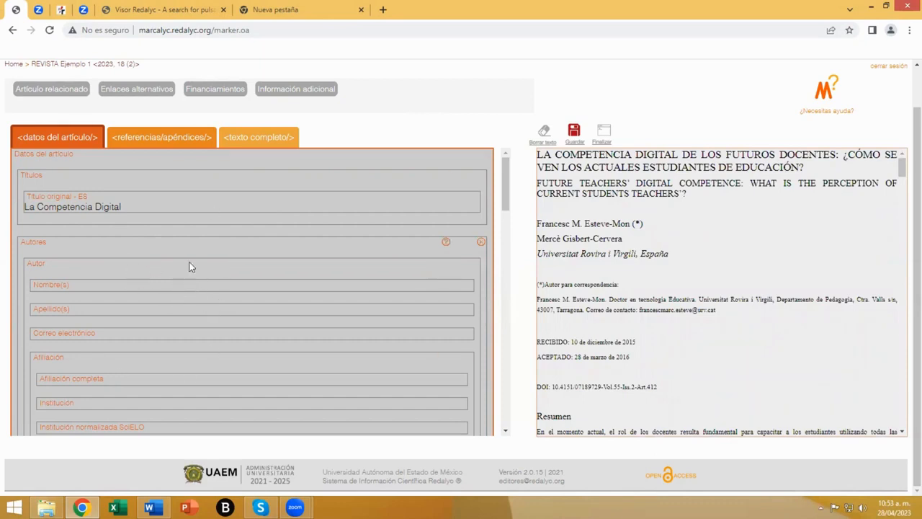
{"action": "scroll", "coordinate": [189, 266], "scroll_direction": "down", "scroll_amount": 3}
{"action": "scroll", "coordinate": [188, 268], "scroll_direction": "up", "scroll_amount": 3}
{"action": "scroll", "coordinate": [188, 272], "scroll_direction": "down", "scroll_amount": 3}
{"action": "scroll", "coordinate": [188, 275], "scroll_direction": "up", "scroll_amount": 3}
{"action": "scroll", "coordinate": [187, 243], "scroll_direction": "down", "scroll_amount": 5}
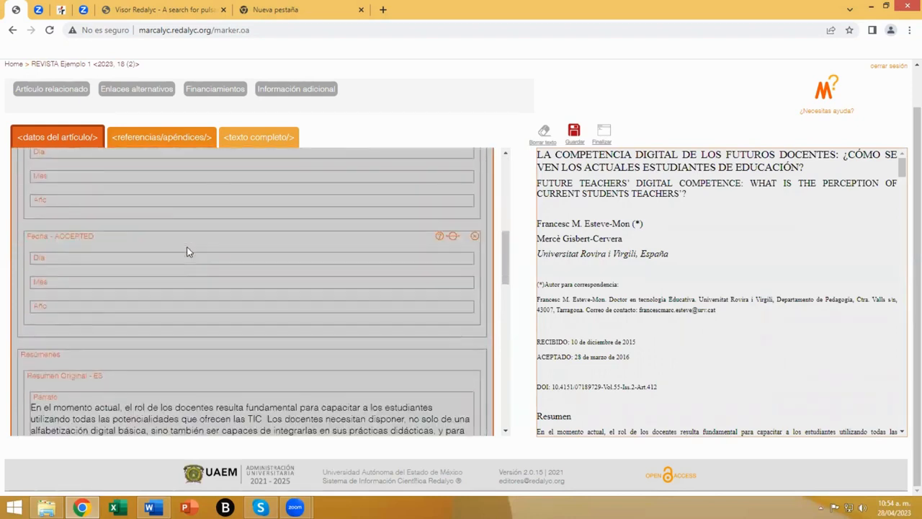
{"action": "scroll", "coordinate": [185, 252], "scroll_direction": "up", "scroll_amount": 5}
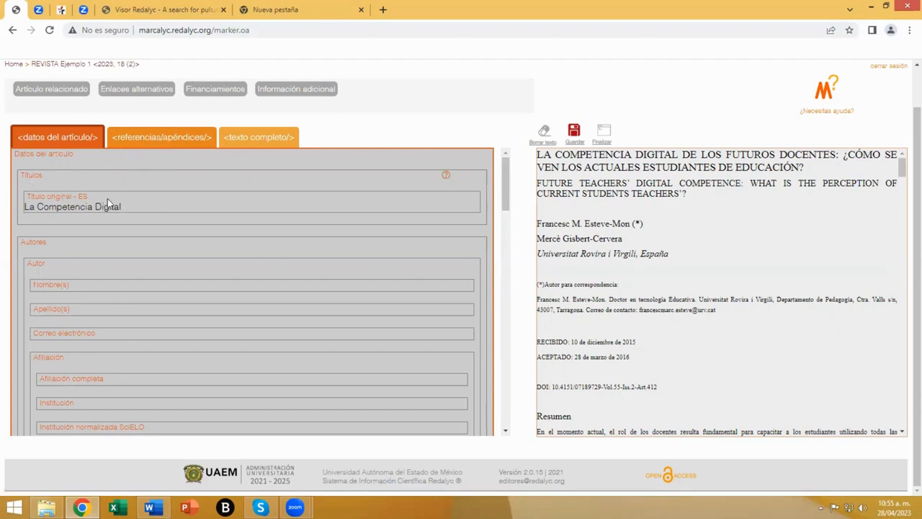
Step: Replace the original Spanish title with "LA COMPETENCIA DIGITAL DE LOS FUTUROS DOCENTES: ¿CÓMO SE VEN LOS ACTUALES ESTUDIANTES DE EDUCACIÓN?", selected from the article text
{"action": "left_click", "coordinate": [134, 202]}
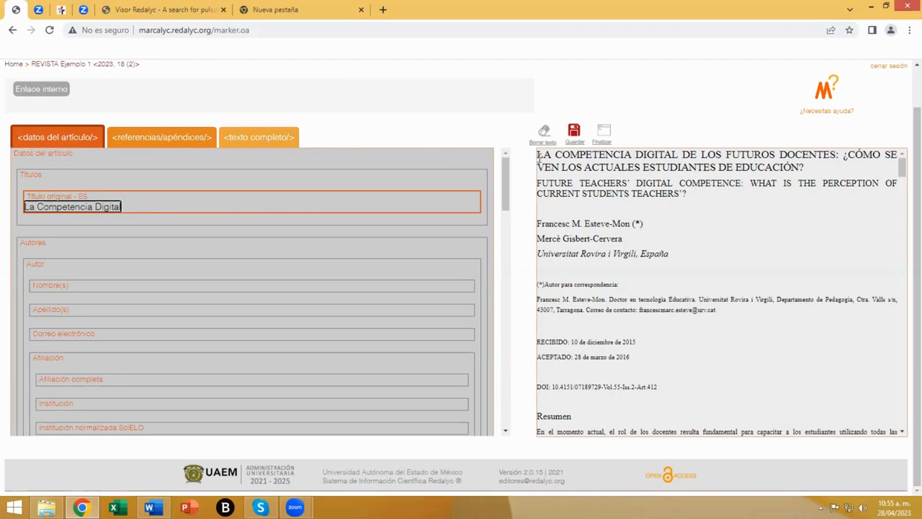
{"action": "left_click_drag", "start_coordinate": [538, 155], "coordinate": [809, 167]}
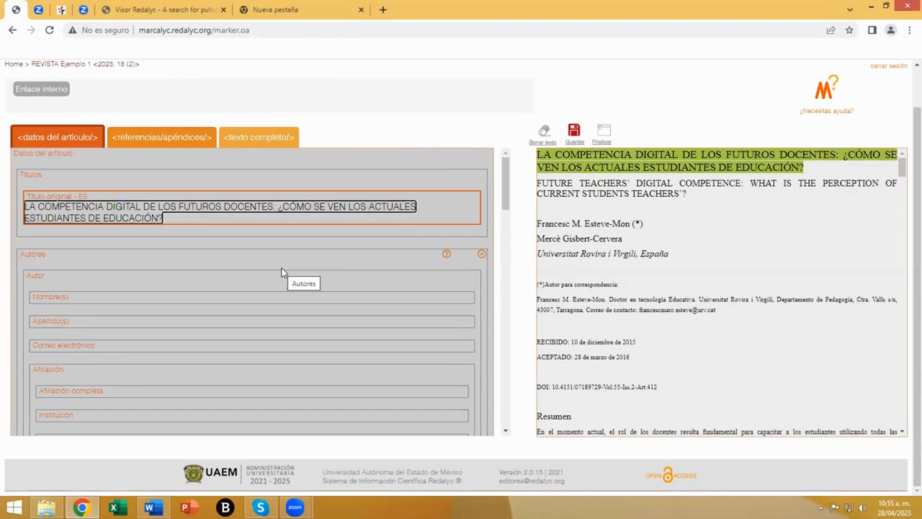
Step: Add the English alternative title "FUTURE TEACHERS' DIGITAL COMPETENCE: WHAT IS THE PERCEPTION OF CURRENT STUDENTS TEACHERS'?" from the article text
{"action": "left_click", "coordinate": [34, 183]}
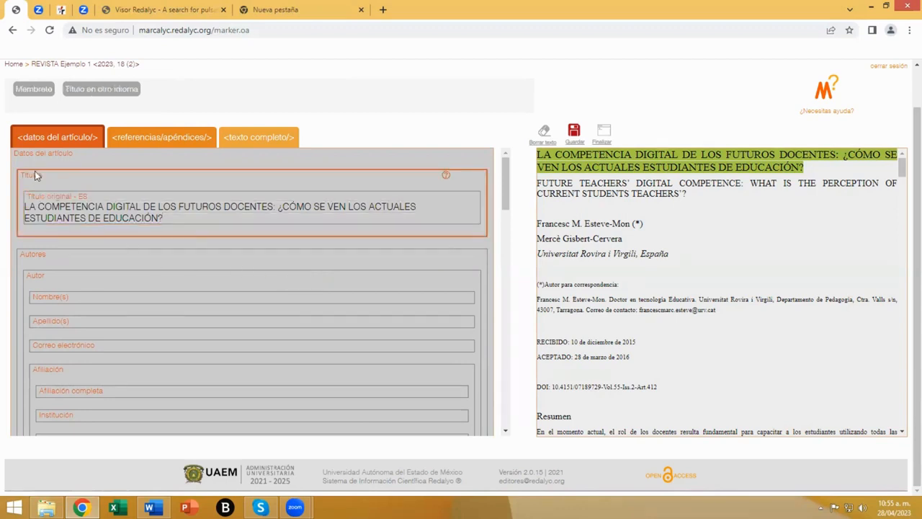
{"action": "left_click", "coordinate": [98, 92]}
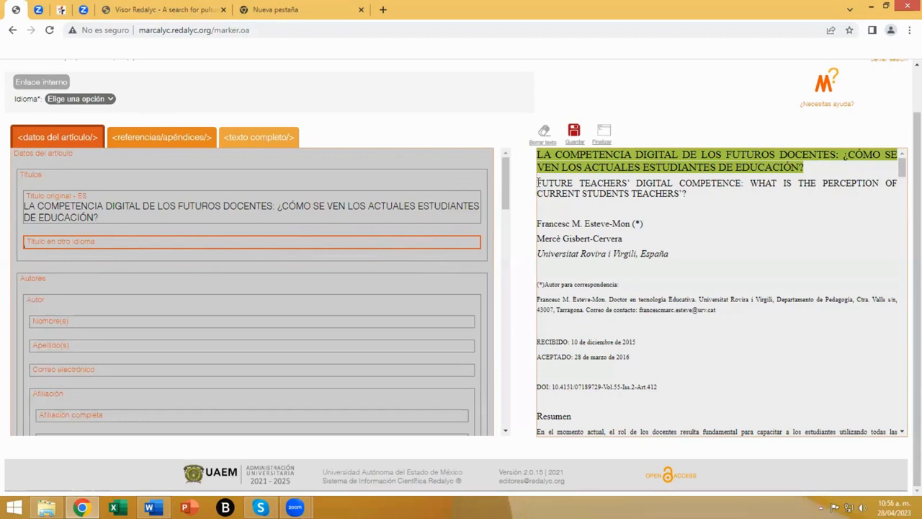
{"action": "left_click_drag", "start_coordinate": [536, 186], "coordinate": [687, 197]}
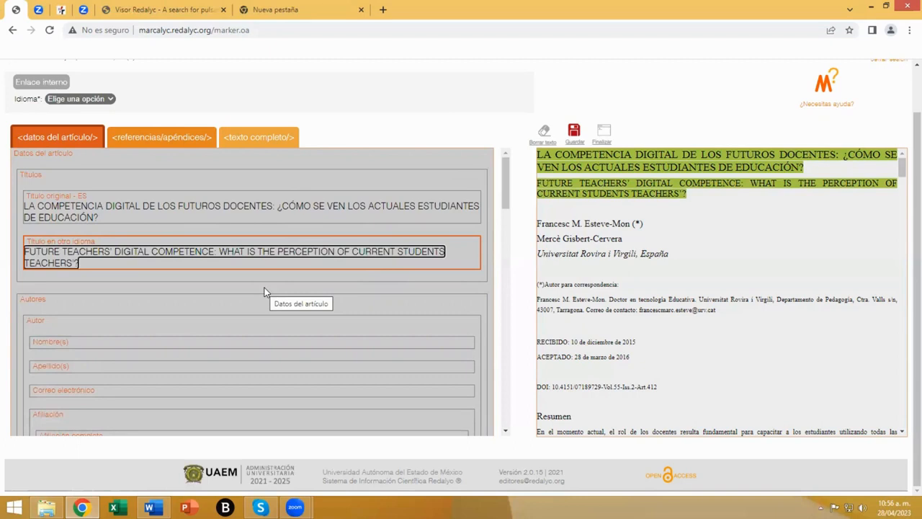
{"action": "left_click", "coordinate": [108, 98]}
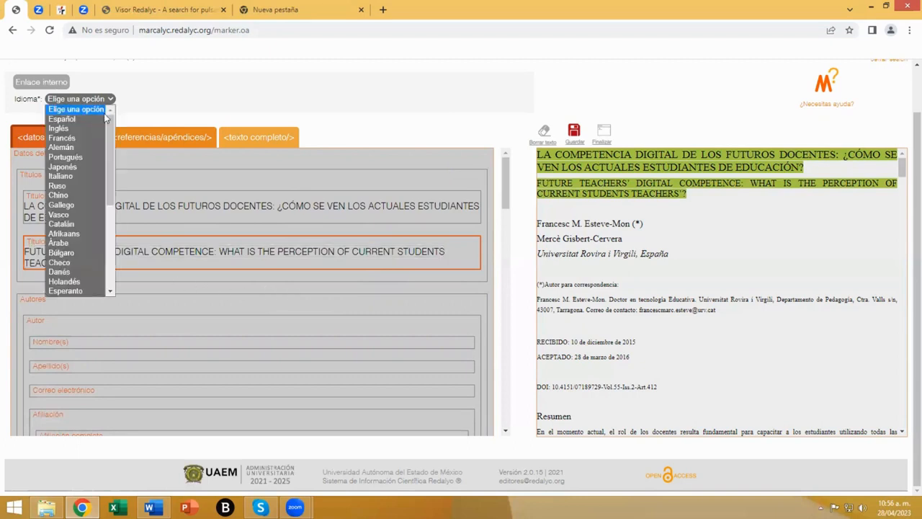
{"action": "left_click", "coordinate": [90, 128]}
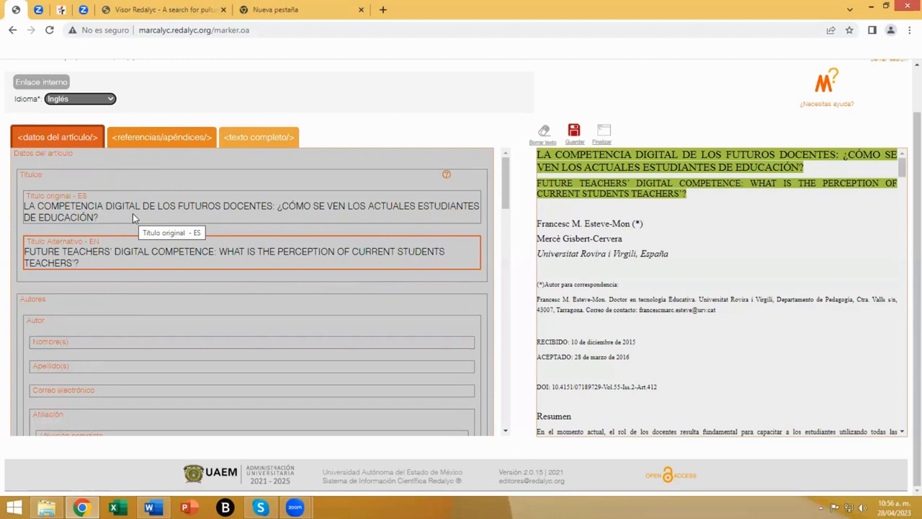
Step: Fill in the first author's given name, surname and e-mail with the matching passages of the article text
{"action": "scroll", "coordinate": [133, 213], "scroll_direction": "down", "scroll_amount": 2}
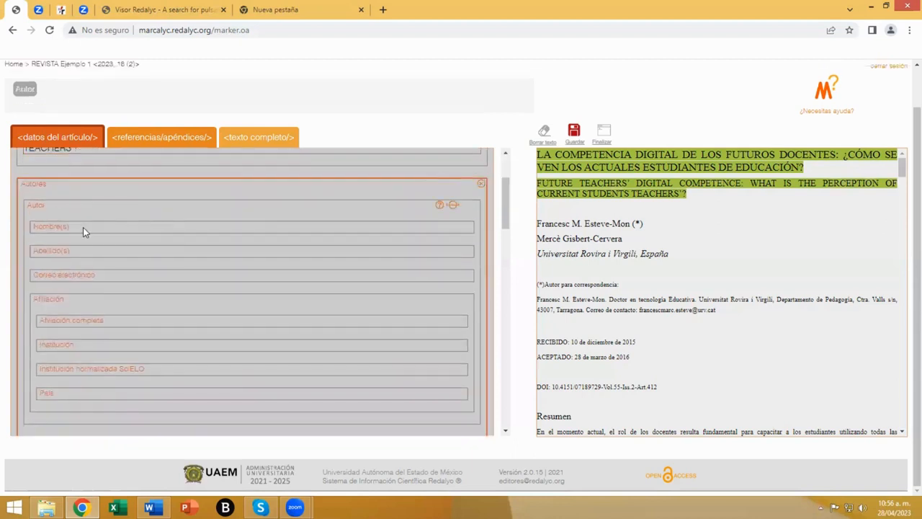
{"action": "left_click", "coordinate": [257, 261]}
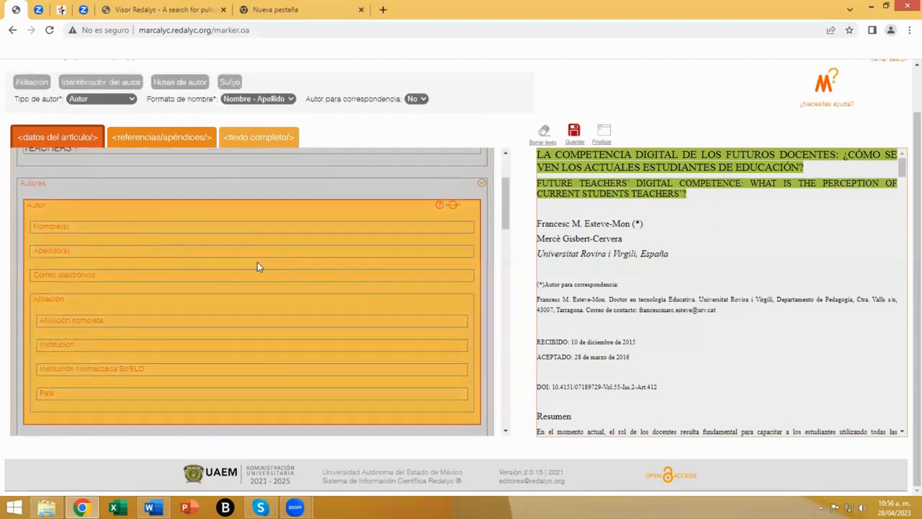
{"action": "left_click", "coordinate": [59, 227]}
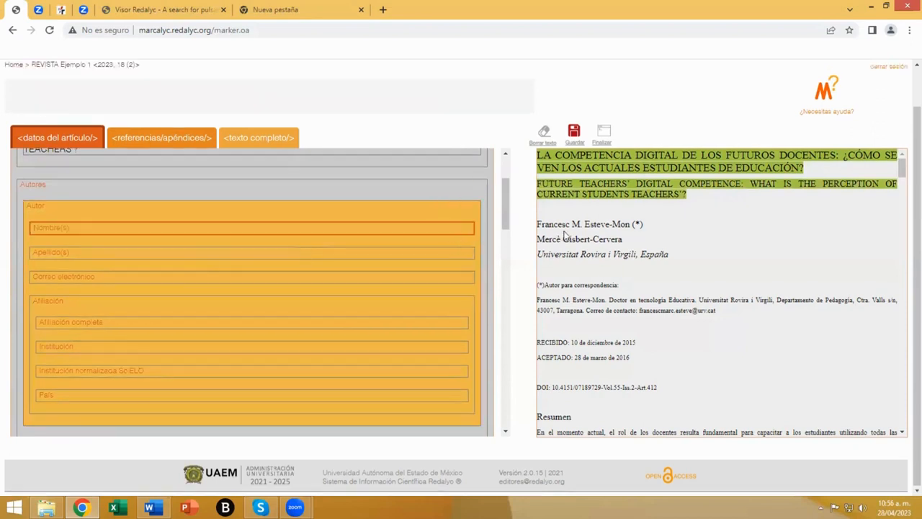
{"action": "left_click_drag", "start_coordinate": [583, 224], "coordinate": [536, 226]}
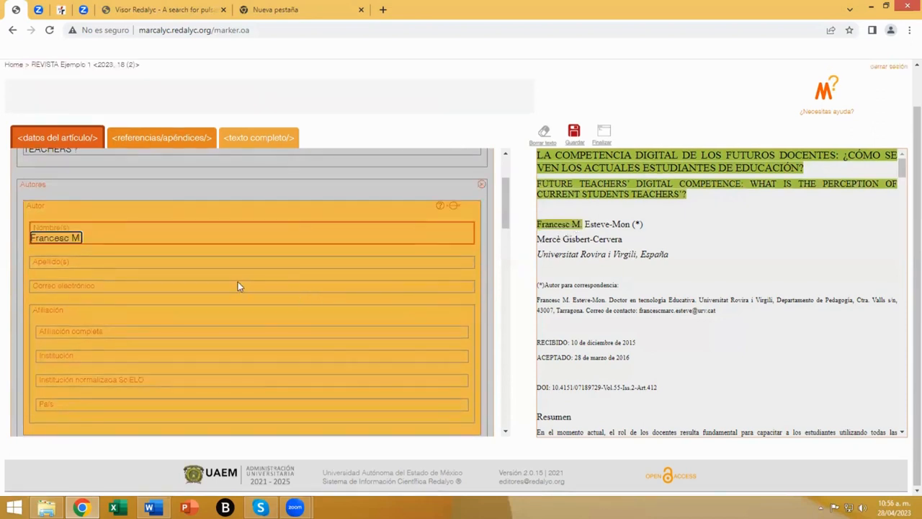
{"action": "left_click", "coordinate": [76, 263]}
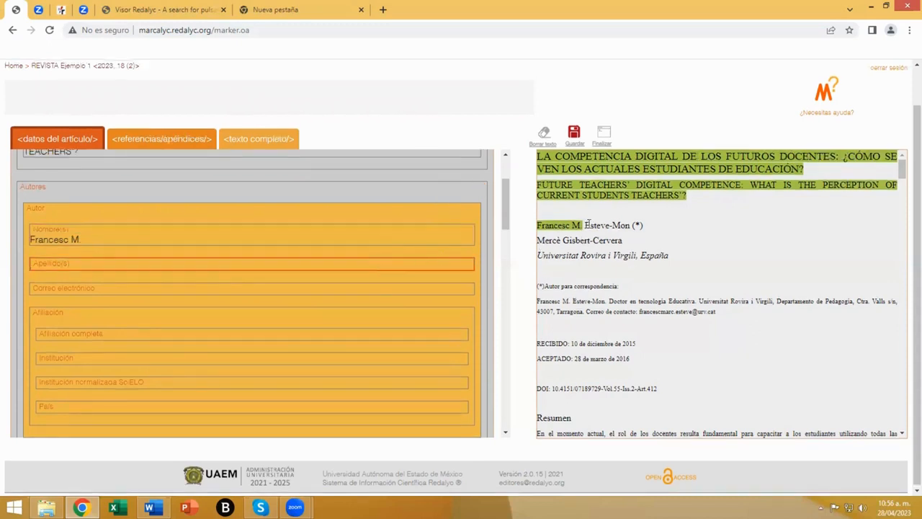
{"action": "left_click_drag", "start_coordinate": [584, 225], "coordinate": [632, 226]}
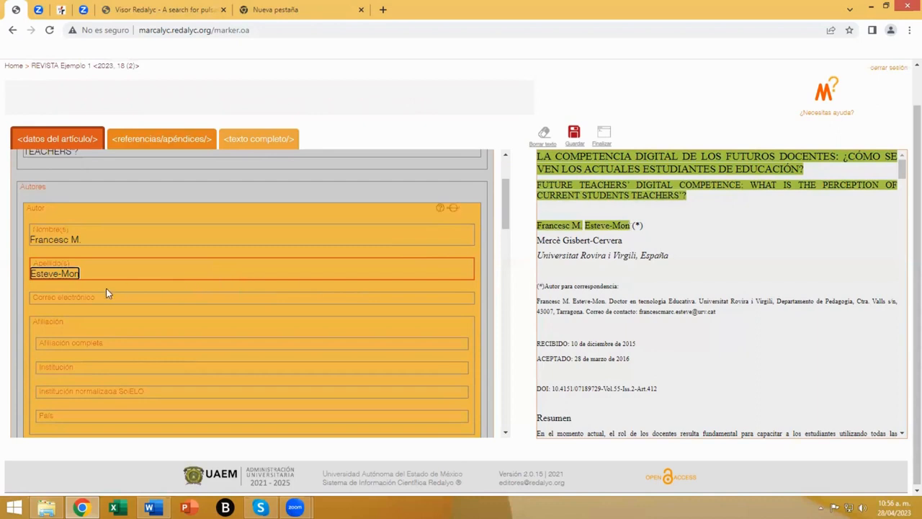
{"action": "left_click", "coordinate": [56, 299]}
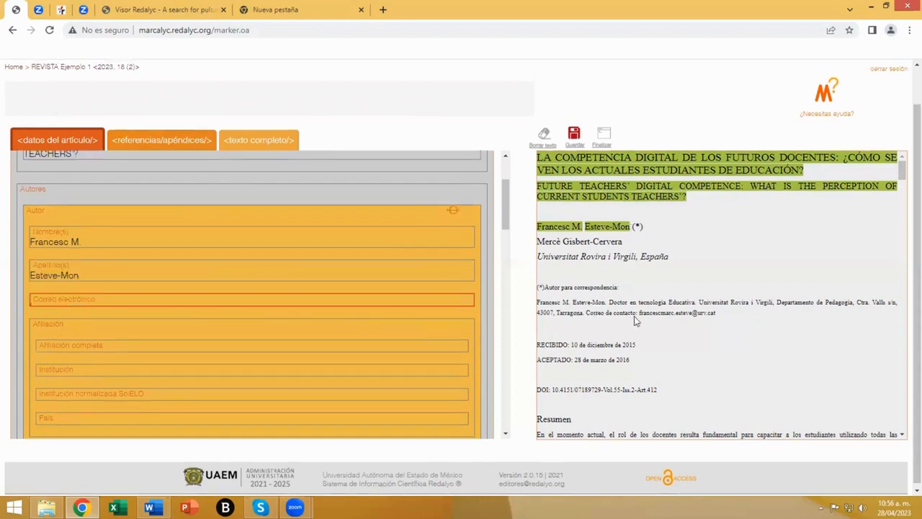
{"action": "left_click_drag", "start_coordinate": [638, 313], "coordinate": [718, 312]}
Step: Set the author's full affiliation from the correspondence paragraph and the institution to "Universitat Rovira i Virgili," from the line below the author names
{"action": "left_click", "coordinate": [139, 341]}
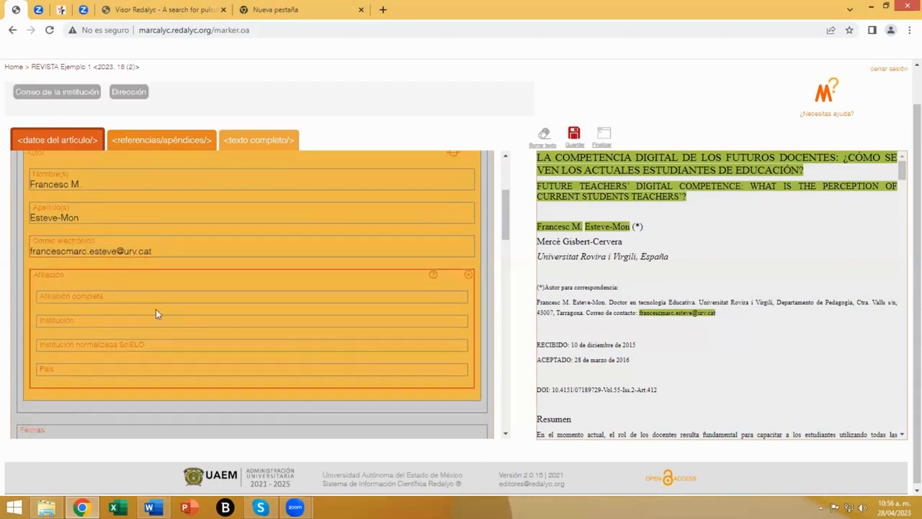
{"action": "left_click", "coordinate": [211, 301]}
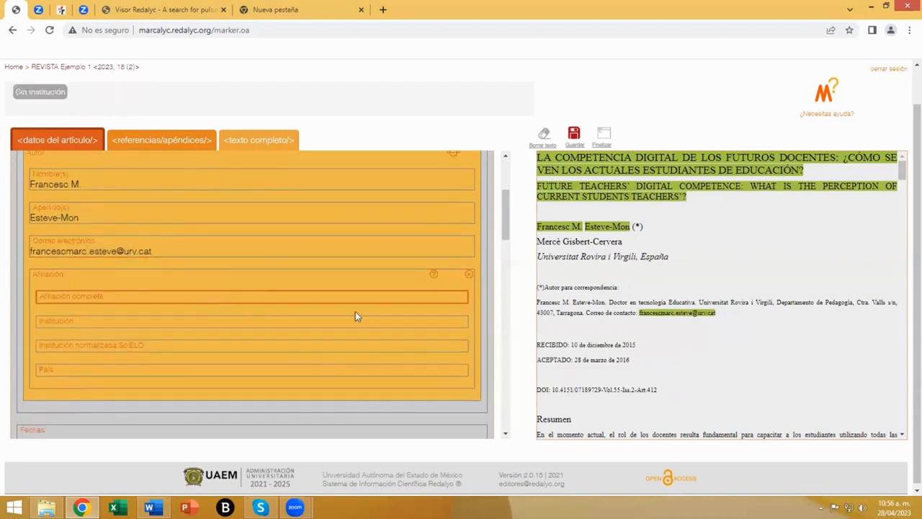
{"action": "left_click_drag", "start_coordinate": [537, 302], "coordinate": [715, 318]}
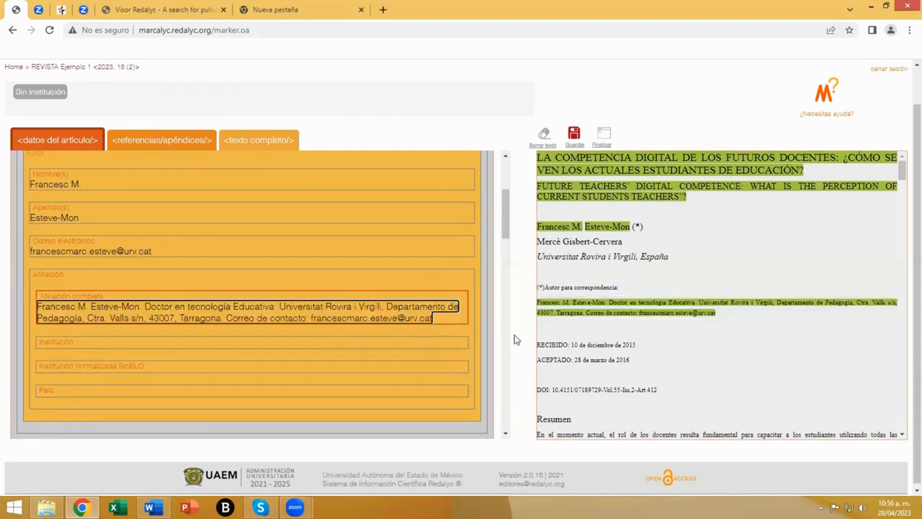
{"action": "left_click", "coordinate": [77, 343]}
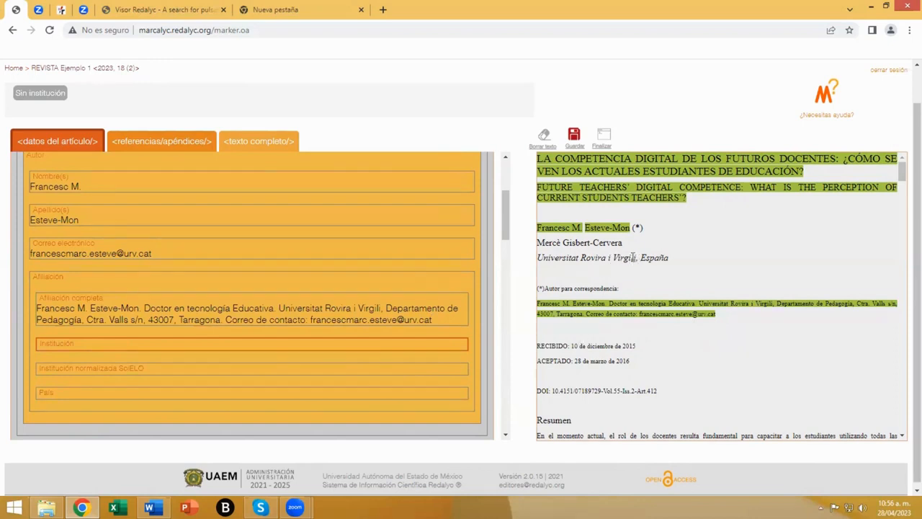
{"action": "left_click_drag", "start_coordinate": [637, 258], "coordinate": [537, 258]}
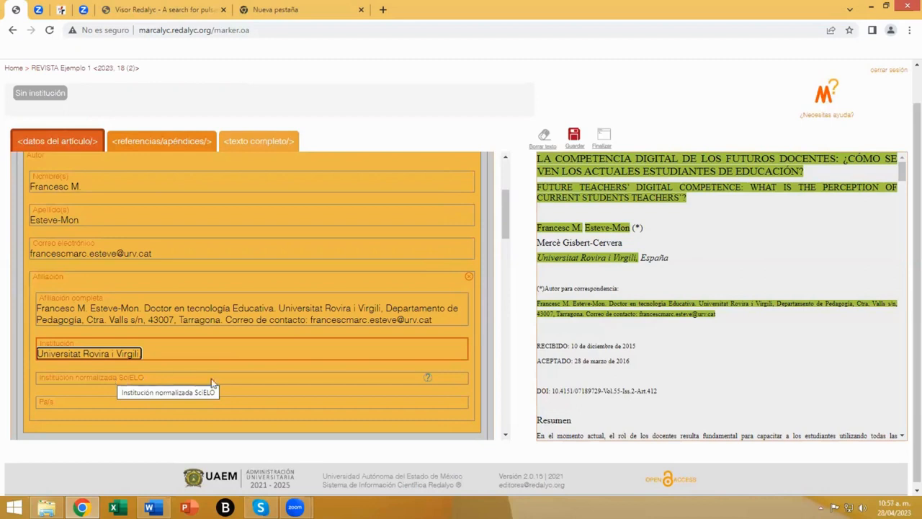
Step: Set the country of the author's affiliation to España - ES
{"action": "mouse_move", "coordinate": [427, 379]}
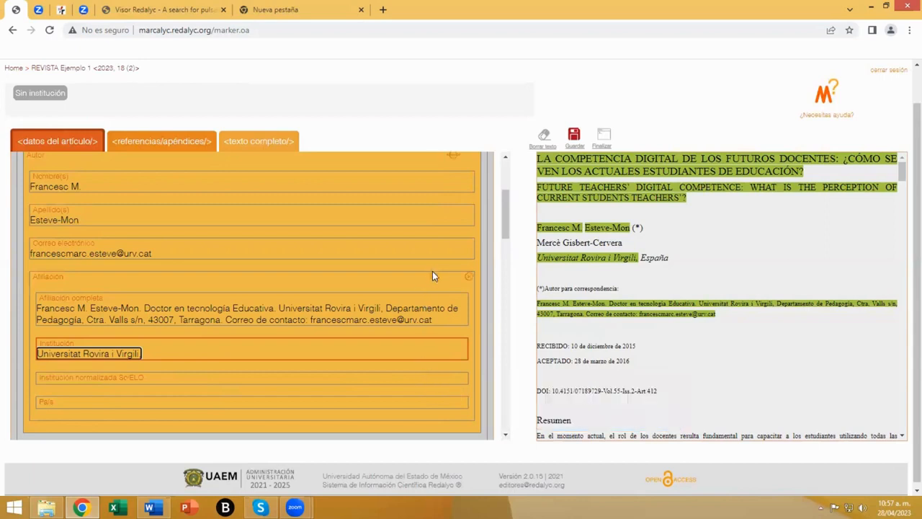
{"action": "mouse_move", "coordinate": [433, 280]}
{"action": "left_click", "coordinate": [57, 404]}
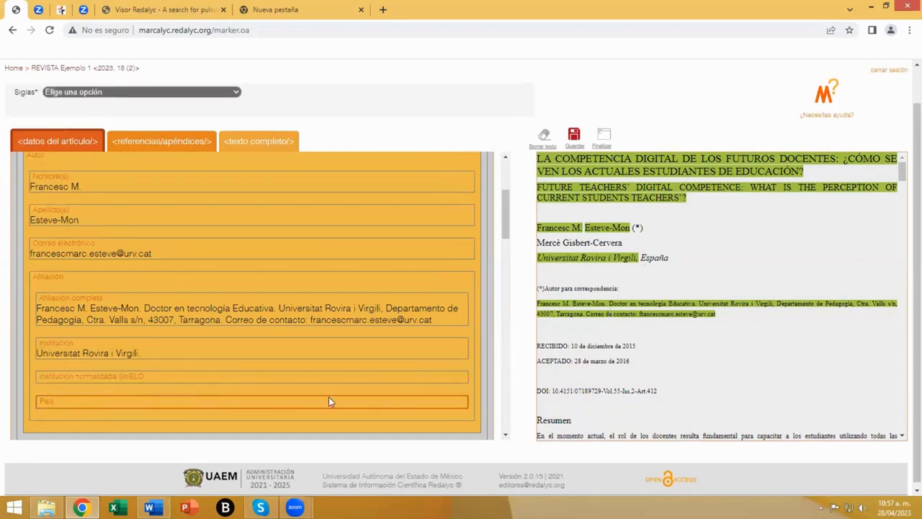
{"action": "left_click", "coordinate": [131, 97]}
{"action": "scroll", "coordinate": [142, 195], "scroll_direction": "down", "scroll_amount": 10}
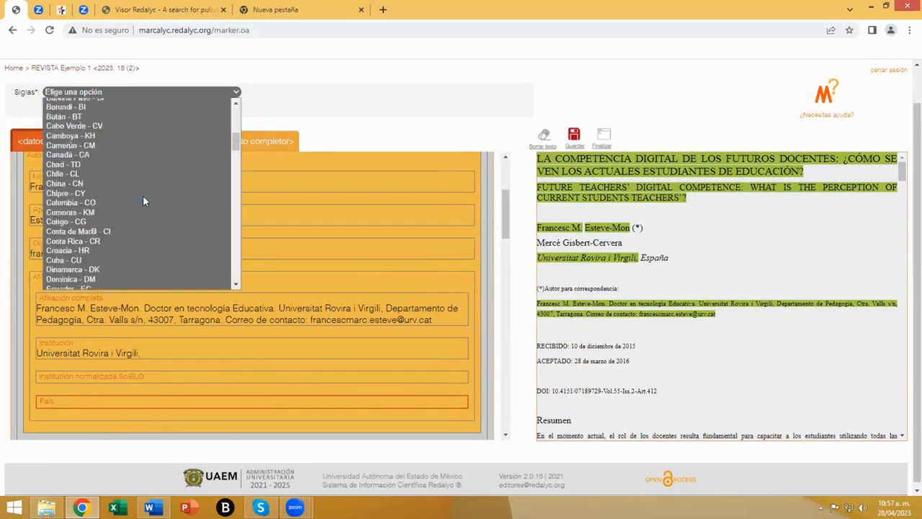
{"action": "scroll", "coordinate": [128, 197], "scroll_direction": "down", "scroll_amount": 3}
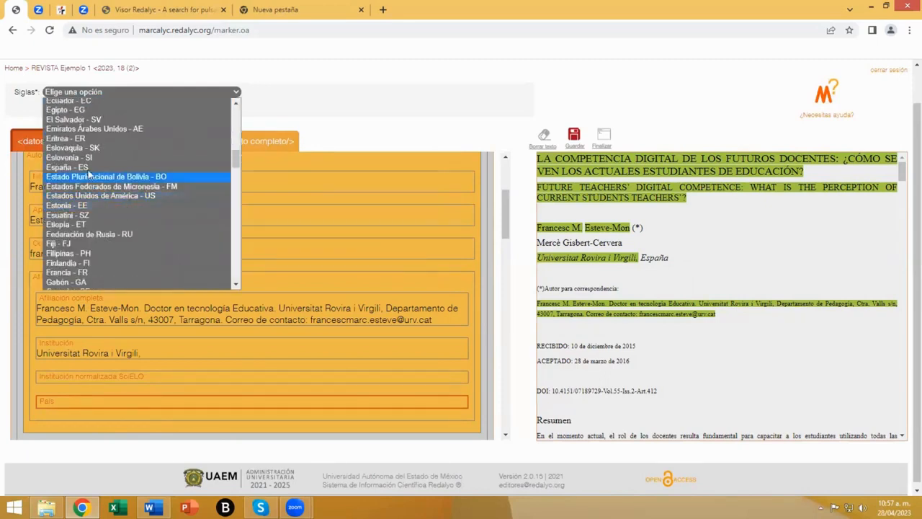
{"action": "left_click", "coordinate": [66, 166]}
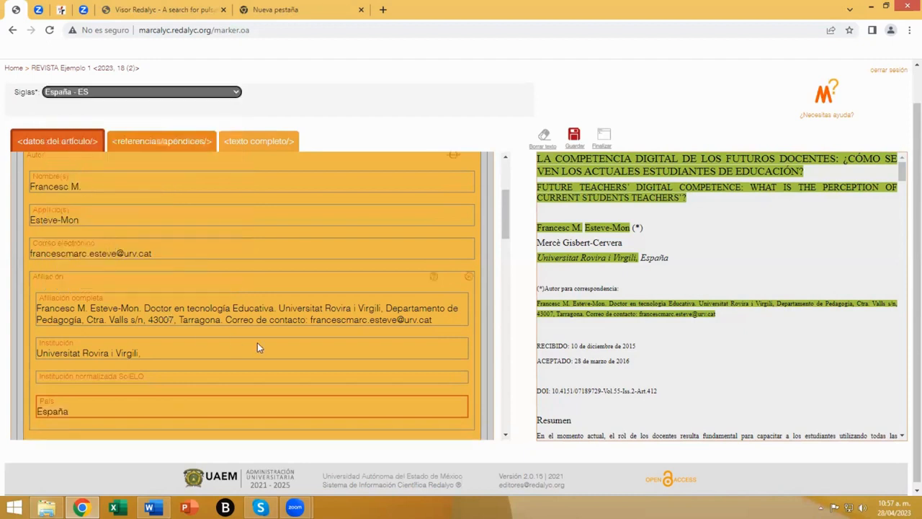
Step: Add a second author entry to the authors group and remove the empty entry again
{"action": "scroll", "coordinate": [245, 358], "scroll_direction": "up", "scroll_amount": 1}
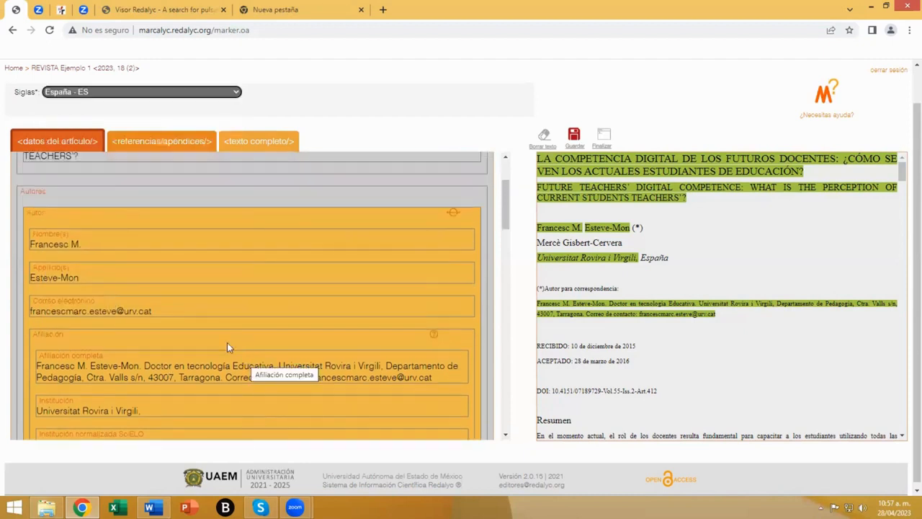
{"action": "left_click", "coordinate": [39, 200]}
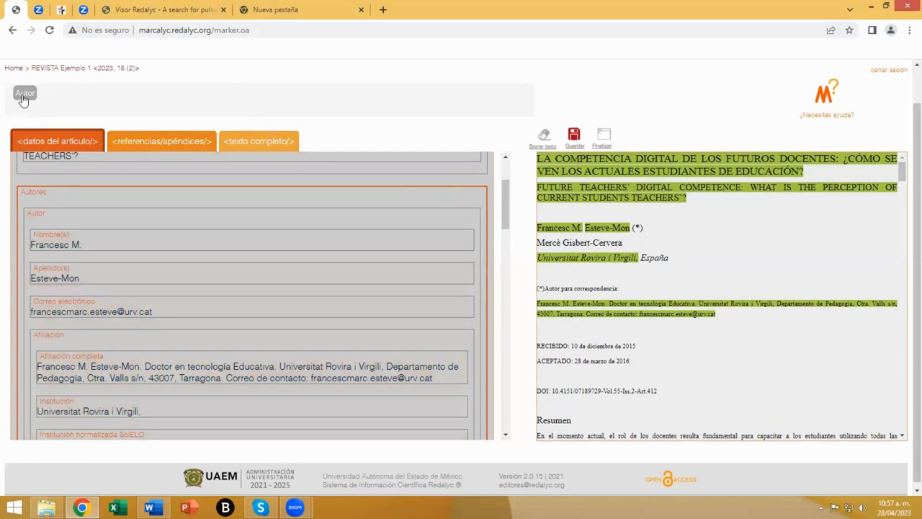
{"action": "left_click", "coordinate": [25, 94]}
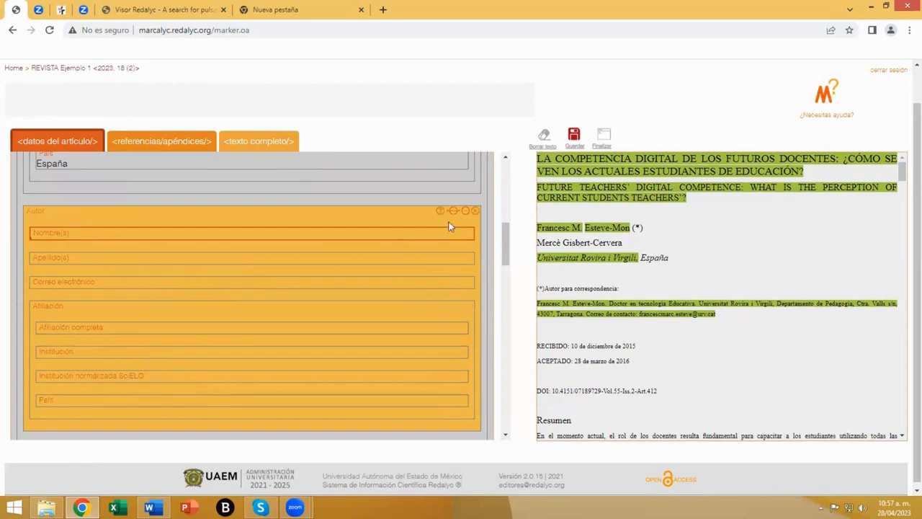
{"action": "left_click", "coordinate": [475, 211]}
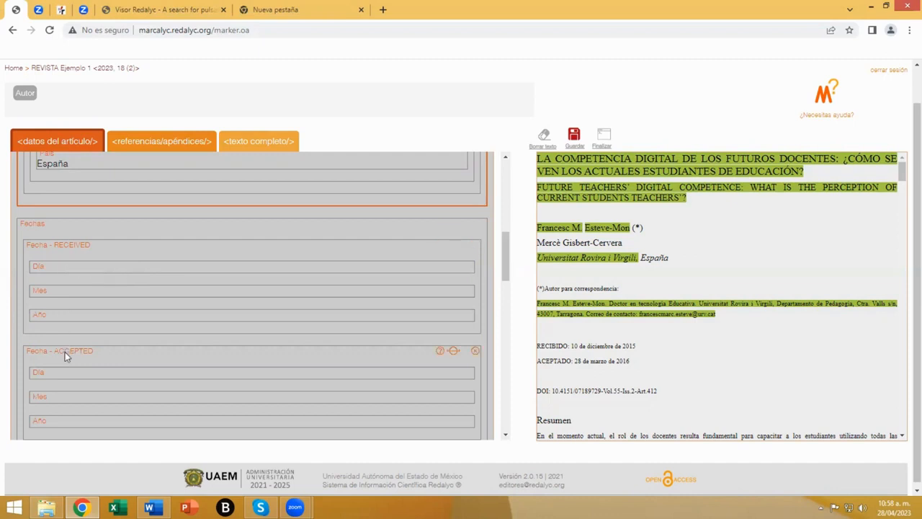
Step: Set the article's received date to 10 December 2015, as given in the article text
{"action": "left_click", "coordinate": [81, 252]}
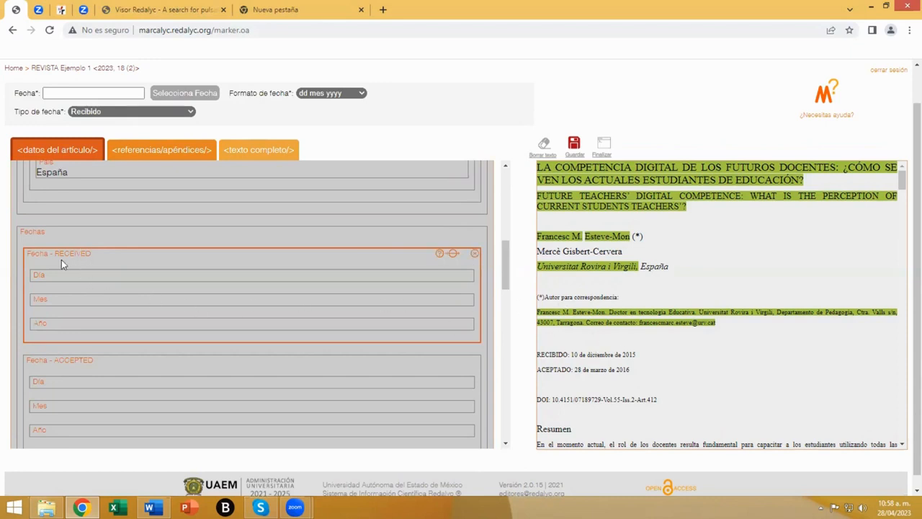
{"action": "left_click", "coordinate": [185, 97]}
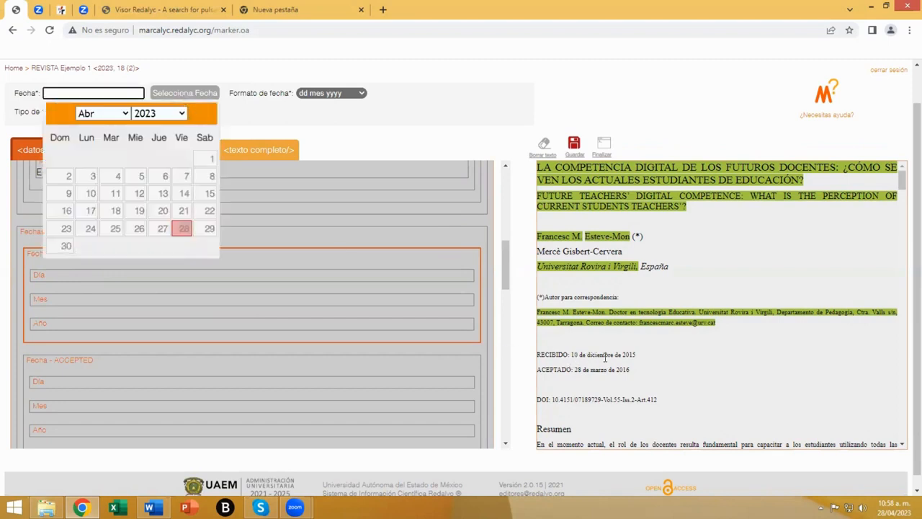
{"action": "left_click", "coordinate": [177, 115]}
{"action": "left_click", "coordinate": [150, 271]}
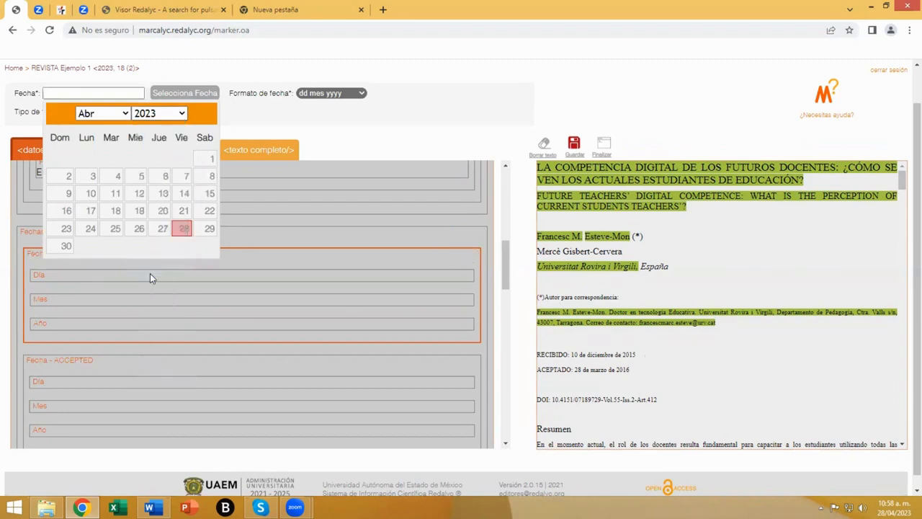
{"action": "left_click", "coordinate": [126, 115]}
{"action": "left_click", "coordinate": [102, 270]}
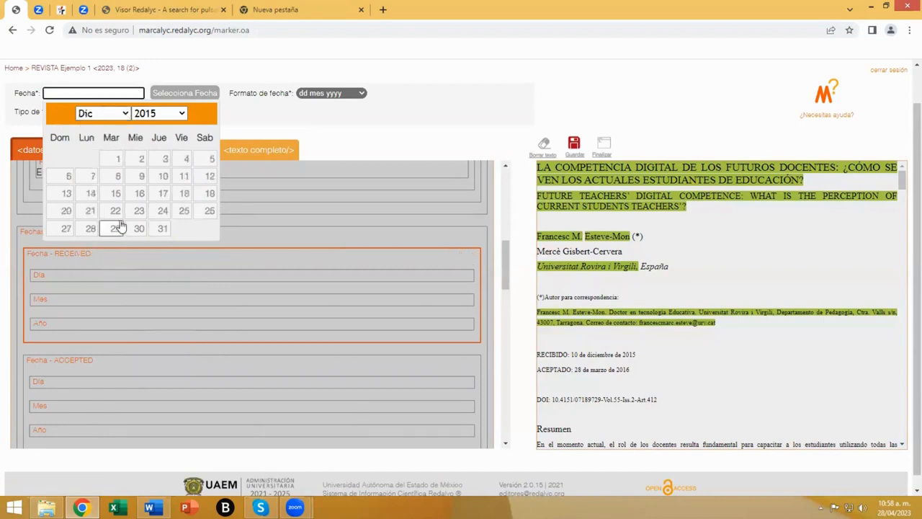
{"action": "left_click", "coordinate": [157, 180]}
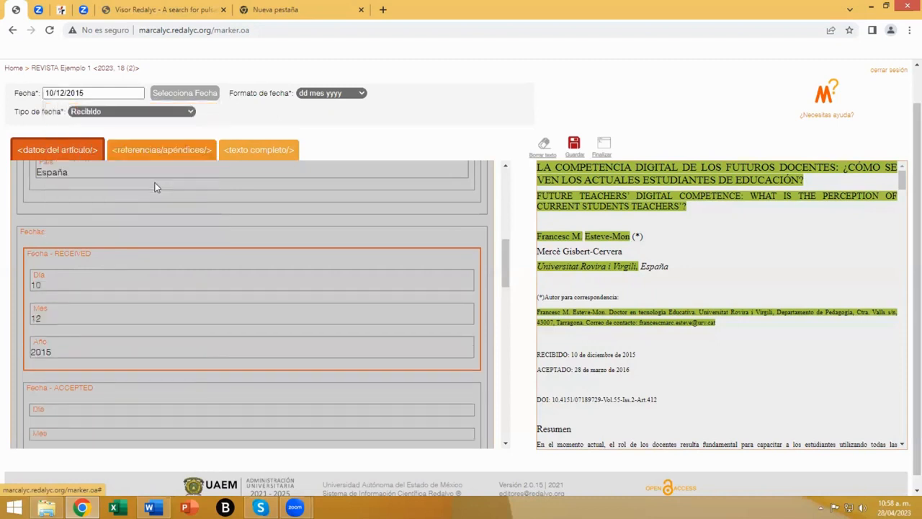
Step: Set the date of the accepted (Aceptado) entry to 28 March 2016
{"action": "scroll", "coordinate": [108, 288], "scroll_direction": "down", "scroll_amount": 2}
{"action": "left_click", "coordinate": [78, 274]}
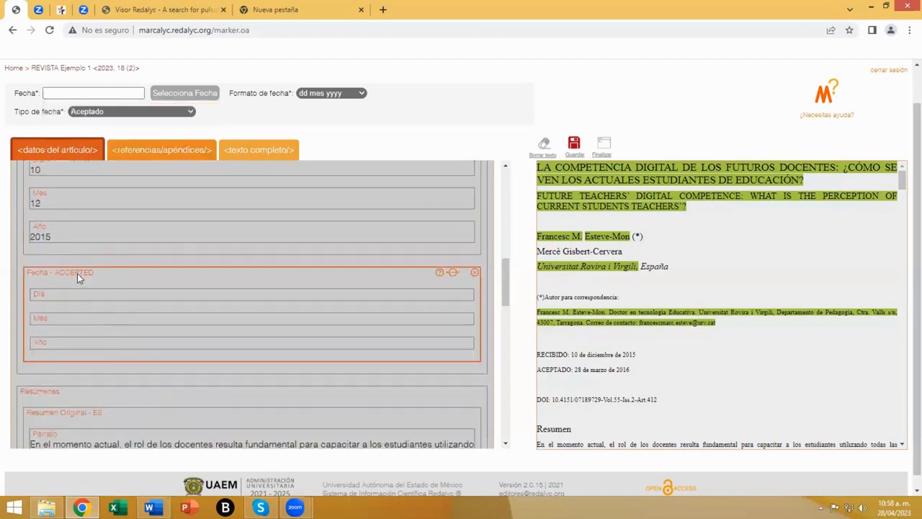
{"action": "left_click", "coordinate": [193, 95]}
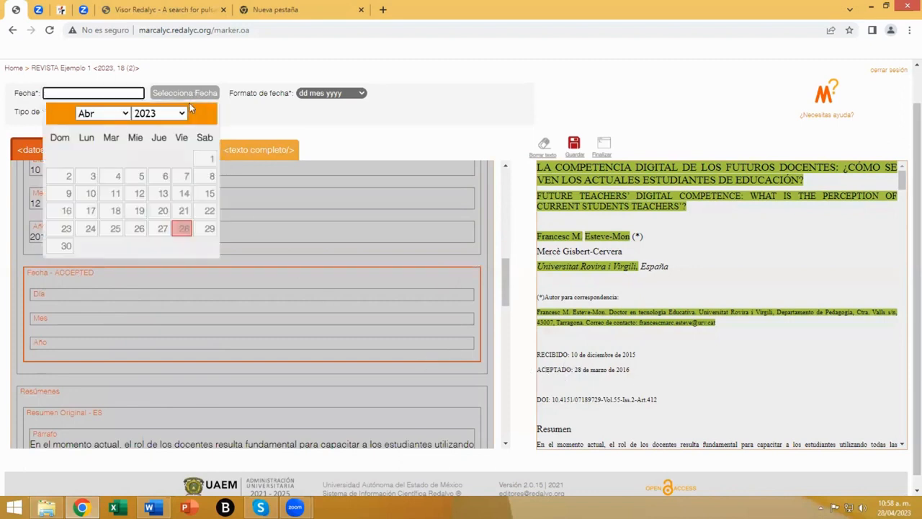
{"action": "left_click", "coordinate": [180, 114]}
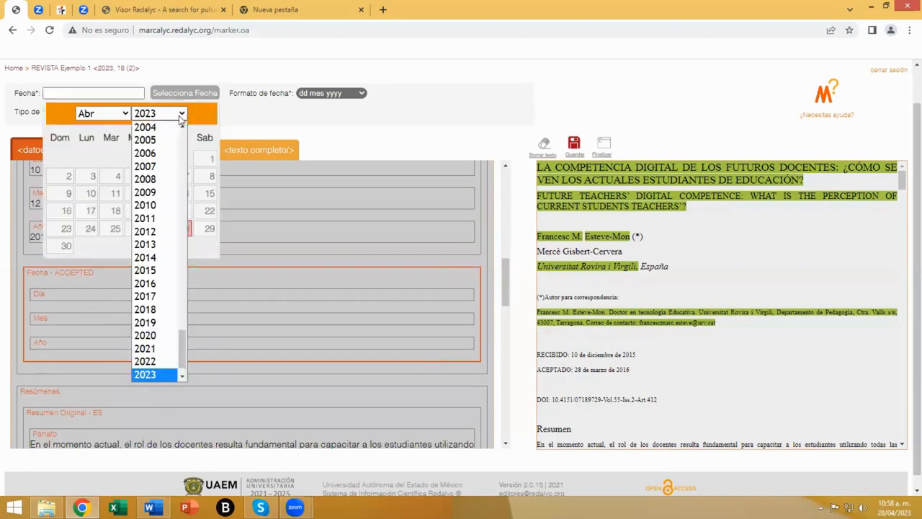
{"action": "left_click", "coordinate": [170, 283]}
{"action": "left_click", "coordinate": [115, 113]}
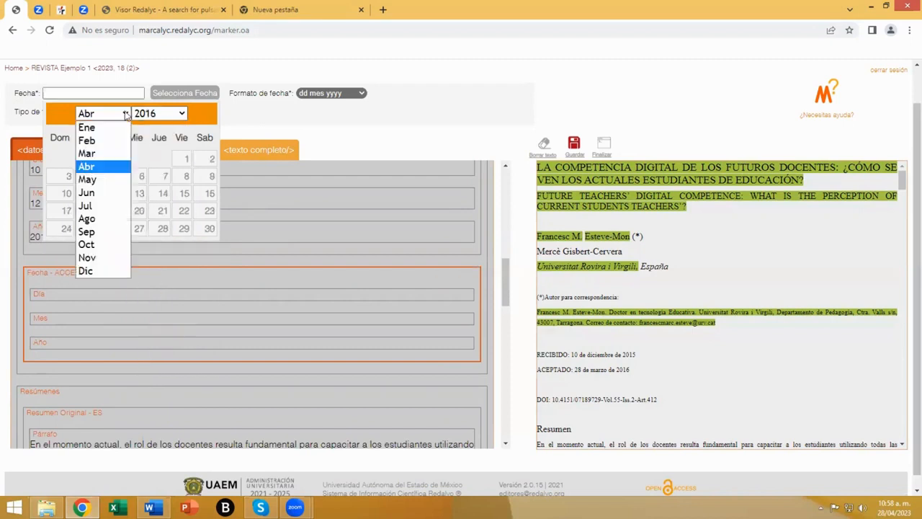
{"action": "left_click", "coordinate": [98, 152]}
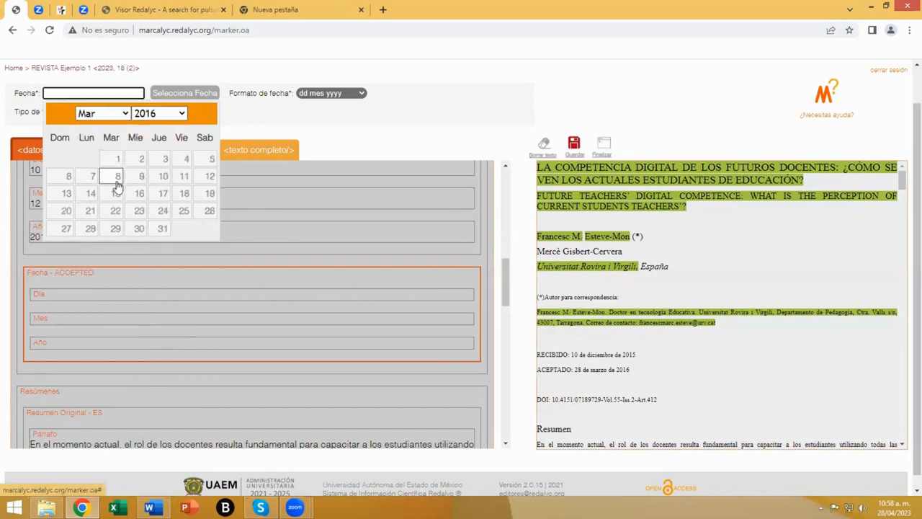
{"action": "left_click", "coordinate": [90, 228]}
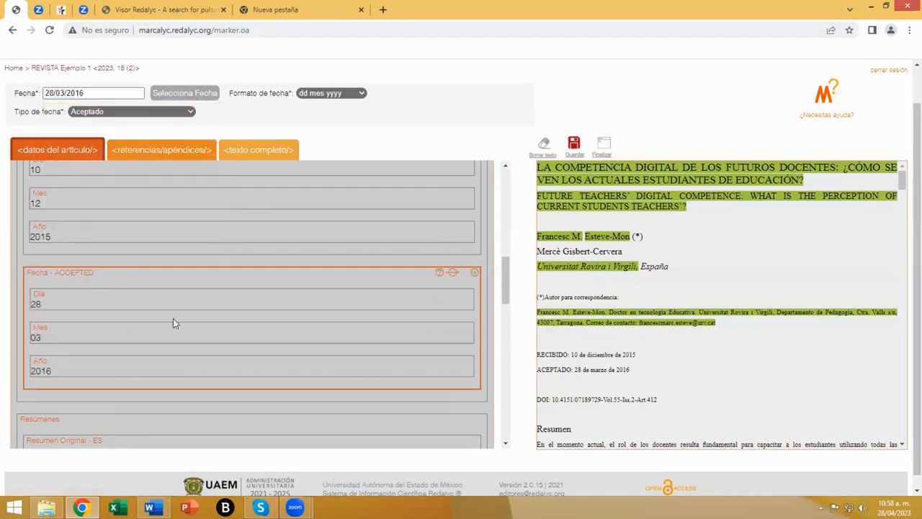
Step: Add a third date entry to Fechas, check its available date types, and delete the entry again
{"action": "scroll", "coordinate": [175, 324], "scroll_direction": "up", "scroll_amount": 3}
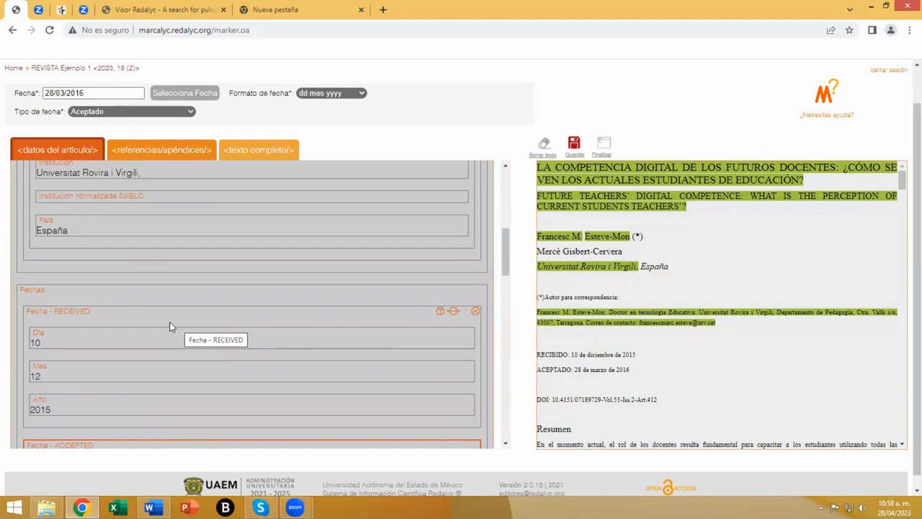
{"action": "left_click", "coordinate": [31, 291]}
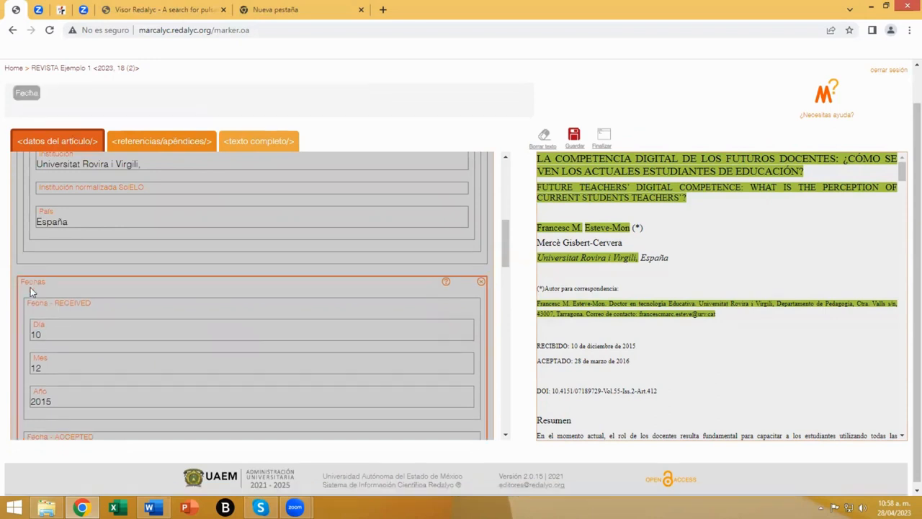
{"action": "left_click", "coordinate": [27, 101]}
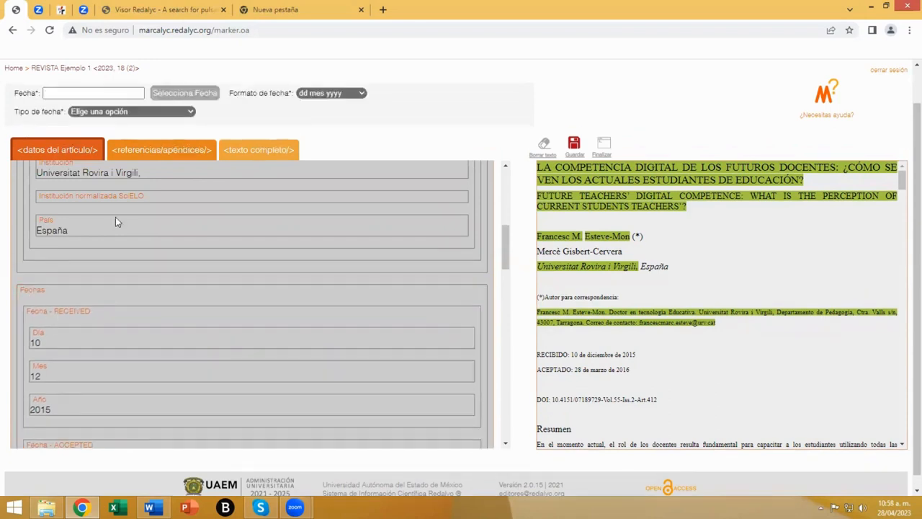
{"action": "scroll", "coordinate": [154, 290], "scroll_direction": "down", "scroll_amount": 4}
{"action": "scroll", "coordinate": [106, 339], "scroll_direction": "down", "scroll_amount": 1}
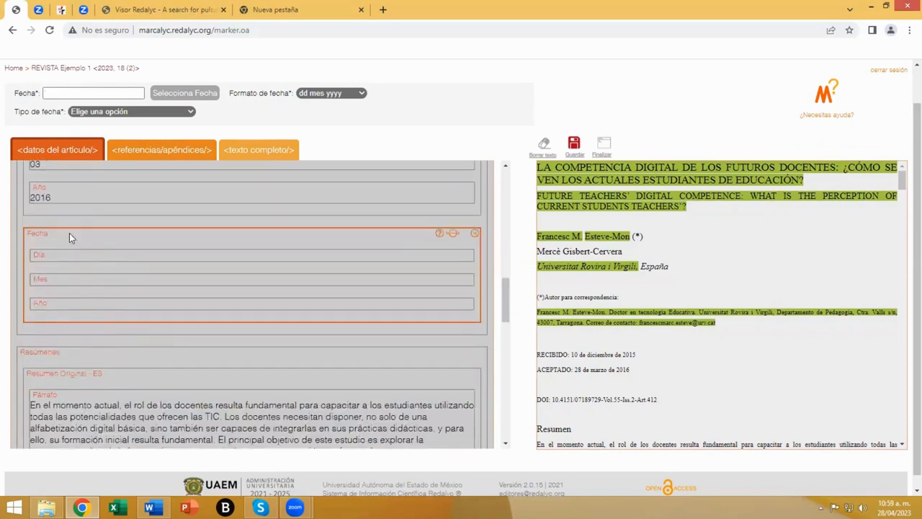
{"action": "left_click", "coordinate": [187, 112]}
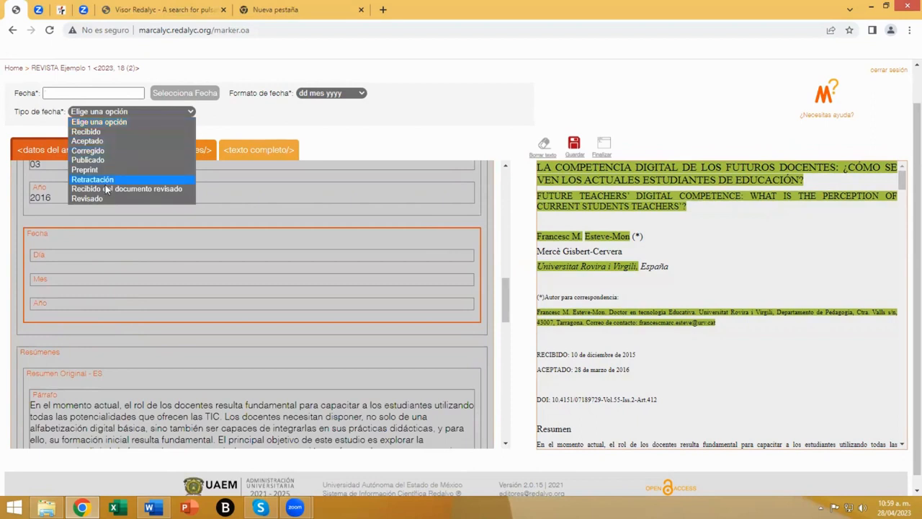
{"action": "left_click", "coordinate": [167, 121]}
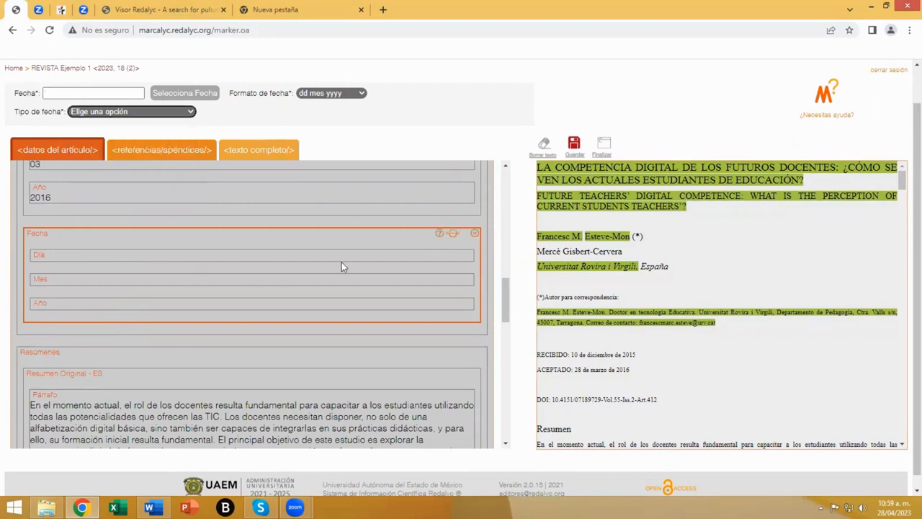
{"action": "left_click", "coordinate": [473, 234]}
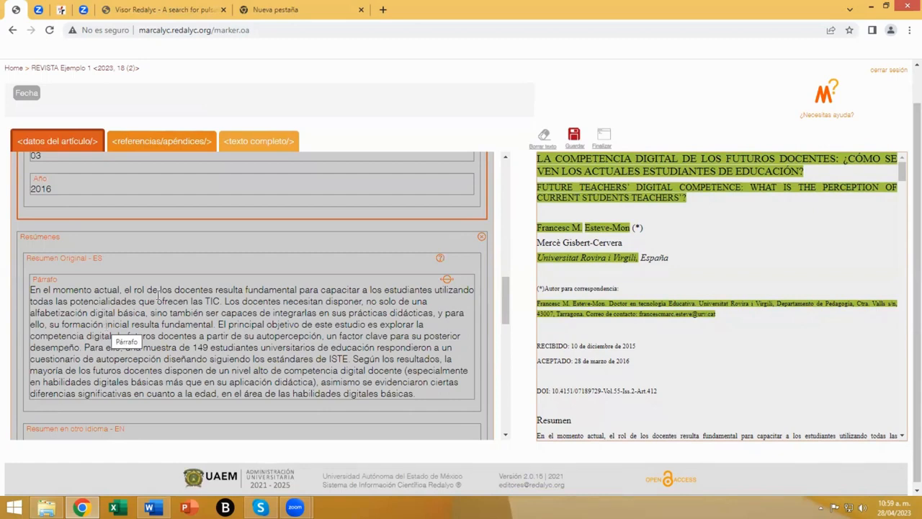
Step: Review the Spanish and English abstracts, both keyword groups and the DOI in the article data
{"action": "scroll", "coordinate": [99, 288], "scroll_direction": "down", "scroll_amount": 1}
{"action": "scroll", "coordinate": [112, 320], "scroll_direction": "down", "scroll_amount": 2}
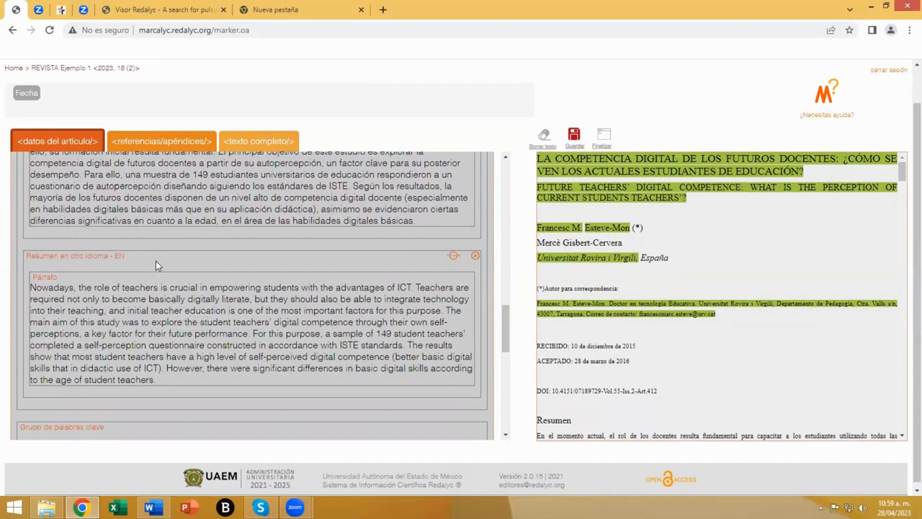
{"action": "scroll", "coordinate": [157, 261], "scroll_direction": "down", "scroll_amount": 2}
{"action": "scroll", "coordinate": [164, 262], "scroll_direction": "down", "scroll_amount": 1}
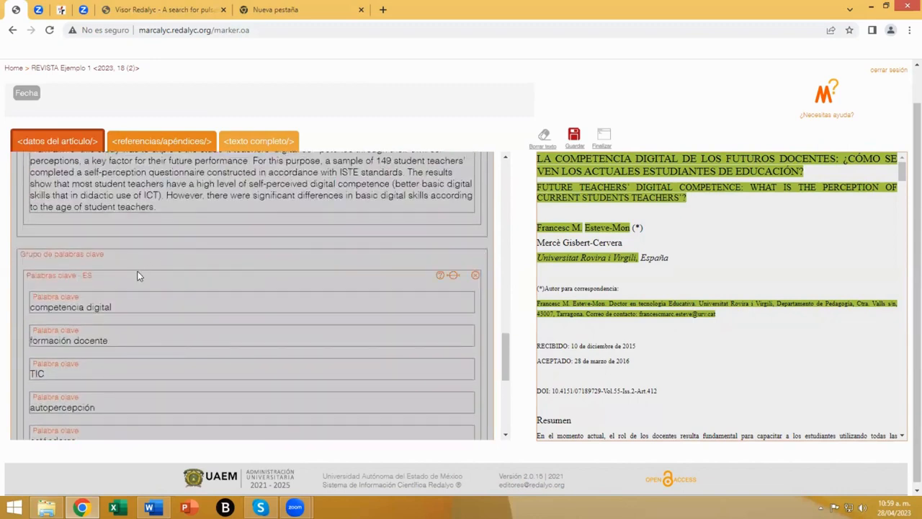
{"action": "scroll", "coordinate": [138, 273], "scroll_direction": "down", "scroll_amount": 3}
{"action": "scroll", "coordinate": [138, 274], "scroll_direction": "down", "scroll_amount": 1}
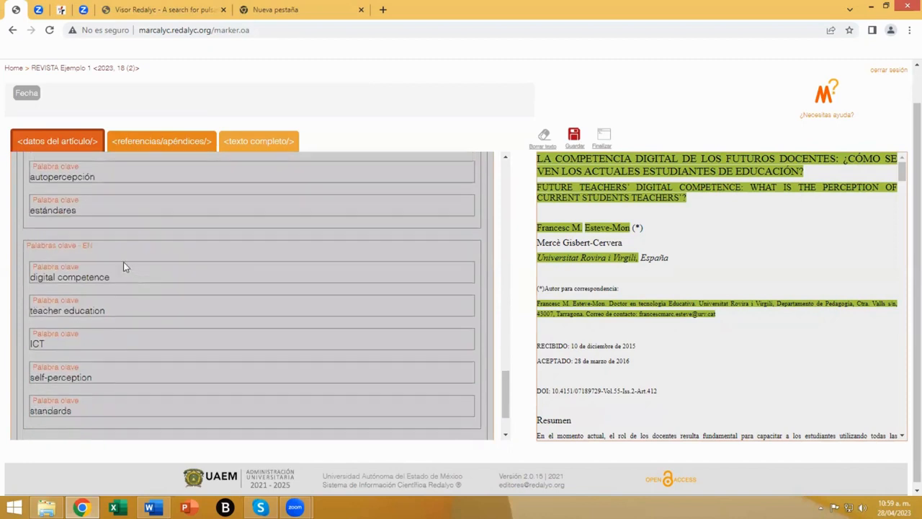
{"action": "scroll", "coordinate": [174, 281], "scroll_direction": "down", "scroll_amount": 1}
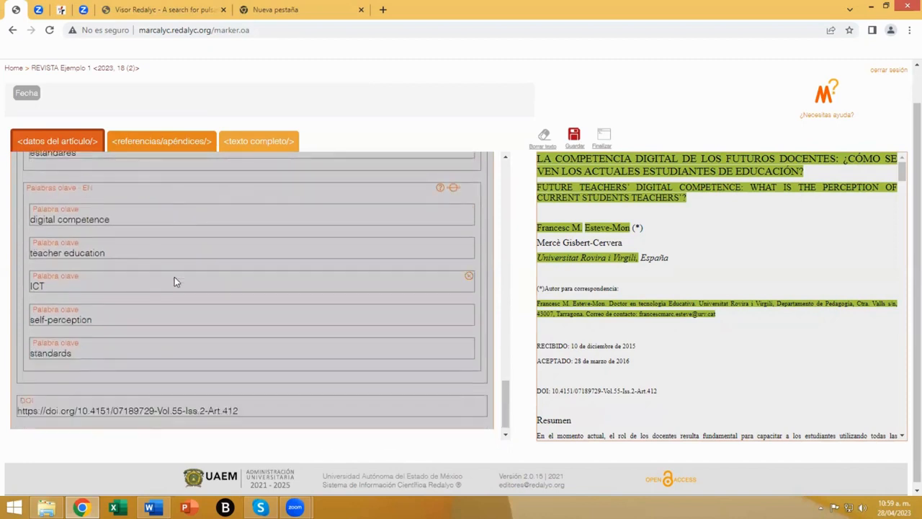
{"action": "scroll", "coordinate": [175, 281], "scroll_direction": "down", "scroll_amount": 1}
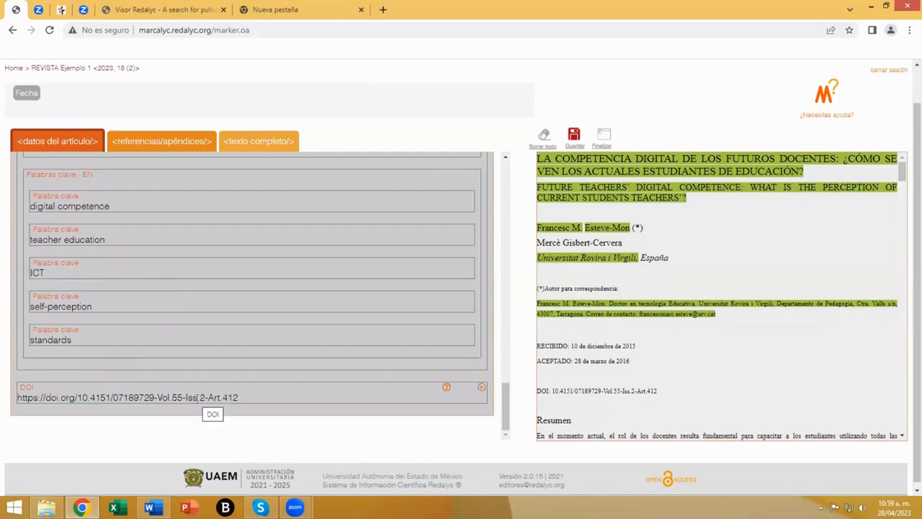
{"action": "scroll", "coordinate": [282, 401], "scroll_direction": "up", "scroll_amount": 15}
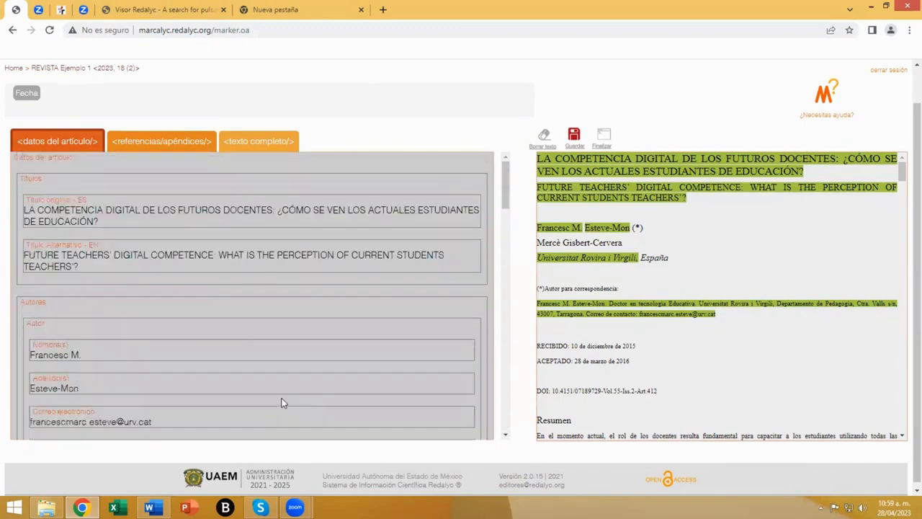
Step: Add a Financiamientos section and fill its source with "Ministerio de Economía y Competitividad del Gobierno de España" from the Agradecimientos paragraph
{"action": "left_click", "coordinate": [33, 166]}
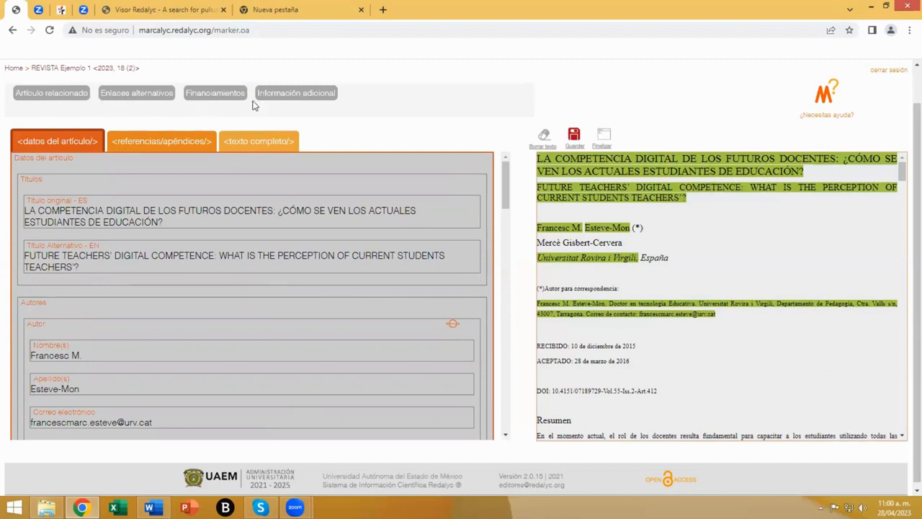
{"action": "left_click", "coordinate": [213, 97]}
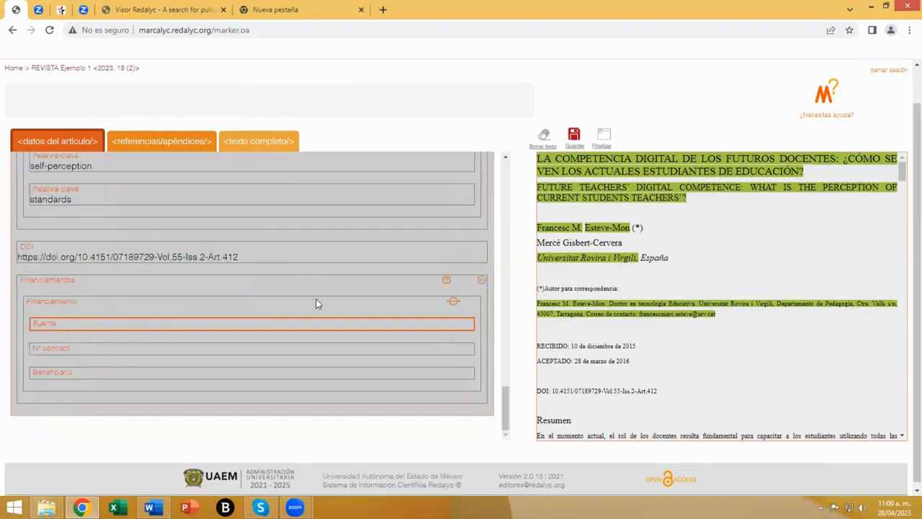
{"action": "scroll", "coordinate": [646, 323], "scroll_direction": "down", "scroll_amount": 1}
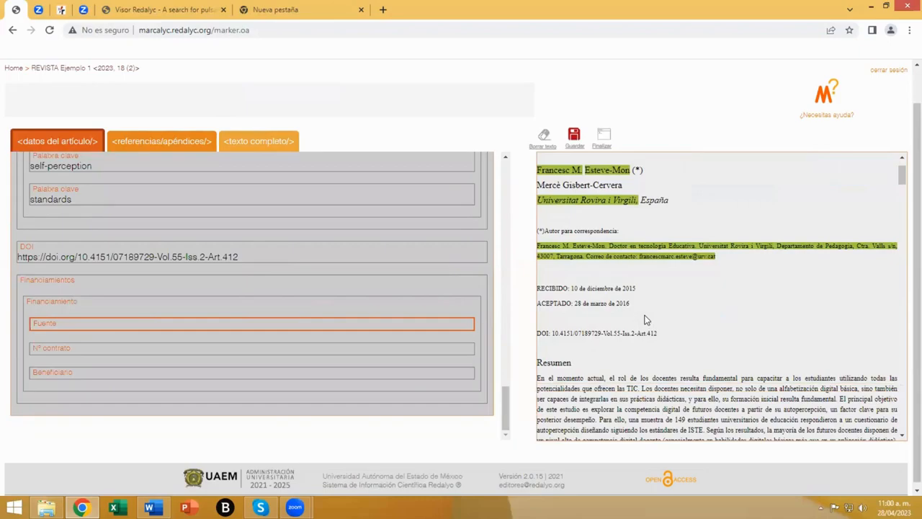
{"action": "scroll", "coordinate": [646, 322], "scroll_direction": "down", "scroll_amount": 5}
{"action": "scroll", "coordinate": [646, 321], "scroll_direction": "down", "scroll_amount": 10}
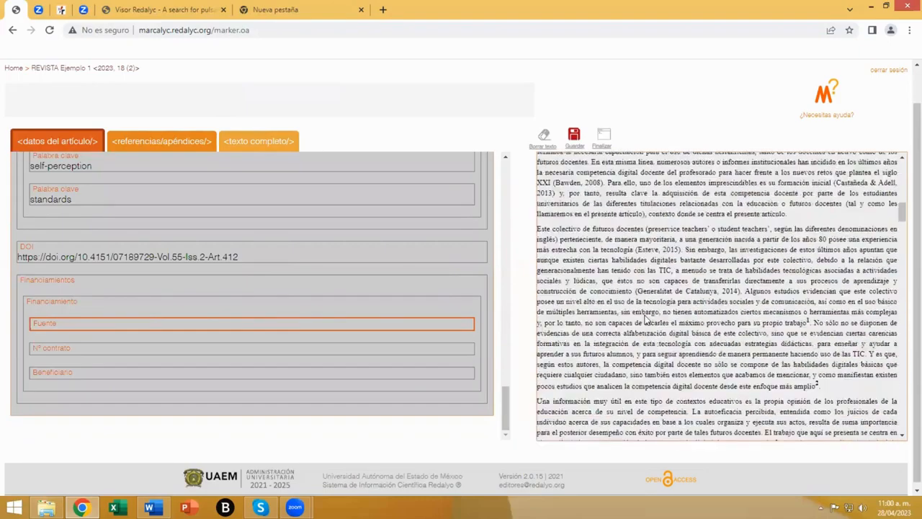
{"action": "scroll", "coordinate": [646, 320], "scroll_direction": "down", "scroll_amount": 15}
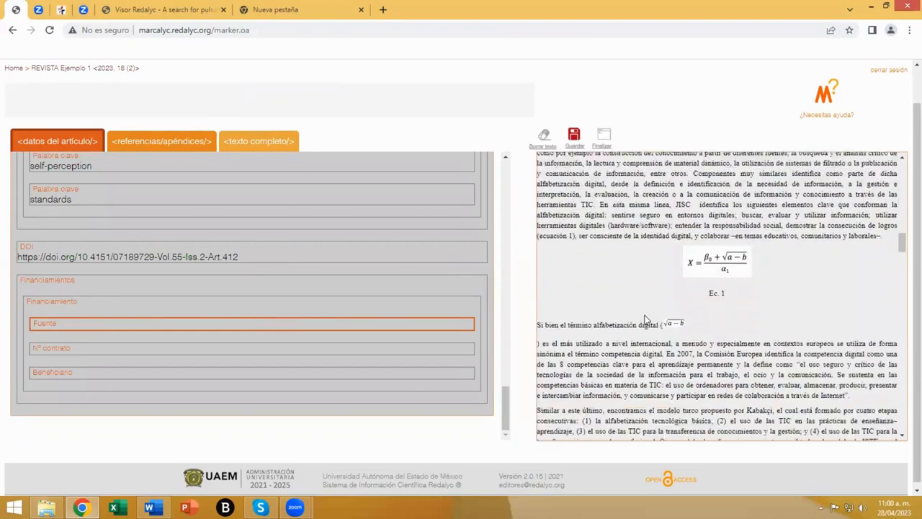
{"action": "scroll", "coordinate": [646, 321], "scroll_direction": "down", "scroll_amount": 15}
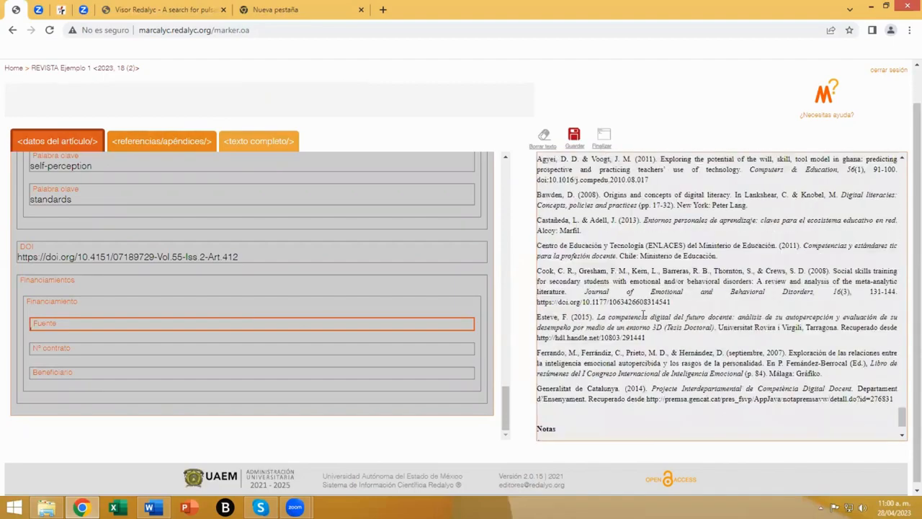
{"action": "scroll", "coordinate": [643, 315], "scroll_direction": "down", "scroll_amount": 2}
{"action": "scroll", "coordinate": [643, 314], "scroll_direction": "up", "scroll_amount": 10}
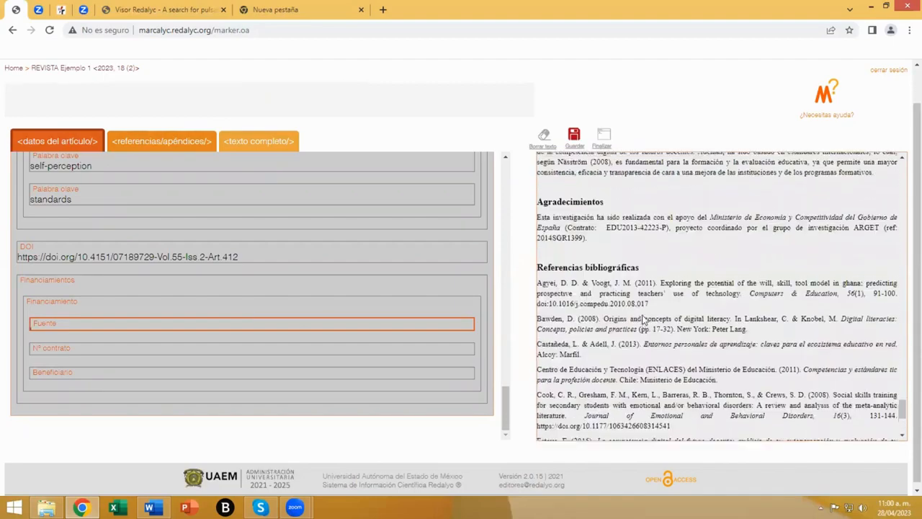
{"action": "scroll", "coordinate": [600, 335], "scroll_direction": "down", "scroll_amount": 3}
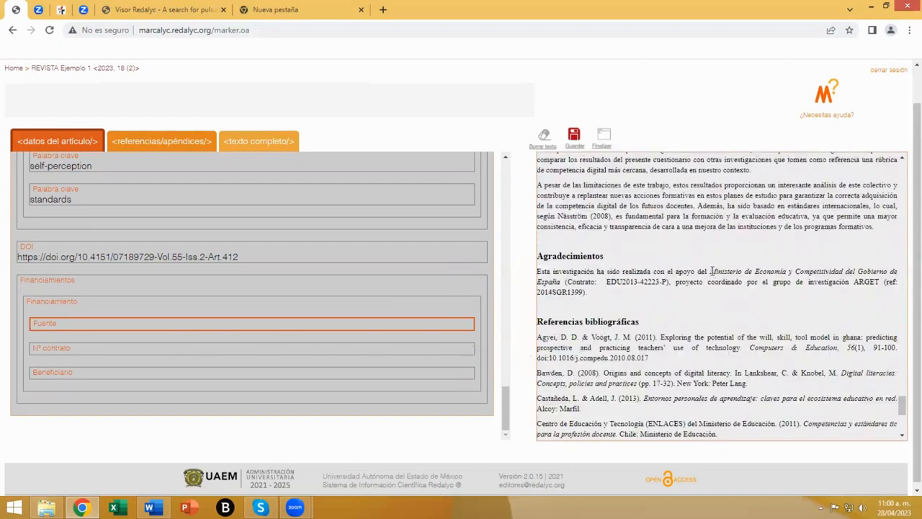
{"action": "left_click_drag", "start_coordinate": [710, 272], "coordinate": [566, 281]}
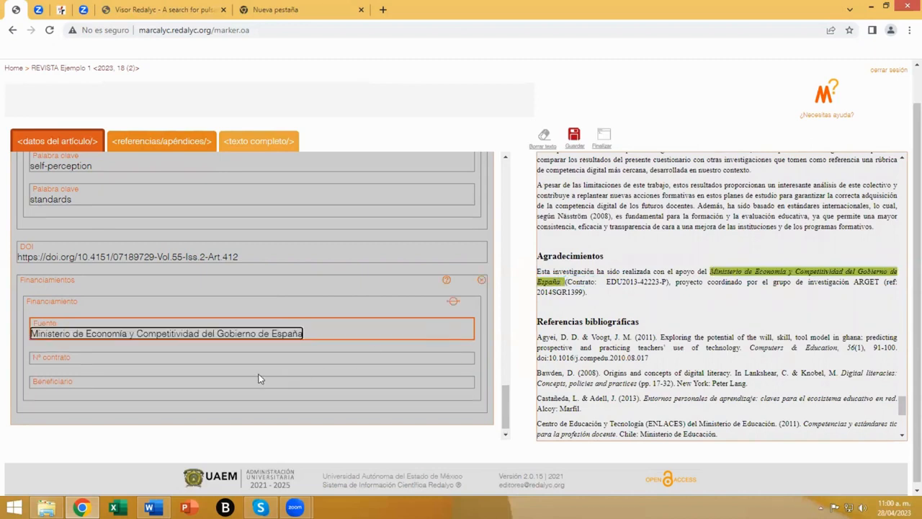
Step: Fill the funding entry's contract number with EDU2013-42223-P and its beneficiary with the article's Spanish title from the source text
{"action": "left_click", "coordinate": [239, 360]}
{"action": "left_click_drag", "start_coordinate": [606, 282], "coordinate": [667, 283]}
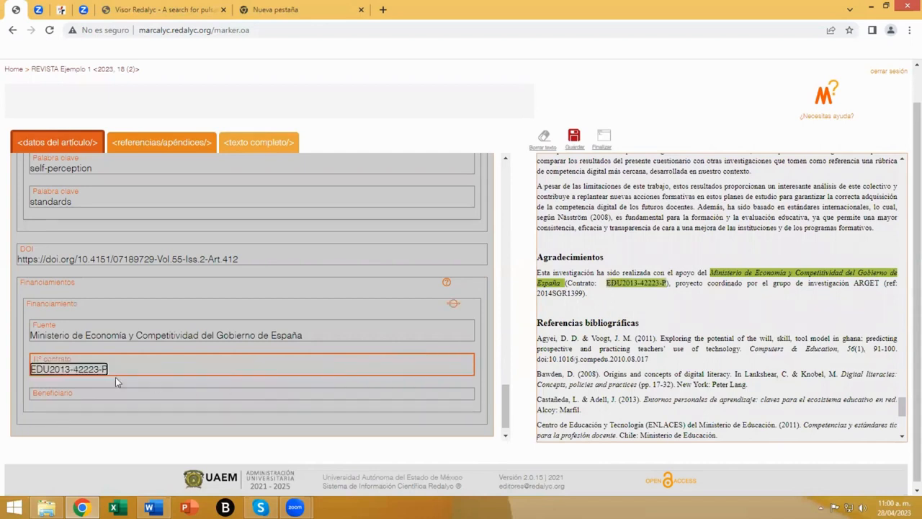
{"action": "left_click", "coordinate": [65, 393]}
{"action": "scroll", "coordinate": [788, 364], "scroll_direction": "up", "scroll_amount": 4}
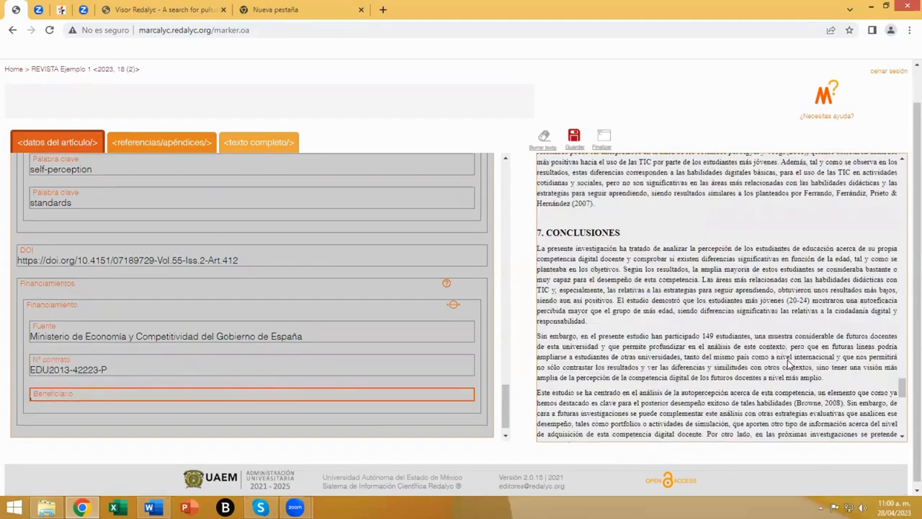
{"action": "scroll", "coordinate": [788, 362], "scroll_direction": "up", "scroll_amount": 15}
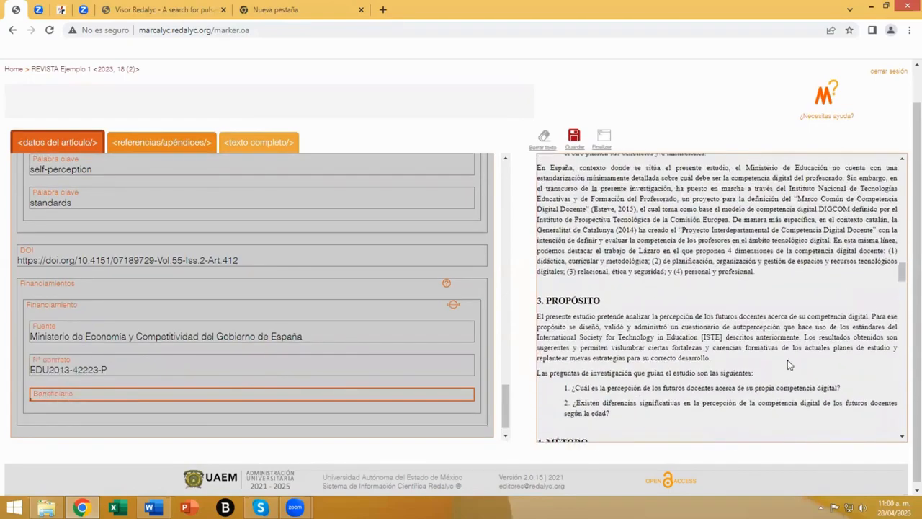
{"action": "scroll", "coordinate": [788, 364], "scroll_direction": "up", "scroll_amount": 15}
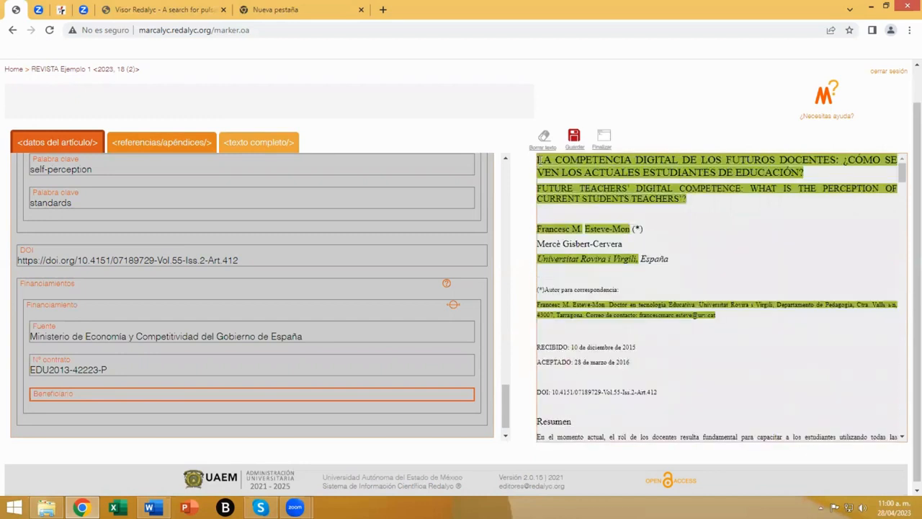
{"action": "left_click_drag", "start_coordinate": [538, 160], "coordinate": [802, 172]}
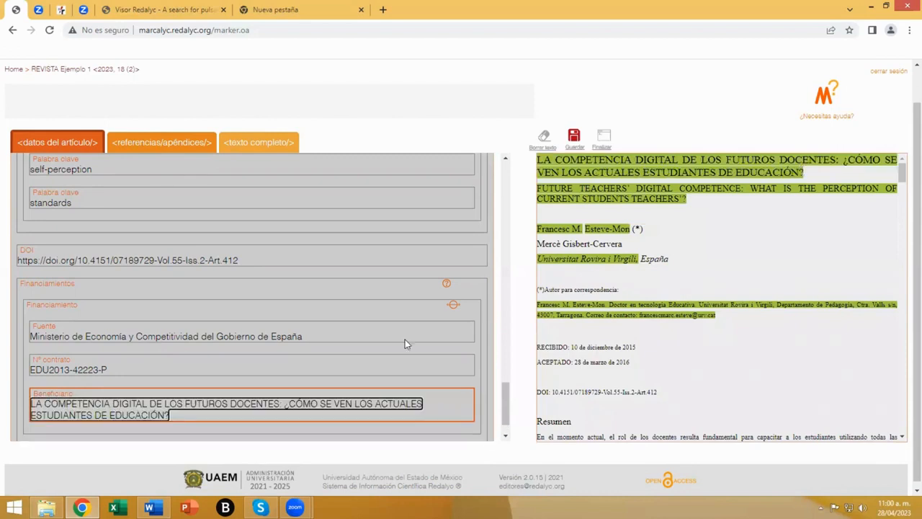
Step: Set the funding entry's type to Contrato and save the article markup
{"action": "left_click", "coordinate": [54, 313]}
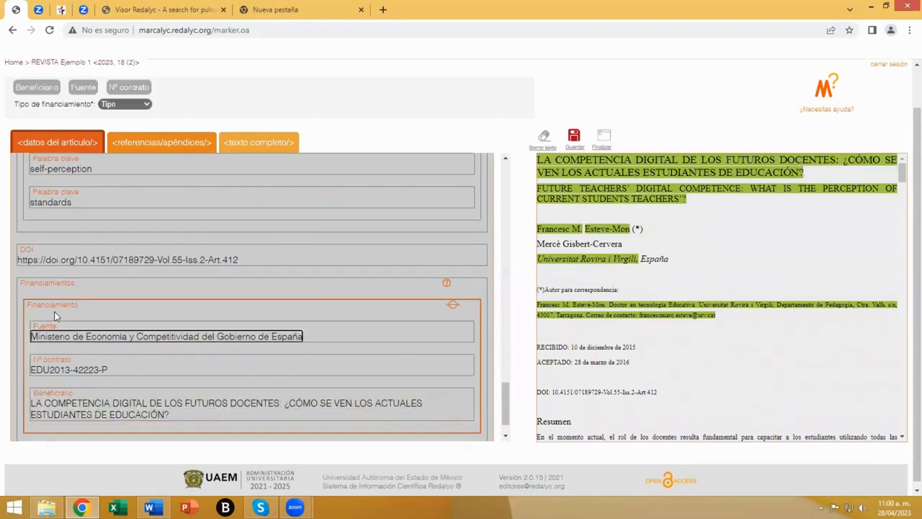
{"action": "left_click", "coordinate": [140, 106]}
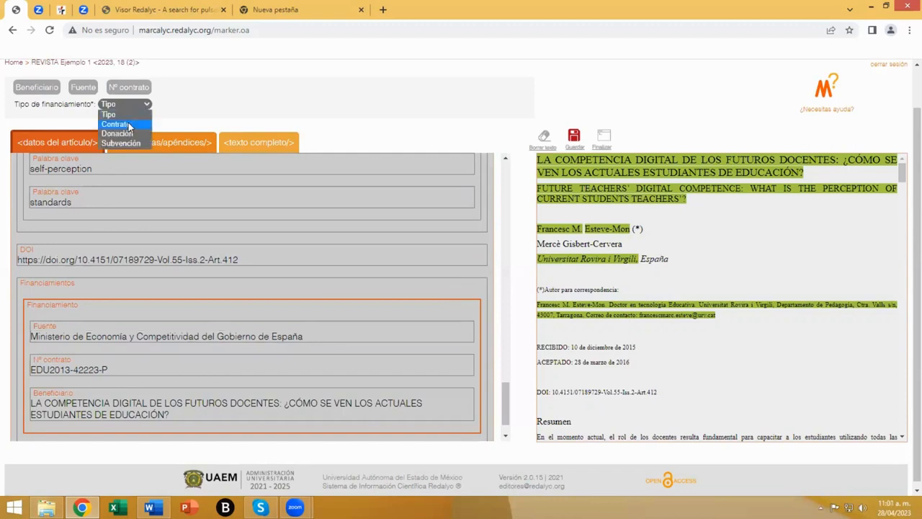
{"action": "left_click", "coordinate": [128, 115]}
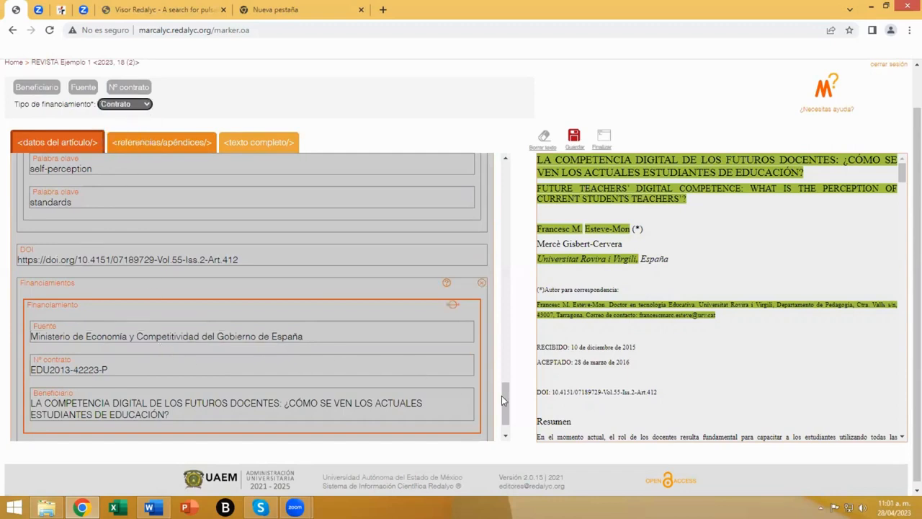
{"action": "left_click", "coordinate": [505, 332]}
{"action": "scroll", "coordinate": [505, 332], "scroll_direction": "up", "scroll_amount": 15}
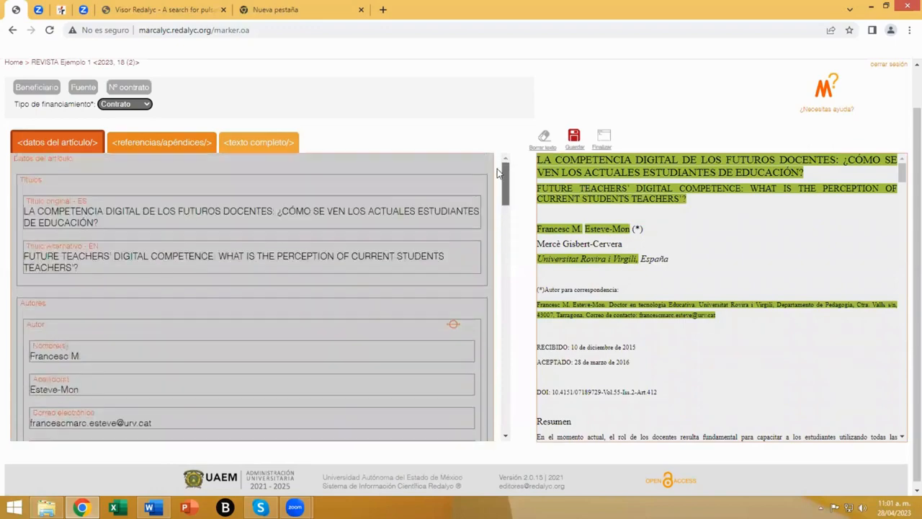
{"action": "mouse_move", "coordinate": [507, 185]}
{"action": "left_mouse_down"}
{"action": "mouse_move", "coordinate": [503, 409]}
{"action": "mouse_move", "coordinate": [506, 173]}
{"action": "left_mouse_up"}
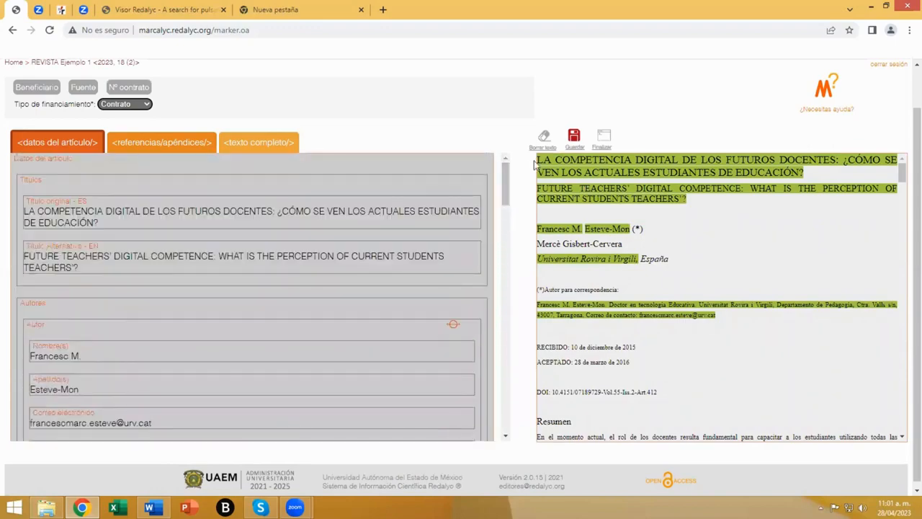
{"action": "left_click", "coordinate": [573, 140]}
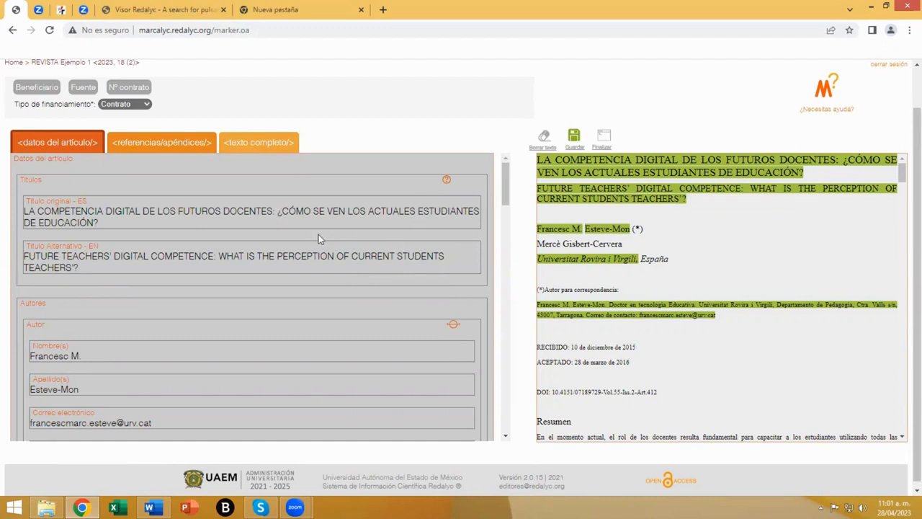
Step: Open the article's full-text markup and examine the sections Introducción, La competencia digital docente and Propósito with their paragraphs
{"action": "scroll", "coordinate": [288, 241], "scroll_direction": "up", "scroll_amount": 1}
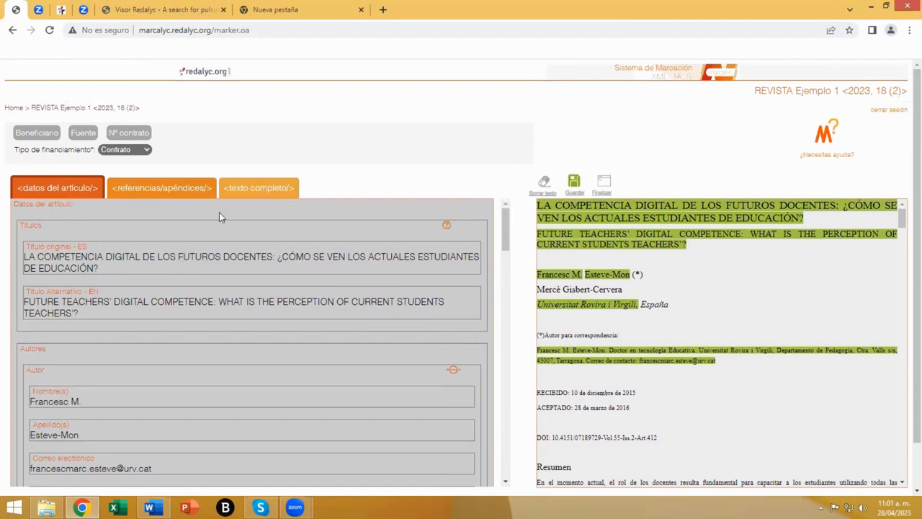
{"action": "left_click", "coordinate": [250, 192]}
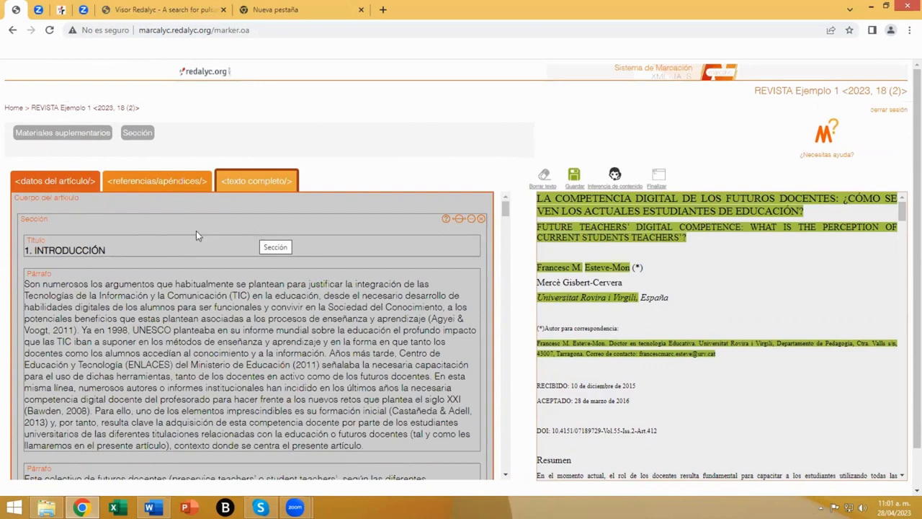
{"action": "left_click", "coordinate": [122, 218]}
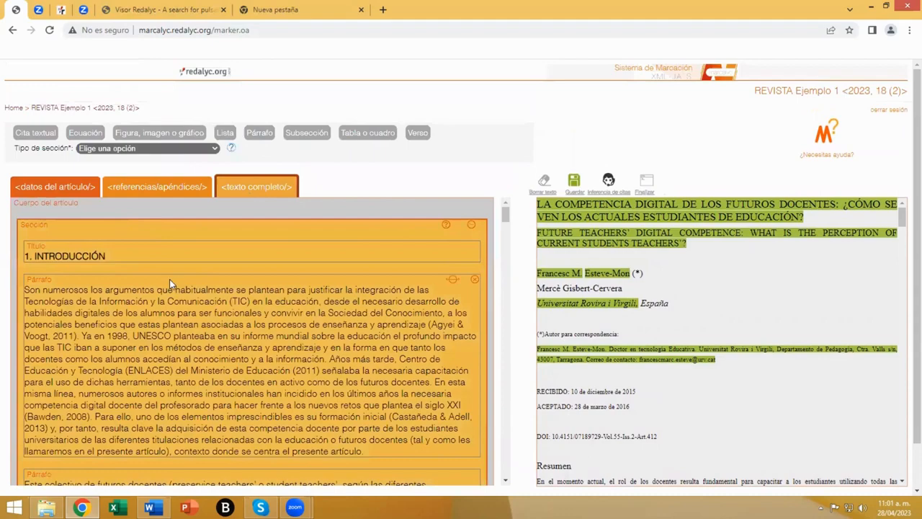
{"action": "scroll", "coordinate": [169, 278], "scroll_direction": "down", "scroll_amount": 10}
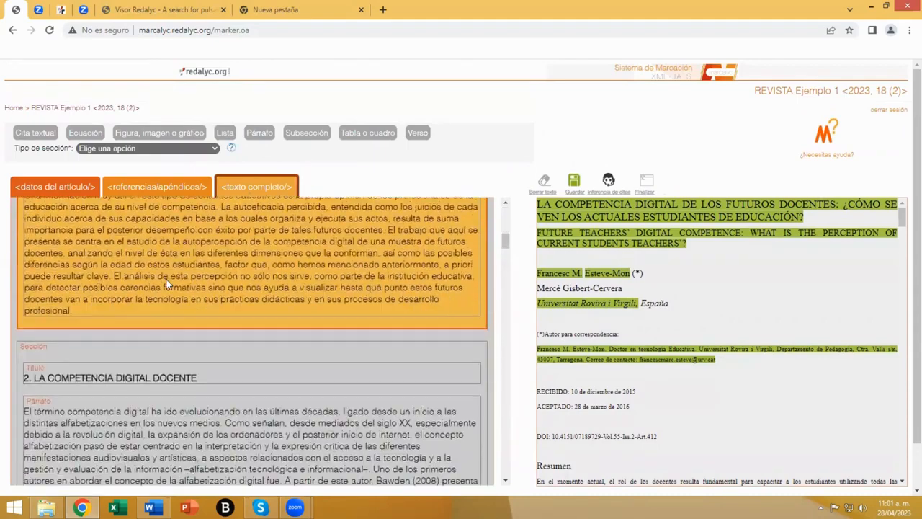
{"action": "scroll", "coordinate": [165, 283], "scroll_direction": "down", "scroll_amount": 2}
{"action": "left_click", "coordinate": [72, 261]}
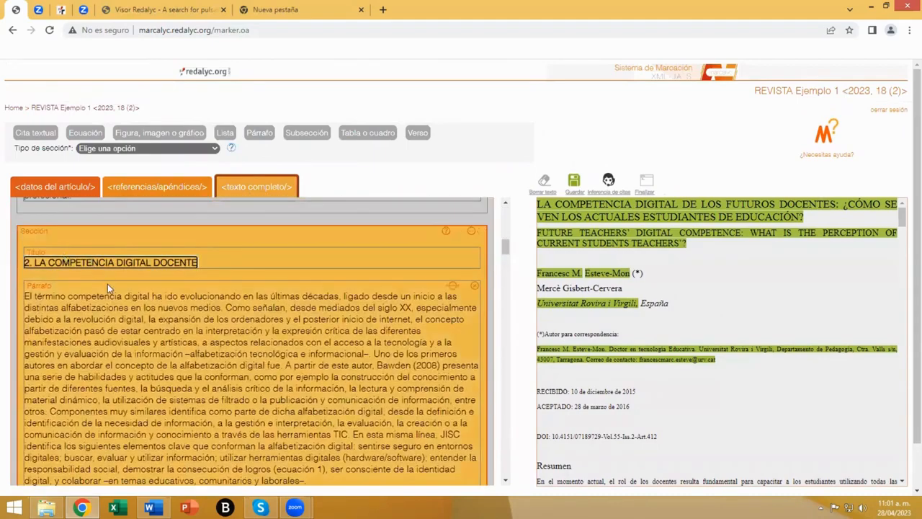
{"action": "scroll", "coordinate": [108, 284], "scroll_direction": "down", "scroll_amount": 10}
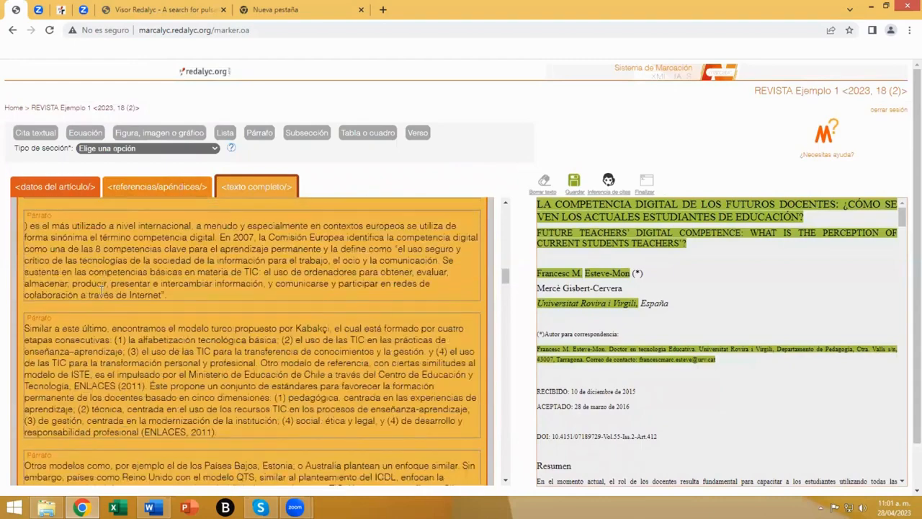
{"action": "scroll", "coordinate": [103, 286], "scroll_direction": "down", "scroll_amount": 3}
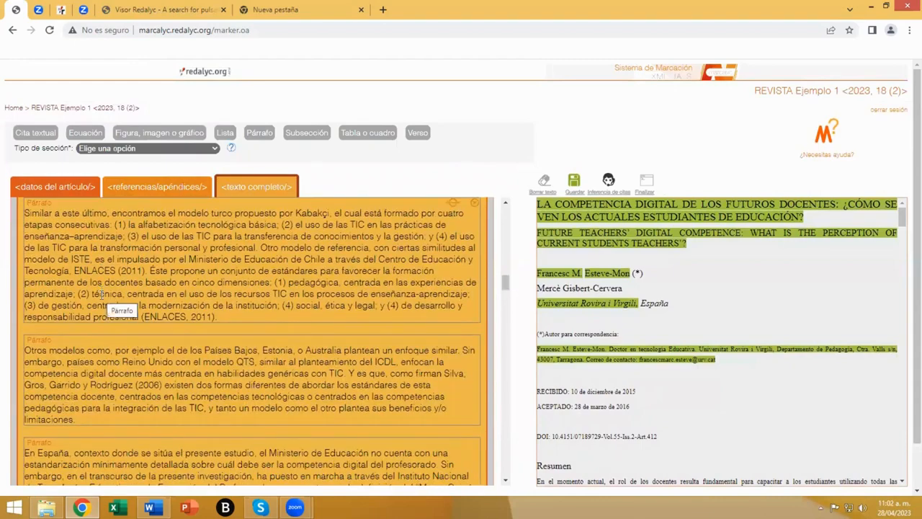
{"action": "scroll", "coordinate": [102, 295], "scroll_direction": "down", "scroll_amount": 8}
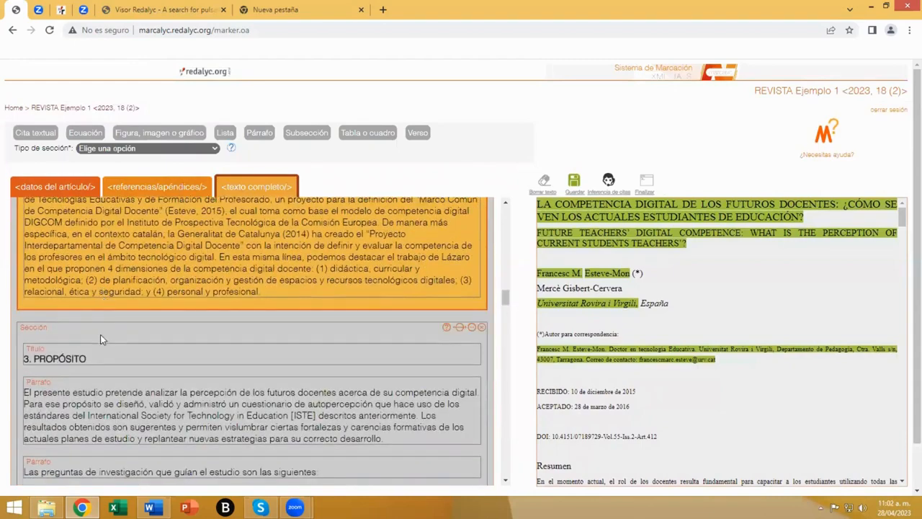
{"action": "left_click", "coordinate": [100, 336]}
{"action": "scroll", "coordinate": [103, 360], "scroll_direction": "down", "scroll_amount": 2}
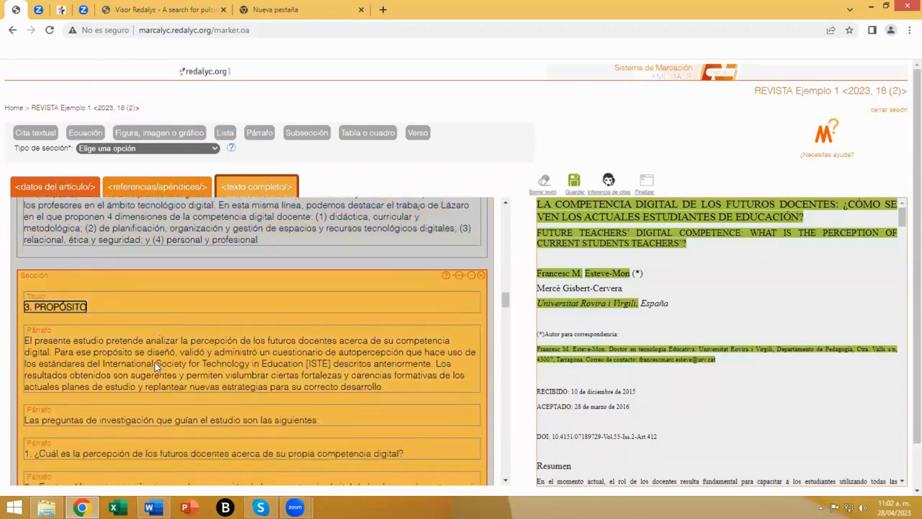
{"action": "scroll", "coordinate": [243, 382], "scroll_direction": "up", "scroll_amount": 10}
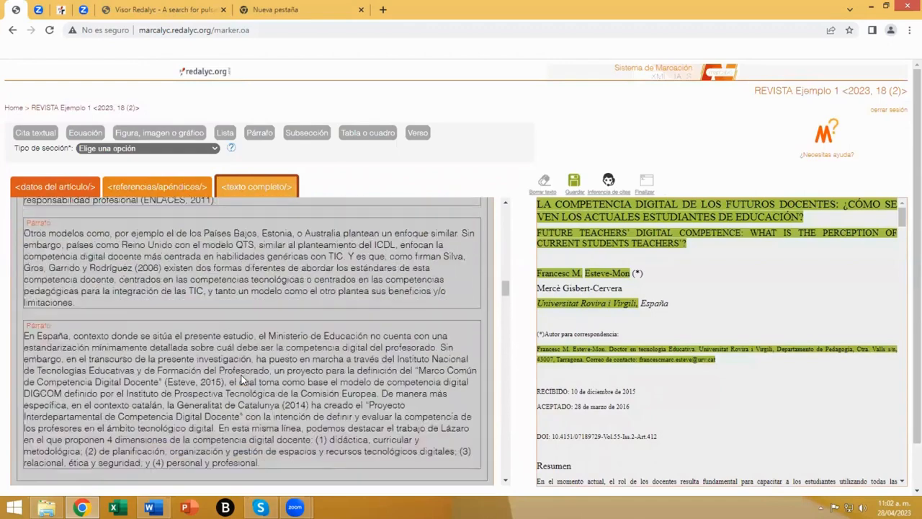
{"action": "scroll", "coordinate": [243, 381], "scroll_direction": "up", "scroll_amount": 6}
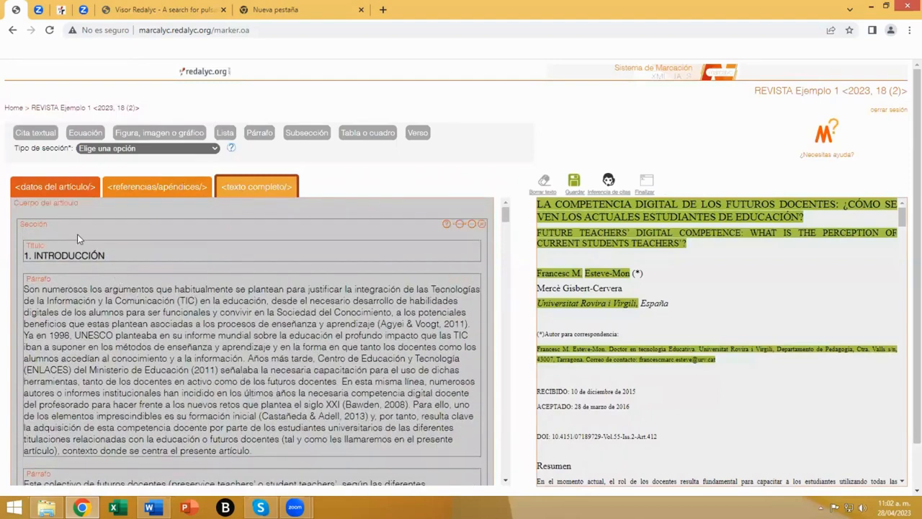
Step: In the second Introducción paragraph, replace the extra period after "su propio trabajo" with the footnote number 1 shown in the source text
{"action": "left_click", "coordinate": [77, 235]}
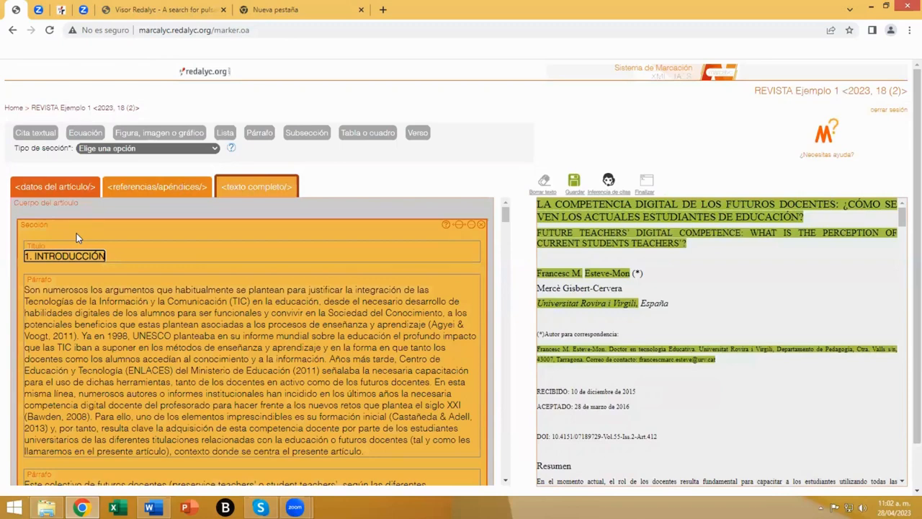
{"action": "scroll", "coordinate": [697, 373], "scroll_direction": "down", "scroll_amount": 3}
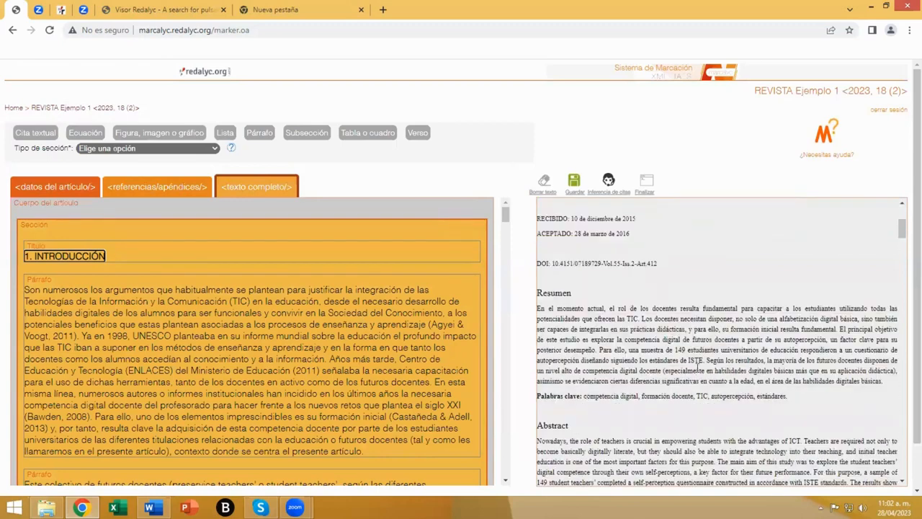
{"action": "scroll", "coordinate": [697, 369], "scroll_direction": "down", "scroll_amount": 1}
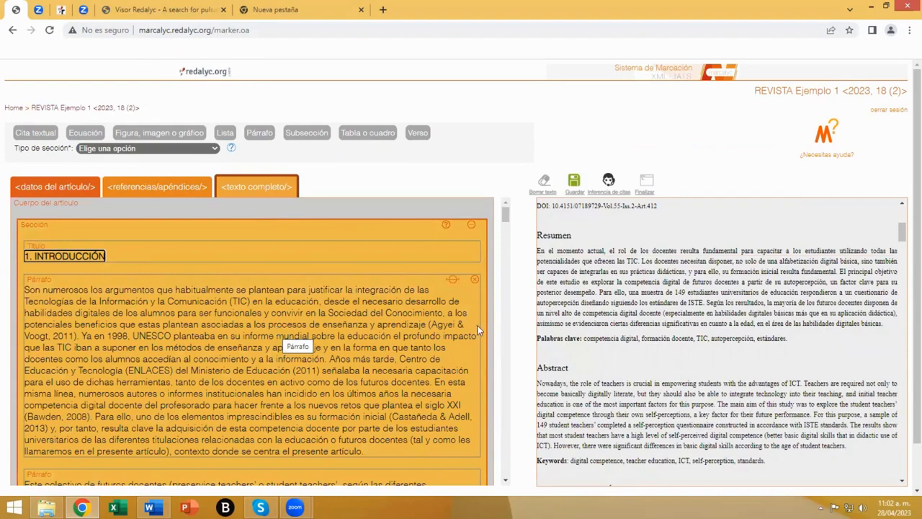
{"action": "scroll", "coordinate": [631, 315], "scroll_direction": "down", "scroll_amount": 3}
{"action": "scroll", "coordinate": [630, 315], "scroll_direction": "down", "scroll_amount": 1}
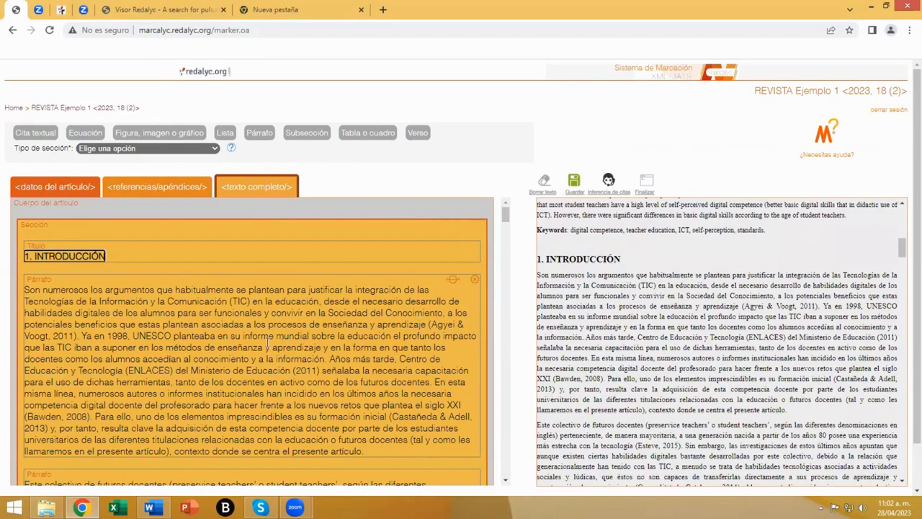
{"action": "scroll", "coordinate": [336, 347], "scroll_direction": "down", "scroll_amount": 3}
{"action": "scroll", "coordinate": [336, 347], "scroll_direction": "down", "scroll_amount": 1}
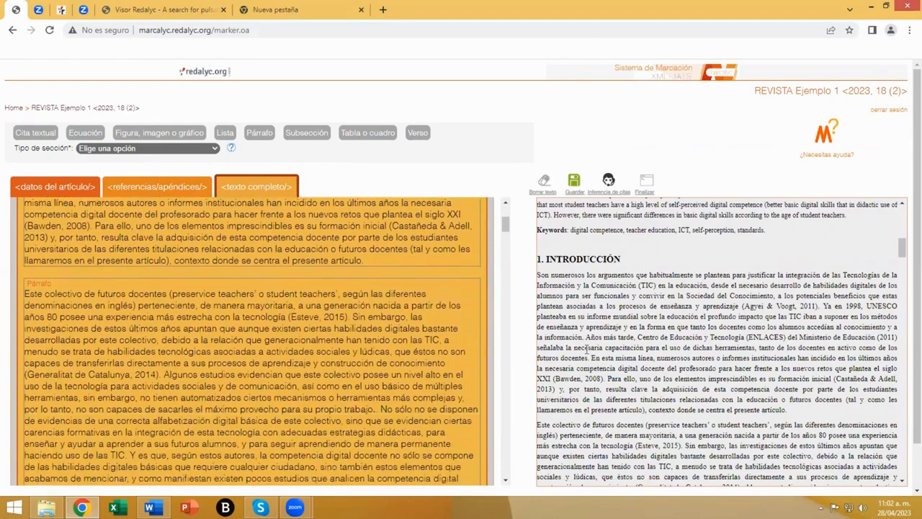
{"action": "scroll", "coordinate": [633, 350], "scroll_direction": "down", "scroll_amount": 2}
{"action": "scroll", "coordinate": [634, 350], "scroll_direction": "down", "scroll_amount": 1}
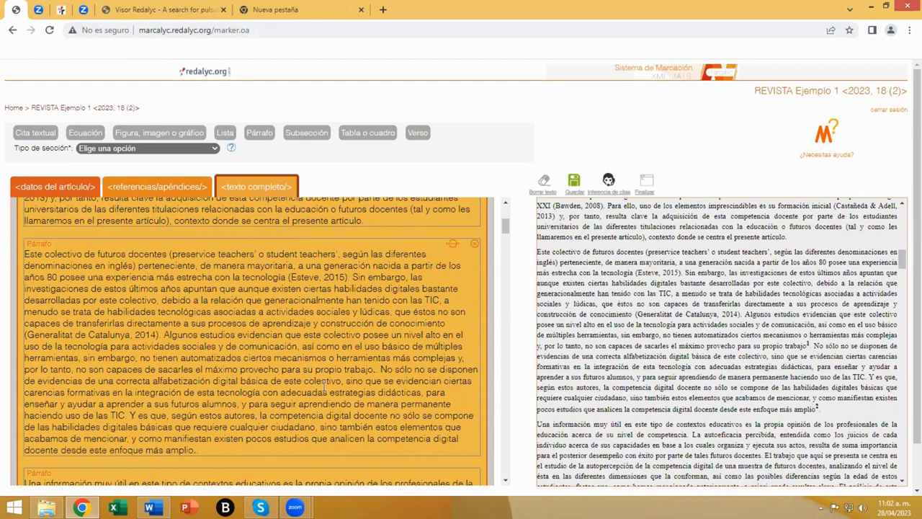
{"action": "left_click", "coordinate": [388, 381]}
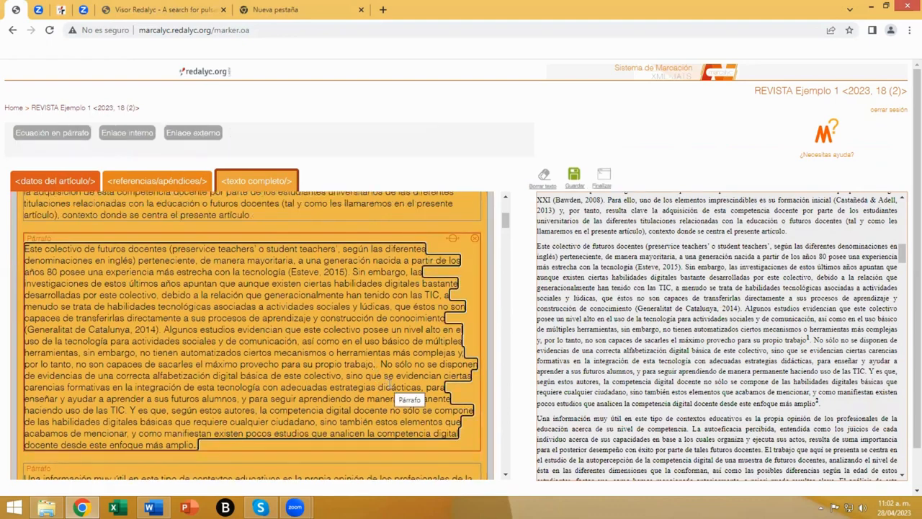
{"action": "key", "text": "BackSpace"}
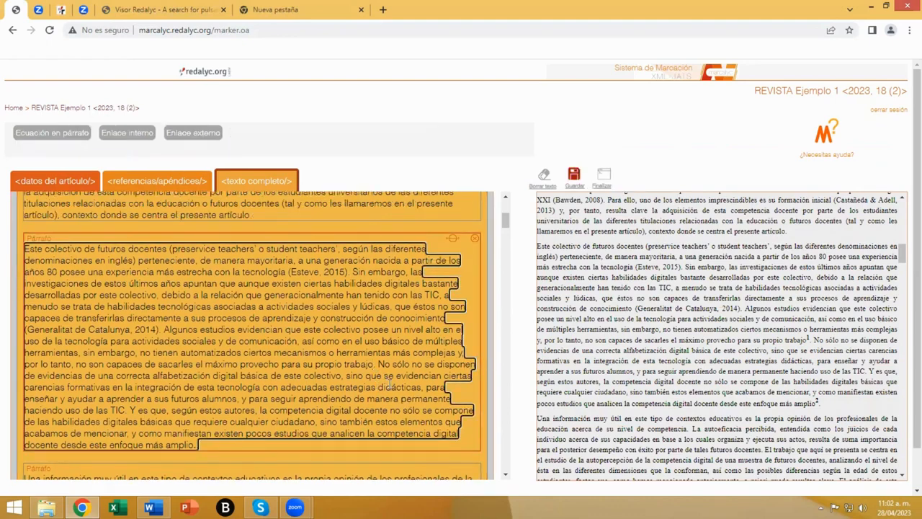
{"action": "type", "text": "1"}
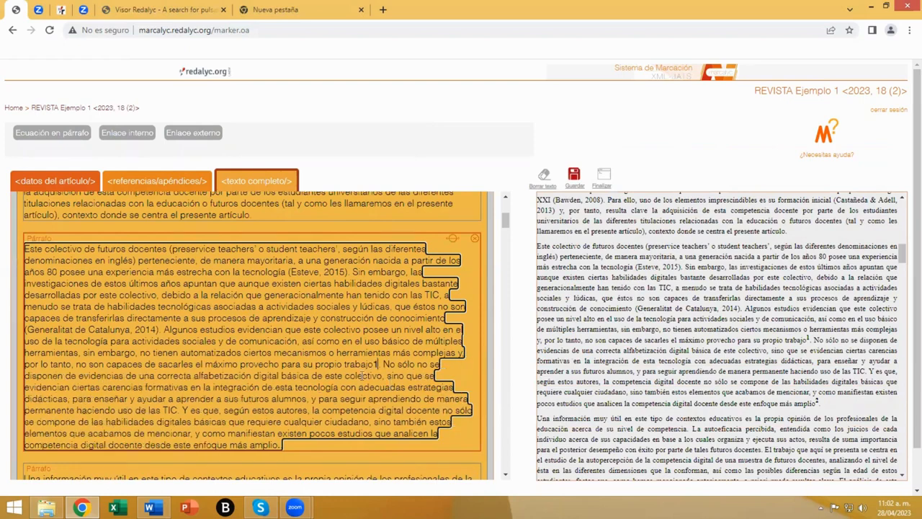
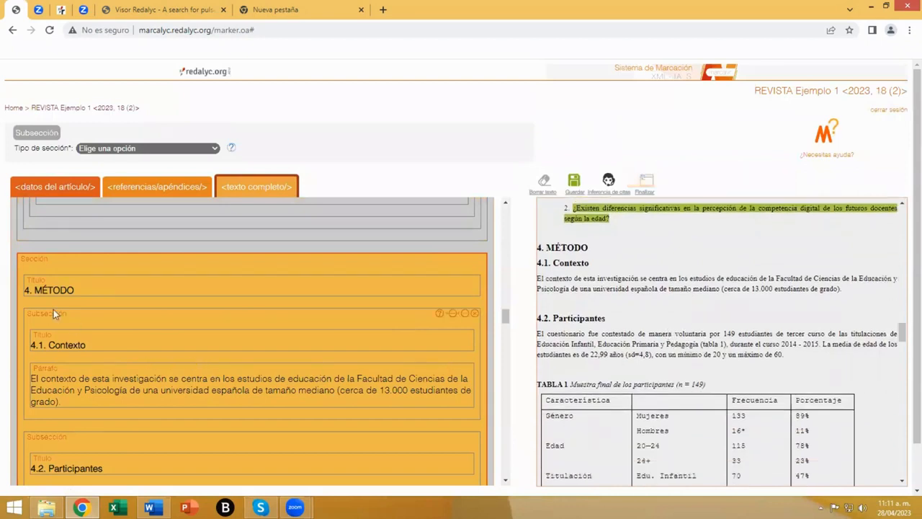
Step: Go through subsections 4.1 Contexto and 4.2 Participantes and delete the marked-up TABLA 1 element from the latter
{"action": "left_click", "coordinate": [73, 326]}
{"action": "scroll", "coordinate": [112, 336], "scroll_direction": "down", "scroll_amount": 1}
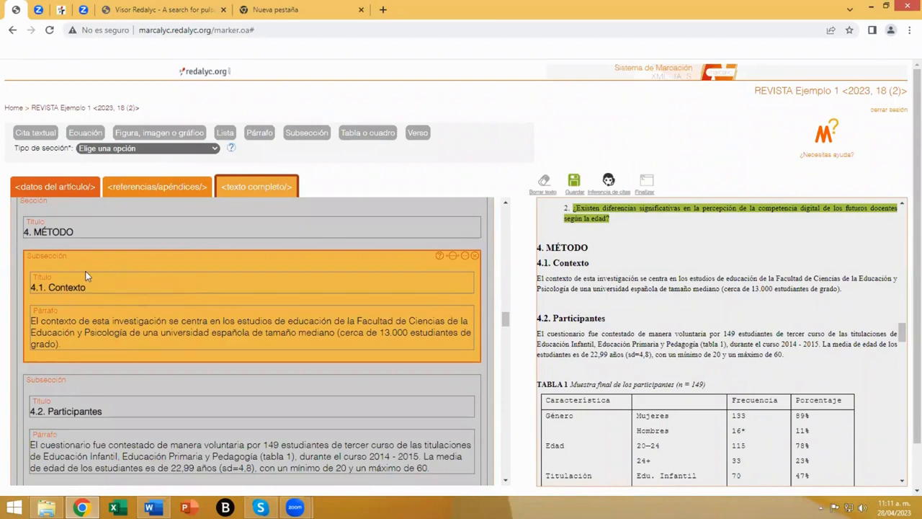
{"action": "scroll", "coordinate": [108, 322], "scroll_direction": "down", "scroll_amount": 1}
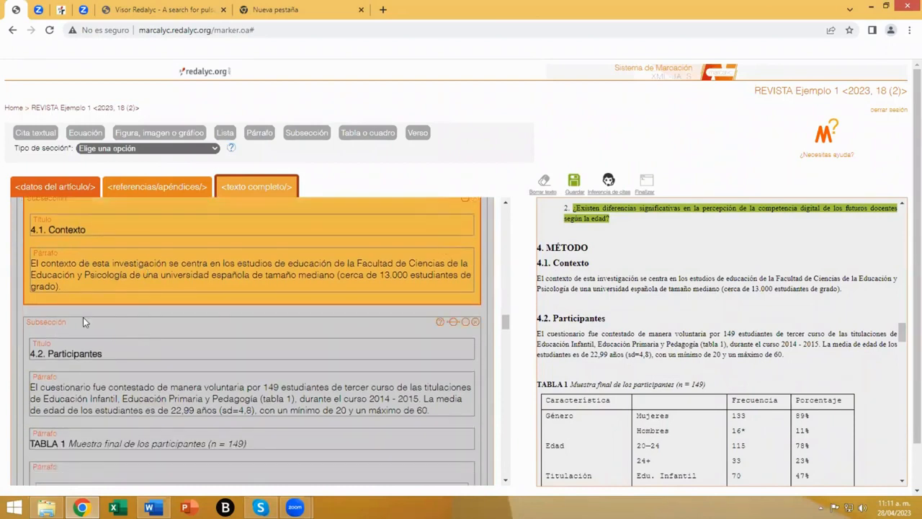
{"action": "left_click", "coordinate": [70, 329]}
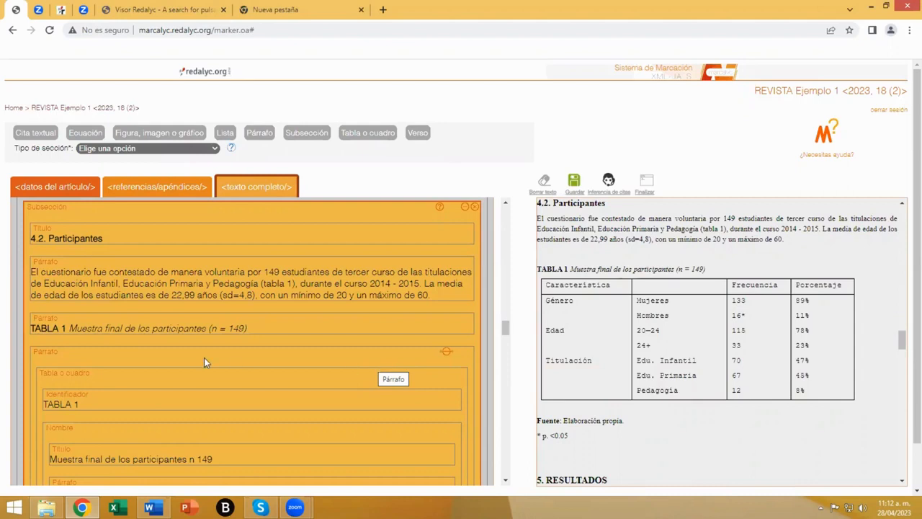
{"action": "scroll", "coordinate": [204, 357], "scroll_direction": "down", "scroll_amount": 1}
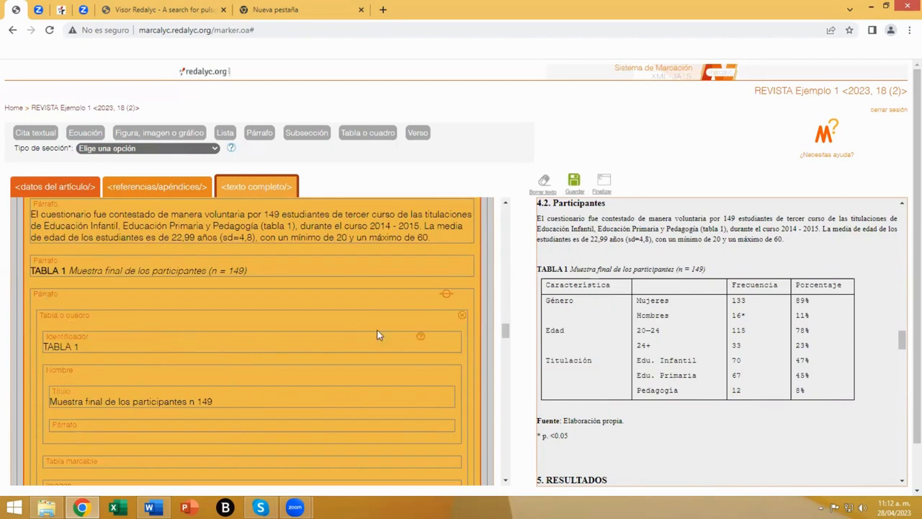
{"action": "left_click", "coordinate": [462, 314]}
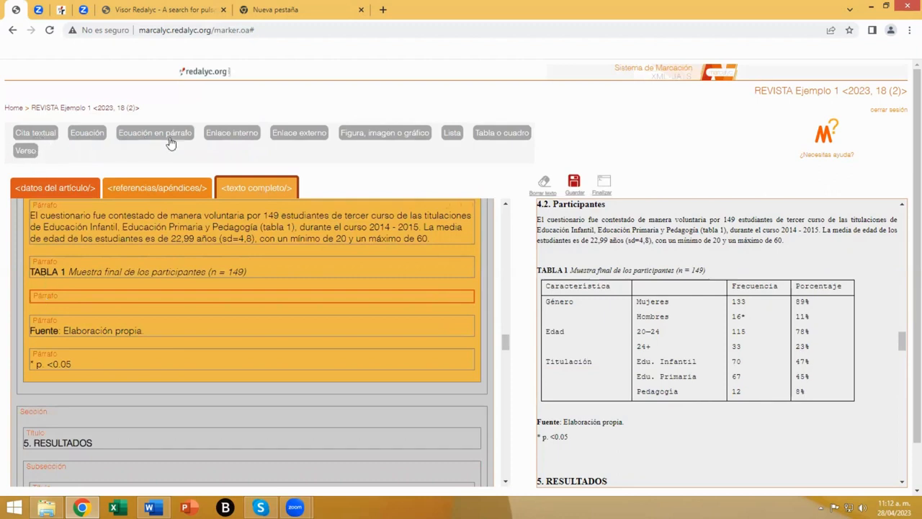
Step: Insert a new table element in the emptied paragraph and fill its identifier with TABLA 1 from the source caption
{"action": "left_click", "coordinate": [495, 138]}
{"action": "scroll", "coordinate": [173, 332], "scroll_direction": "down", "scroll_amount": 1}
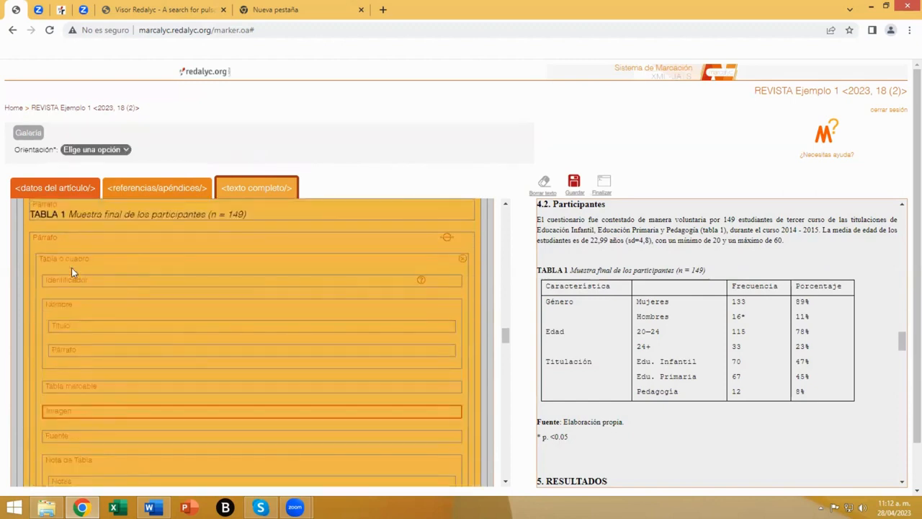
{"action": "left_click", "coordinate": [106, 274]}
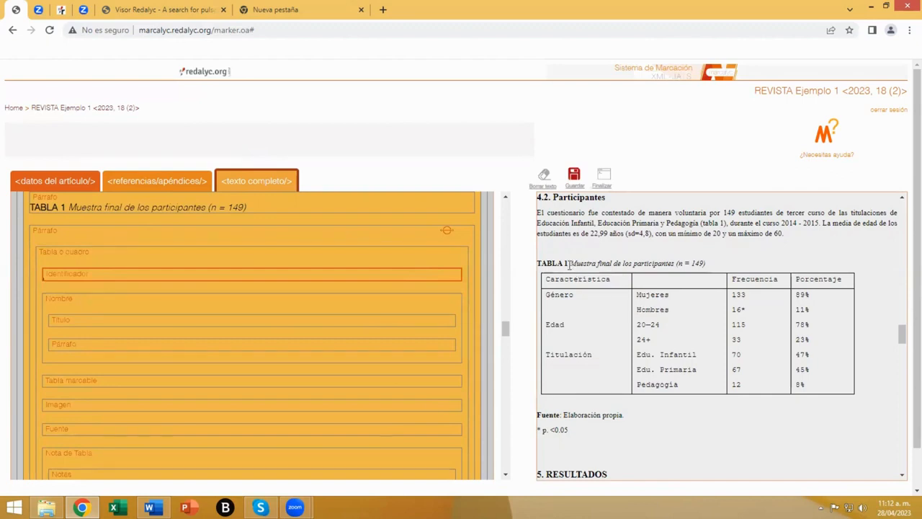
{"action": "left_click_drag", "start_coordinate": [569, 265], "coordinate": [537, 263]}
Step: Fill the TABLA 1 element's title with "Muestra final de los participantes (n = 149)" from the source and remove the empty paragraph beneath it
{"action": "left_click", "coordinate": [75, 331]}
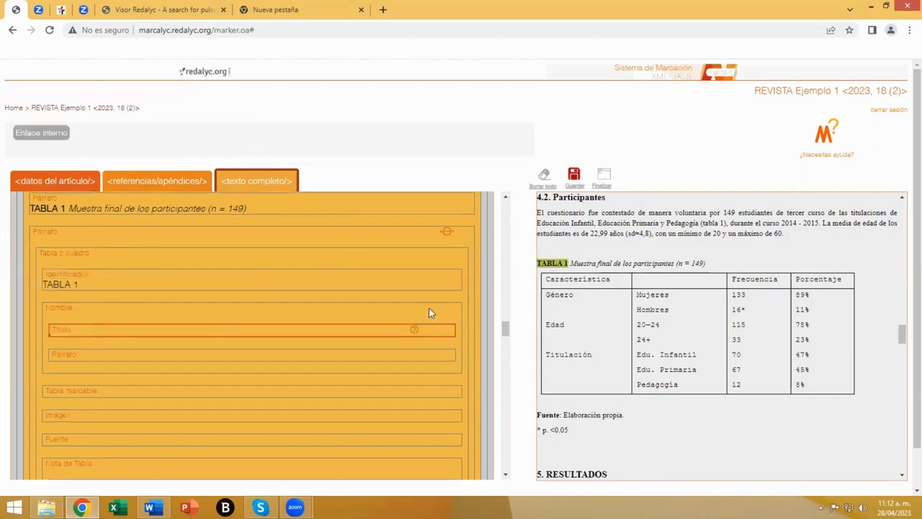
{"action": "left_click_drag", "start_coordinate": [704, 264], "coordinate": [570, 264]}
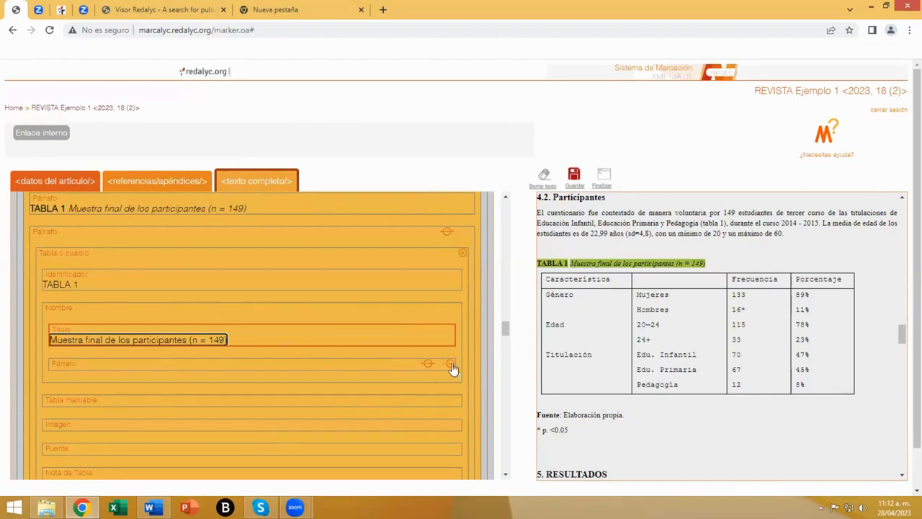
{"action": "left_click", "coordinate": [105, 373]}
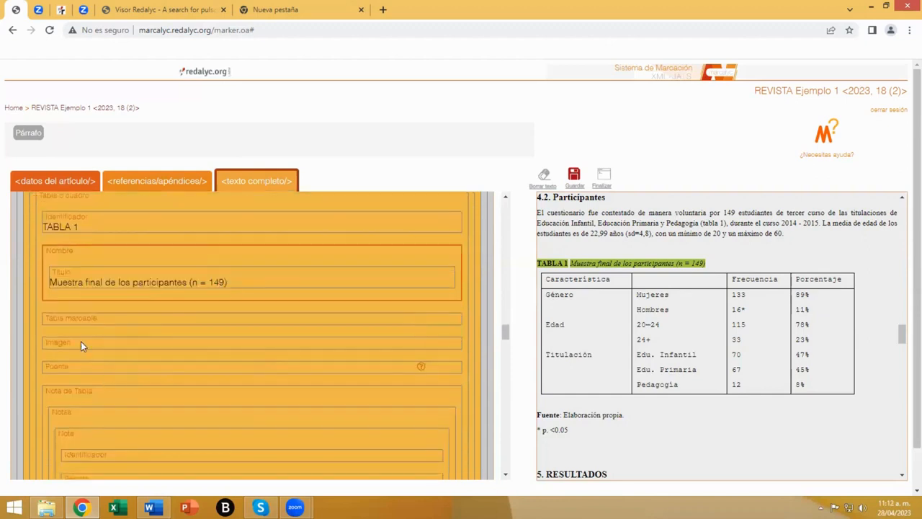
Step: Import the source table into TABLA 1's Tabla marcable element and delete the empty Imagen element
{"action": "scroll", "coordinate": [611, 353], "scroll_direction": "down", "scroll_amount": 1}
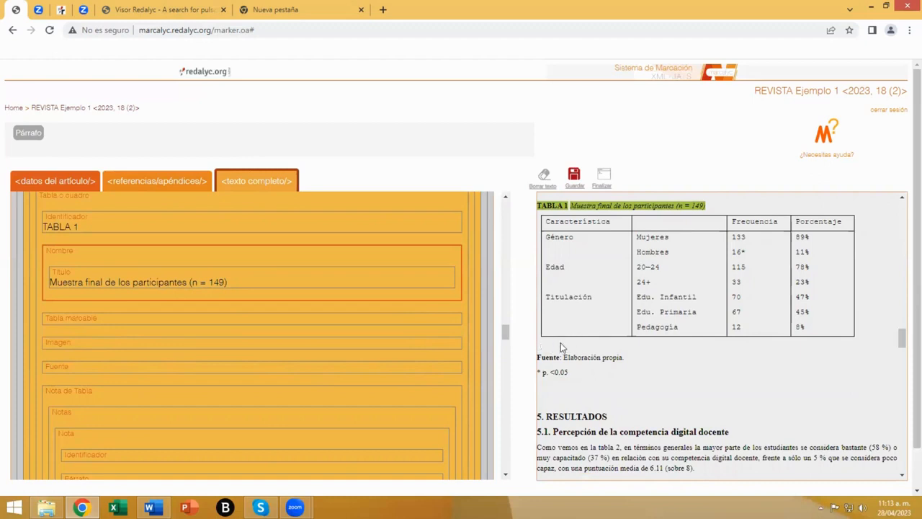
{"action": "left_click", "coordinate": [73, 318]}
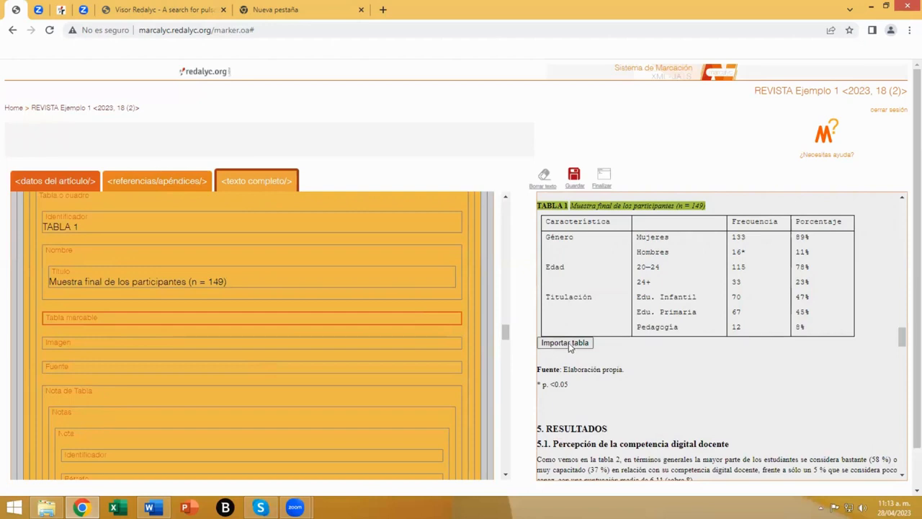
{"action": "left_click", "coordinate": [107, 343]}
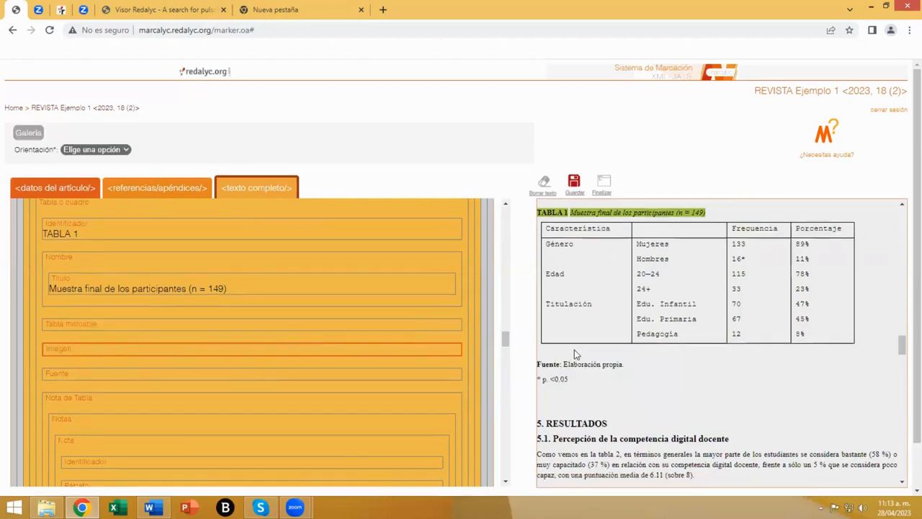
{"action": "mouse_move", "coordinate": [154, 348]}
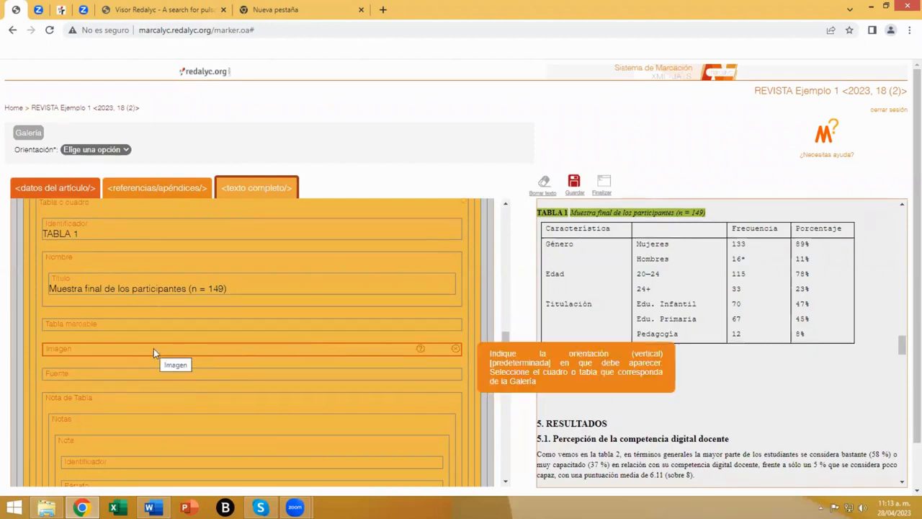
{"action": "left_click", "coordinate": [73, 324]}
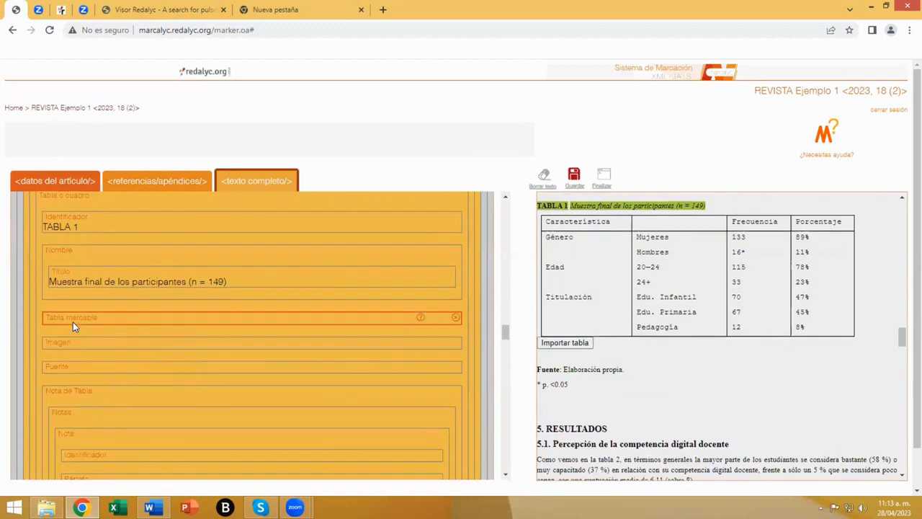
{"action": "left_click", "coordinate": [561, 343]}
{"action": "scroll", "coordinate": [401, 380], "scroll_direction": "down", "scroll_amount": 1}
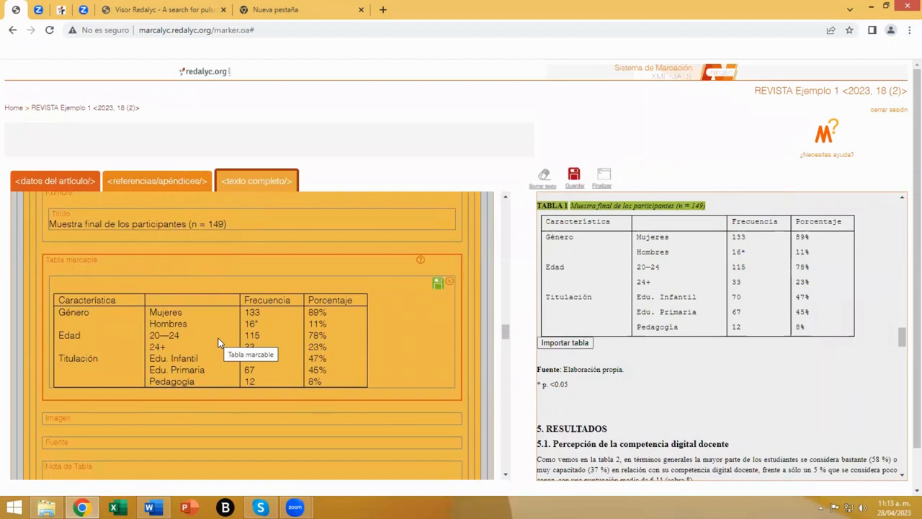
{"action": "scroll", "coordinate": [219, 343], "scroll_direction": "down", "scroll_amount": 1}
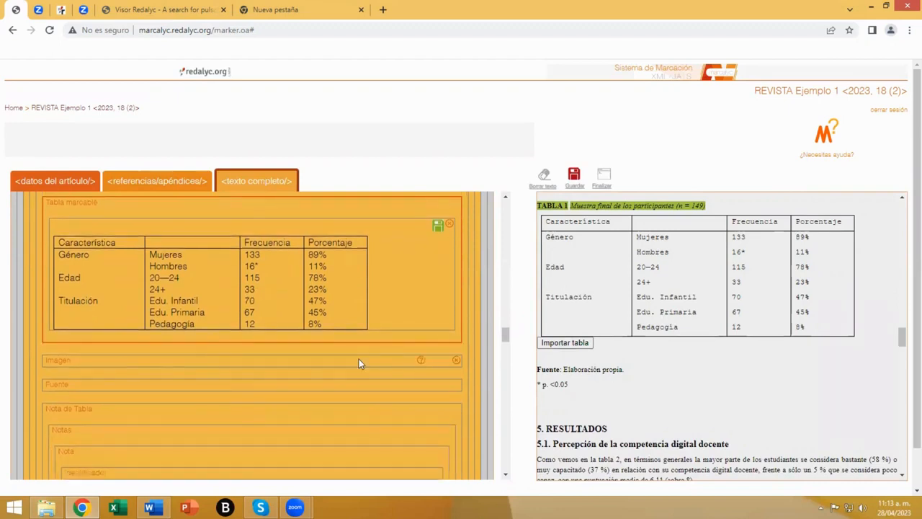
{"action": "left_click", "coordinate": [455, 359]}
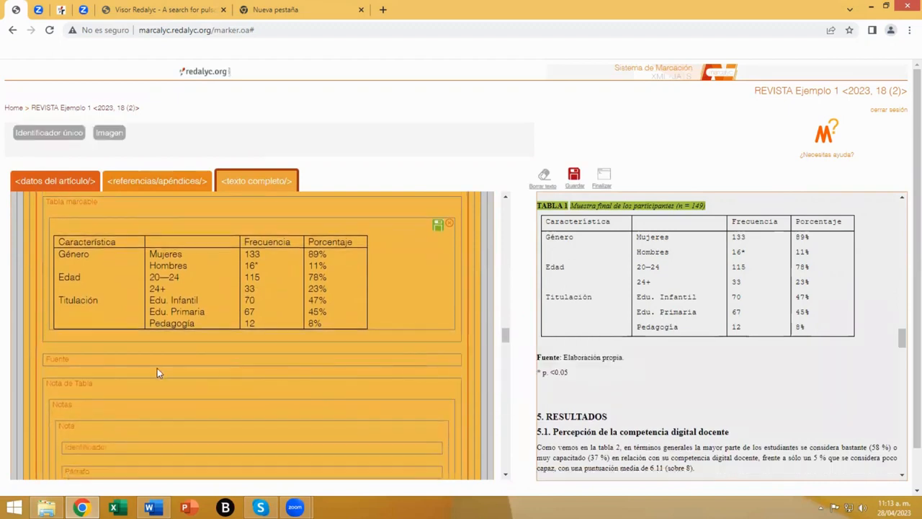
Step: Fill TABLA 1's Fuente with "Elaboración propia." and its table note with identifier * and paragraph "p. <0.05" from the source text
{"action": "left_click", "coordinate": [89, 362]}
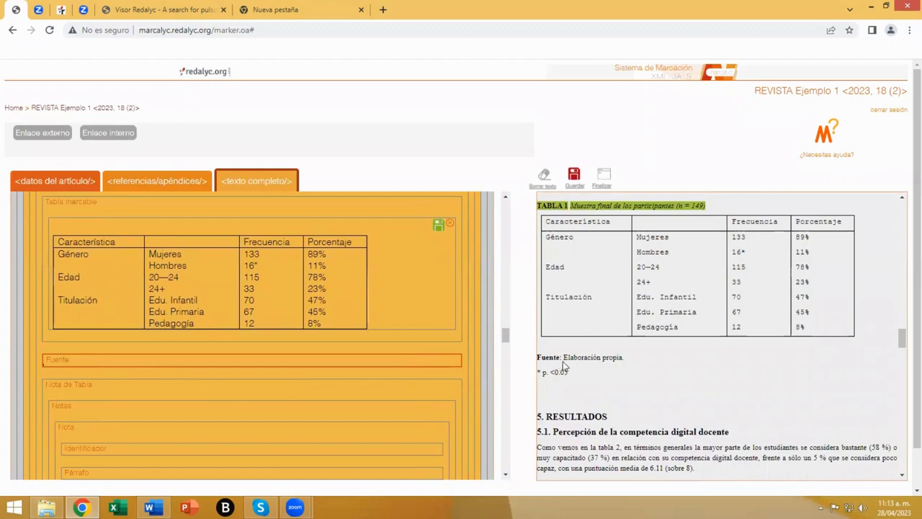
{"action": "left_click_drag", "start_coordinate": [562, 356], "coordinate": [628, 357]}
{"action": "scroll", "coordinate": [278, 409], "scroll_direction": "down", "scroll_amount": 3}
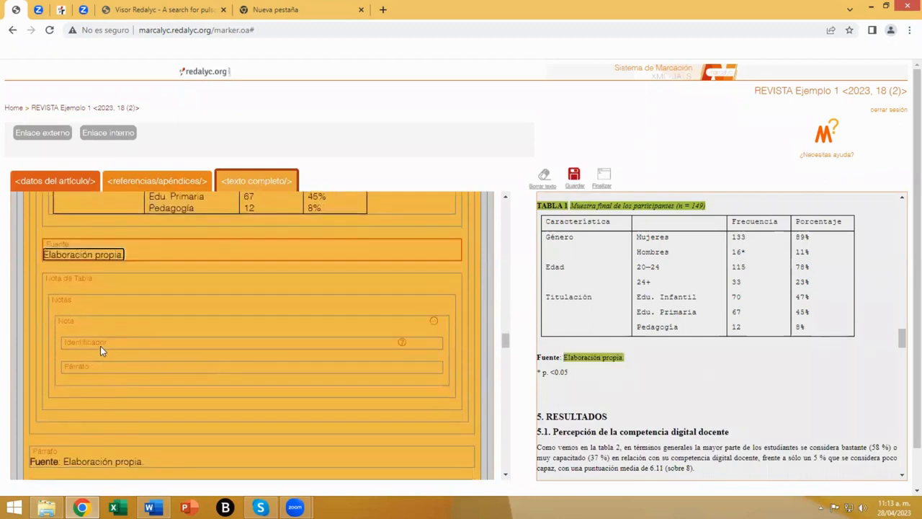
{"action": "left_click", "coordinate": [100, 346]}
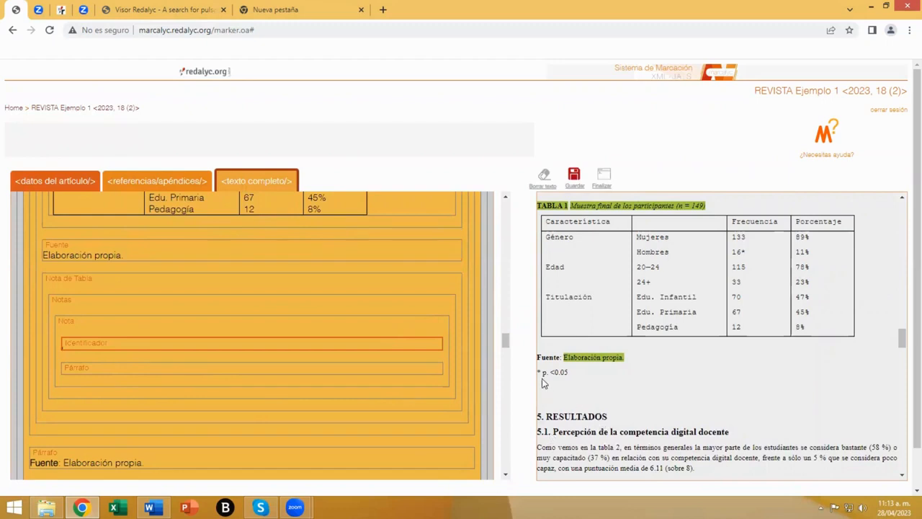
{"action": "left_click_drag", "start_coordinate": [542, 372], "coordinate": [536, 372]}
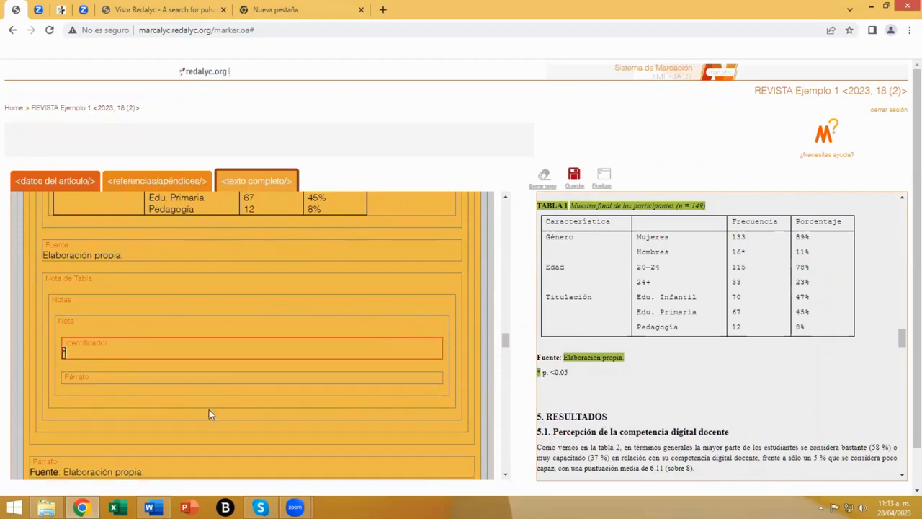
{"action": "left_click", "coordinate": [77, 375]}
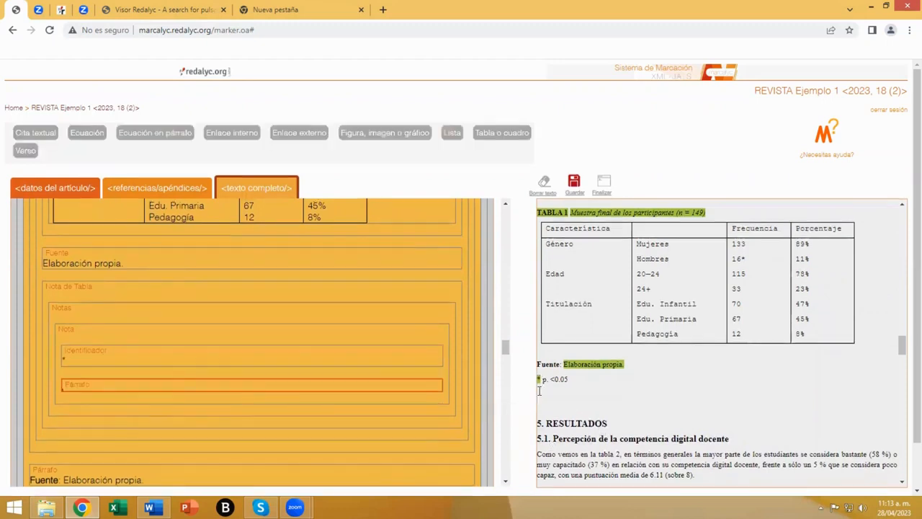
{"action": "left_click_drag", "start_coordinate": [542, 379], "coordinate": [568, 380]}
Step: Delete the duplicate caption, Fuente and note paragraphs outside the TABLA 1 element in subsection 4.2, and save the markup
{"action": "scroll", "coordinate": [267, 401], "scroll_direction": "up", "scroll_amount": 4}
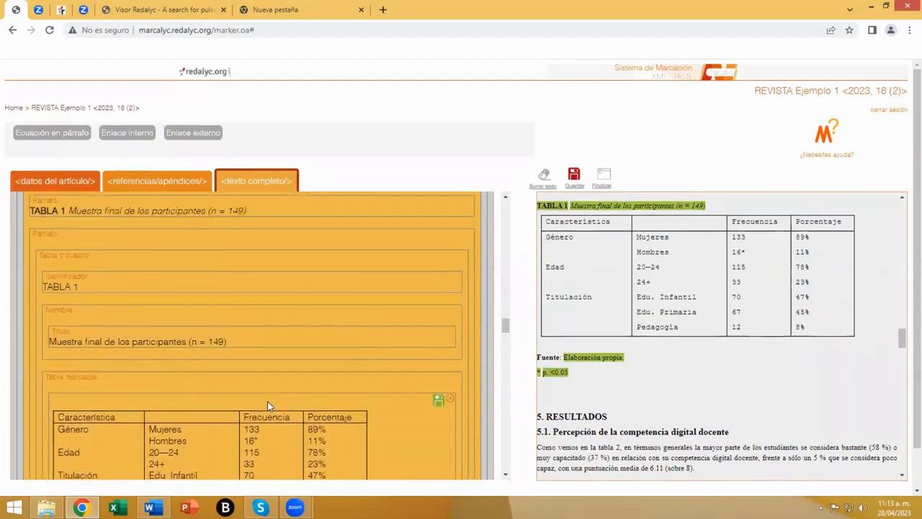
{"action": "scroll", "coordinate": [268, 401], "scroll_direction": "down", "scroll_amount": 1}
{"action": "scroll", "coordinate": [267, 401], "scroll_direction": "down", "scroll_amount": 3}
{"action": "scroll", "coordinate": [267, 401], "scroll_direction": "up", "scroll_amount": 2}
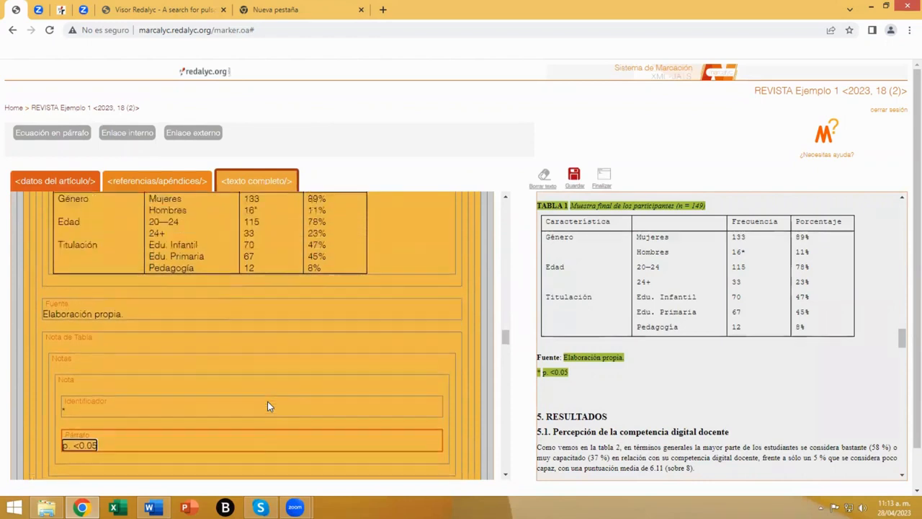
{"action": "scroll", "coordinate": [267, 401], "scroll_direction": "up", "scroll_amount": 4}
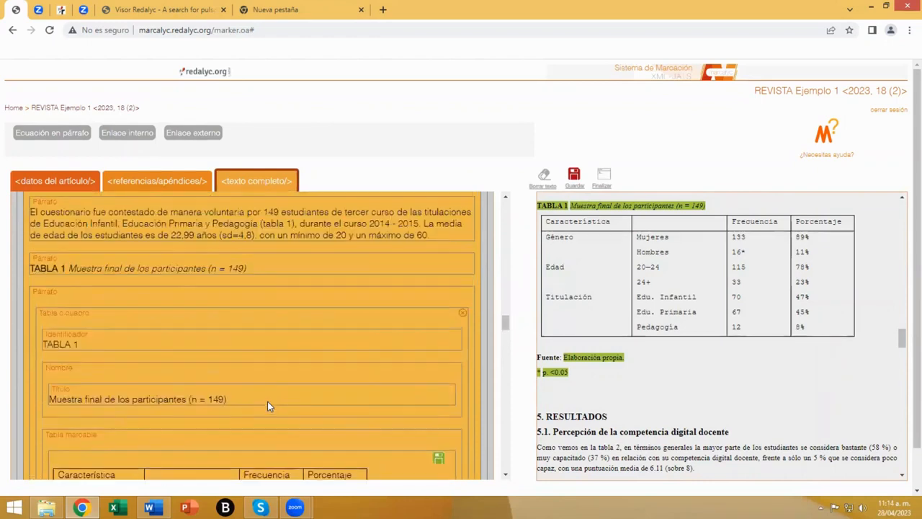
{"action": "mouse_move", "coordinate": [41, 263]}
{"action": "left_click", "coordinate": [468, 258]}
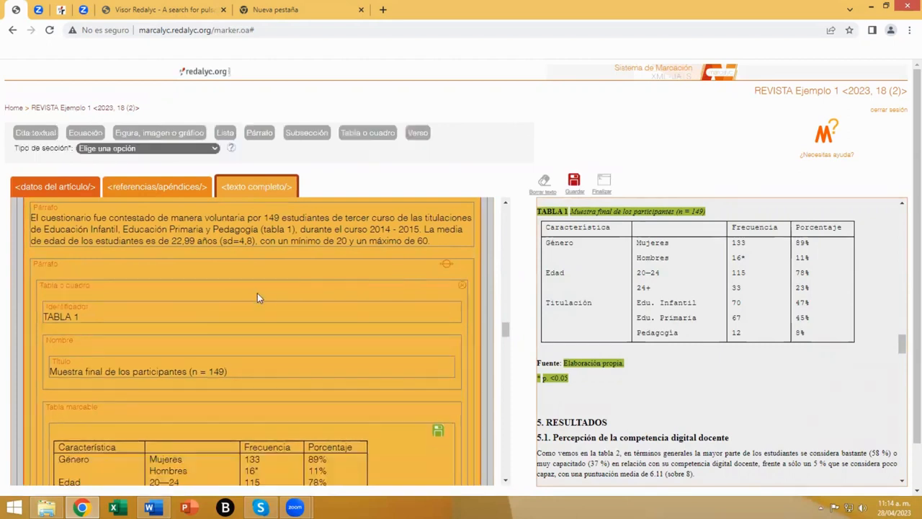
{"action": "scroll", "coordinate": [258, 297], "scroll_direction": "down", "scroll_amount": 10}
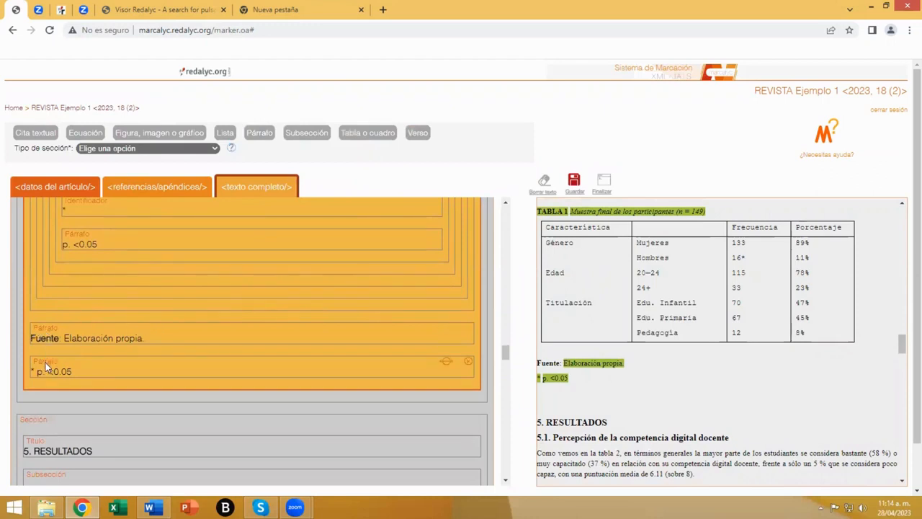
{"action": "scroll", "coordinate": [136, 354], "scroll_direction": "up", "scroll_amount": 2}
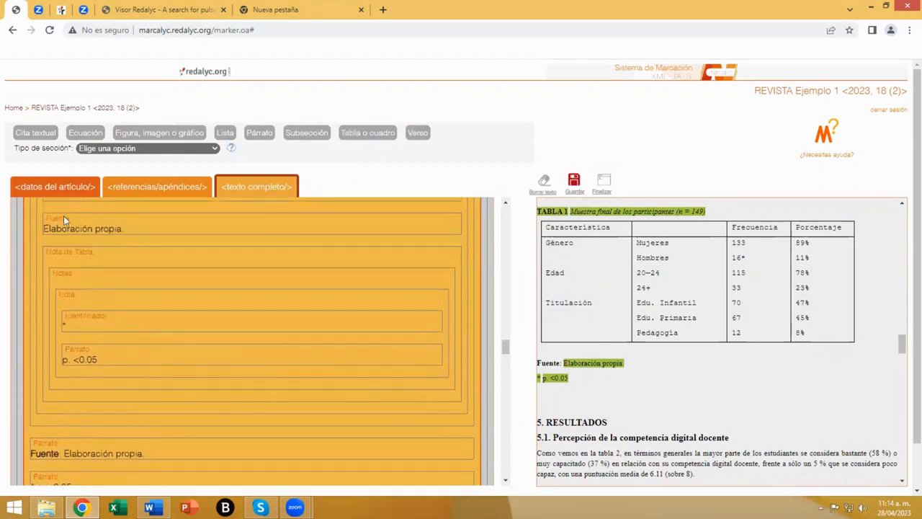
{"action": "scroll", "coordinate": [186, 393], "scroll_direction": "down", "scroll_amount": 2}
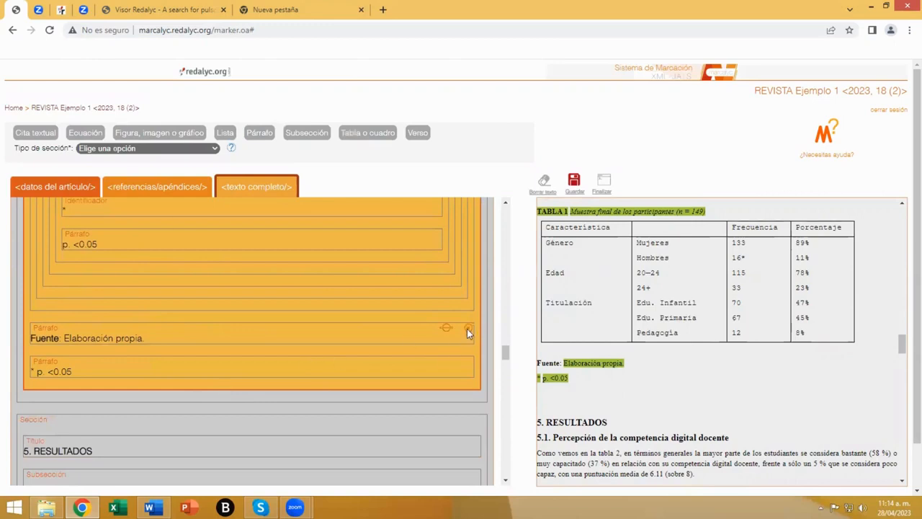
{"action": "left_click", "coordinate": [467, 332]}
{"action": "scroll", "coordinate": [357, 326], "scroll_direction": "up", "scroll_amount": 2}
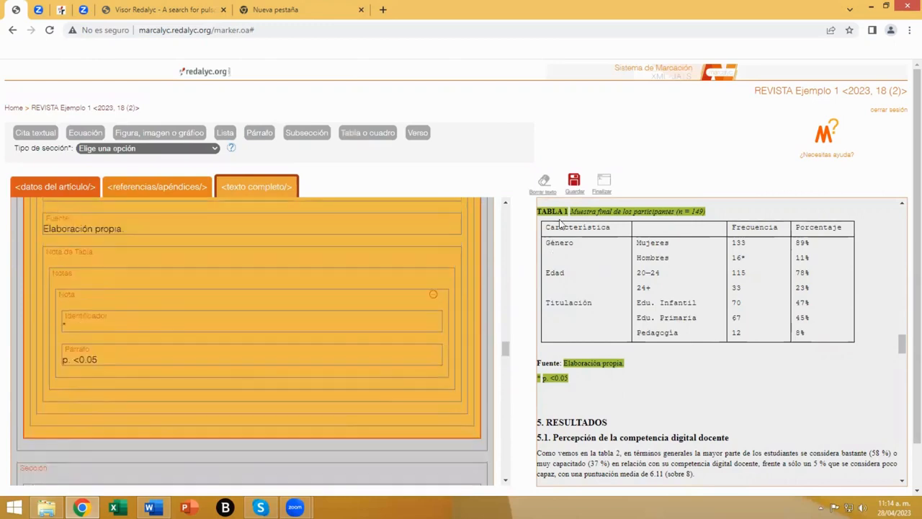
{"action": "left_click", "coordinate": [574, 182]}
Step: In subsection 5.1 Percepción de la competencia digital docente, delete the marked-up TABLA 2 element from its paragraph
{"action": "scroll", "coordinate": [216, 313], "scroll_direction": "down", "scroll_amount": 3}
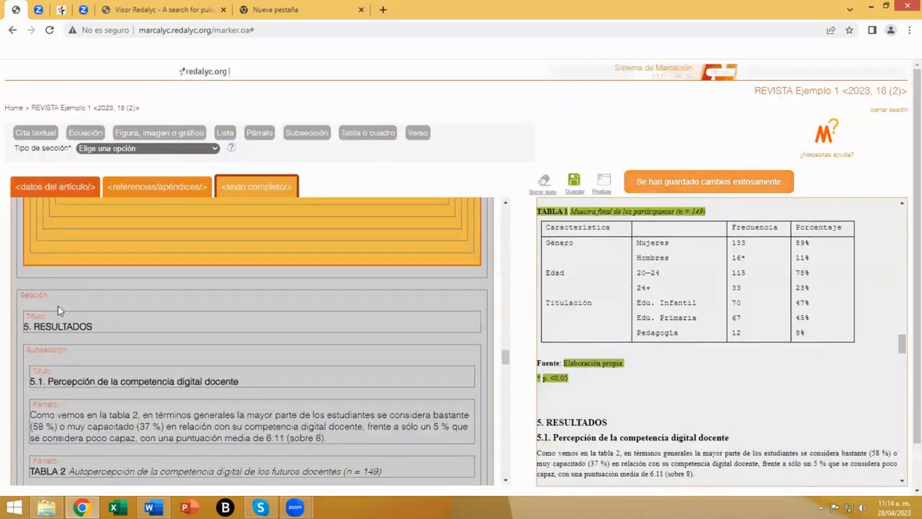
{"action": "scroll", "coordinate": [641, 367], "scroll_direction": "down", "scroll_amount": 4}
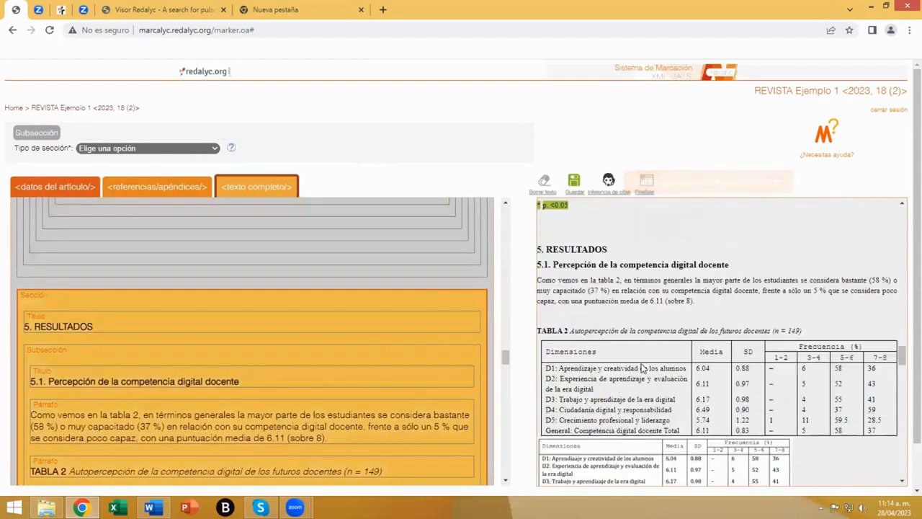
{"action": "left_click", "coordinate": [112, 358]}
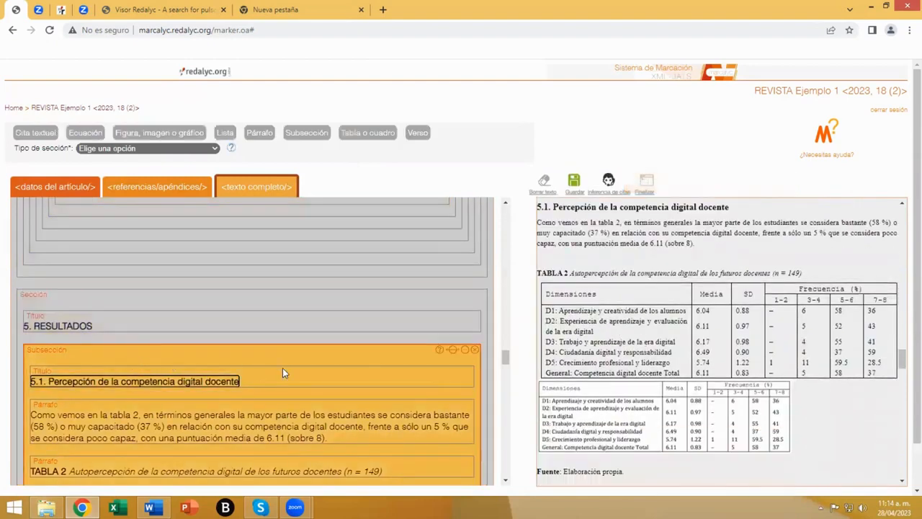
{"action": "scroll", "coordinate": [282, 367], "scroll_direction": "down", "scroll_amount": 1}
{"action": "scroll", "coordinate": [289, 368], "scroll_direction": "down", "scroll_amount": 1}
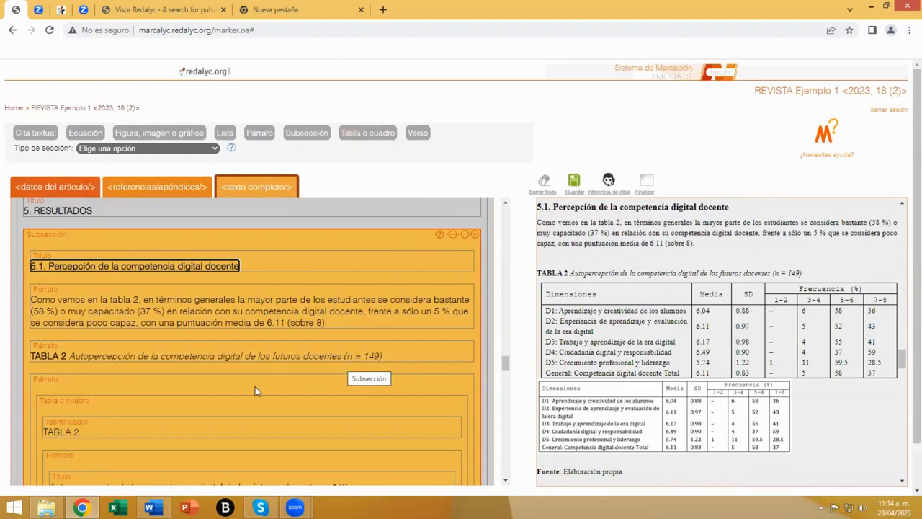
{"action": "scroll", "coordinate": [335, 360], "scroll_direction": "down", "scroll_amount": 1}
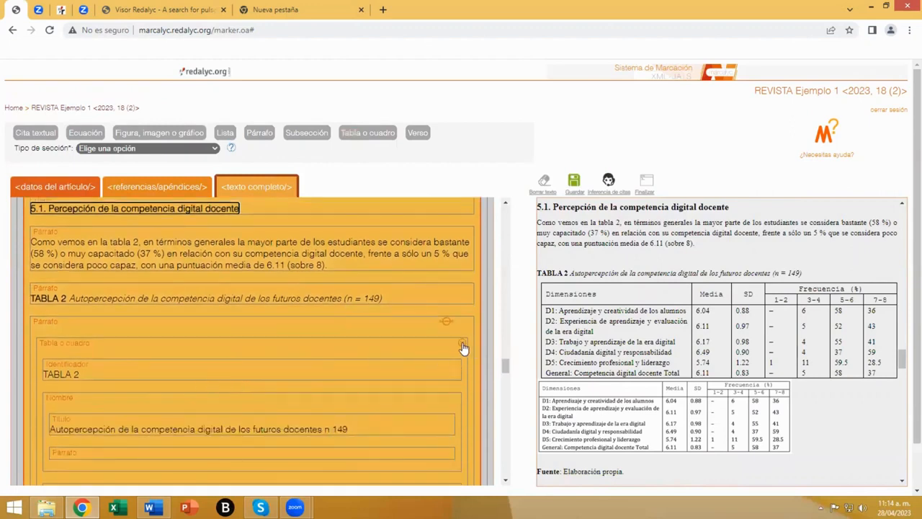
{"action": "left_click", "coordinate": [469, 347]}
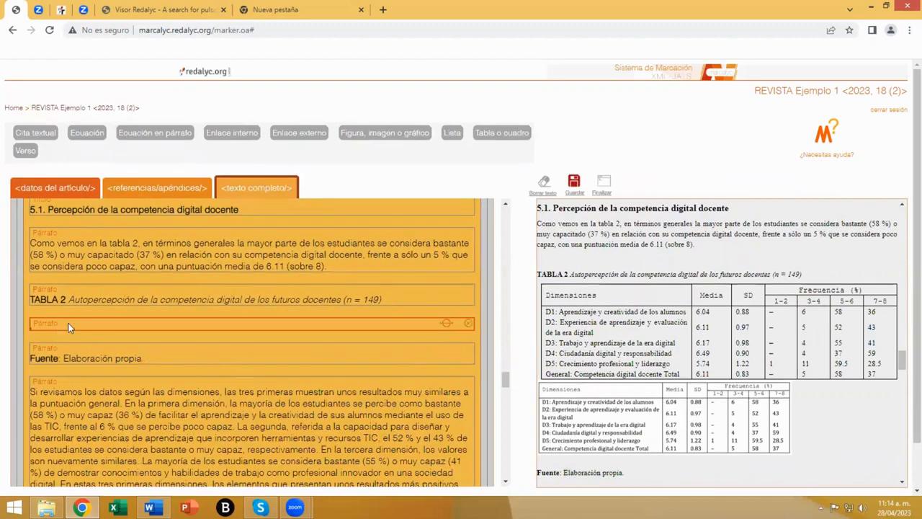
Step: Insert a new table element in the emptied paragraph with identifier TABLA 2 and title "Autopercepción de la competencia digital de los futuros docentes (n = 149)"
{"action": "left_click", "coordinate": [494, 140]}
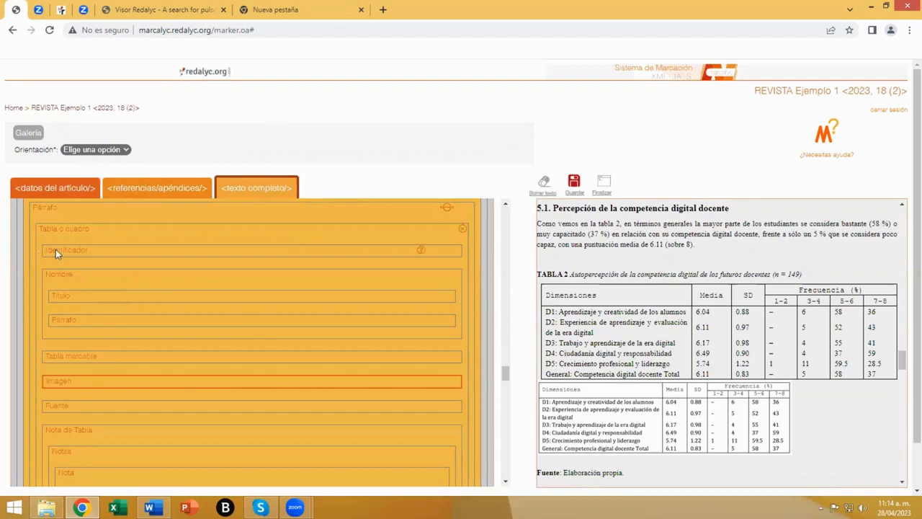
{"action": "left_click", "coordinate": [56, 249]}
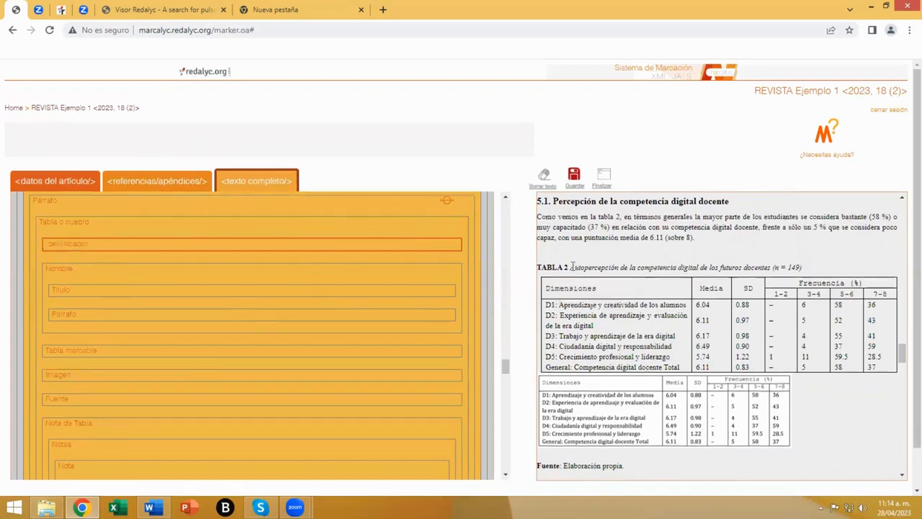
{"action": "left_click_drag", "start_coordinate": [571, 267], "coordinate": [536, 267]}
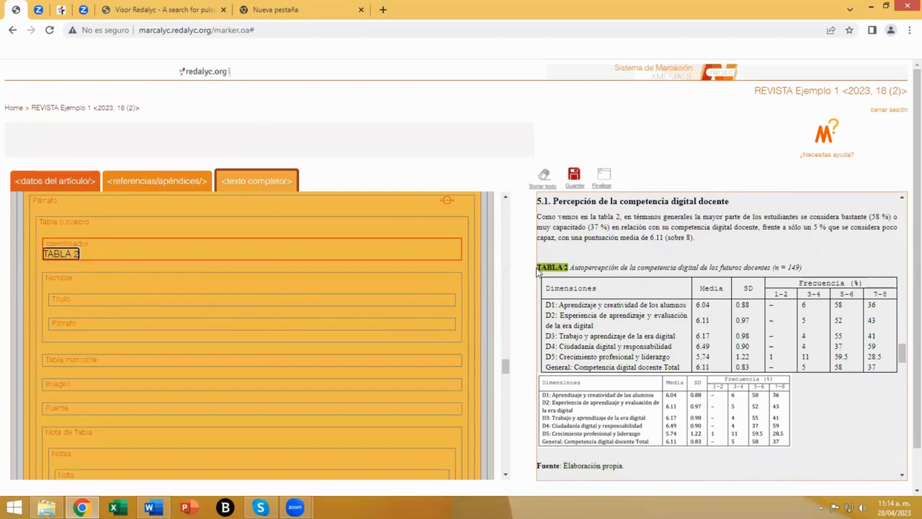
{"action": "left_click", "coordinate": [67, 303]}
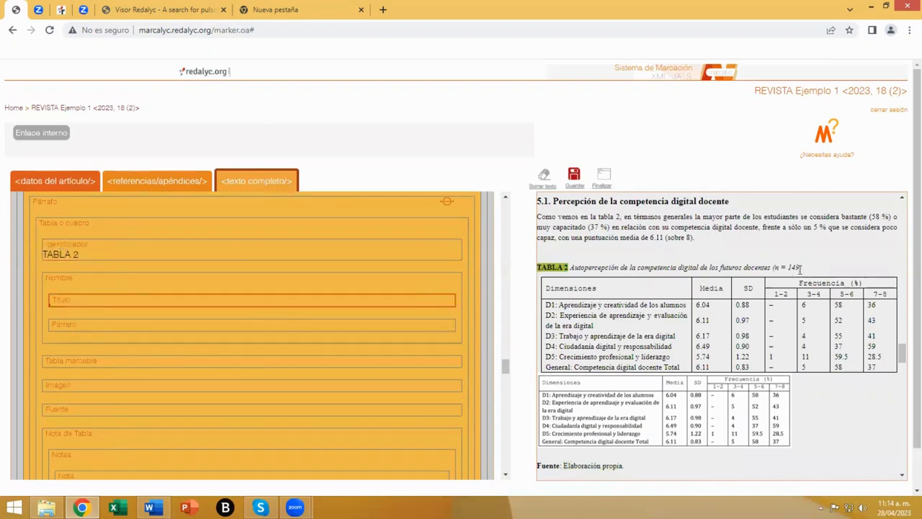
{"action": "left_click_drag", "start_coordinate": [799, 268], "coordinate": [572, 266]}
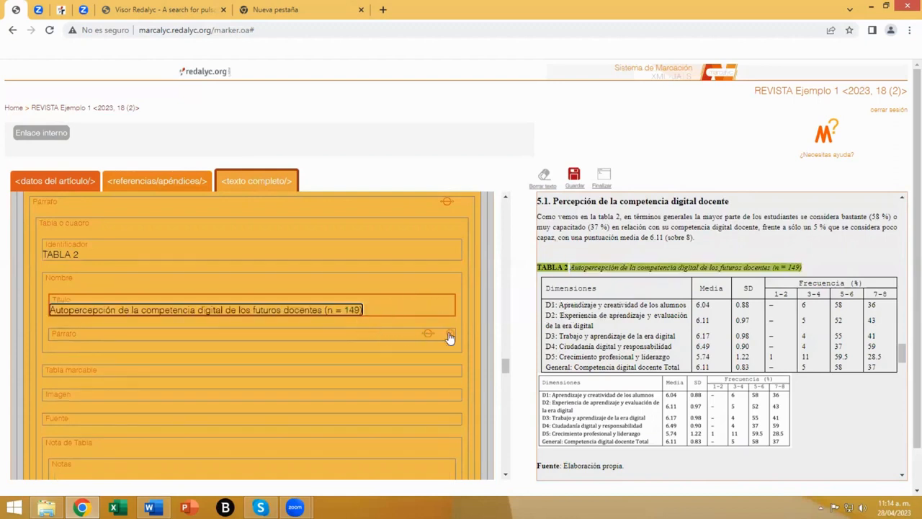
Step: Remove the empty Párrafo and Tabla marcable elements from the TABLA 2 table element
{"action": "left_click", "coordinate": [448, 334]}
{"action": "left_click", "coordinate": [173, 352]}
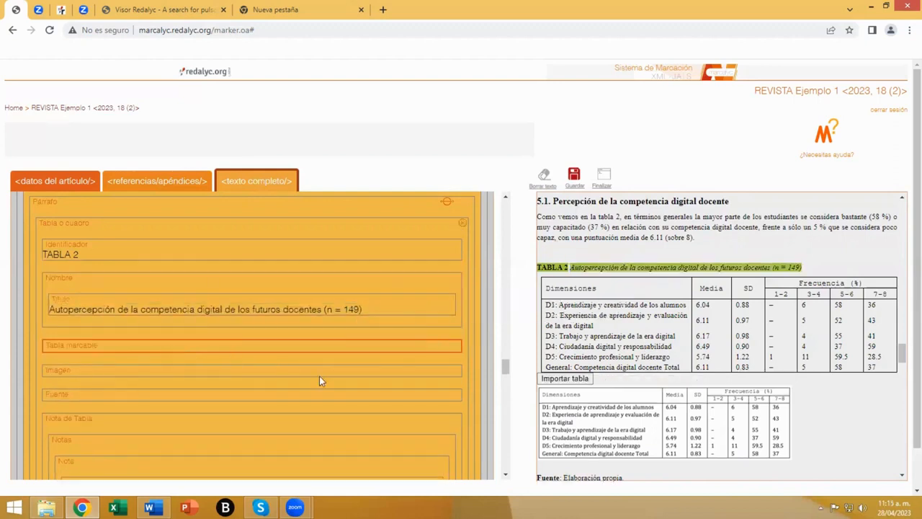
{"action": "left_click", "coordinate": [456, 346]}
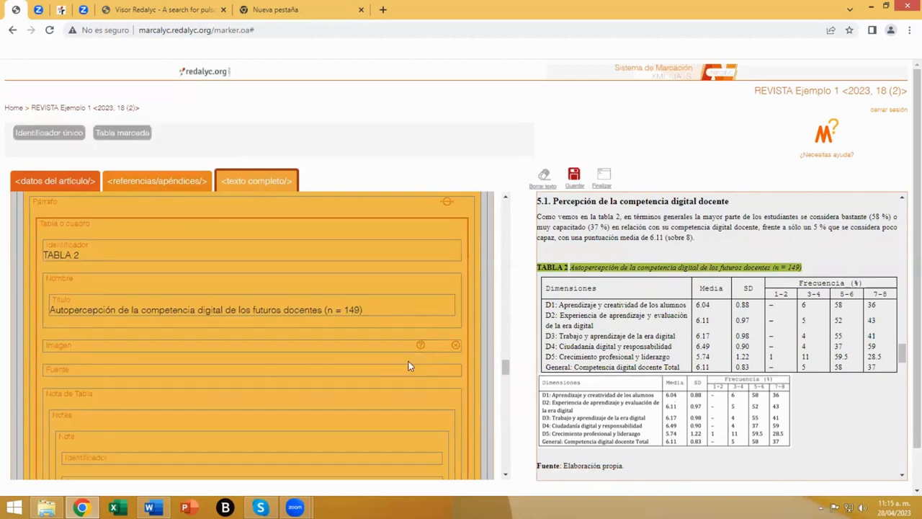
Step: Set the orientation of TABLA 2's Imagen element to Original
{"action": "left_click", "coordinate": [70, 351]}
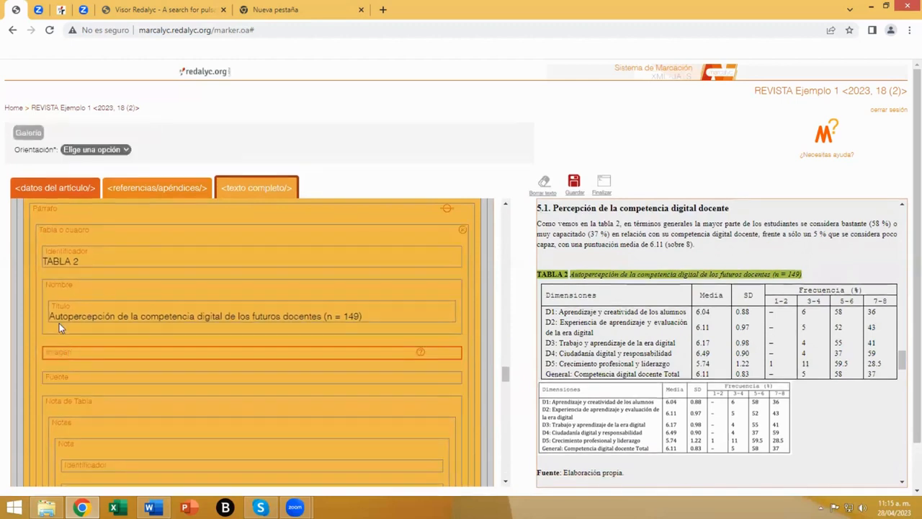
{"action": "left_click", "coordinate": [125, 150]}
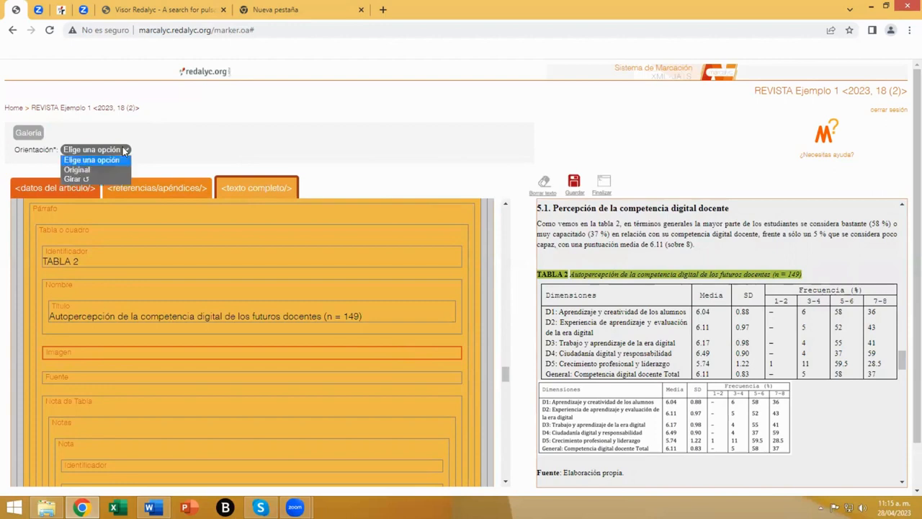
{"action": "left_click", "coordinate": [80, 170]}
Step: Upload the Tab02 file to the image gallery and insert it into TABLA 2's Imagen element
{"action": "left_click", "coordinate": [26, 137]}
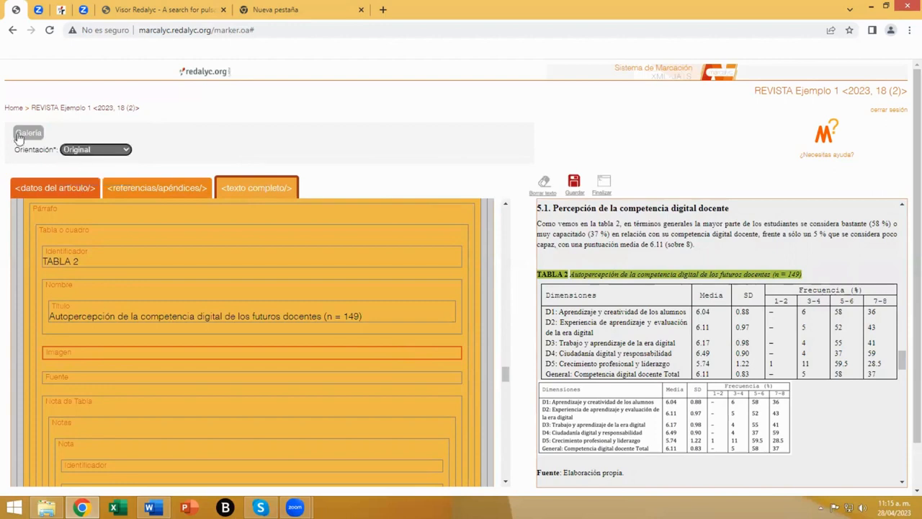
{"action": "left_click", "coordinate": [244, 225]}
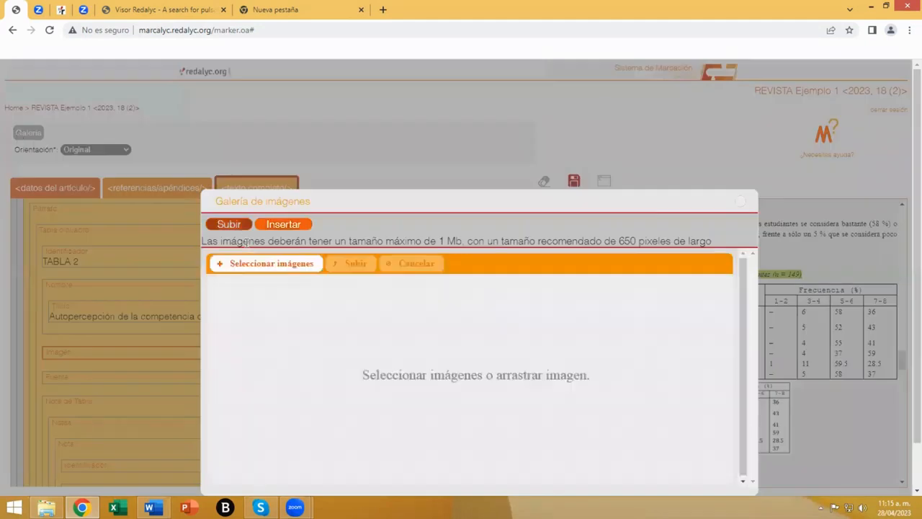
{"action": "left_click", "coordinate": [263, 265]}
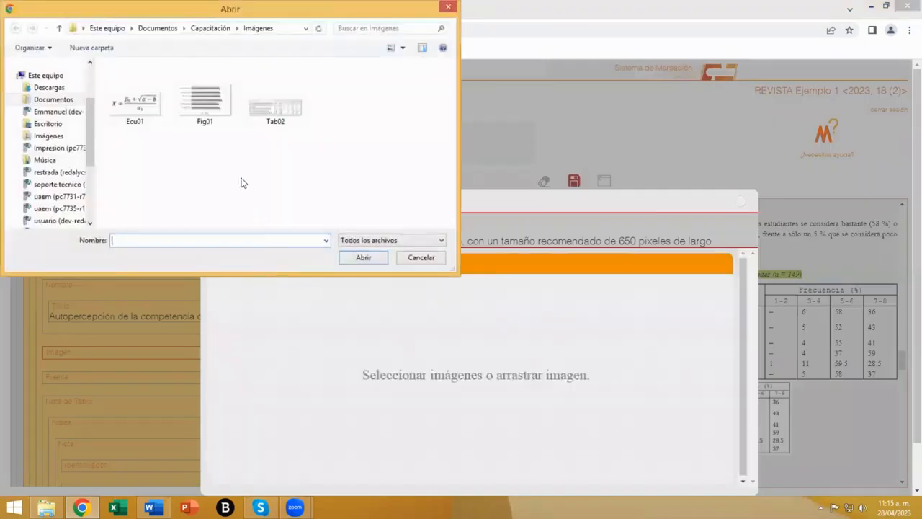
{"action": "left_click", "coordinate": [283, 121]}
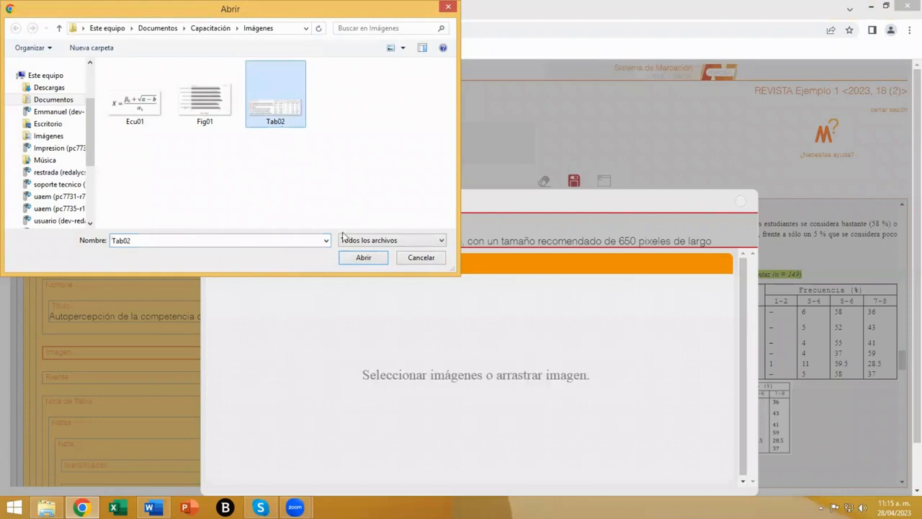
{"action": "left_click", "coordinate": [360, 257]}
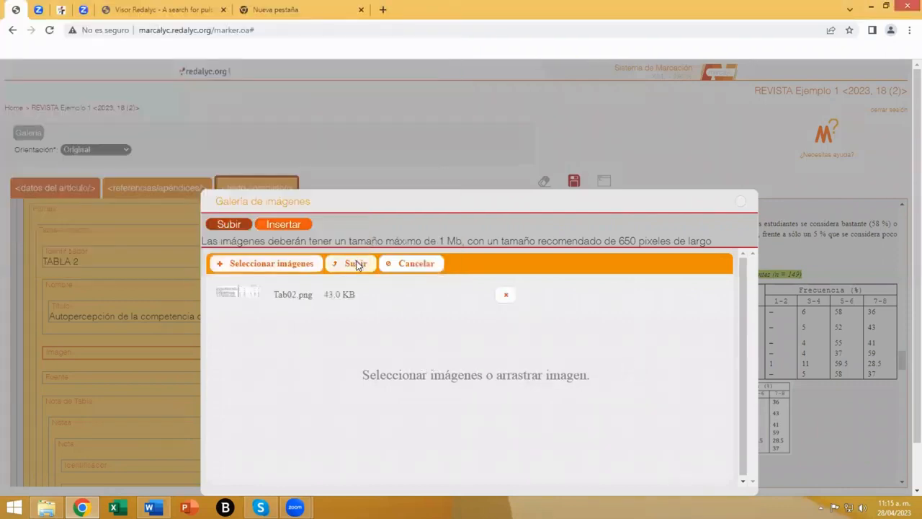
{"action": "left_click", "coordinate": [355, 262]}
{"action": "left_click", "coordinate": [298, 226]}
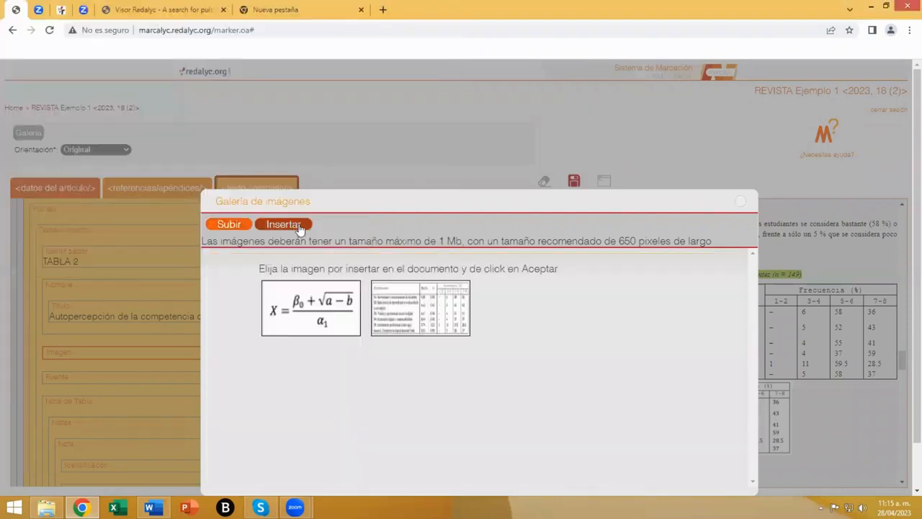
{"action": "left_click", "coordinate": [425, 326]}
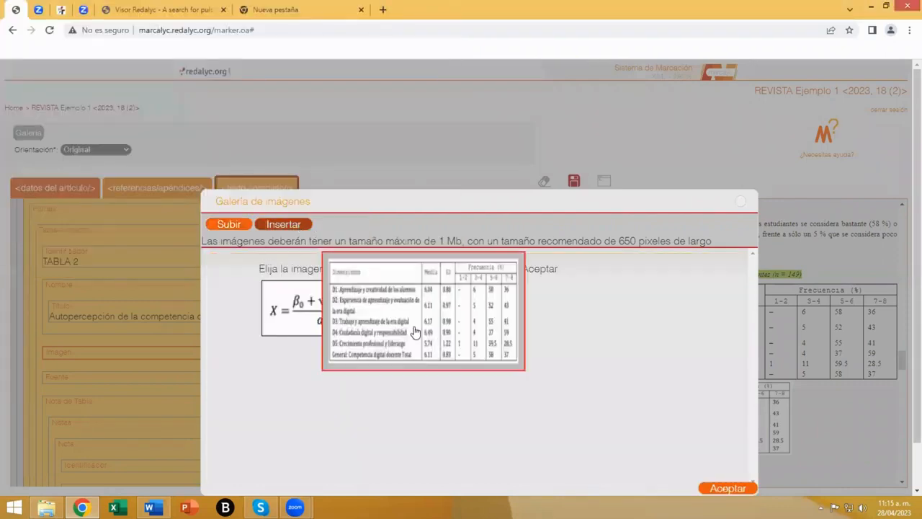
{"action": "left_click", "coordinate": [714, 488]}
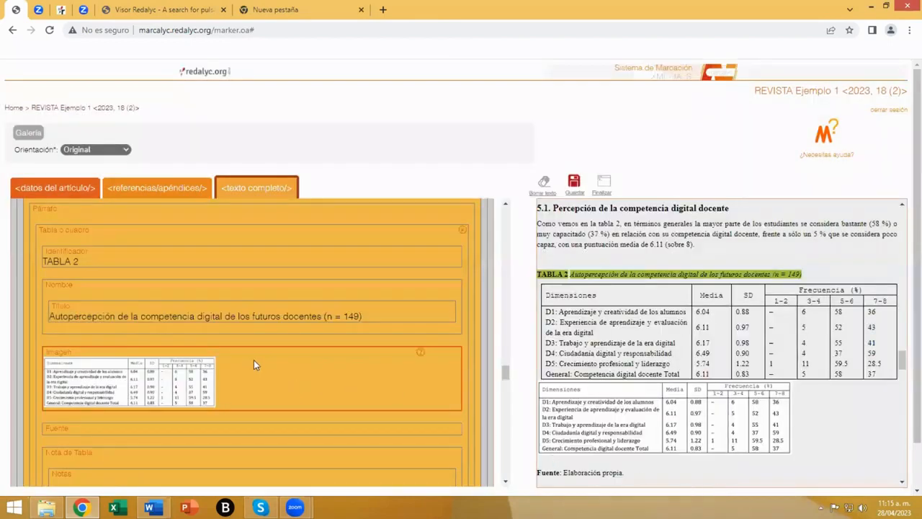
Step: Fill TABLA 2's Fuente with "Elaboración propia." from the source text
{"action": "scroll", "coordinate": [223, 368], "scroll_direction": "down", "scroll_amount": 1}
{"action": "left_click", "coordinate": [46, 372]}
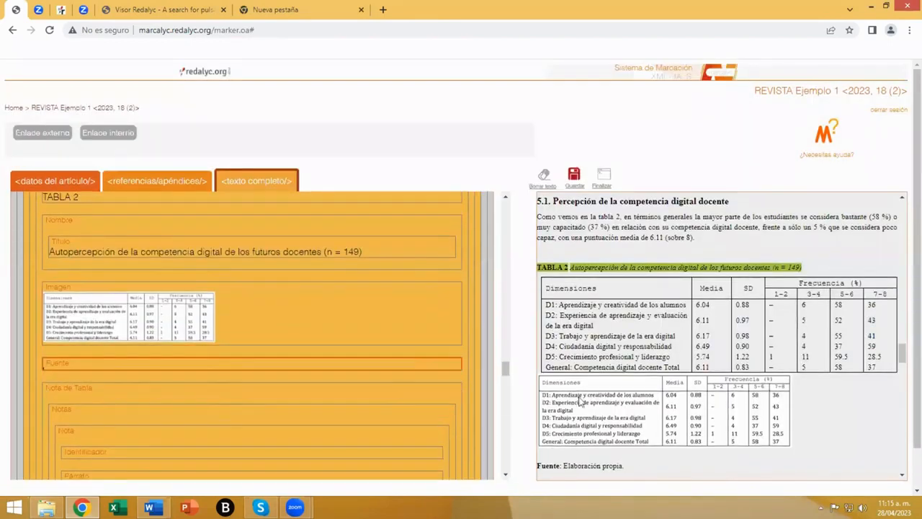
{"action": "scroll", "coordinate": [558, 386], "scroll_direction": "down", "scroll_amount": 2}
{"action": "left_click_drag", "start_coordinate": [562, 350], "coordinate": [624, 350]}
Step: Delete the duplicate caption and Fuente paragraphs outside the TABLA 2 element in subsection 5.1, and save the markup
{"action": "scroll", "coordinate": [267, 374], "scroll_direction": "down", "scroll_amount": 2}
{"action": "scroll", "coordinate": [186, 337], "scroll_direction": "down", "scroll_amount": 1}
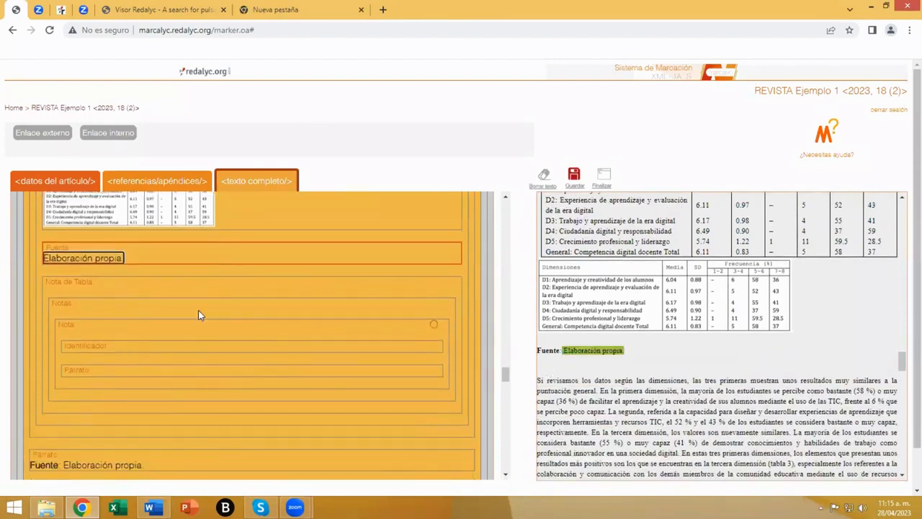
{"action": "scroll", "coordinate": [322, 357], "scroll_direction": "up", "scroll_amount": 3}
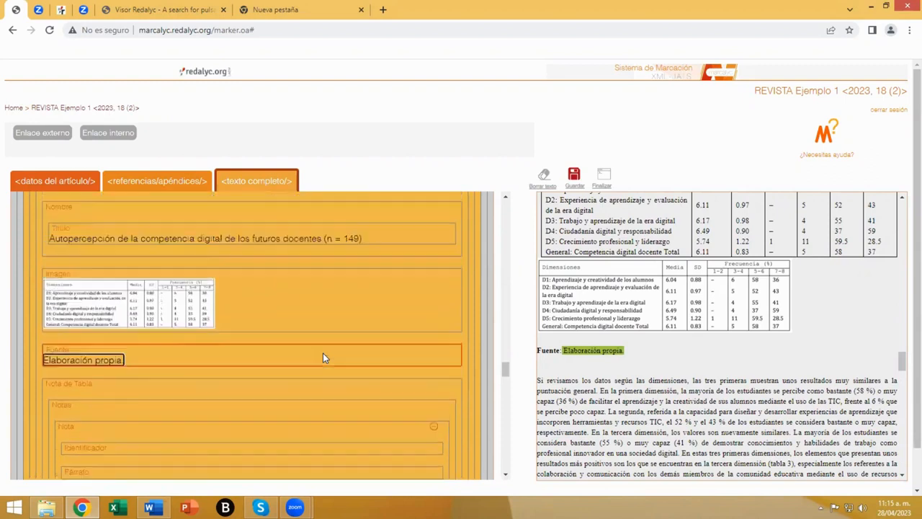
{"action": "scroll", "coordinate": [322, 353], "scroll_direction": "up", "scroll_amount": 1}
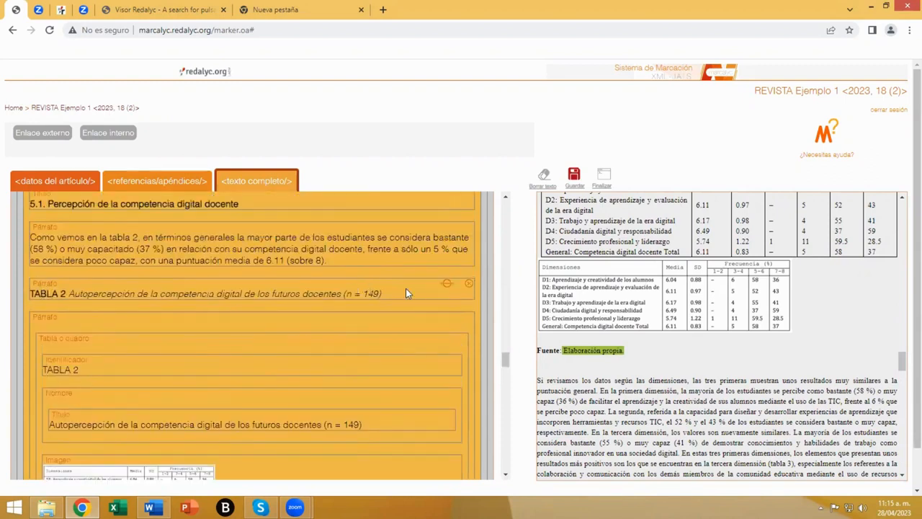
{"action": "left_click", "coordinate": [466, 291]}
{"action": "scroll", "coordinate": [297, 337], "scroll_direction": "down", "scroll_amount": 5}
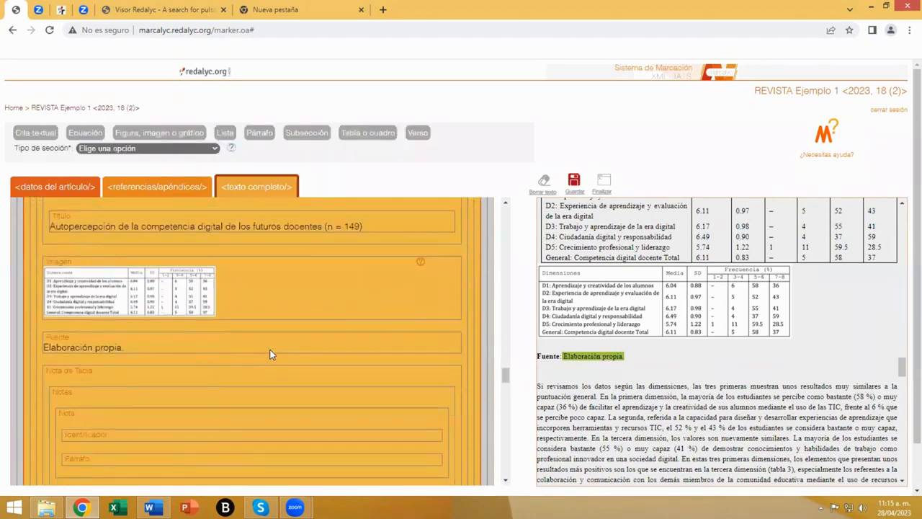
{"action": "scroll", "coordinate": [281, 358], "scroll_direction": "down", "scroll_amount": 3}
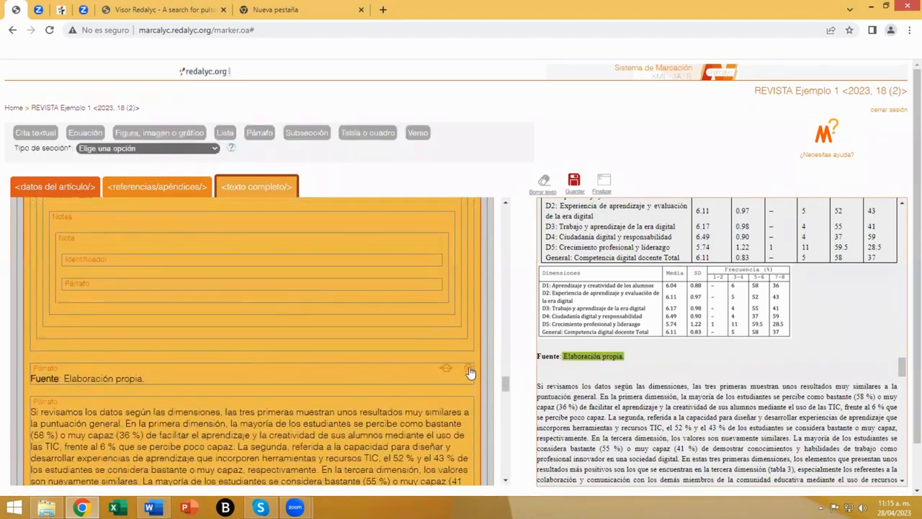
{"action": "left_click", "coordinate": [468, 371]}
{"action": "scroll", "coordinate": [387, 339], "scroll_direction": "up", "scroll_amount": 5}
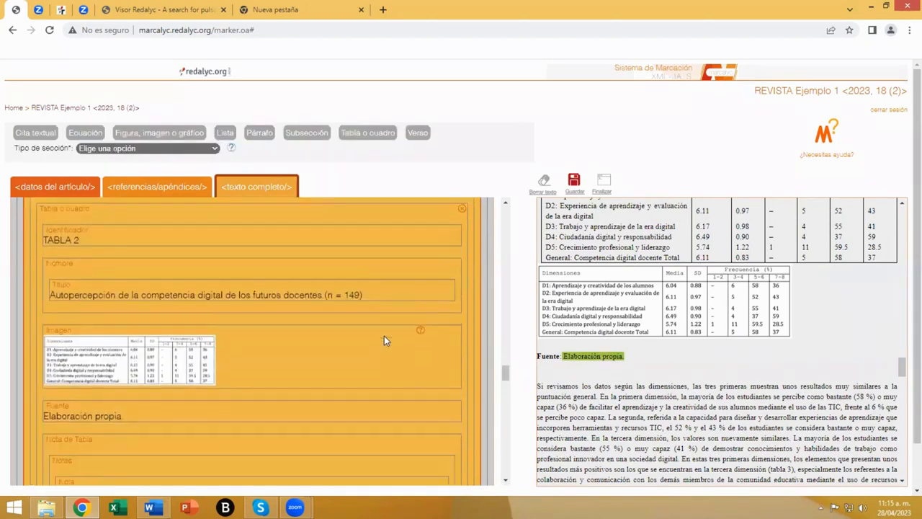
{"action": "left_click", "coordinate": [573, 181]}
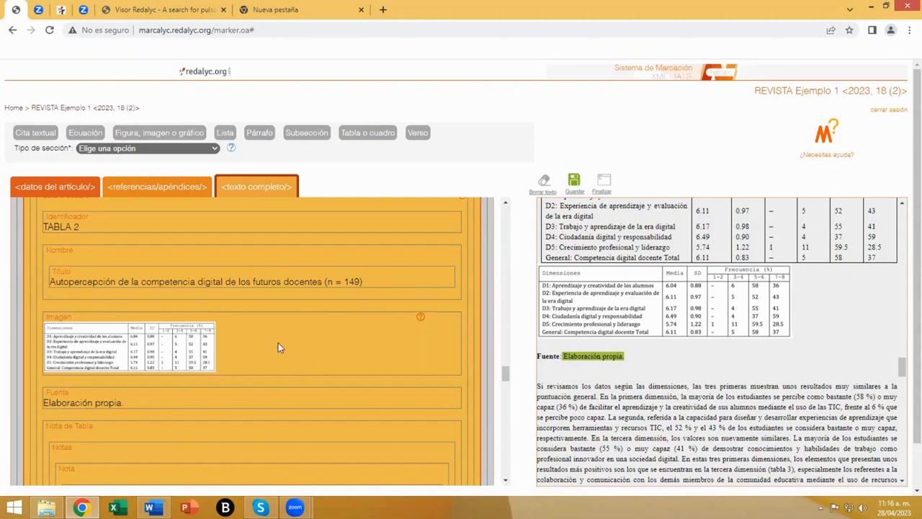
Step: In subsection 5.2 Análisis de las diferencias según la edad, delete the marked-up FIGURA 1 element from its paragraph
{"action": "scroll", "coordinate": [278, 342], "scroll_direction": "down", "scroll_amount": 10}
{"action": "scroll", "coordinate": [284, 342], "scroll_direction": "down", "scroll_amount": 3}
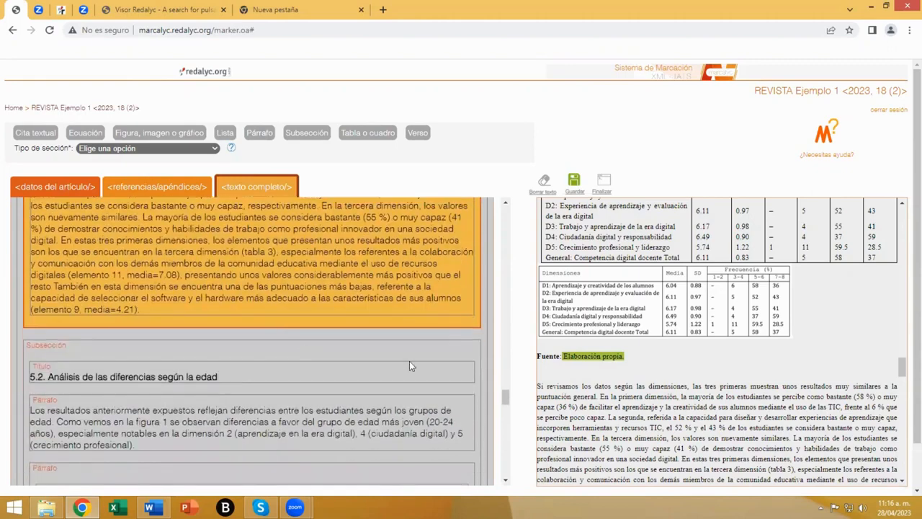
{"action": "left_click", "coordinate": [145, 297]}
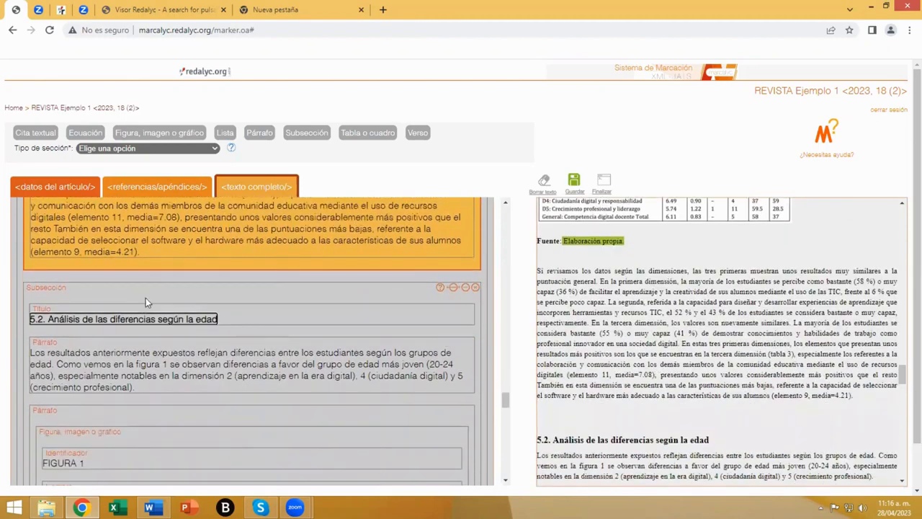
{"action": "scroll", "coordinate": [706, 362], "scroll_direction": "down", "scroll_amount": 3}
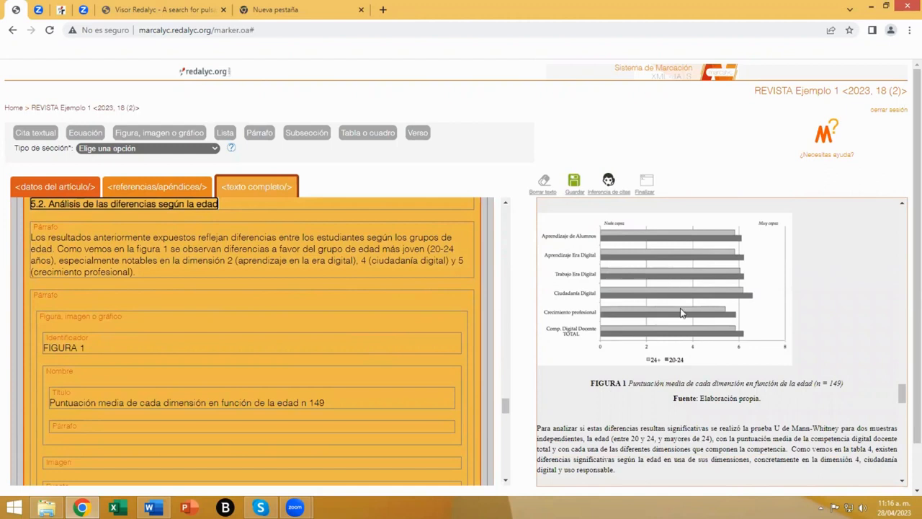
{"action": "scroll", "coordinate": [680, 313], "scroll_direction": "up", "scroll_amount": 1}
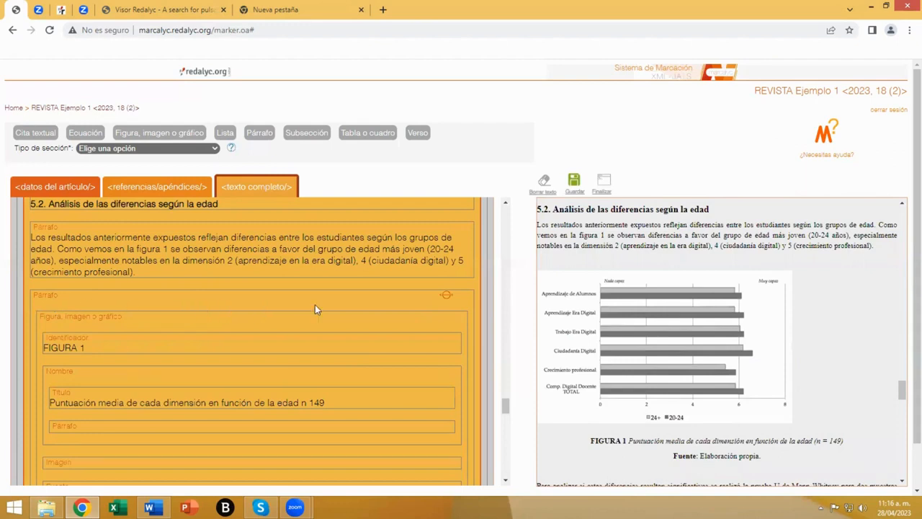
{"action": "left_click", "coordinate": [463, 317]}
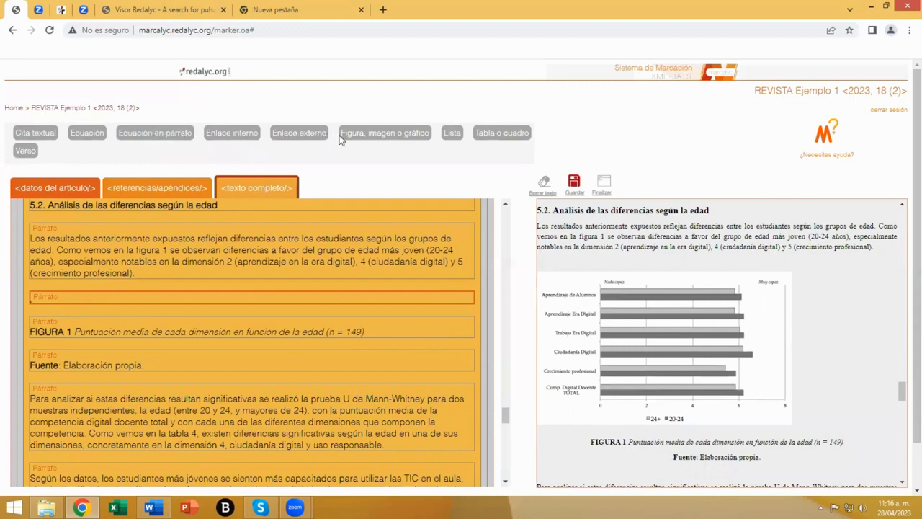
Step: Insert a new figure element in the emptied paragraph with identifier FIGURA 1 taken from the source caption
{"action": "left_click", "coordinate": [385, 140]}
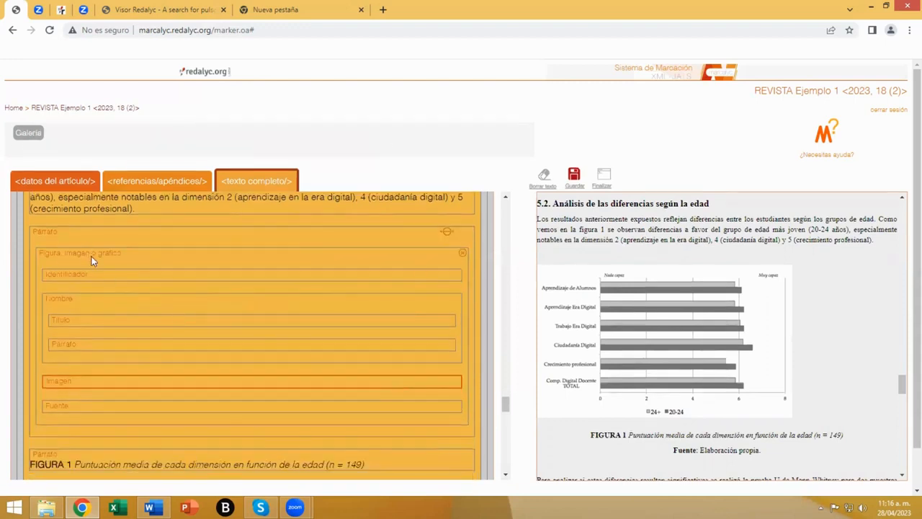
{"action": "left_click", "coordinate": [134, 278]}
{"action": "left_click", "coordinate": [76, 278]}
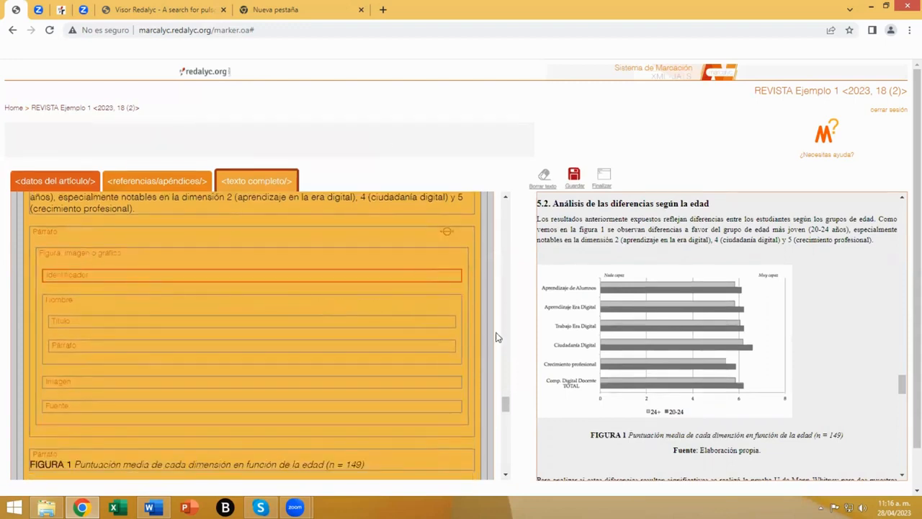
{"action": "left_click_drag", "start_coordinate": [629, 434], "coordinate": [589, 437]}
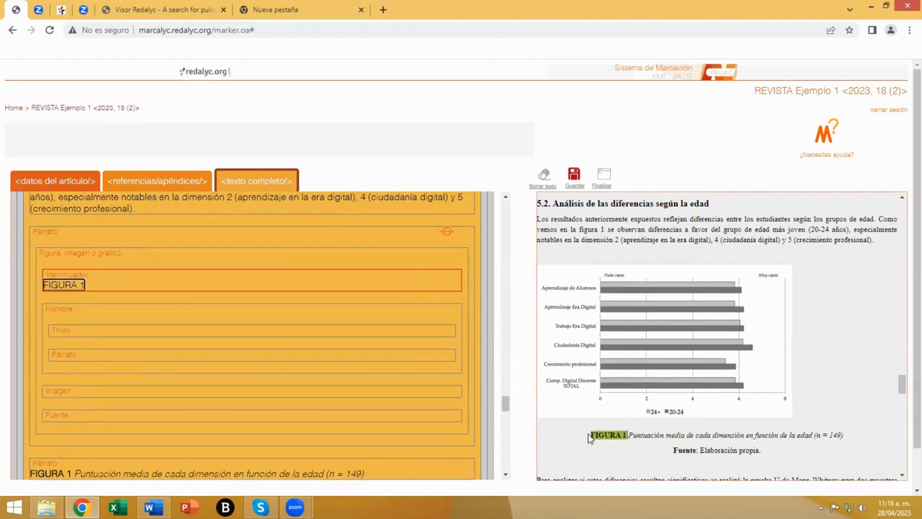
Step: Title the figure "Puntuación media de cada dimensión en función de la edad (n = 149)" and remove its empty Párrafo element
{"action": "left_click", "coordinate": [250, 334]}
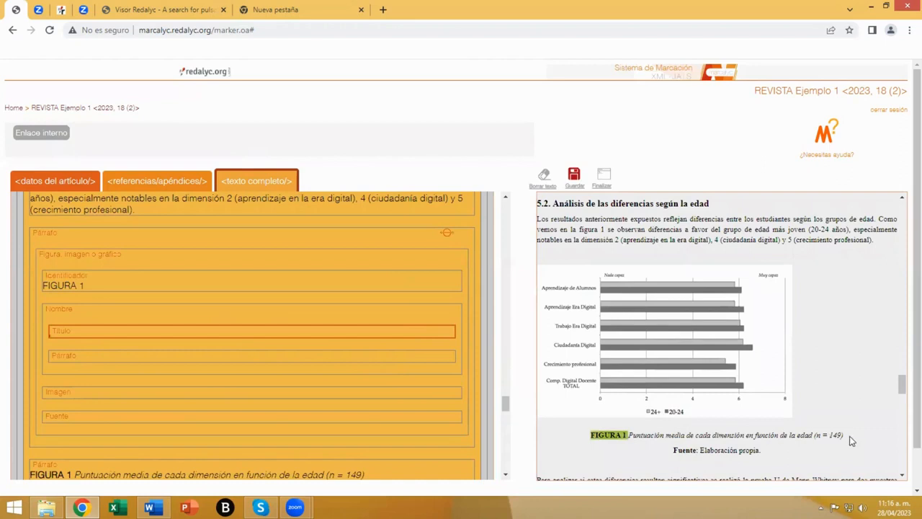
{"action": "left_click_drag", "start_coordinate": [851, 435], "coordinate": [626, 435]}
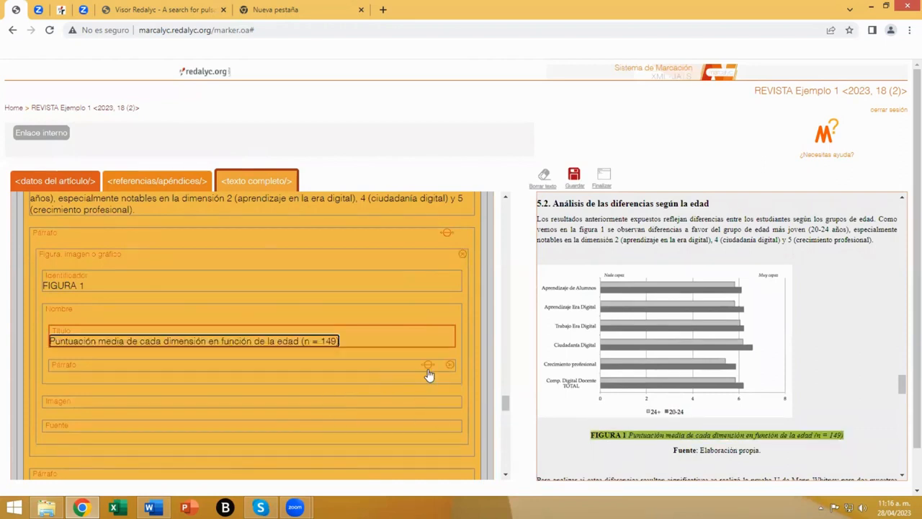
{"action": "left_click", "coordinate": [450, 366]}
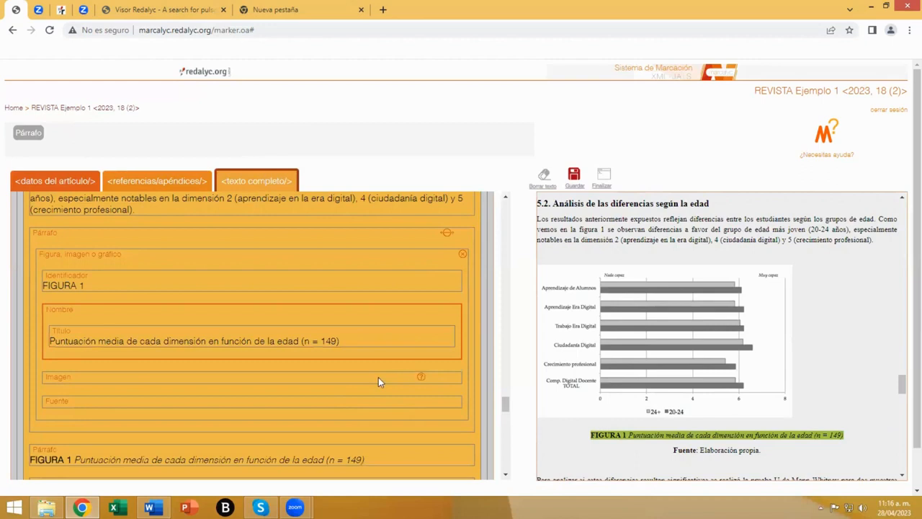
Step: Upload the Fig01 image file to the gallery for the Imagen element of FIGURA 1
{"action": "left_click", "coordinate": [56, 379]}
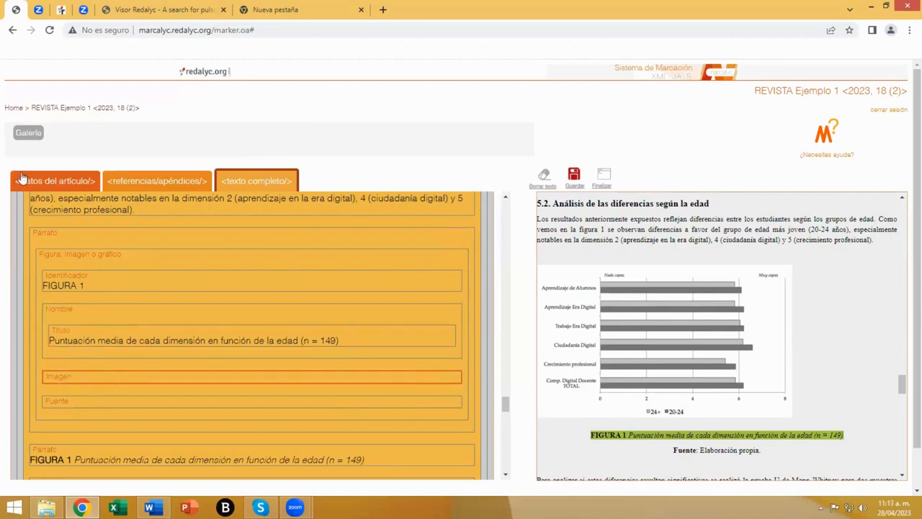
{"action": "left_click", "coordinate": [26, 134]}
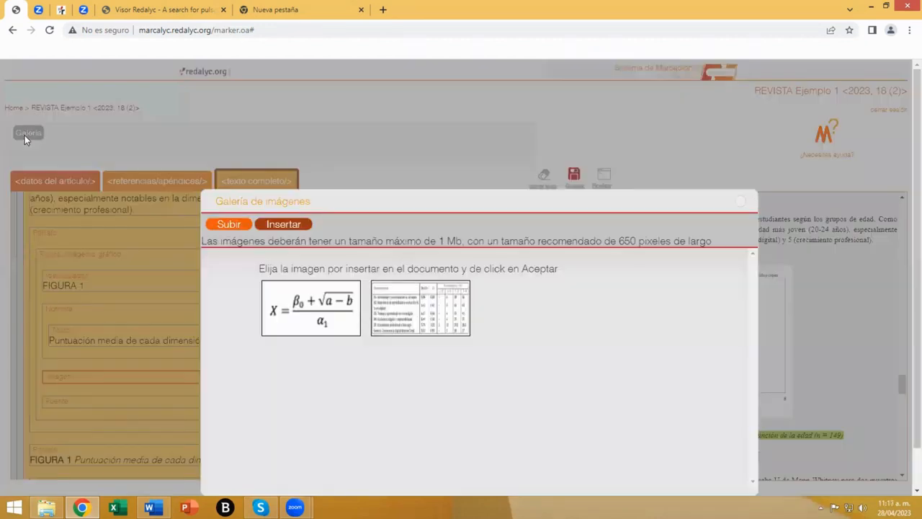
{"action": "left_click", "coordinate": [220, 225]}
{"action": "left_click", "coordinate": [267, 264]}
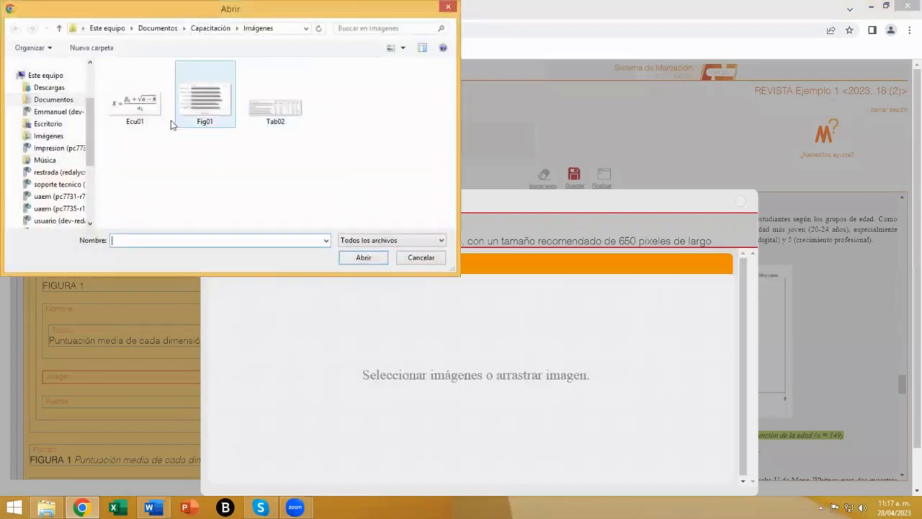
{"action": "left_click", "coordinate": [203, 101]}
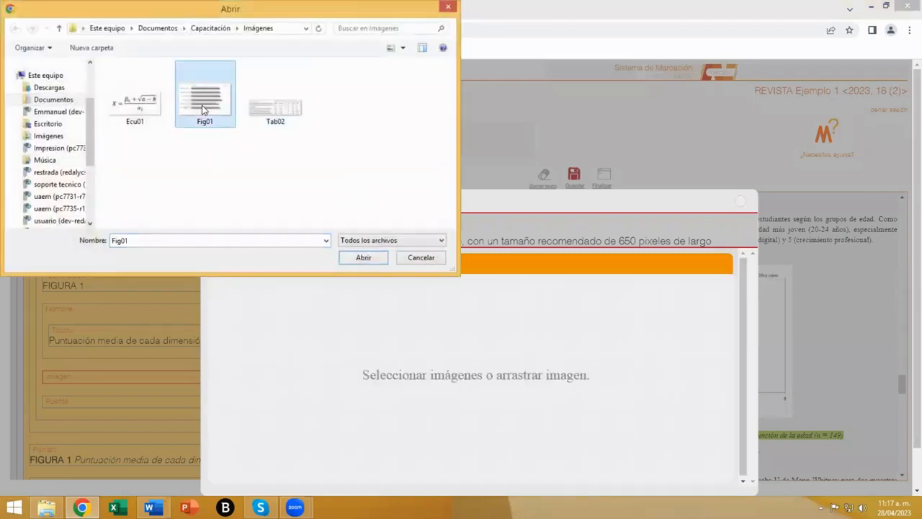
{"action": "left_click", "coordinate": [357, 260]}
{"action": "left_click", "coordinate": [354, 264]}
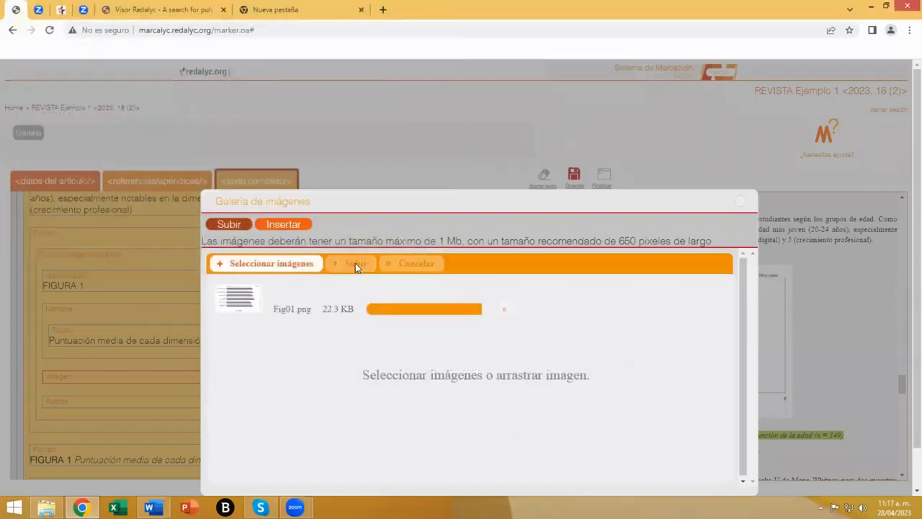
Step: Insert the uploaded bar chart from the gallery into the Imagen element of FIGURA 1
{"action": "left_click", "coordinate": [301, 224]}
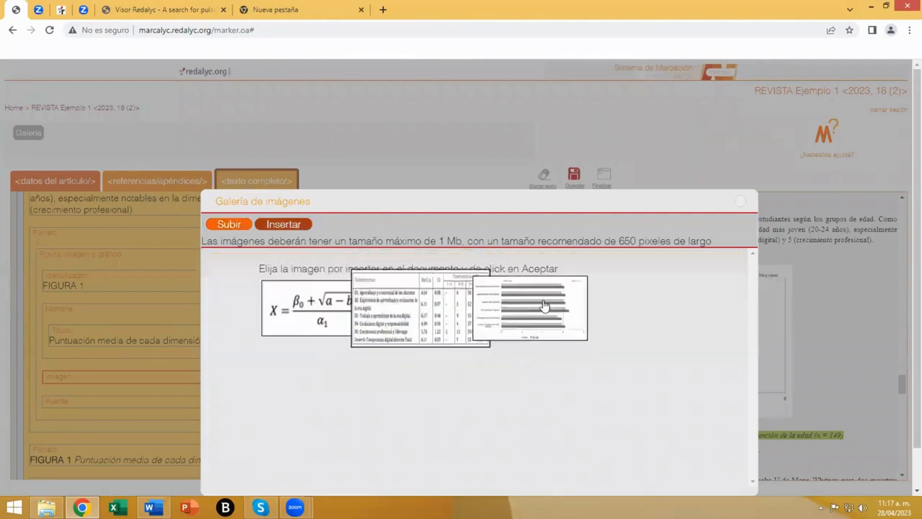
{"action": "left_click", "coordinate": [568, 326]}
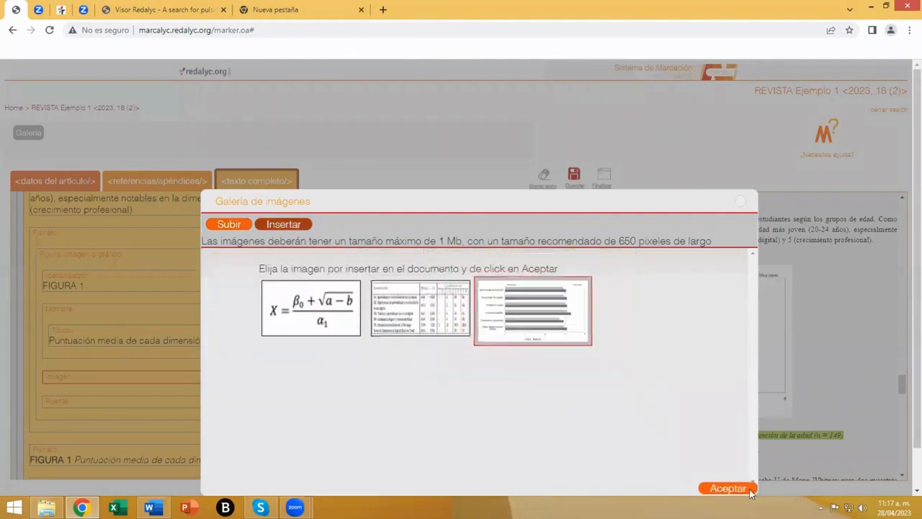
{"action": "left_click", "coordinate": [727, 487]}
Step: Fill the Fuente element of FIGURA 1 with "Elaboración propia." taken from the source text
{"action": "scroll", "coordinate": [231, 393], "scroll_direction": "down", "scroll_amount": 1}
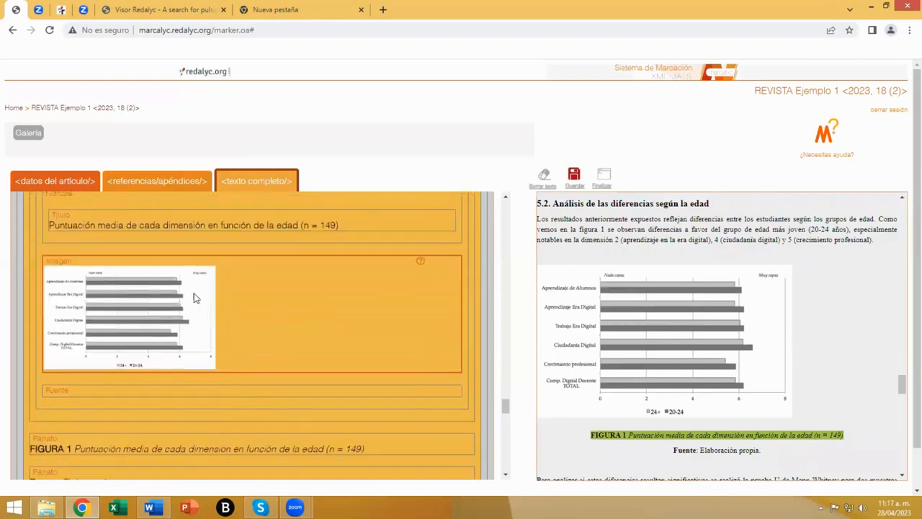
{"action": "left_click", "coordinate": [102, 391]}
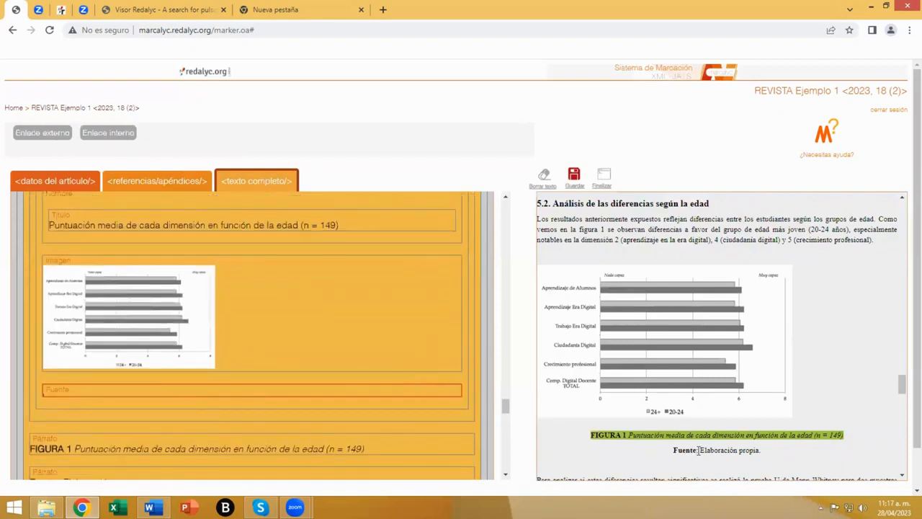
{"action": "left_click_drag", "start_coordinate": [698, 450], "coordinate": [762, 453]}
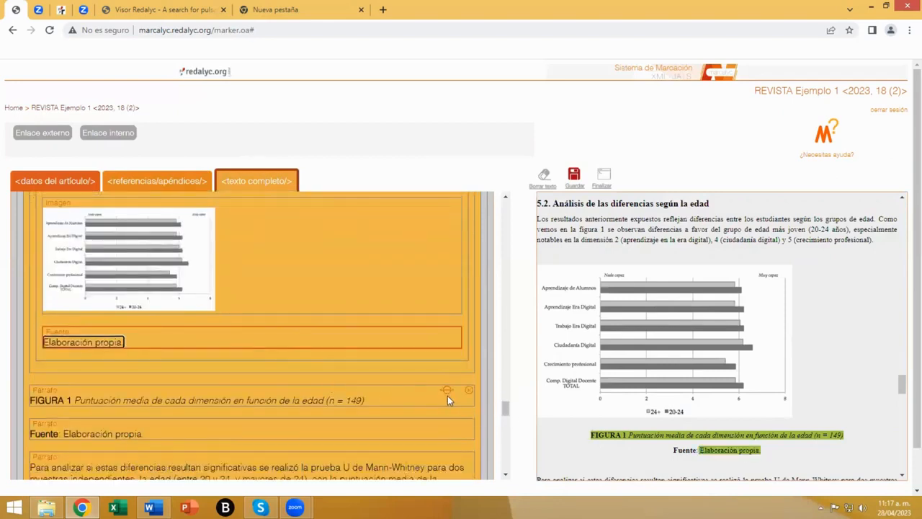
Step: Delete the duplicate caption and Fuente paragraphs below the FIGURA 1 element in subsection 5.2, and save the markup
{"action": "left_click", "coordinate": [469, 391]}
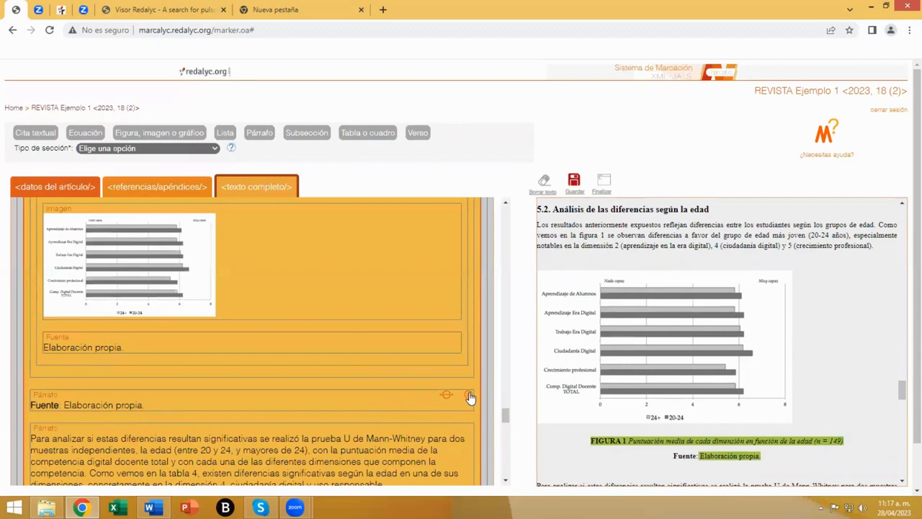
{"action": "scroll", "coordinate": [346, 372], "scroll_direction": "up", "scroll_amount": 2}
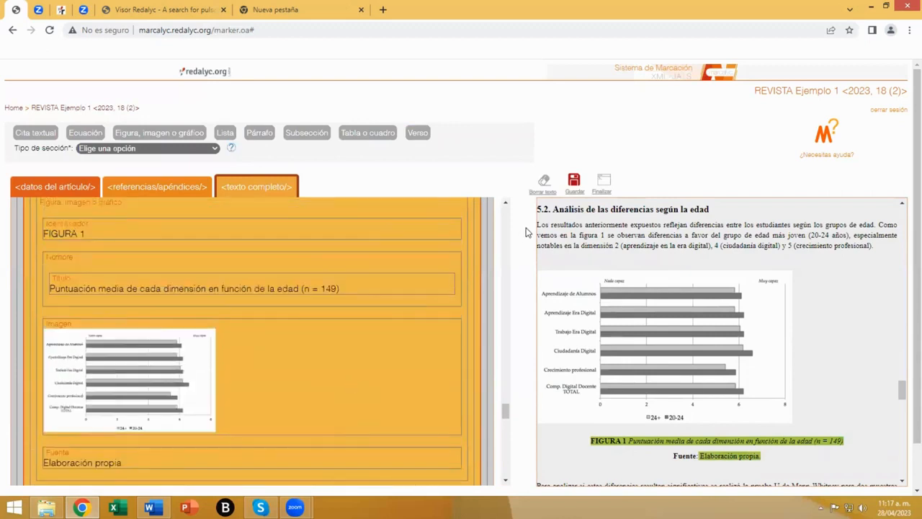
{"action": "scroll", "coordinate": [263, 311], "scroll_direction": "up", "scroll_amount": 1}
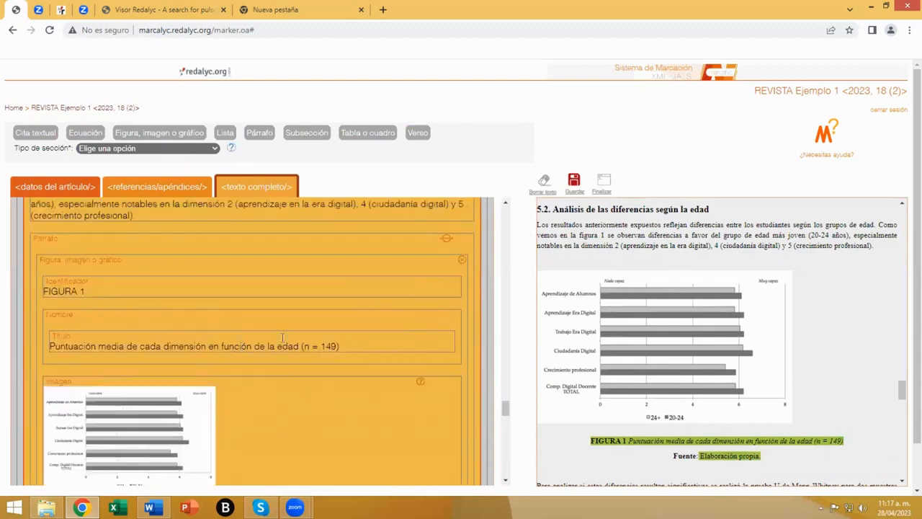
{"action": "left_click", "coordinate": [573, 181]}
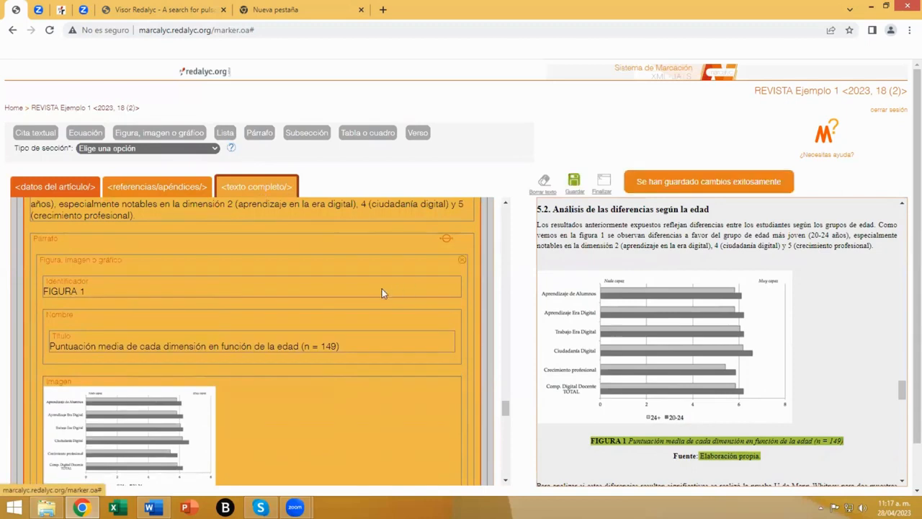
Step: Review the marked-up paragraphs from the end of subsection 5.2 through 6. DISCUSIÓN and 7. CONCLUSIONES
{"action": "scroll", "coordinate": [272, 324], "scroll_direction": "down", "scroll_amount": 2}
{"action": "scroll", "coordinate": [271, 324], "scroll_direction": "down", "scroll_amount": 6}
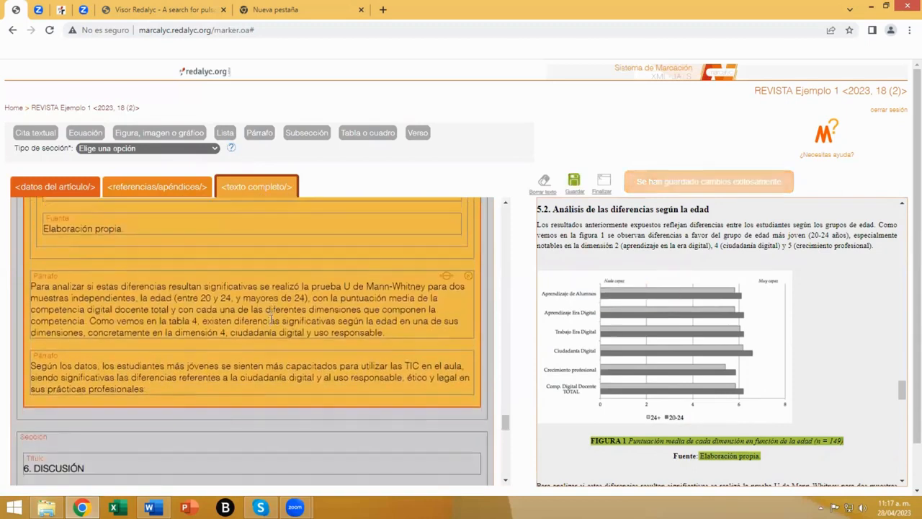
{"action": "left_click", "coordinate": [143, 330]}
{"action": "scroll", "coordinate": [278, 345], "scroll_direction": "down", "scroll_amount": 1}
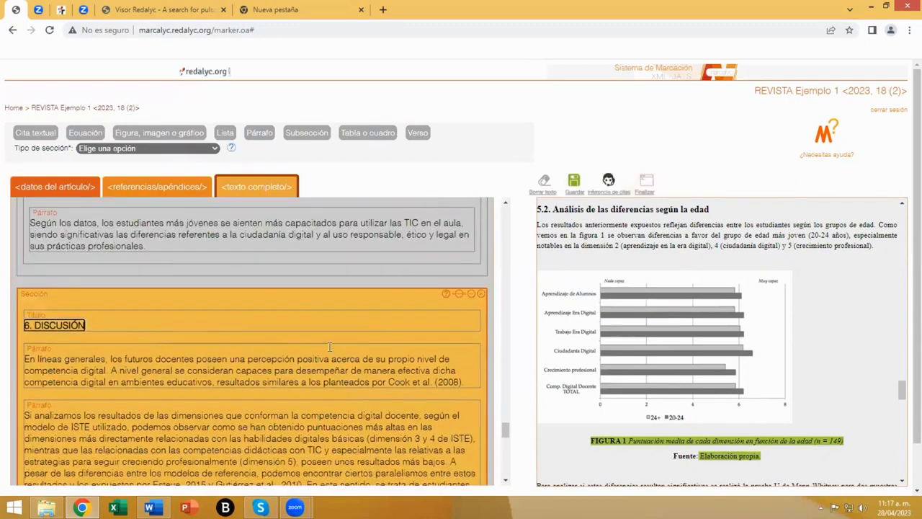
{"action": "scroll", "coordinate": [664, 346], "scroll_direction": "down", "scroll_amount": 5}
{"action": "scroll", "coordinate": [265, 373], "scroll_direction": "down", "scroll_amount": 3}
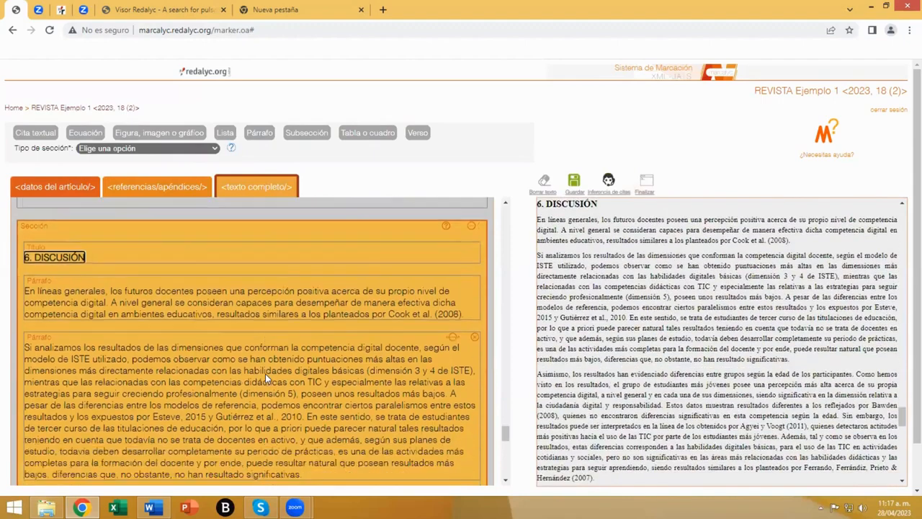
{"action": "scroll", "coordinate": [268, 375], "scroll_direction": "down", "scroll_amount": 2}
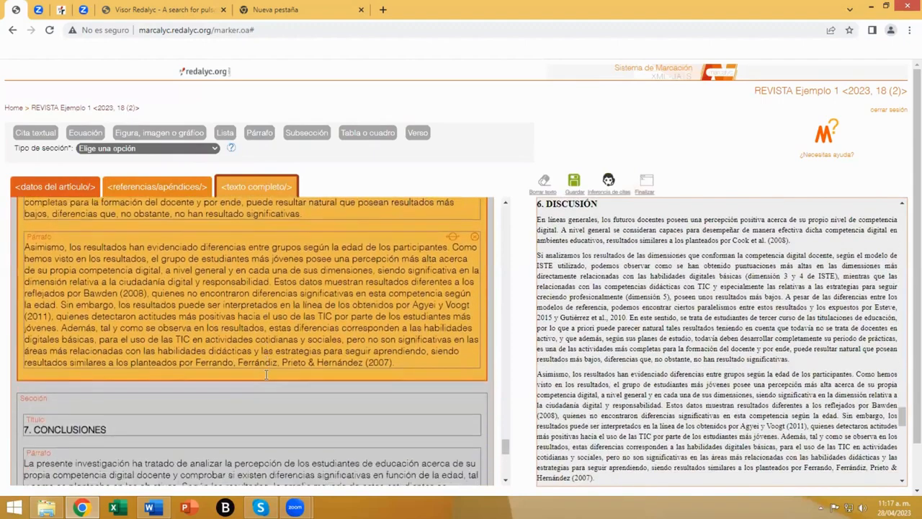
{"action": "left_click", "coordinate": [305, 363]}
{"action": "scroll", "coordinate": [324, 365], "scroll_direction": "down", "scroll_amount": 1}
{"action": "scroll", "coordinate": [335, 363], "scroll_direction": "down", "scroll_amount": 1}
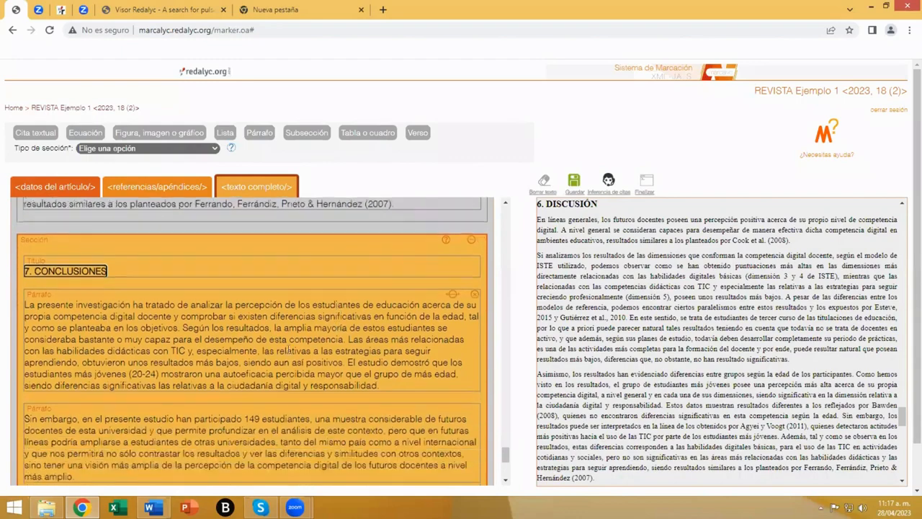
{"action": "scroll", "coordinate": [283, 338], "scroll_direction": "down", "scroll_amount": 4}
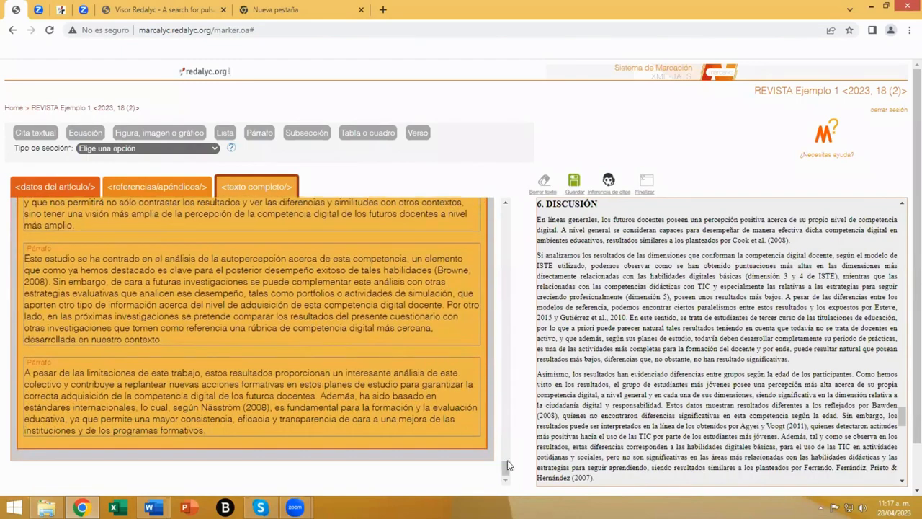
{"action": "mouse_move", "coordinate": [507, 467]}
{"action": "left_mouse_down"}
{"action": "mouse_move", "coordinate": [507, 447]}
{"action": "mouse_move", "coordinate": [507, 473]}
{"action": "left_mouse_up"}
{"action": "scroll", "coordinate": [355, 341], "scroll_direction": "up", "scroll_amount": 5}
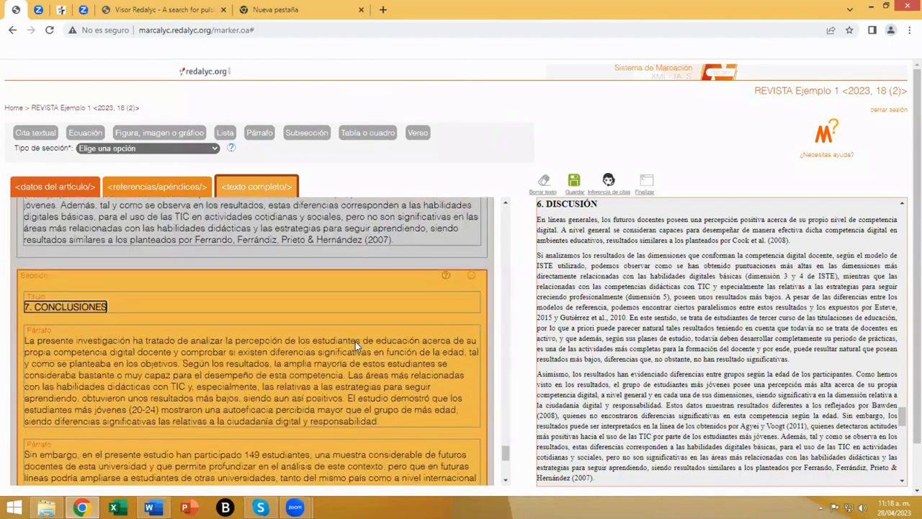
{"action": "scroll", "coordinate": [355, 341], "scroll_direction": "down", "scroll_amount": 3}
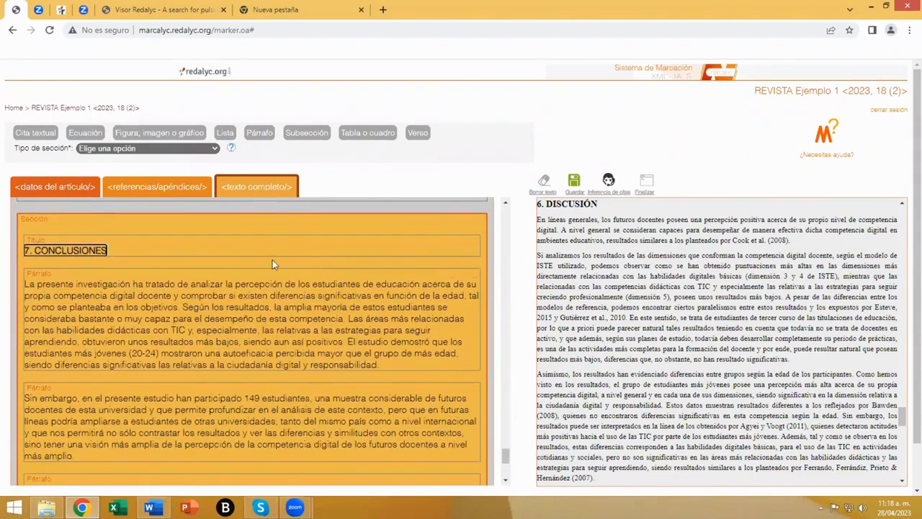
Step: Review the marked-up full text back to 1. INTRODUCCIÓN, checking figures, tables, lists and equations, and briefly view the article data
{"action": "scroll", "coordinate": [261, 382], "scroll_direction": "up", "scroll_amount": 2}
{"action": "scroll", "coordinate": [260, 382], "scroll_direction": "up", "scroll_amount": 10}
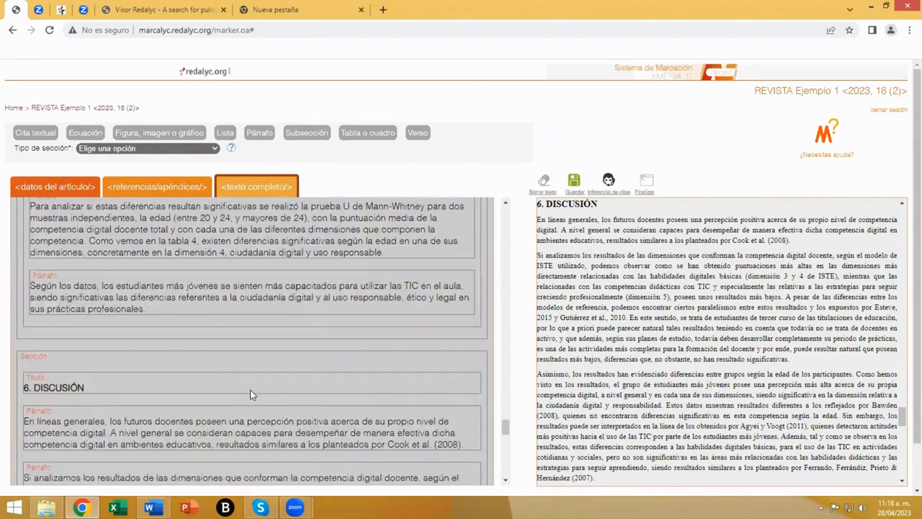
{"action": "left_click", "coordinate": [240, 394]}
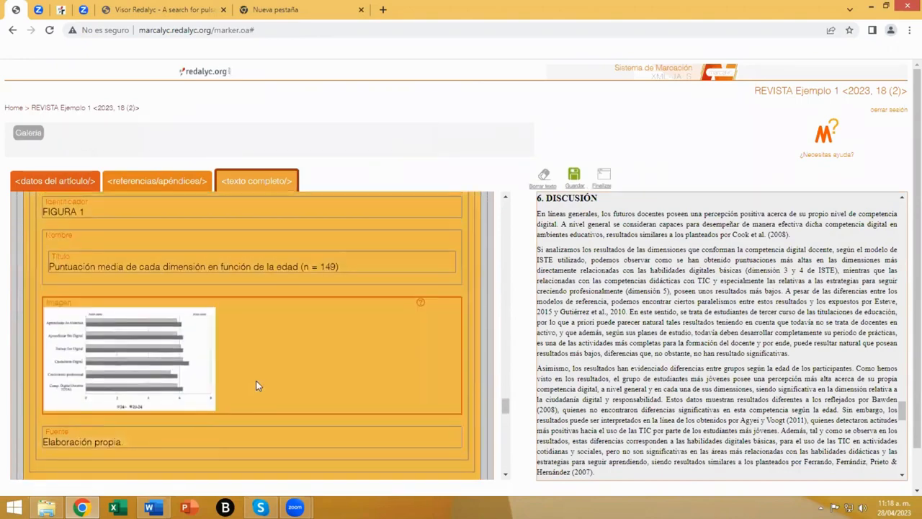
{"action": "scroll", "coordinate": [256, 385], "scroll_direction": "up", "scroll_amount": 10}
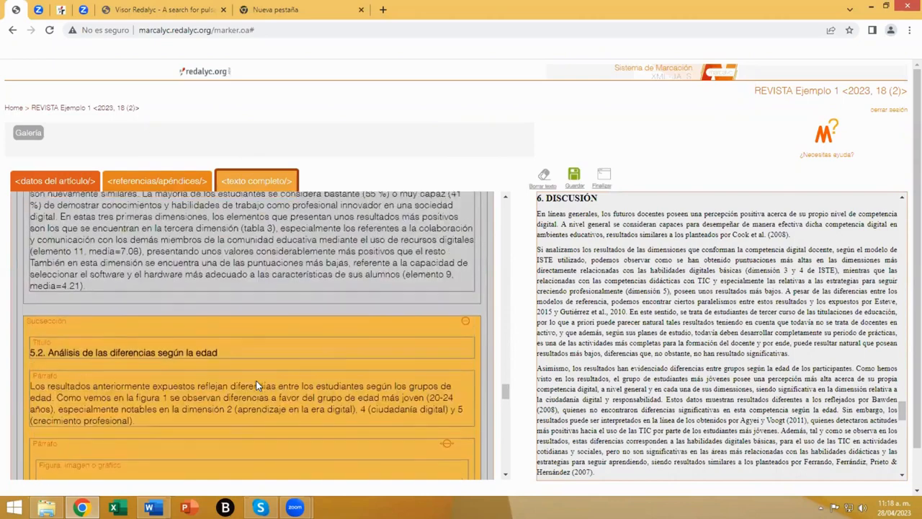
{"action": "scroll", "coordinate": [245, 355], "scroll_direction": "up", "scroll_amount": 1}
{"action": "left_click", "coordinate": [219, 349]}
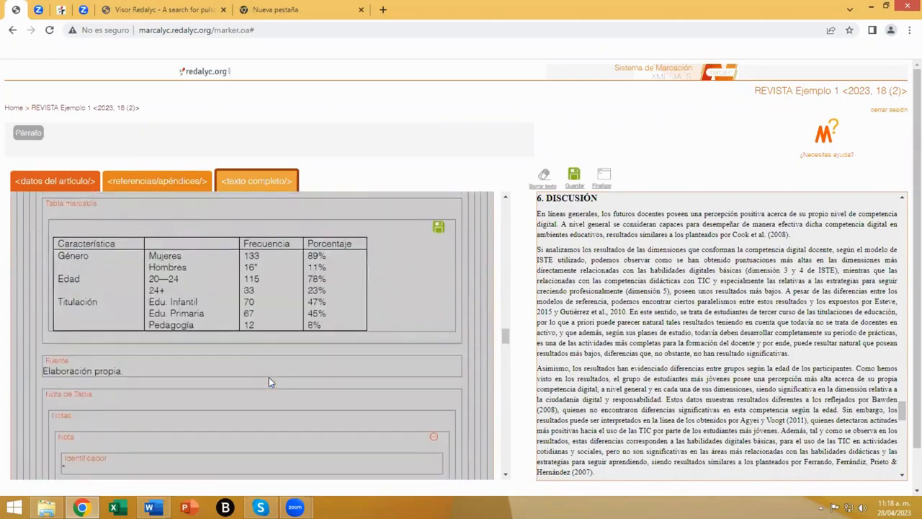
{"action": "scroll", "coordinate": [263, 385], "scroll_direction": "up", "scroll_amount": 10}
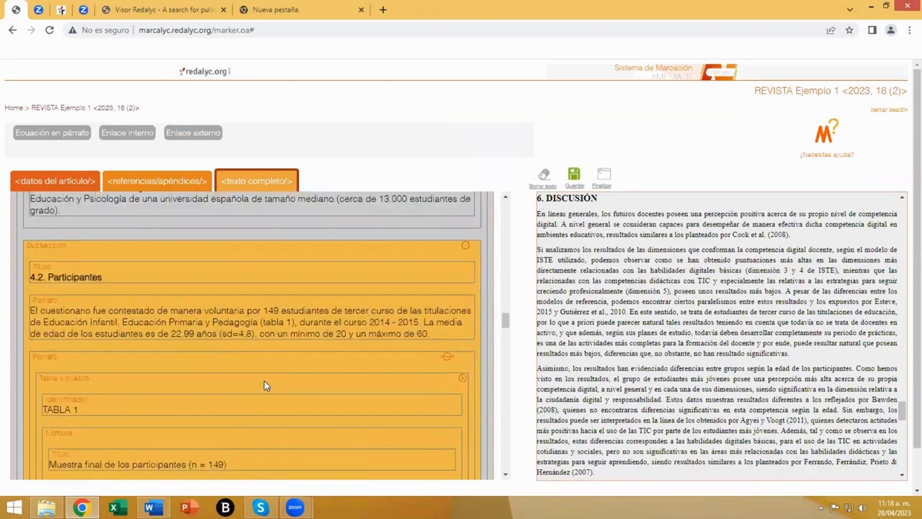
{"action": "scroll", "coordinate": [264, 385], "scroll_direction": "up", "scroll_amount": 5}
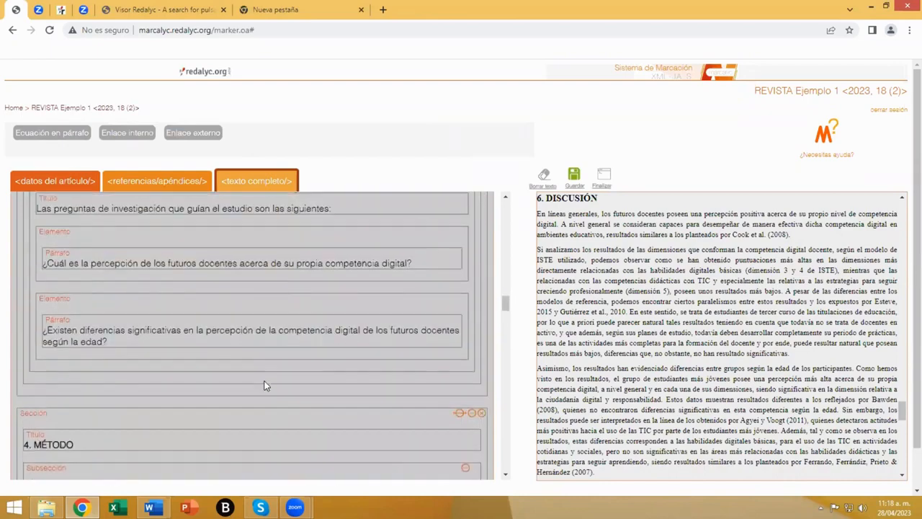
{"action": "scroll", "coordinate": [263, 385], "scroll_direction": "up", "scroll_amount": 5}
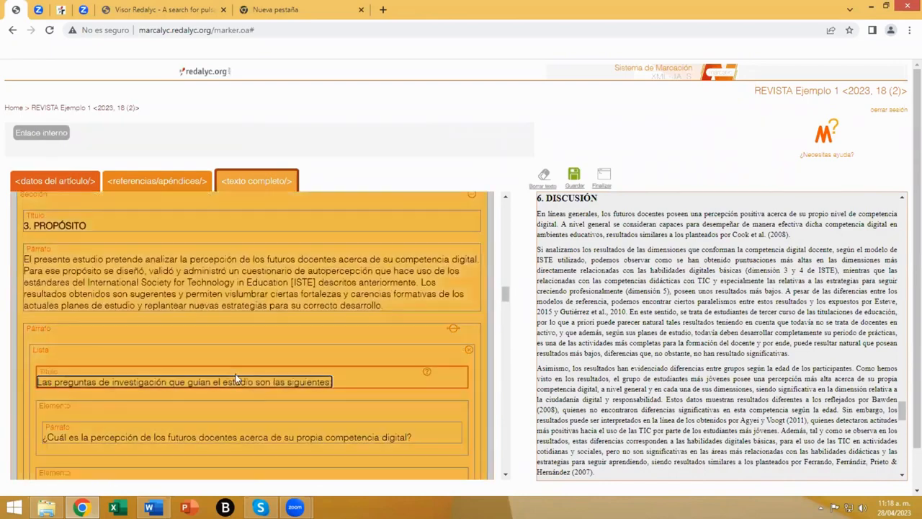
{"action": "scroll", "coordinate": [261, 393], "scroll_direction": "up", "scroll_amount": 3}
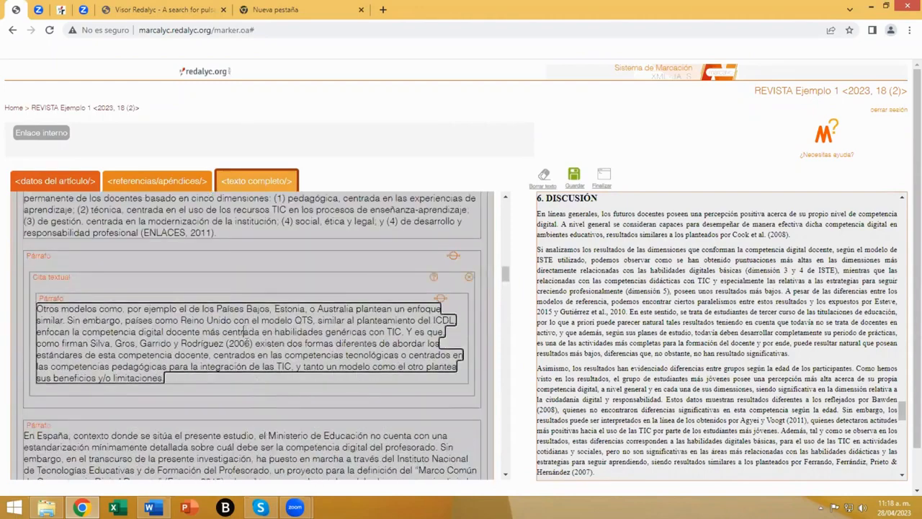
{"action": "scroll", "coordinate": [257, 414], "scroll_direction": "up", "scroll_amount": 5}
{"action": "scroll", "coordinate": [257, 415], "scroll_direction": "up", "scroll_amount": 2}
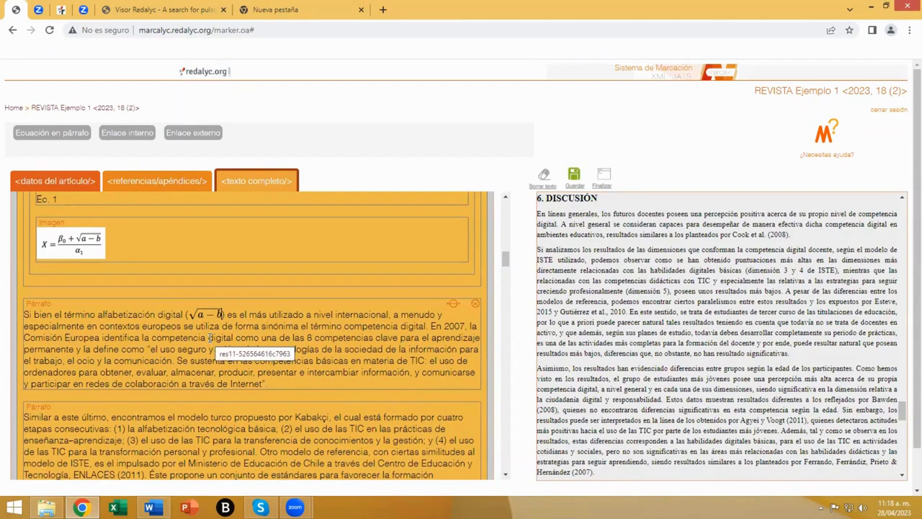
{"action": "scroll", "coordinate": [209, 327], "scroll_direction": "up", "scroll_amount": 5}
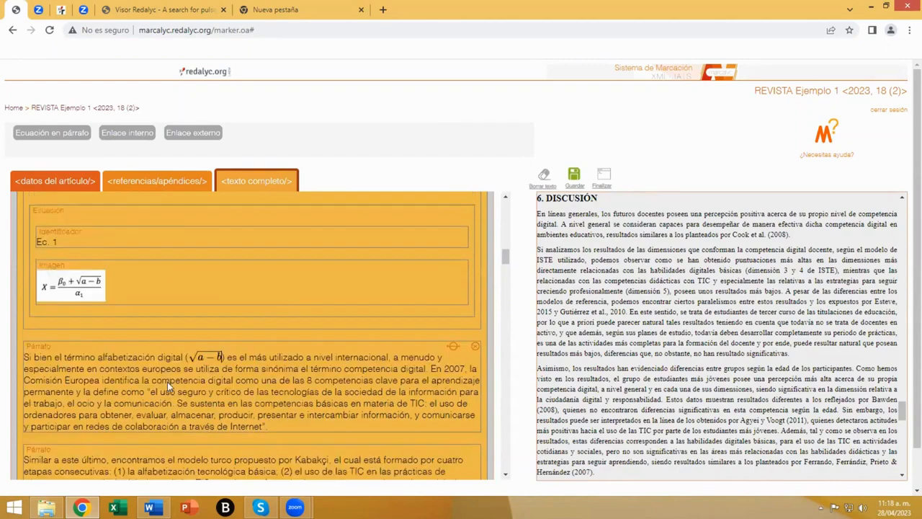
{"action": "scroll", "coordinate": [241, 405], "scroll_direction": "up", "scroll_amount": 15}
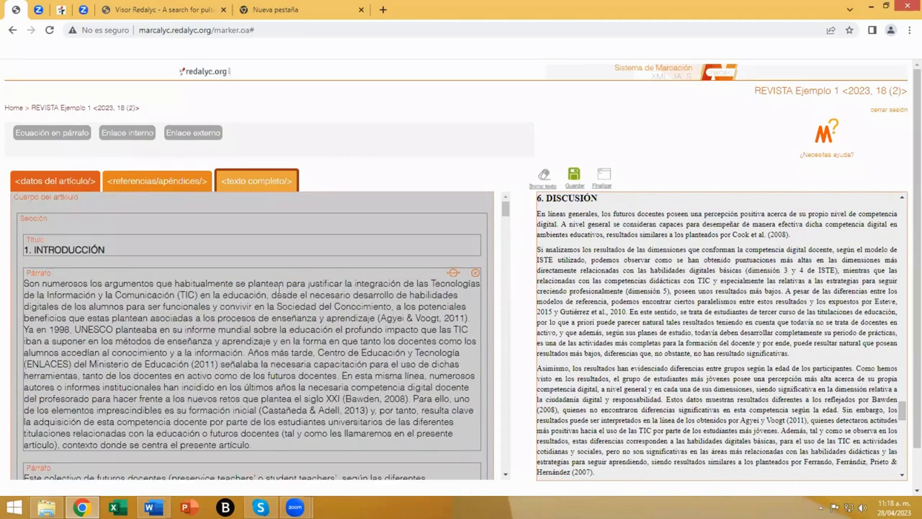
{"action": "left_click", "coordinate": [36, 181]}
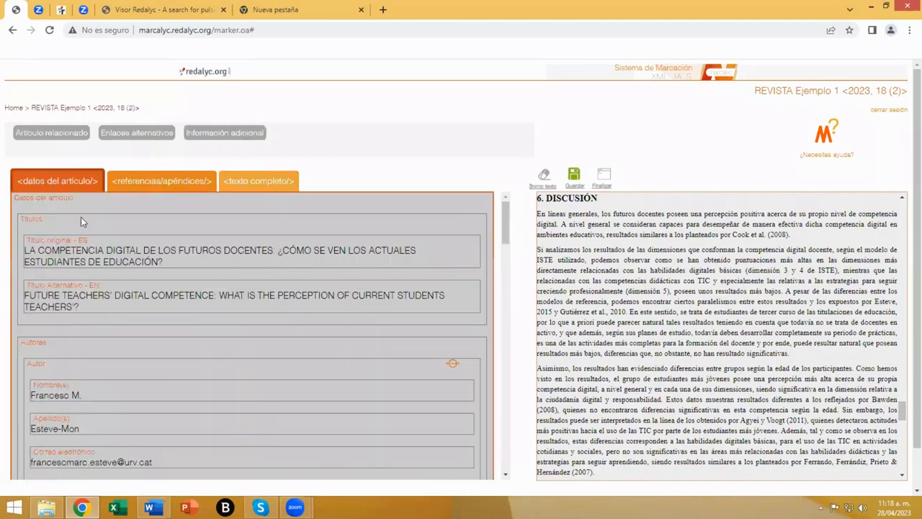
{"action": "left_click", "coordinate": [265, 182]}
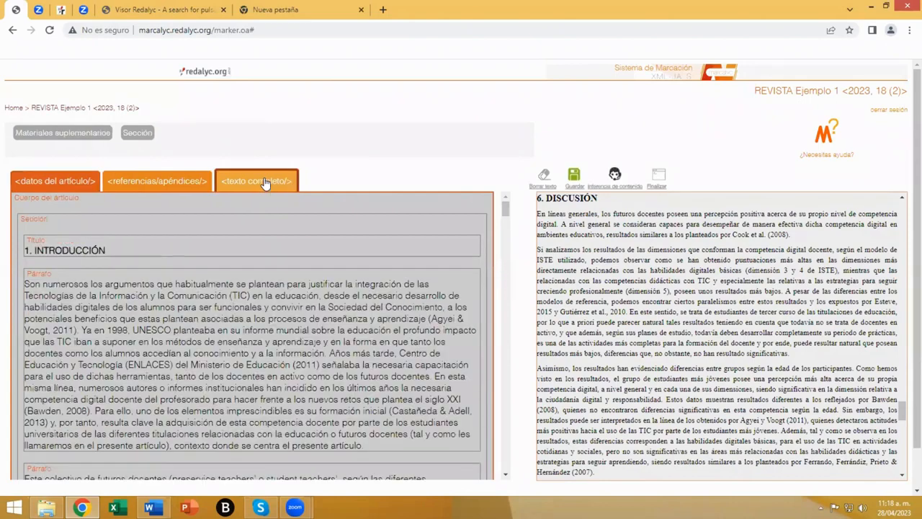
Step: Start the reference inference assistant and accept the inferred source Computers & Education with type Revista for the first reference
{"action": "left_click", "coordinate": [149, 186]}
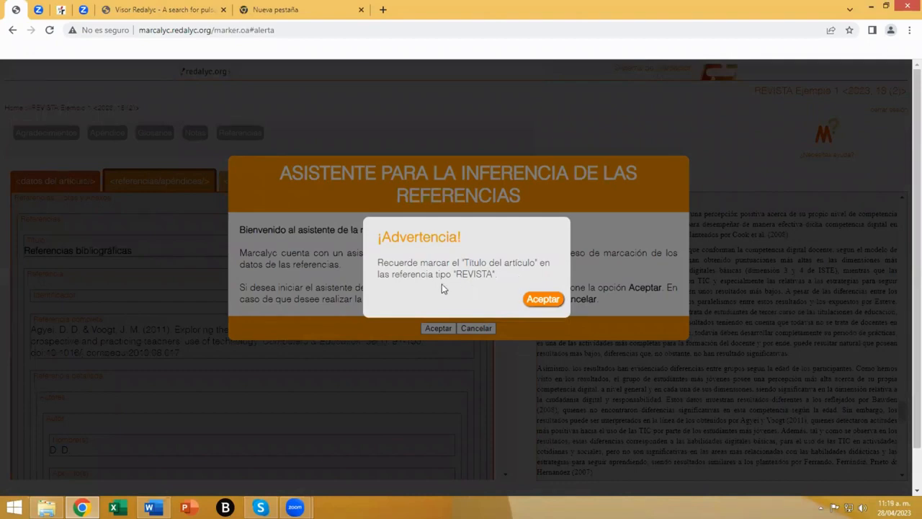
{"action": "left_click", "coordinate": [542, 299]}
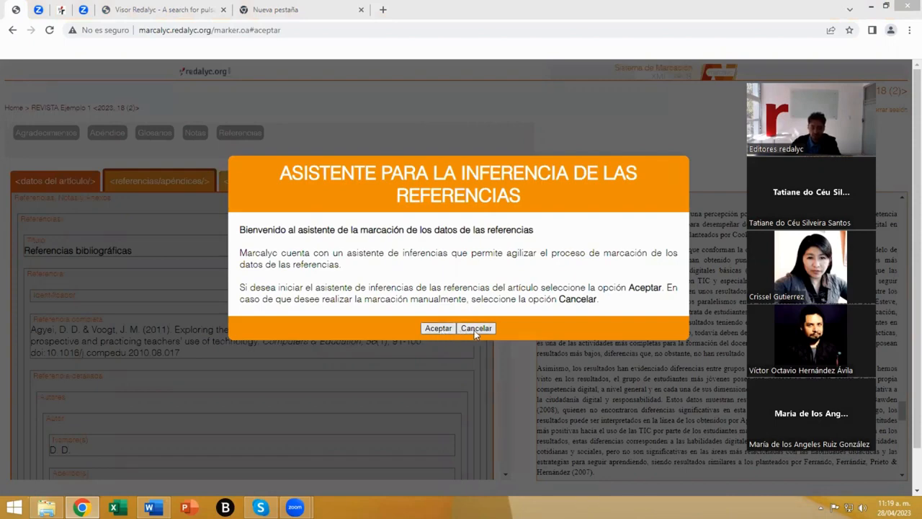
{"action": "left_click", "coordinate": [438, 329]}
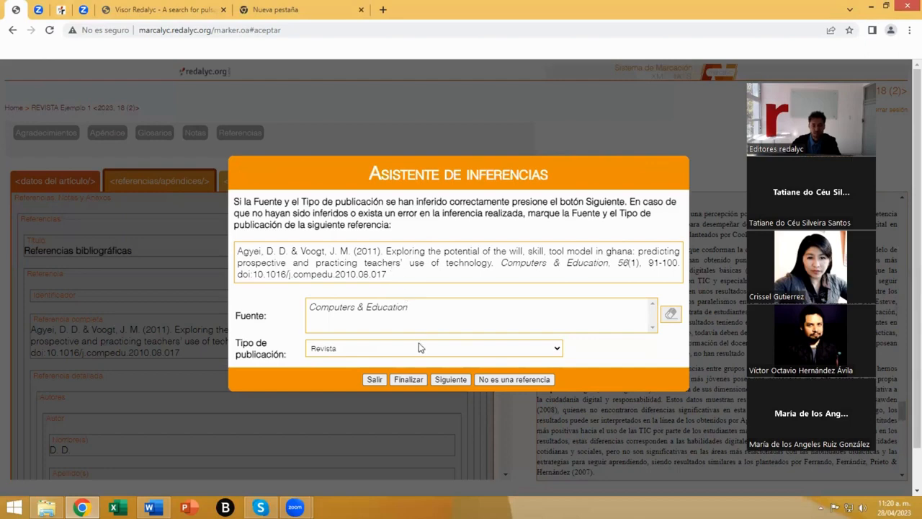
{"action": "left_click", "coordinate": [440, 380]}
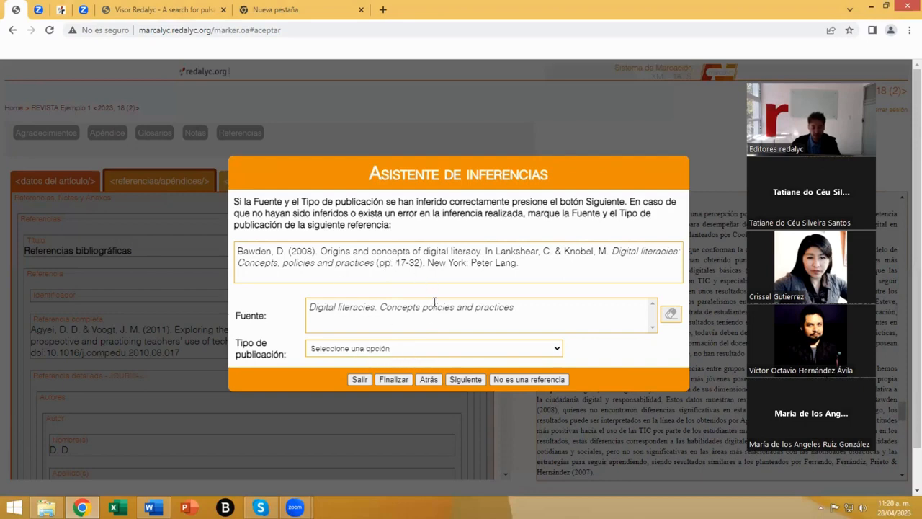
Step: Classify the Digital literacies, Entornos personales de aprendizaje and Competencias y estándares tic references as Libro|Capítulo de libro in the inference assistant
{"action": "left_click", "coordinate": [404, 351]}
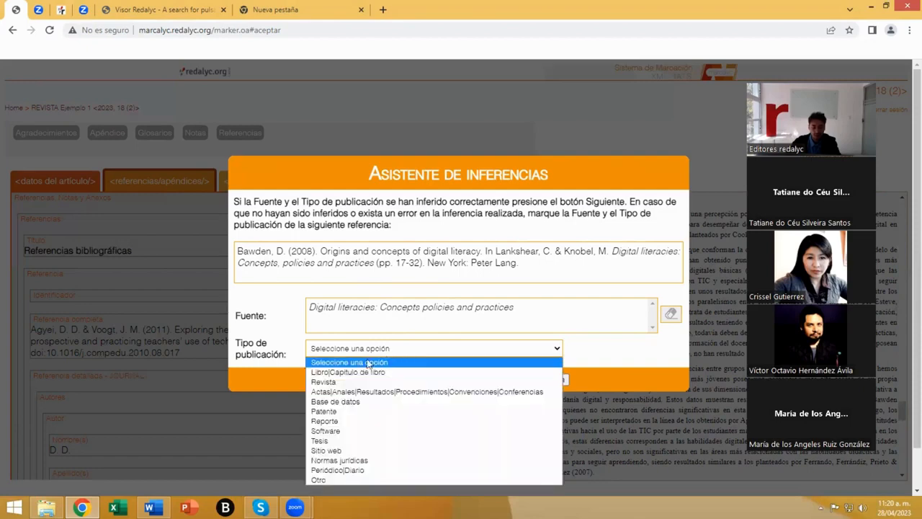
{"action": "left_click", "coordinate": [328, 372]}
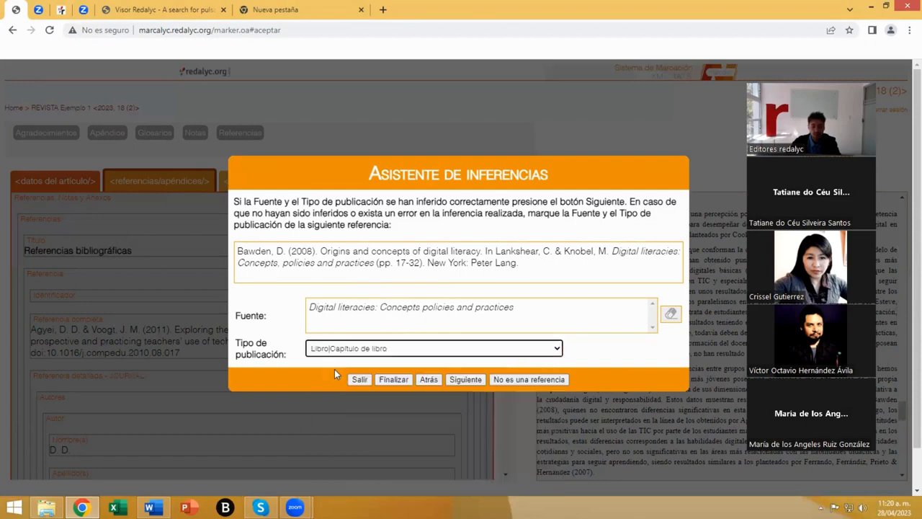
{"action": "left_click", "coordinate": [465, 379]}
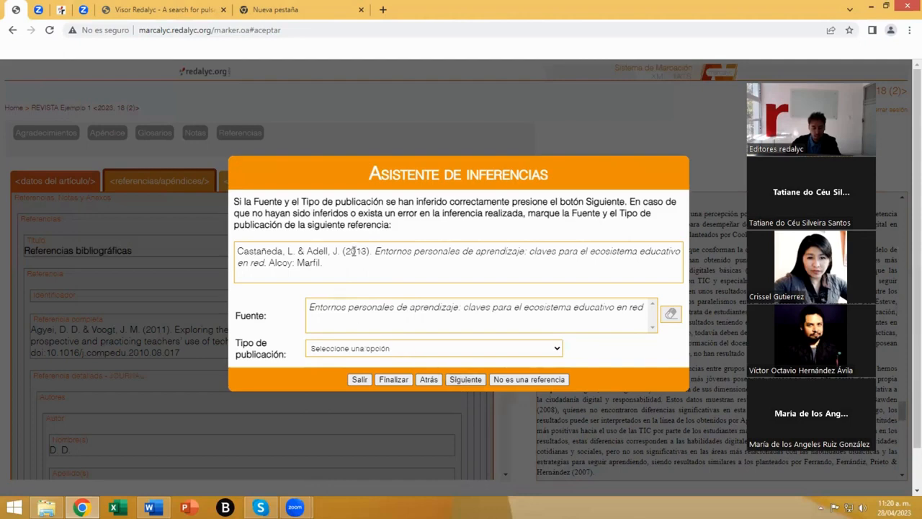
{"action": "left_click", "coordinate": [390, 348]}
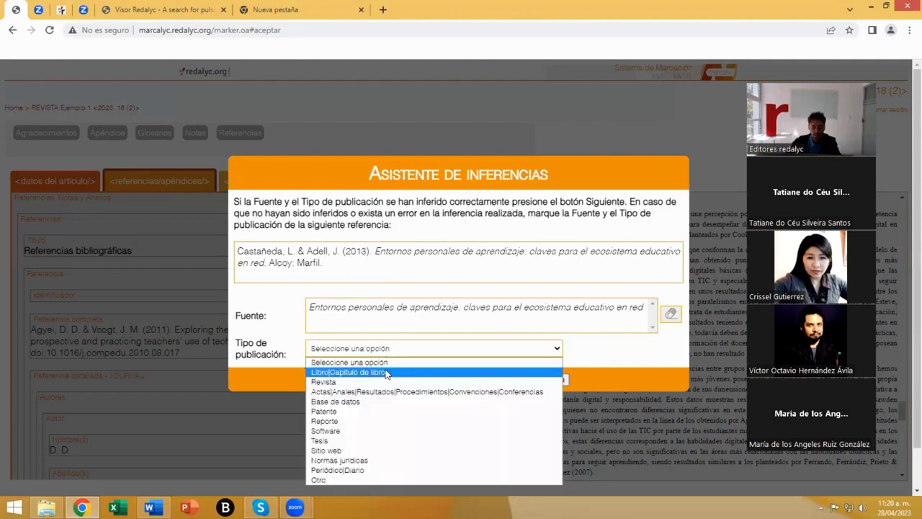
{"action": "left_click", "coordinate": [386, 372]}
{"action": "left_click", "coordinate": [455, 382]}
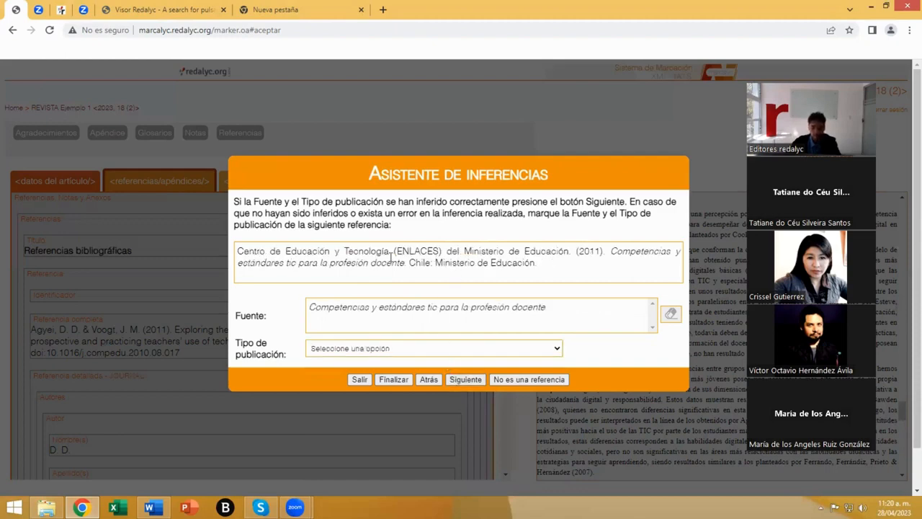
{"action": "left_click", "coordinate": [378, 350]}
{"action": "left_click", "coordinate": [351, 371]}
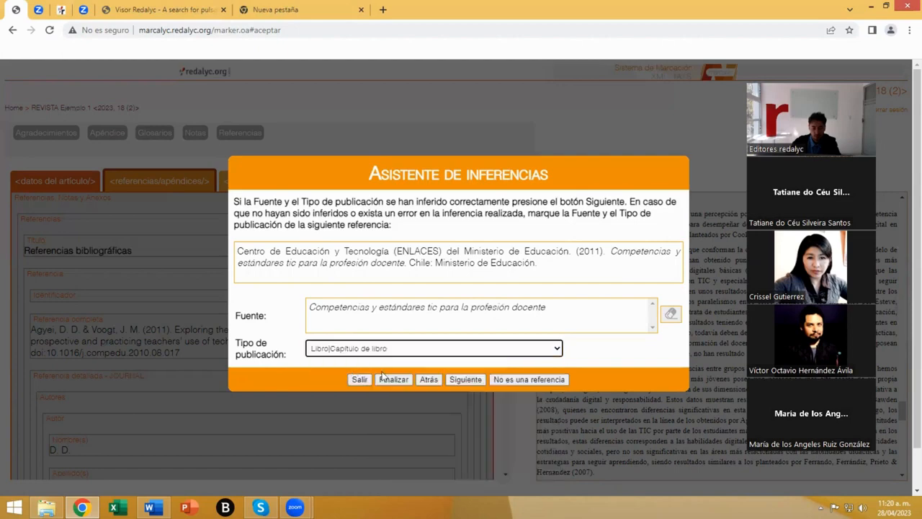
{"action": "left_click", "coordinate": [469, 384]}
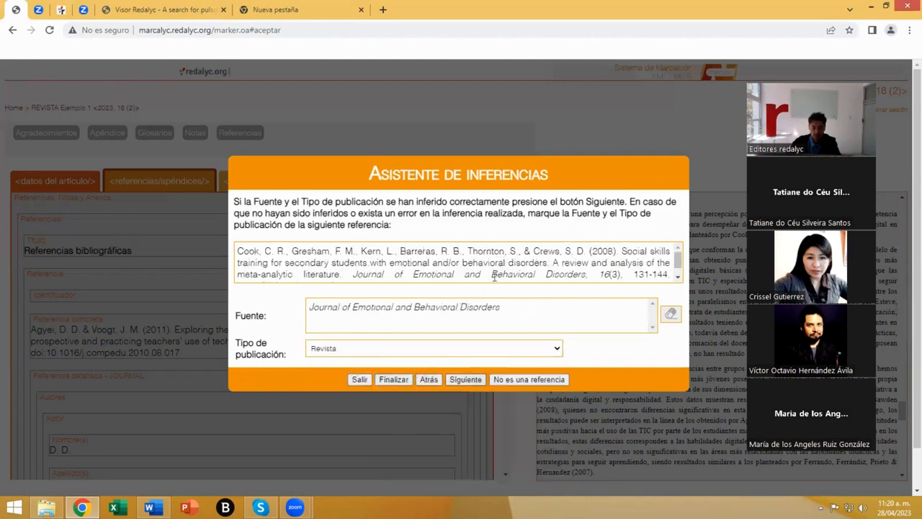
Step: Accept the inferred sources and publication types of the remaining references through Generalitat de Catalunya, and finish the inference assistant
{"action": "scroll", "coordinate": [504, 264], "scroll_direction": "down", "scroll_amount": 1}
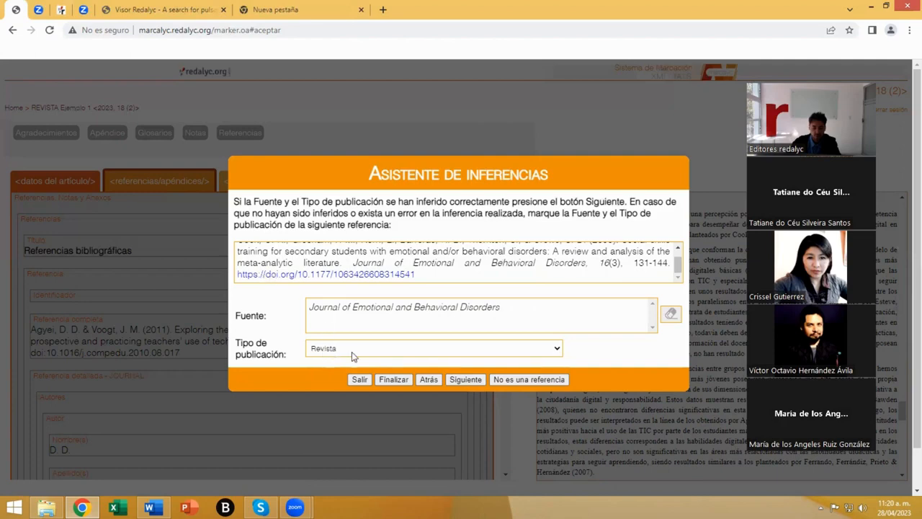
{"action": "left_click", "coordinate": [466, 380]}
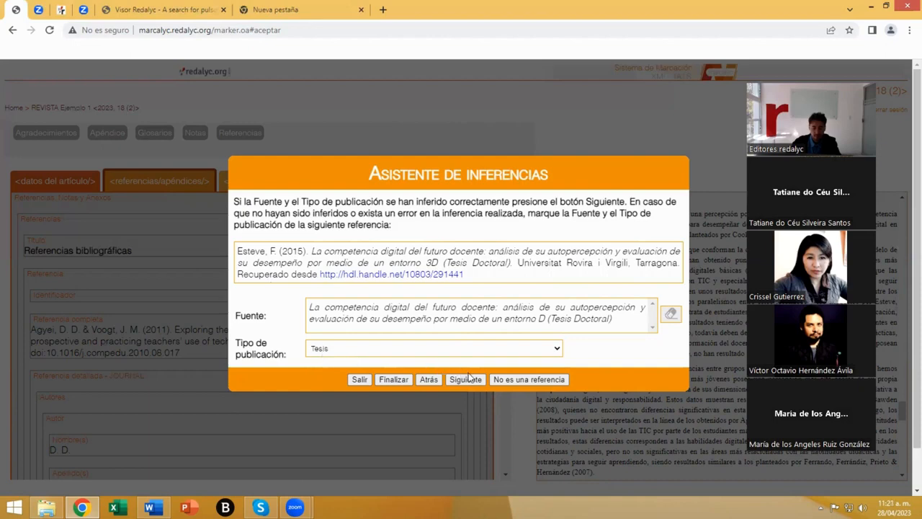
{"action": "left_click", "coordinate": [465, 380]}
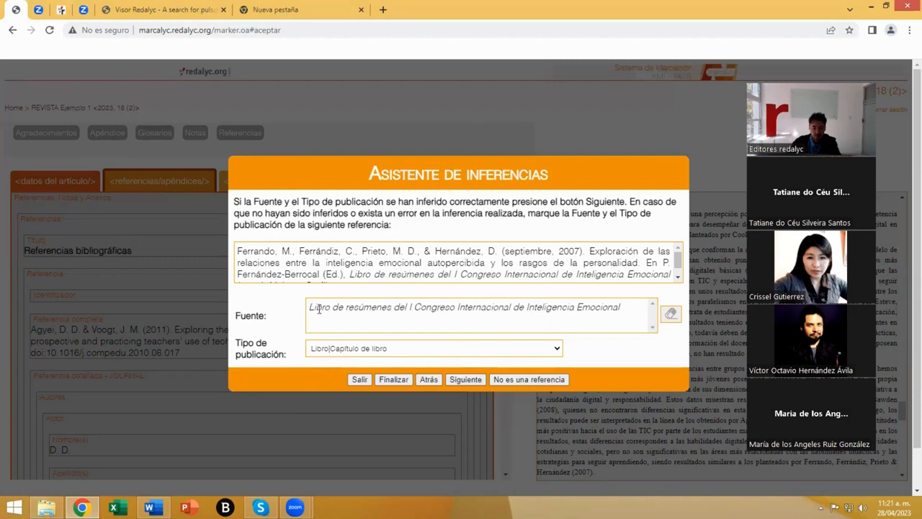
{"action": "left_click", "coordinate": [466, 379]}
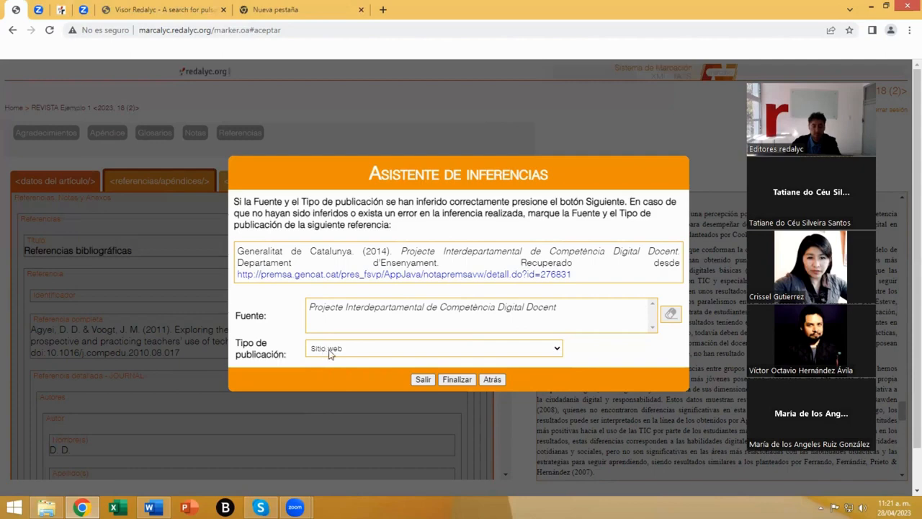
{"action": "left_click", "coordinate": [455, 378]}
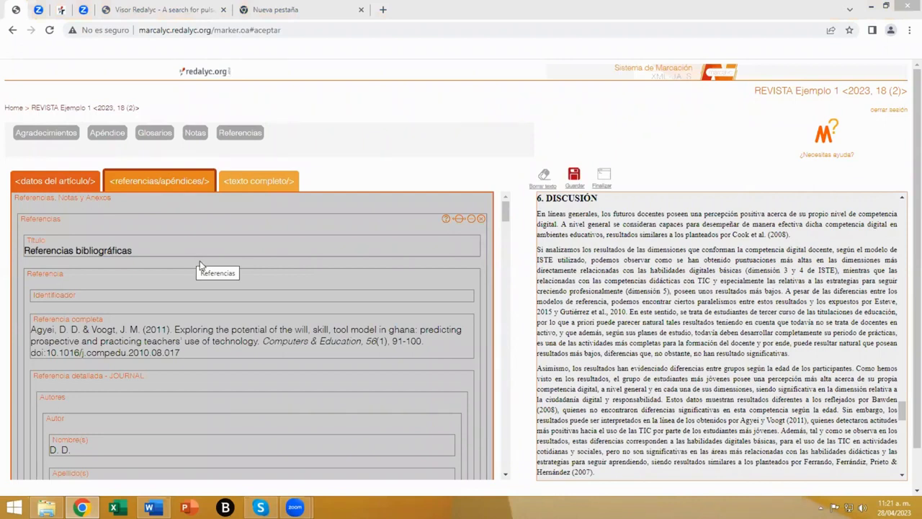
Step: Examine the detailed markup of the first reference, Computers & Education, and compare it with the Referencias bibliográficas in the source text
{"action": "left_click", "coordinate": [84, 271]}
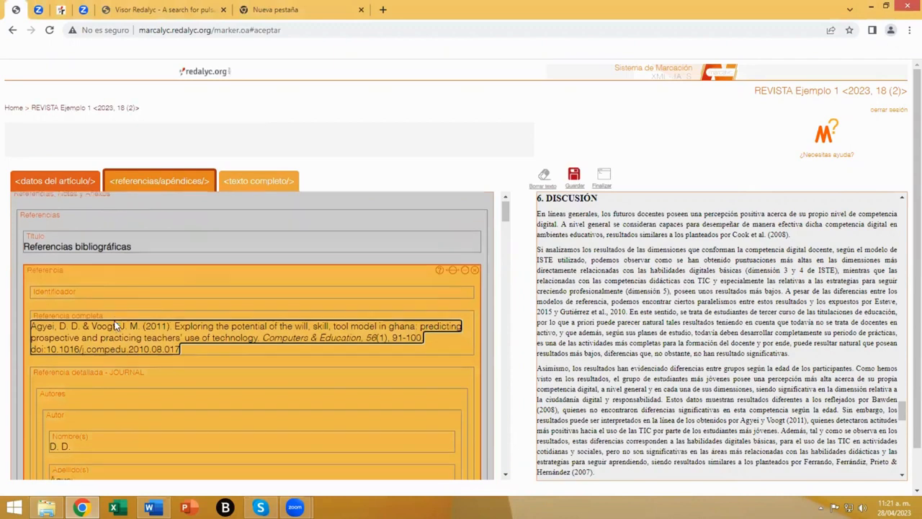
{"action": "scroll", "coordinate": [68, 277], "scroll_direction": "down", "scroll_amount": 1}
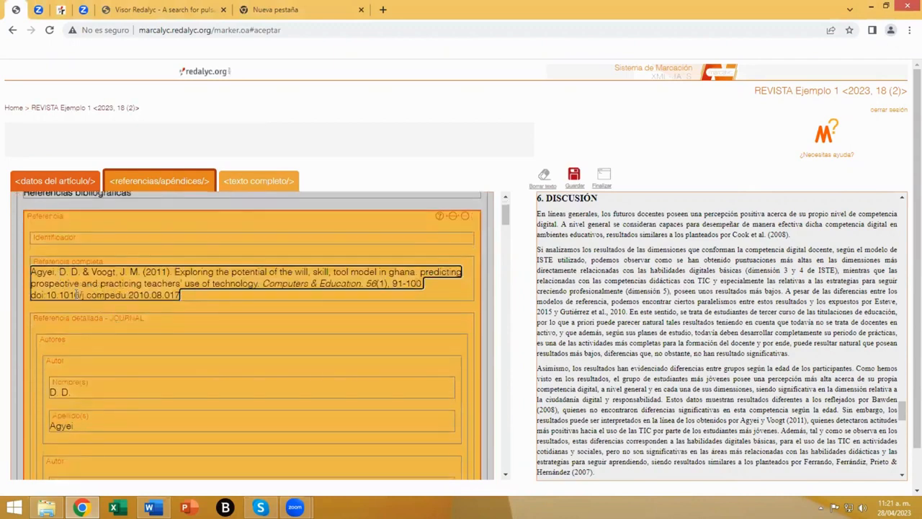
{"action": "scroll", "coordinate": [76, 295], "scroll_direction": "down", "scroll_amount": 1}
{"action": "left_click", "coordinate": [96, 322]}
{"action": "scroll", "coordinate": [96, 323], "scroll_direction": "down", "scroll_amount": 1}
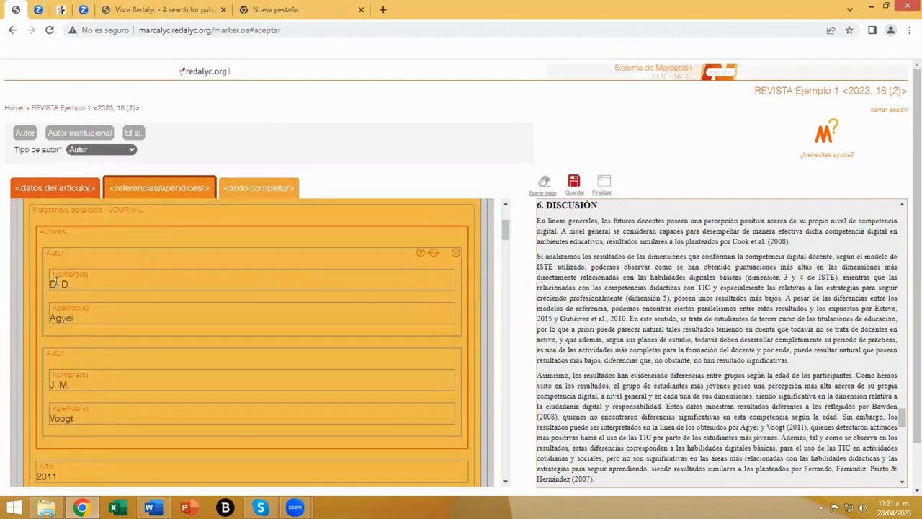
{"action": "scroll", "coordinate": [71, 314], "scroll_direction": "down", "scroll_amount": 3}
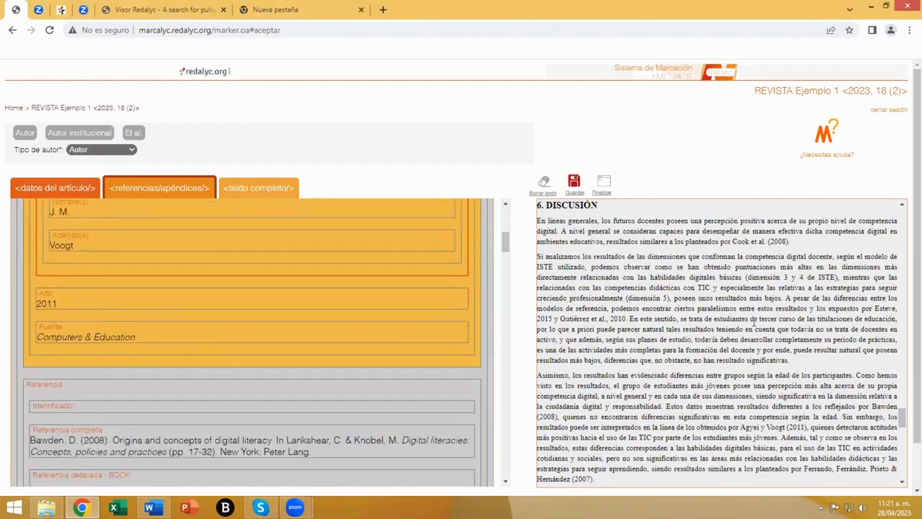
{"action": "scroll", "coordinate": [746, 327], "scroll_direction": "down", "scroll_amount": 5}
{"action": "scroll", "coordinate": [745, 330], "scroll_direction": "down", "scroll_amount": 10}
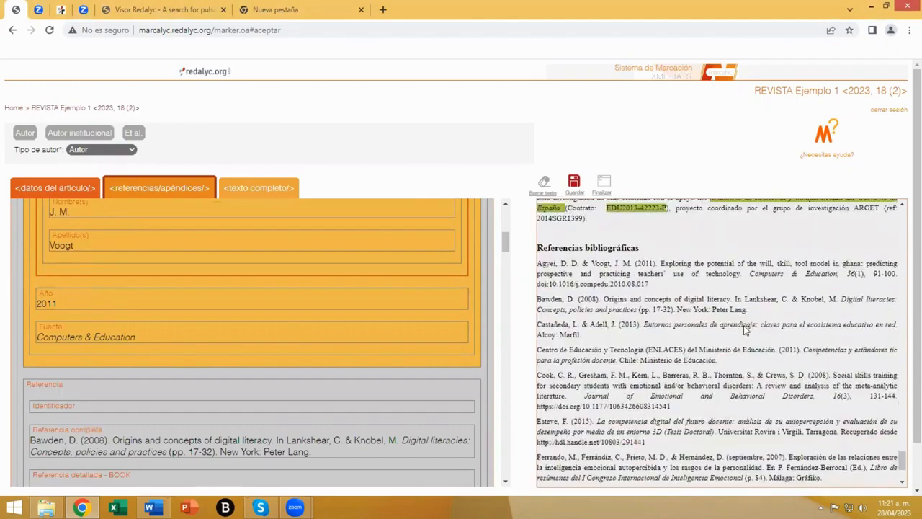
{"action": "scroll", "coordinate": [677, 316], "scroll_direction": "up", "scroll_amount": 2}
{"action": "scroll", "coordinate": [159, 329], "scroll_direction": "down", "scroll_amount": 3}
Step: Review the authors, year, source and URL elements of the references from Digital literacies through Generalitat de Catalunya
{"action": "left_click", "coordinate": [182, 283]}
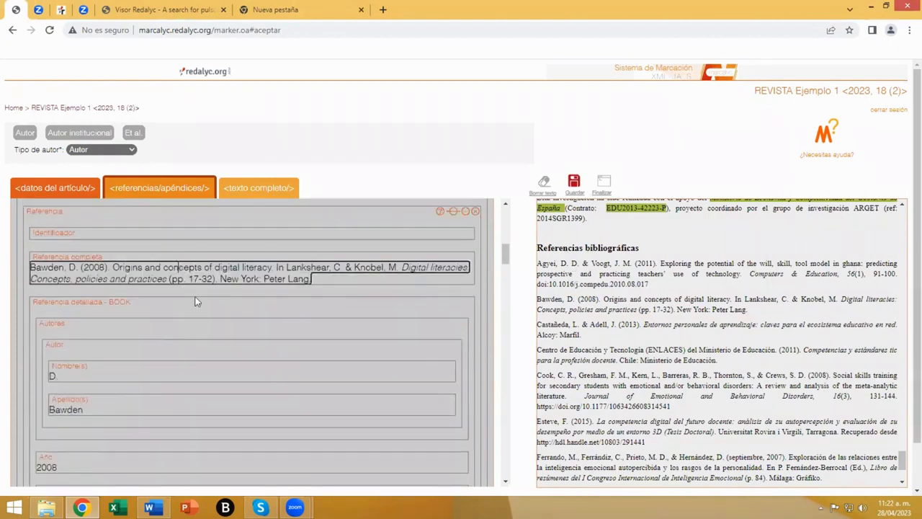
{"action": "scroll", "coordinate": [148, 331], "scroll_direction": "down", "scroll_amount": 5}
{"action": "scroll", "coordinate": [150, 333], "scroll_direction": "down", "scroll_amount": 2}
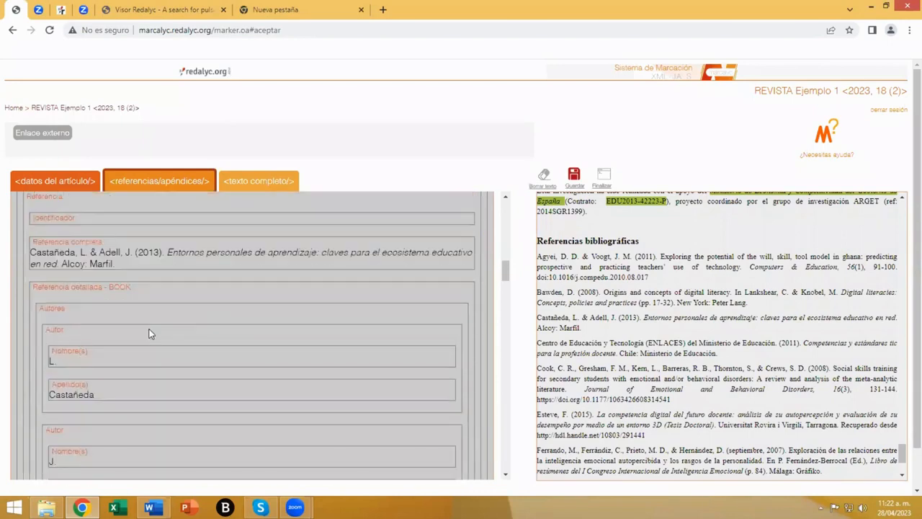
{"action": "scroll", "coordinate": [150, 333], "scroll_direction": "down", "scroll_amount": 6}
{"action": "scroll", "coordinate": [151, 334], "scroll_direction": "down", "scroll_amount": 8}
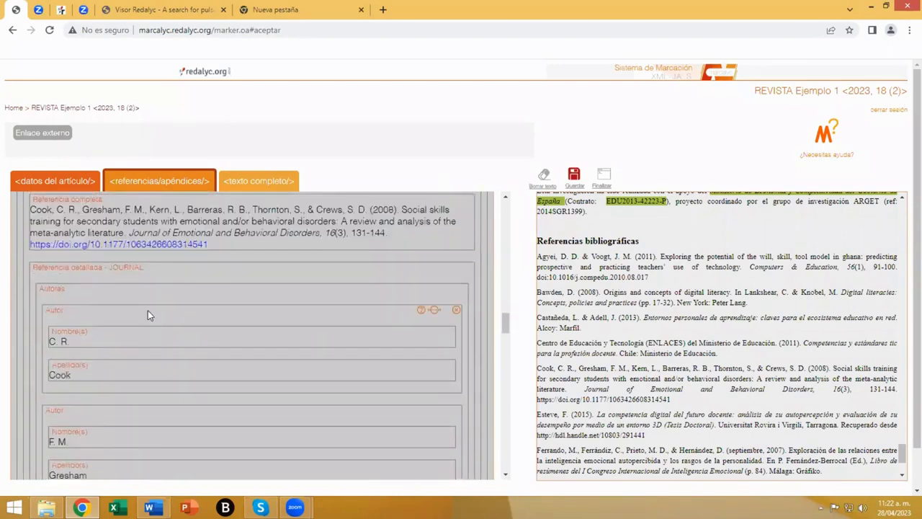
{"action": "left_click", "coordinate": [147, 311]}
{"action": "scroll", "coordinate": [148, 310], "scroll_direction": "down", "scroll_amount": 5}
{"action": "scroll", "coordinate": [157, 317], "scroll_direction": "down", "scroll_amount": 2}
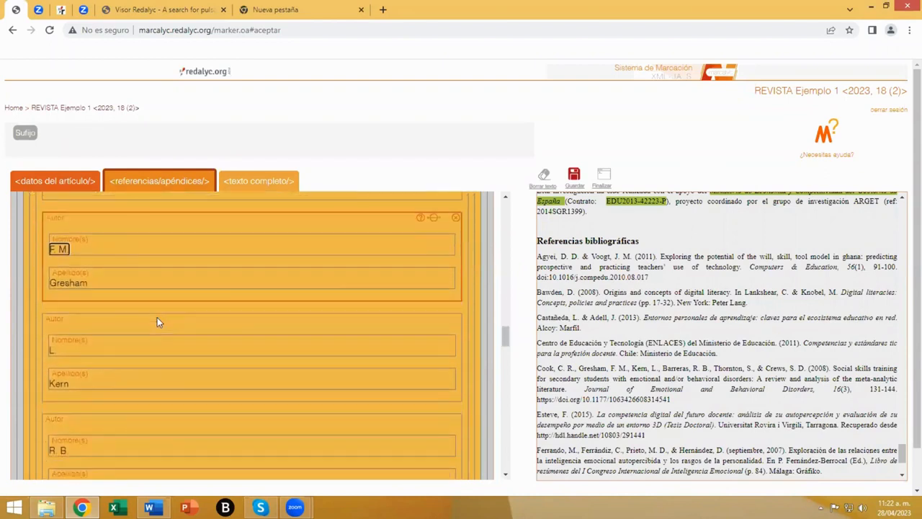
{"action": "left_click", "coordinate": [146, 287]}
{"action": "scroll", "coordinate": [190, 356], "scroll_direction": "down", "scroll_amount": 4}
{"action": "scroll", "coordinate": [190, 361], "scroll_direction": "down", "scroll_amount": 10}
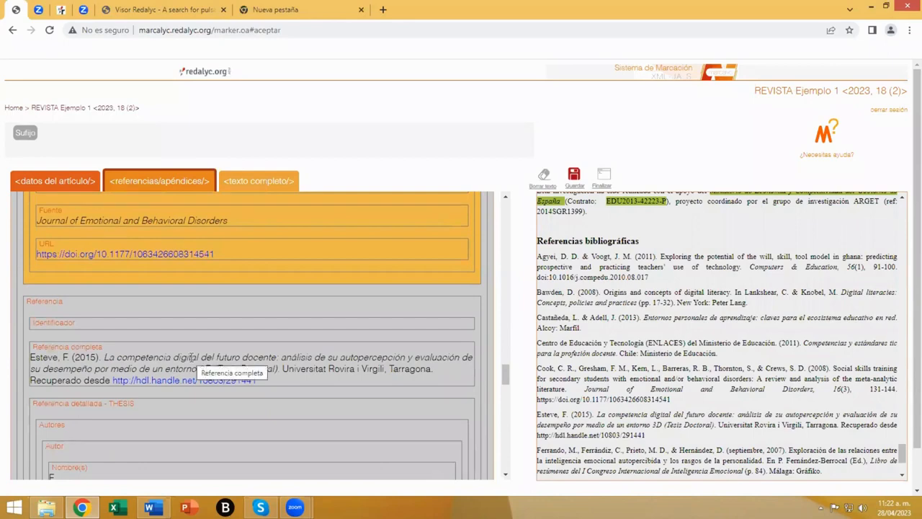
{"action": "scroll", "coordinate": [191, 357], "scroll_direction": "down", "scroll_amount": 12}
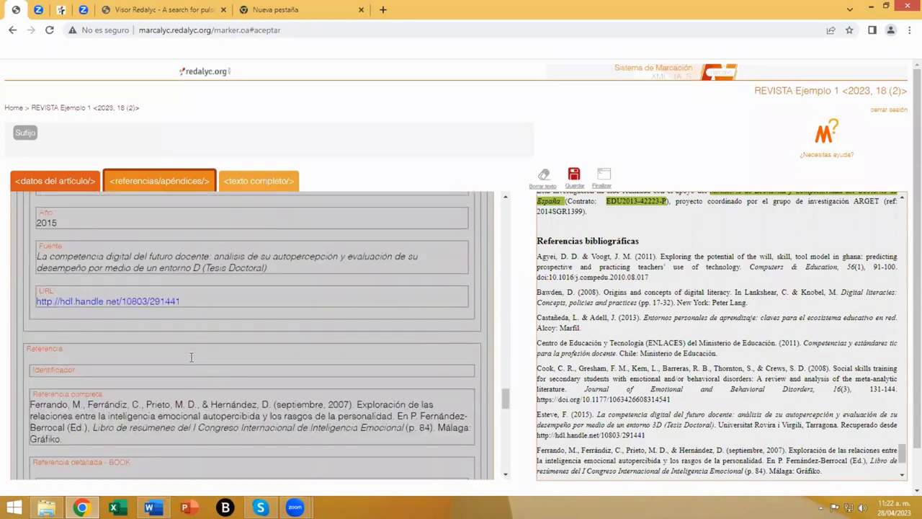
{"action": "scroll", "coordinate": [191, 356], "scroll_direction": "down", "scroll_amount": 15}
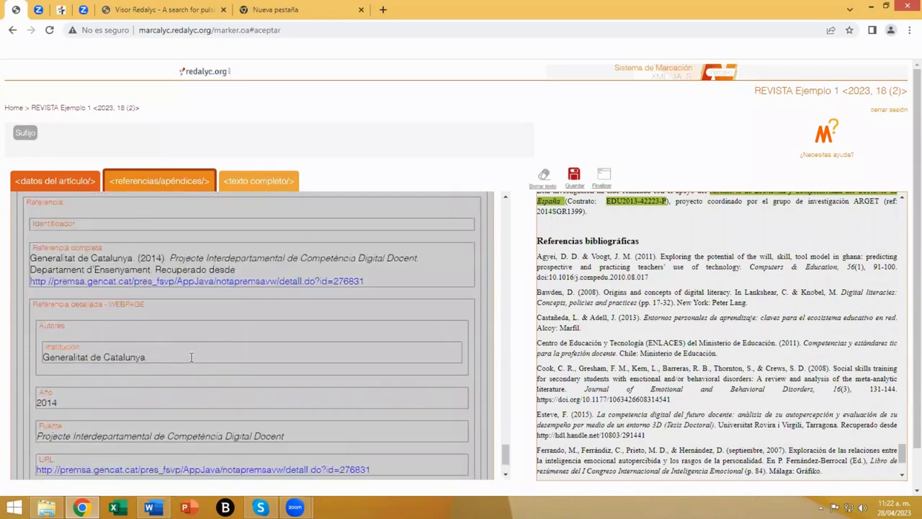
{"action": "scroll", "coordinate": [243, 382], "scroll_direction": "up", "scroll_amount": 3}
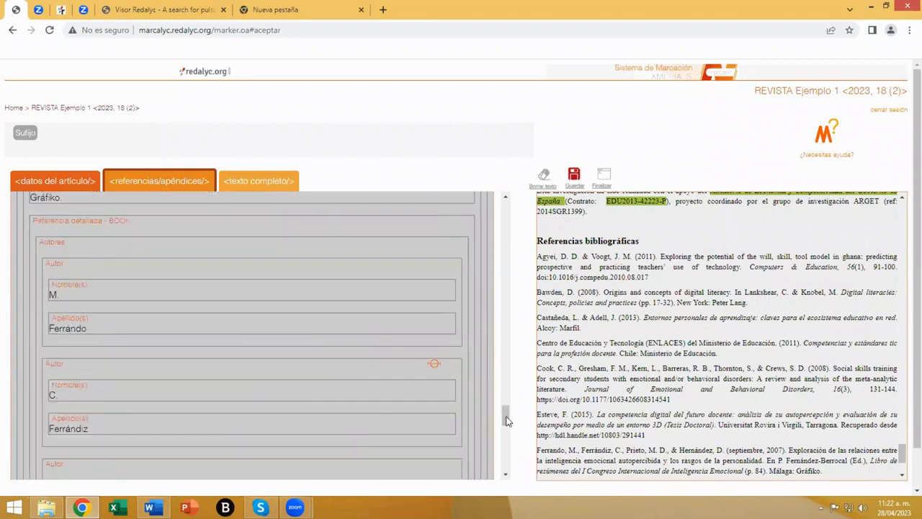
{"action": "left_click_drag", "start_coordinate": [505, 416], "coordinate": [516, 202]}
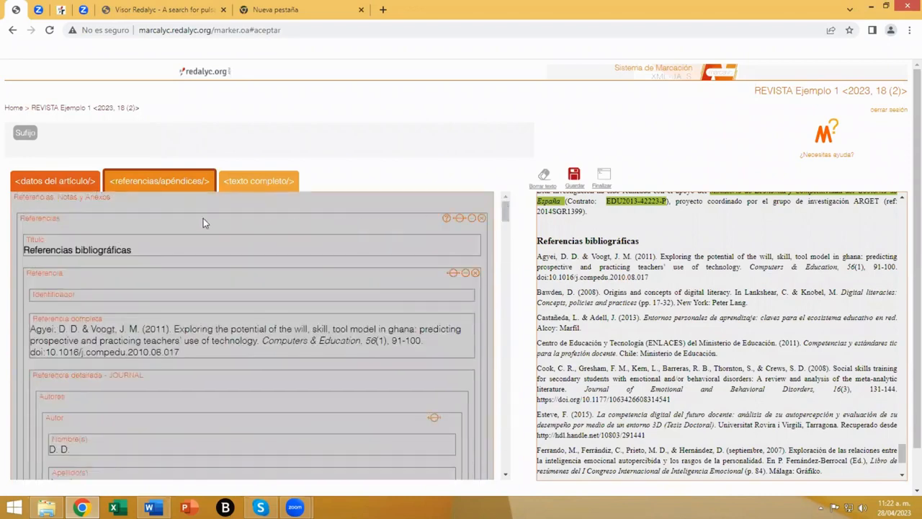
Step: Add a Notas element to the references and appendices, marking superscript 1 as the first note's identifier
{"action": "left_click", "coordinate": [98, 199]}
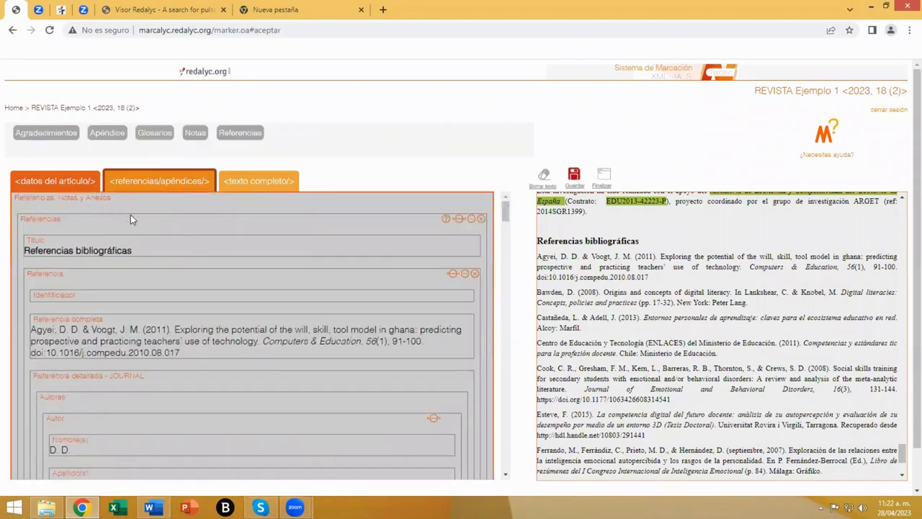
{"action": "left_click", "coordinate": [195, 133]}
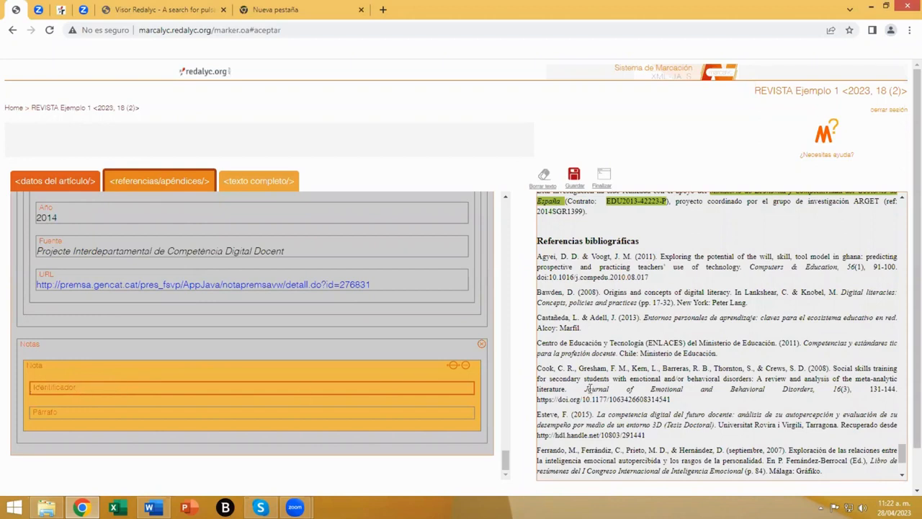
{"action": "scroll", "coordinate": [587, 389], "scroll_direction": "down", "scroll_amount": 3}
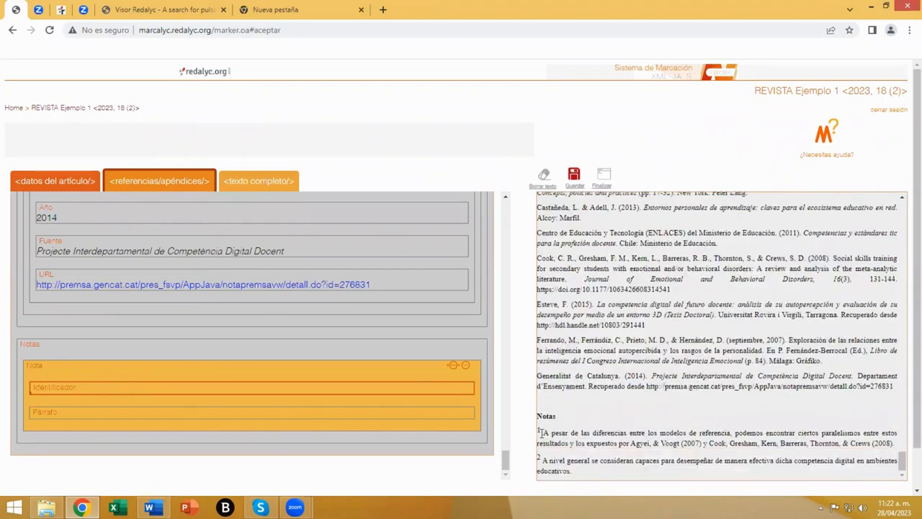
{"action": "double_click", "coordinate": [539, 432]}
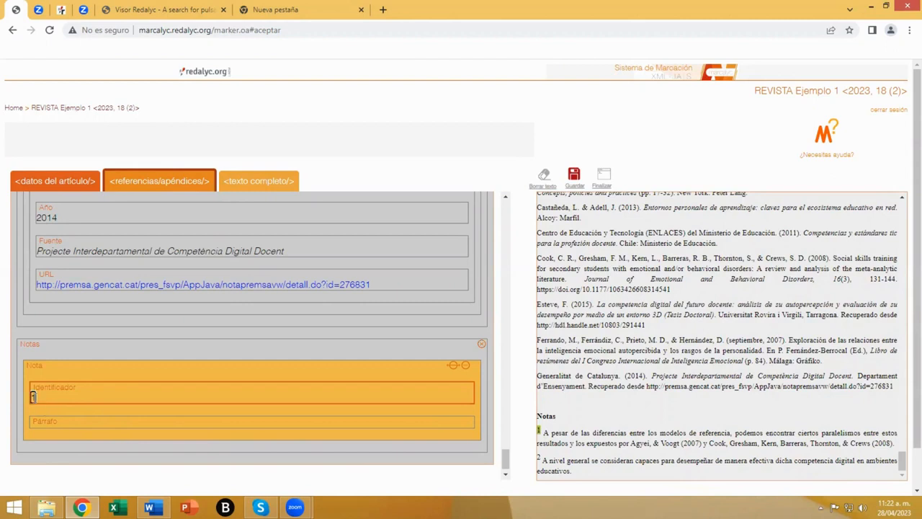
{"action": "double_click", "coordinate": [32, 397]}
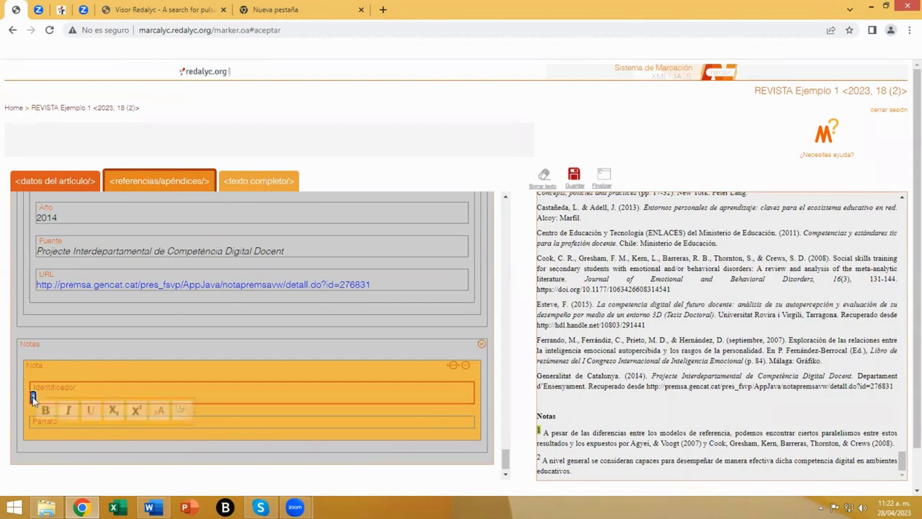
{"action": "left_click", "coordinate": [137, 412]}
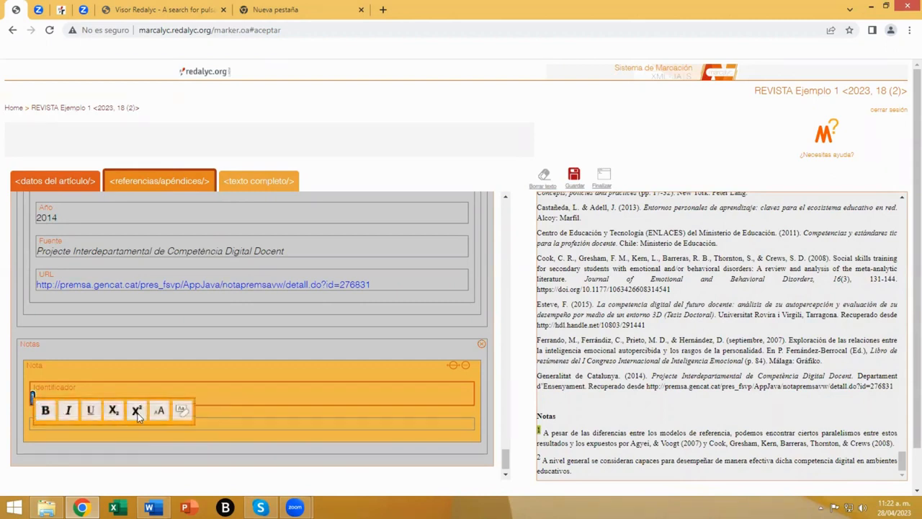
Step: Mark the first note's paragraph with the source text beginning "A pesar de las diferencias entre los modelos de referencia"
{"action": "left_click", "coordinate": [234, 425]}
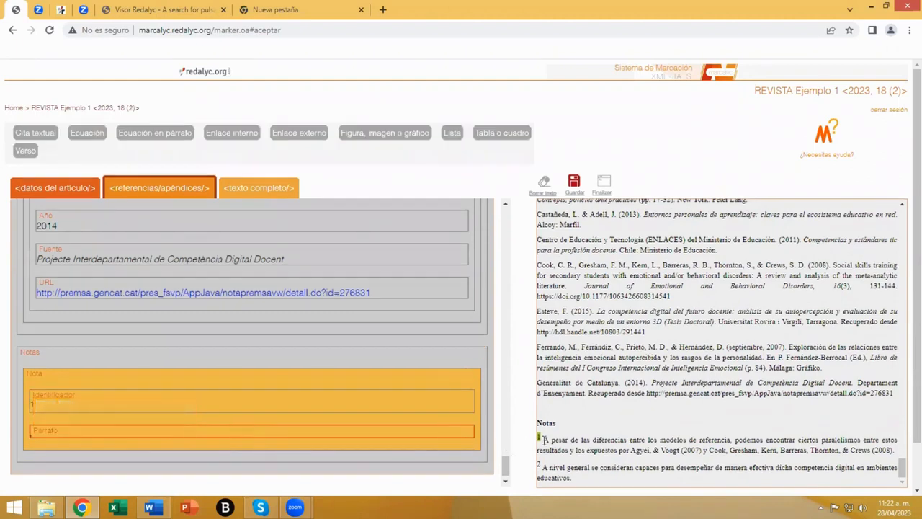
{"action": "mouse_move", "coordinate": [540, 437]}
{"action": "left_mouse_down"}
{"action": "mouse_move", "coordinate": [748, 464]}
{"action": "mouse_move", "coordinate": [894, 451]}
{"action": "left_mouse_up"}
{"action": "scroll", "coordinate": [346, 393], "scroll_direction": "down", "scroll_amount": 1}
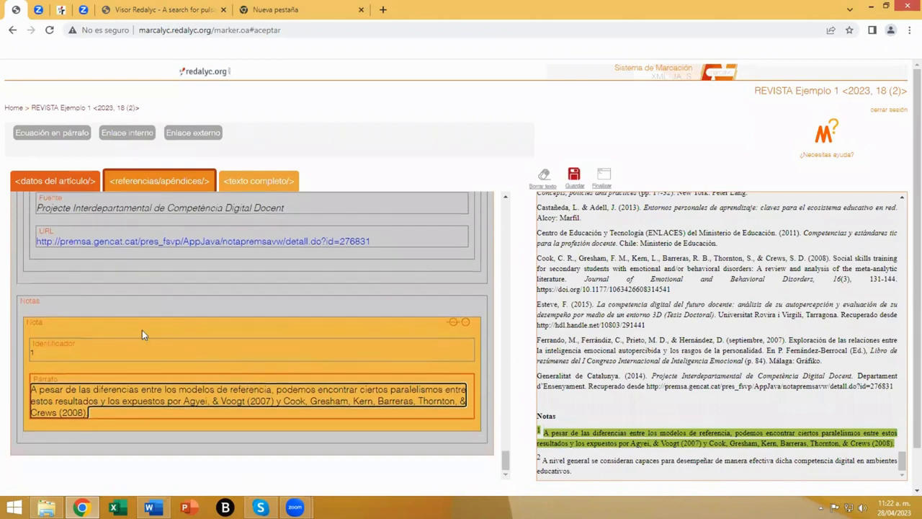
Step: Add a second note with superscript identifier 2 and the paragraph beginning "A nivel general se consideran capaces"
{"action": "left_click", "coordinate": [70, 315]}
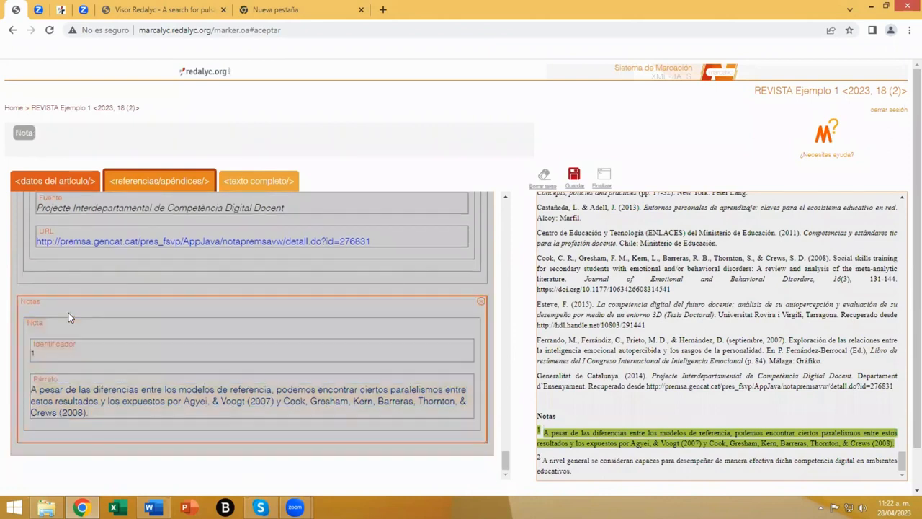
{"action": "left_click", "coordinate": [22, 134]}
{"action": "scroll", "coordinate": [72, 436], "scroll_direction": "down", "scroll_amount": 2}
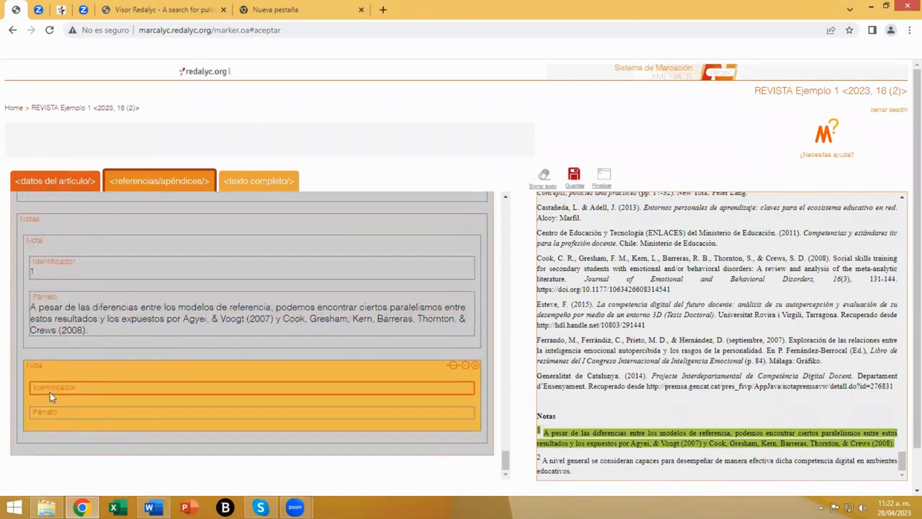
{"action": "left_click", "coordinate": [50, 392]}
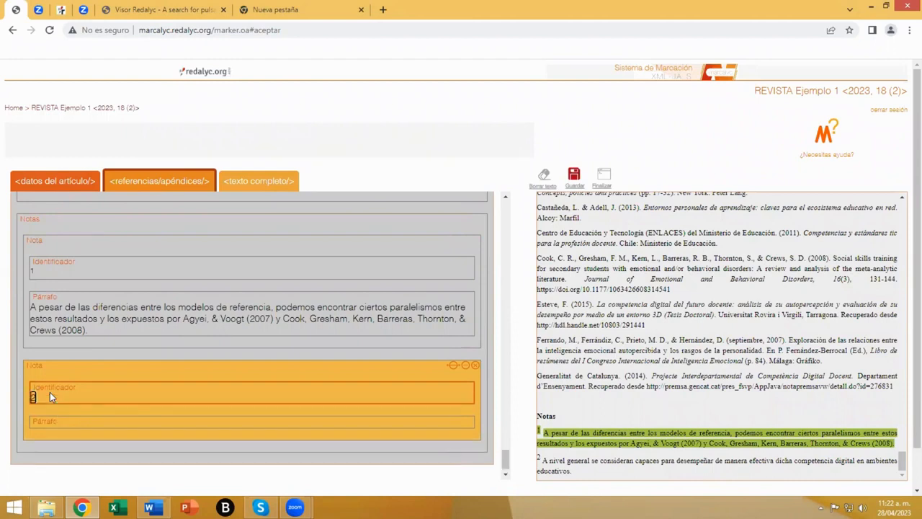
{"action": "double_click", "coordinate": [33, 396]}
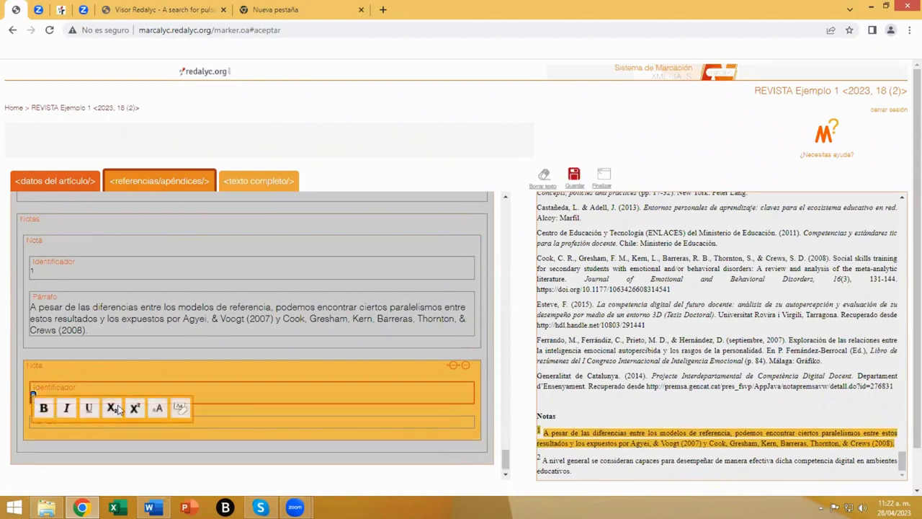
{"action": "left_click", "coordinate": [203, 427]}
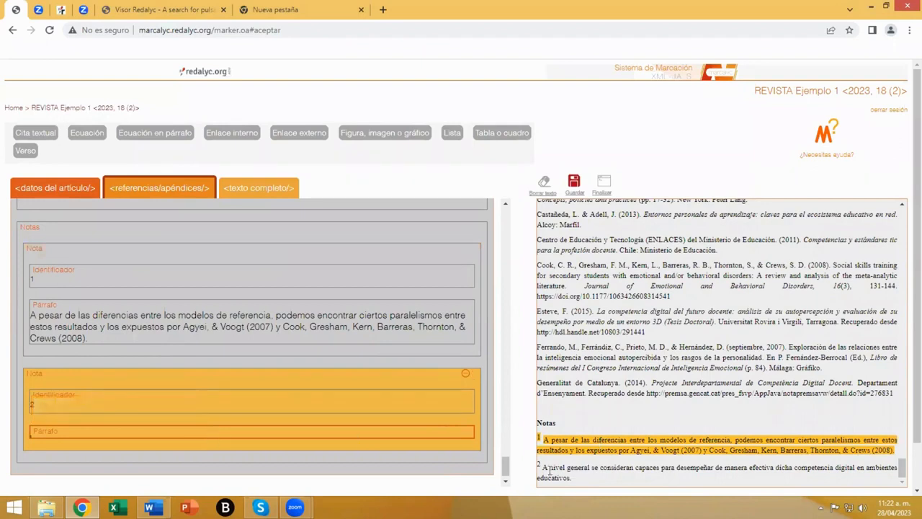
{"action": "left_click_drag", "start_coordinate": [542, 465], "coordinate": [574, 478]}
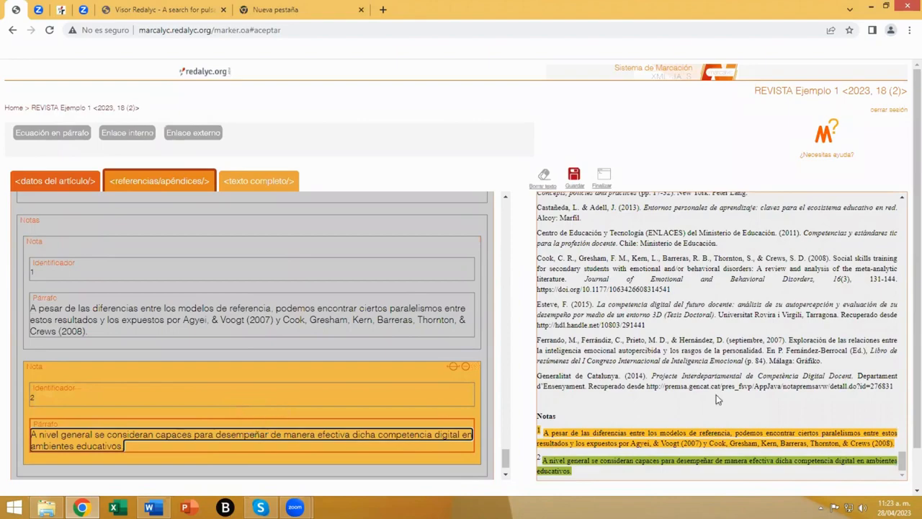
Step: Add a third note with identifier * and the paragraph "Autor para correspondencia:", and save the markup
{"action": "left_click_drag", "start_coordinate": [905, 465], "coordinate": [902, 209]}
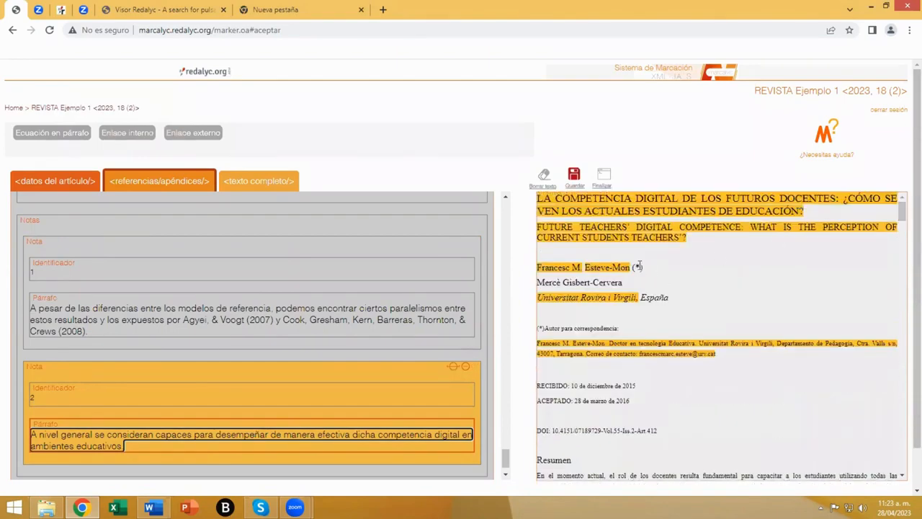
{"action": "left_click", "coordinate": [40, 236]}
{"action": "left_click", "coordinate": [30, 135]}
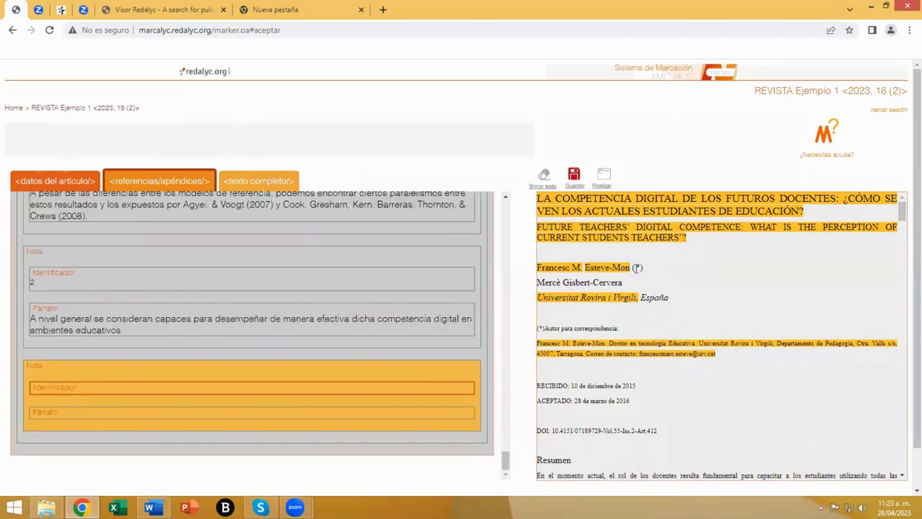
{"action": "left_click_drag", "start_coordinate": [633, 268], "coordinate": [642, 268]}
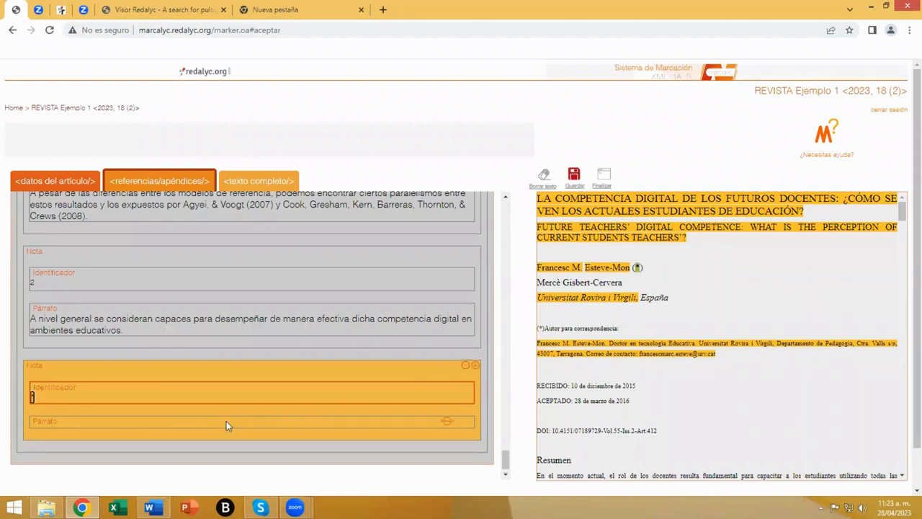
{"action": "left_click", "coordinate": [427, 422]}
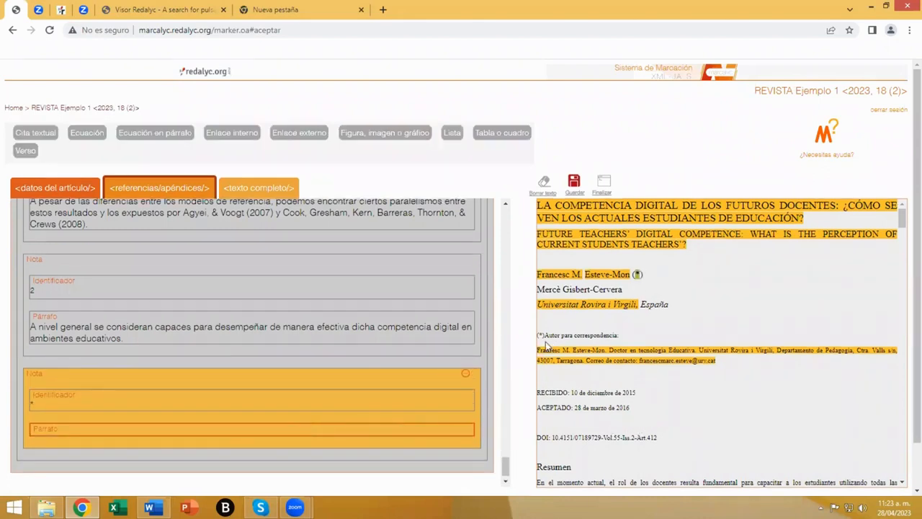
{"action": "left_click_drag", "start_coordinate": [545, 335], "coordinate": [623, 332]}
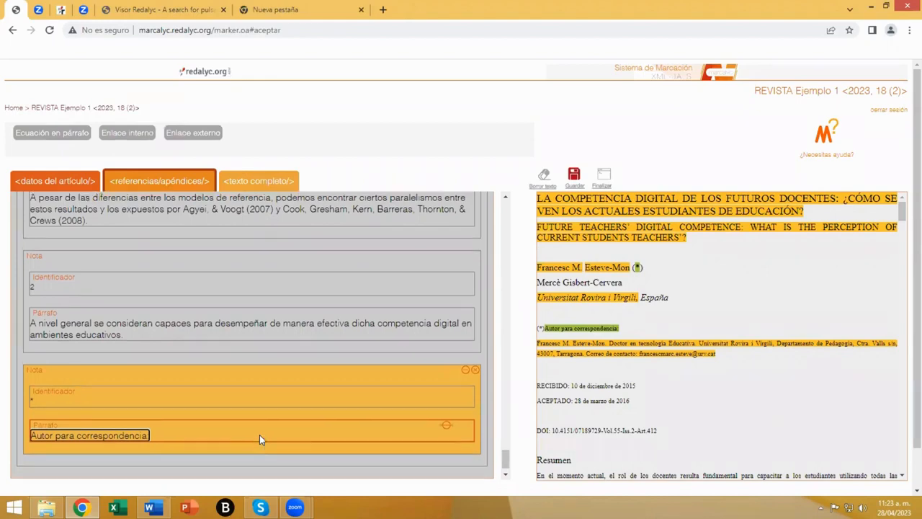
{"action": "left_click", "coordinate": [574, 175]}
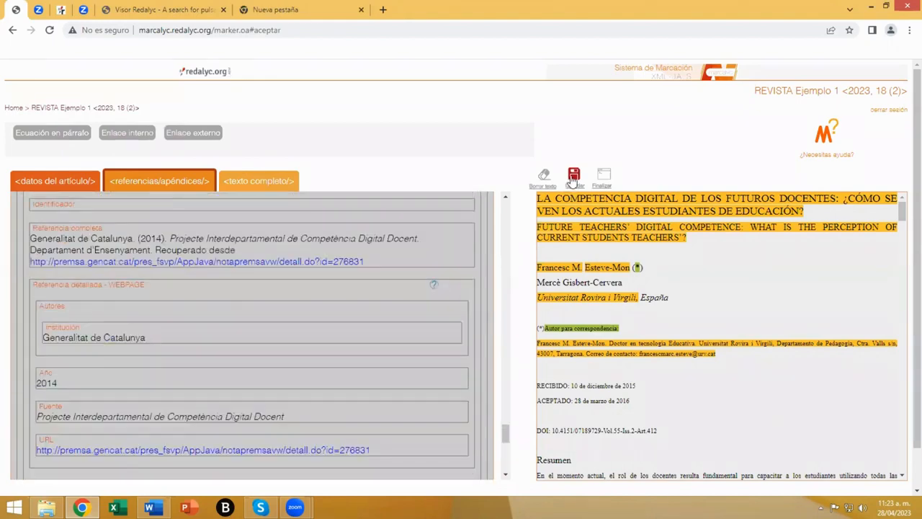
Step: Add an Agradecimientos element, mark the source's "Esta investigación ha sido realizada" paragraph in it, and save the markup
{"action": "scroll", "coordinate": [288, 343], "scroll_direction": "up", "scroll_amount": 5}
{"action": "scroll", "coordinate": [287, 342], "scroll_direction": "up", "scroll_amount": 15}
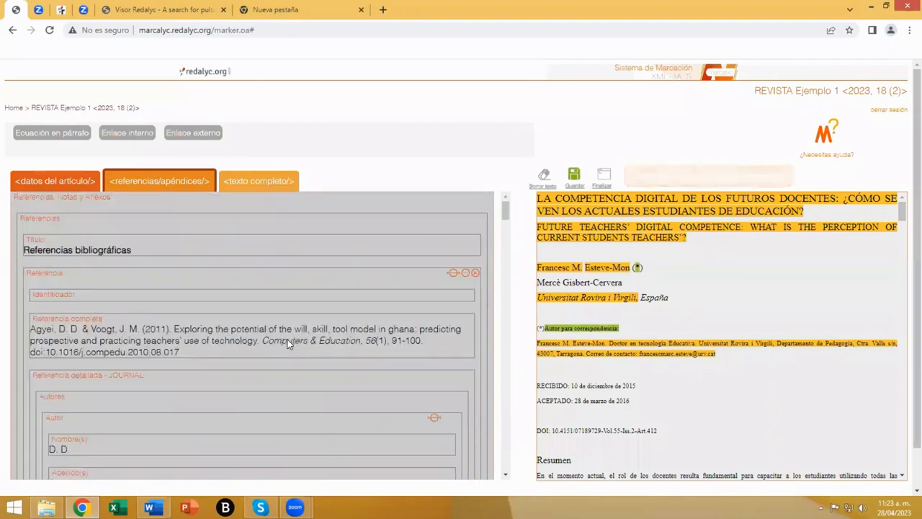
{"action": "left_click", "coordinate": [60, 196]}
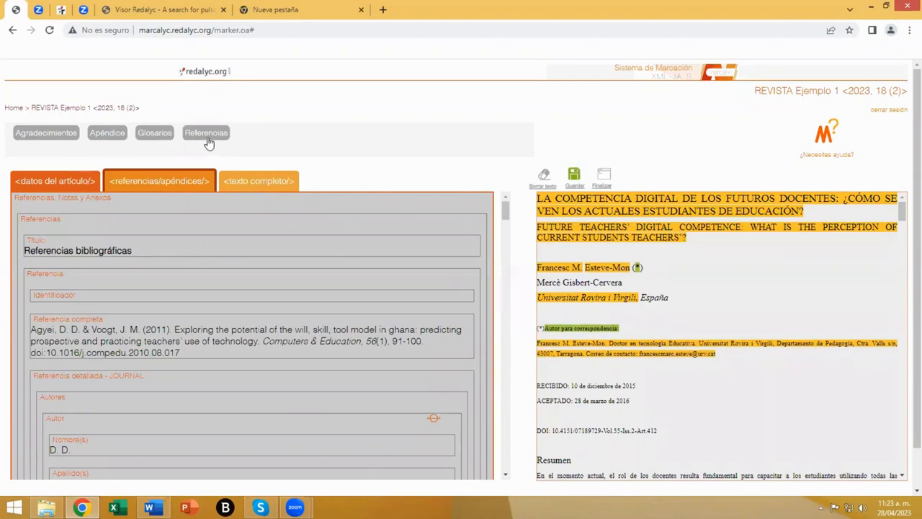
{"action": "left_click", "coordinate": [43, 139]}
{"action": "scroll", "coordinate": [687, 408], "scroll_direction": "down", "scroll_amount": 10}
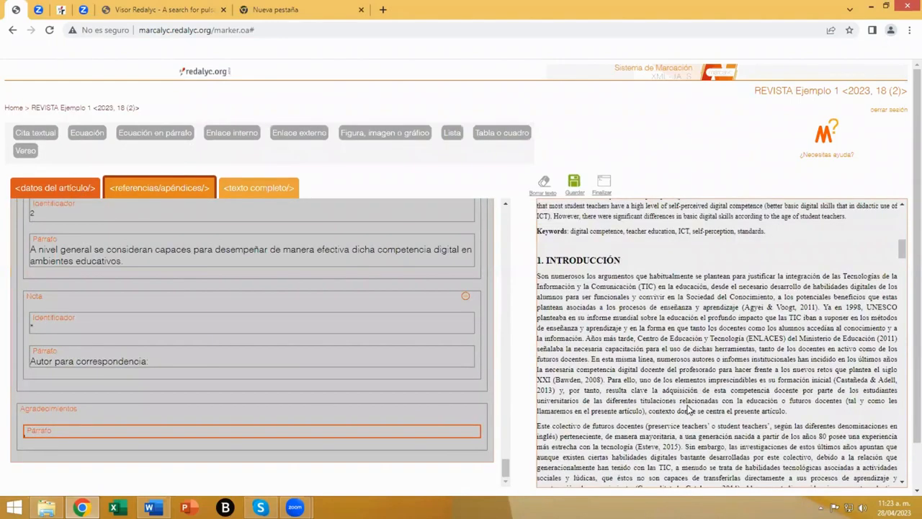
{"action": "scroll", "coordinate": [688, 408], "scroll_direction": "down", "scroll_amount": 15}
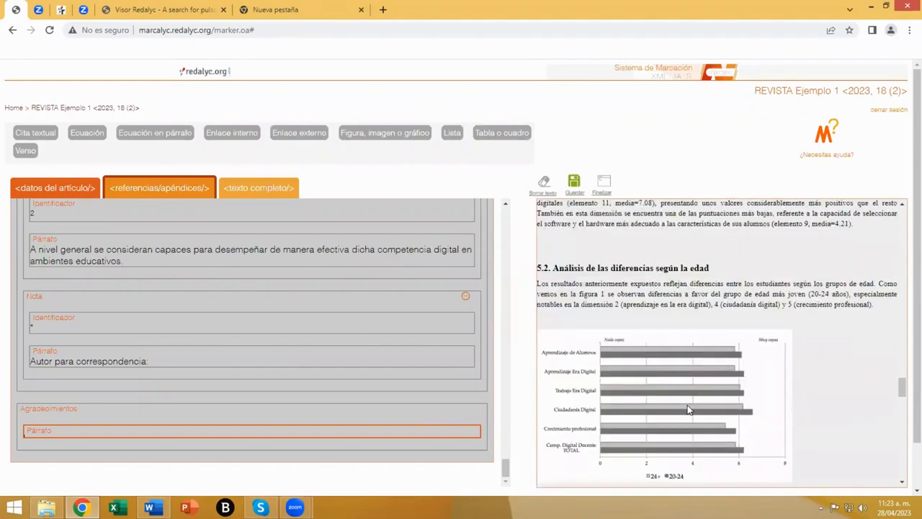
{"action": "scroll", "coordinate": [687, 409], "scroll_direction": "down", "scroll_amount": 10}
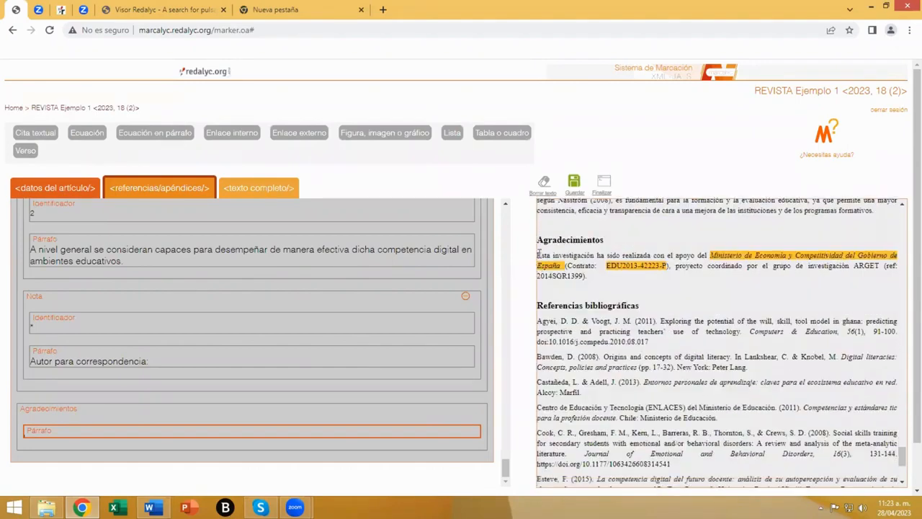
{"action": "double_click", "coordinate": [540, 256]}
{"action": "left_click_drag", "start_coordinate": [541, 256], "coordinate": [567, 295]}
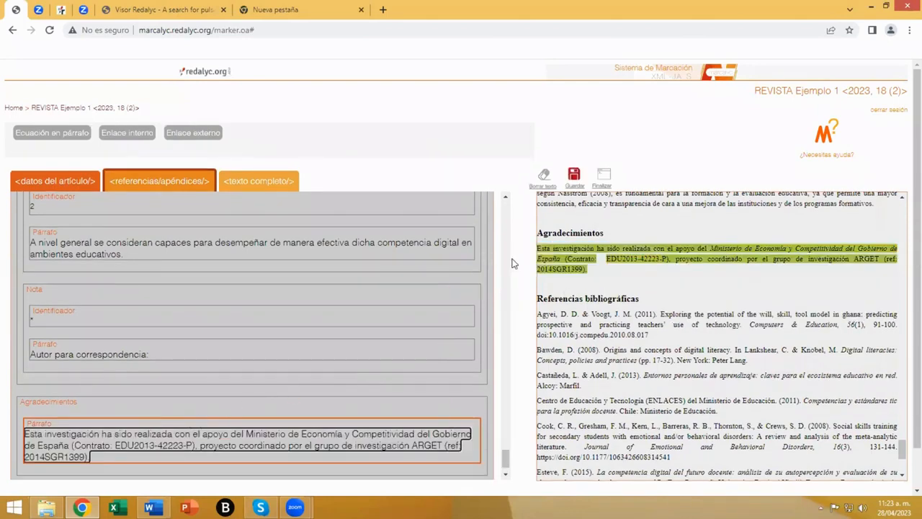
{"action": "left_click", "coordinate": [579, 176]}
Step: Return to the full text and examine the 1. INTRODUCCIÓN section's links, including the note attached to call 2
{"action": "scroll", "coordinate": [382, 392], "scroll_direction": "up", "scroll_amount": 10}
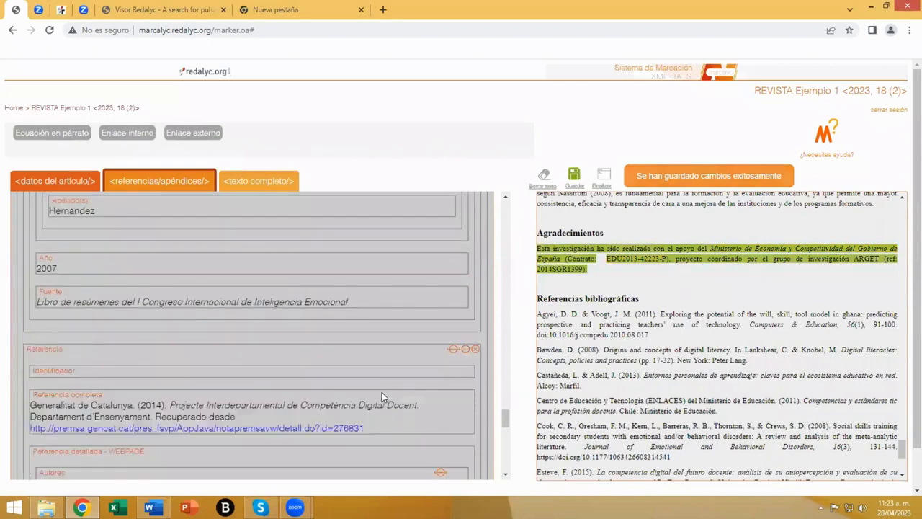
{"action": "scroll", "coordinate": [382, 392], "scroll_direction": "up", "scroll_amount": 15}
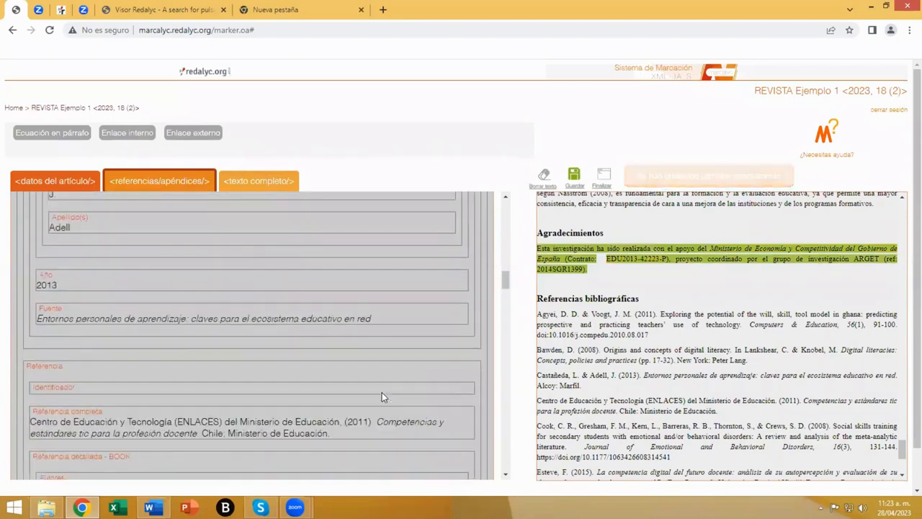
{"action": "scroll", "coordinate": [382, 391], "scroll_direction": "up", "scroll_amount": 5}
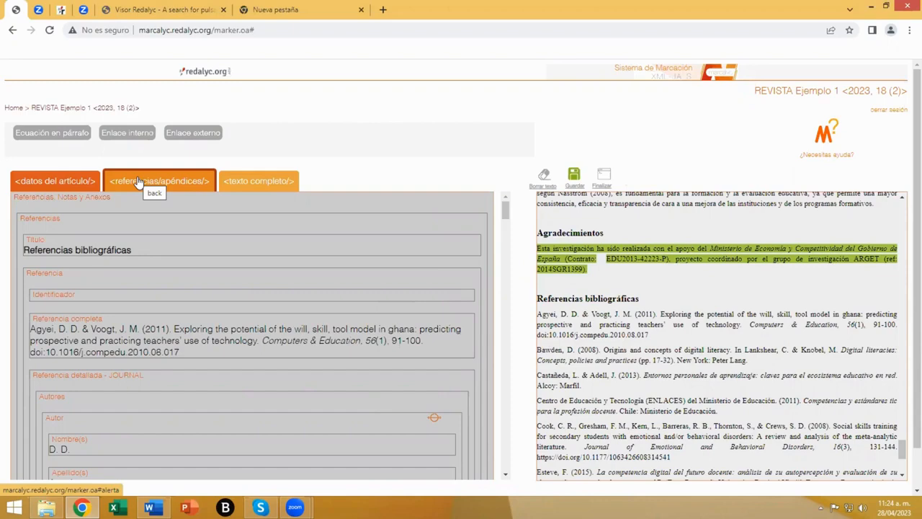
{"action": "left_click", "coordinate": [253, 182]}
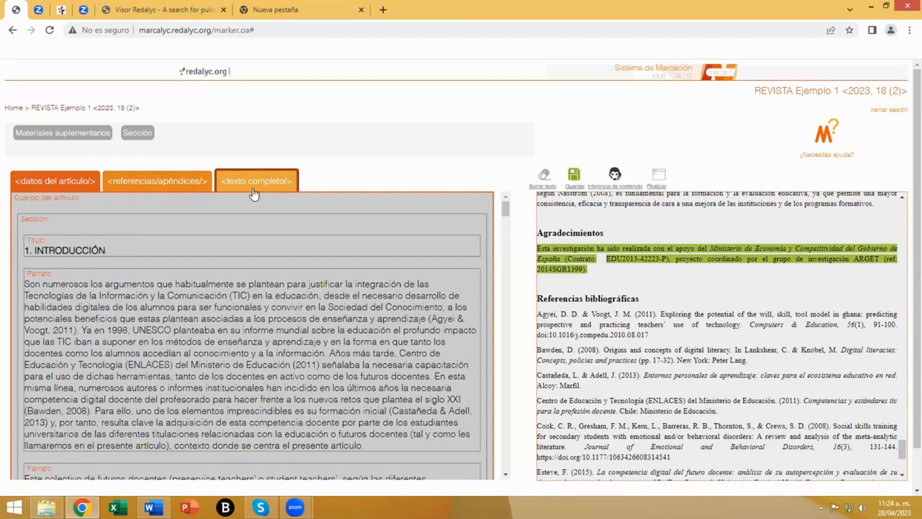
{"action": "mouse_move", "coordinate": [171, 220]}
{"action": "left_click", "coordinate": [134, 229]}
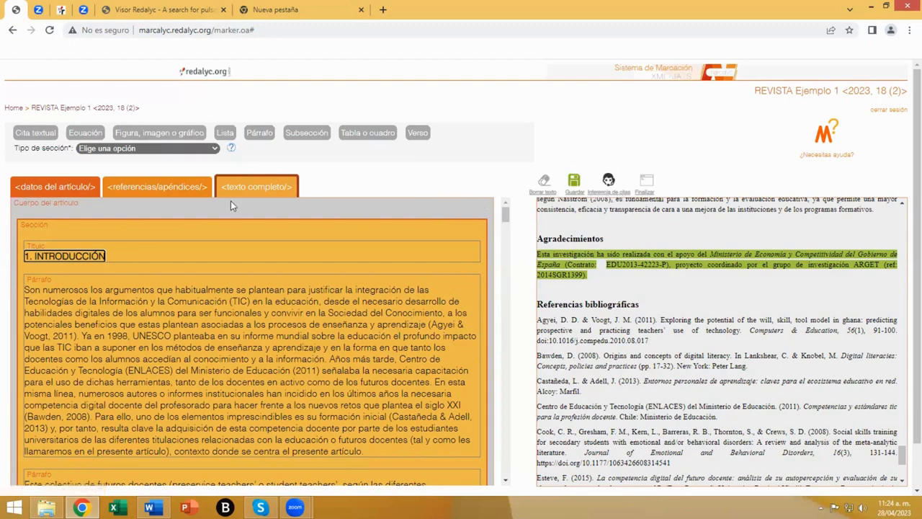
{"action": "left_click", "coordinate": [69, 190]}
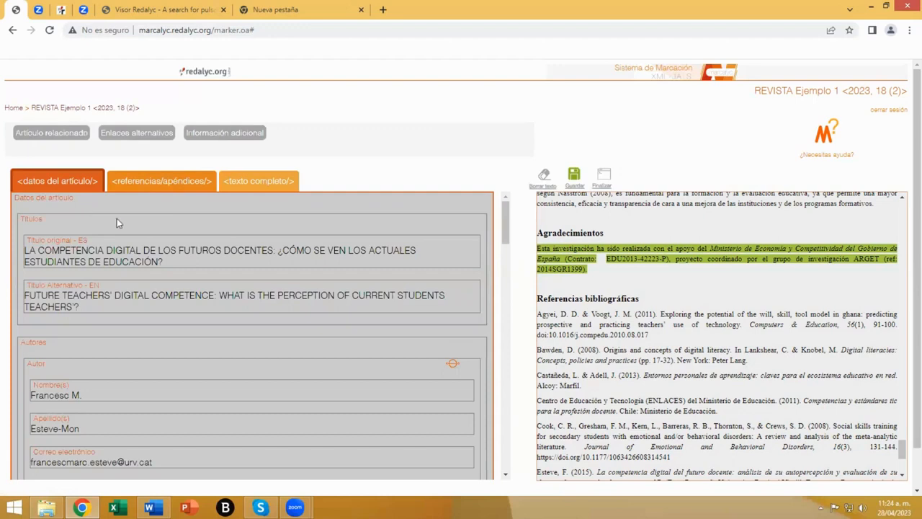
{"action": "left_click", "coordinate": [251, 184]}
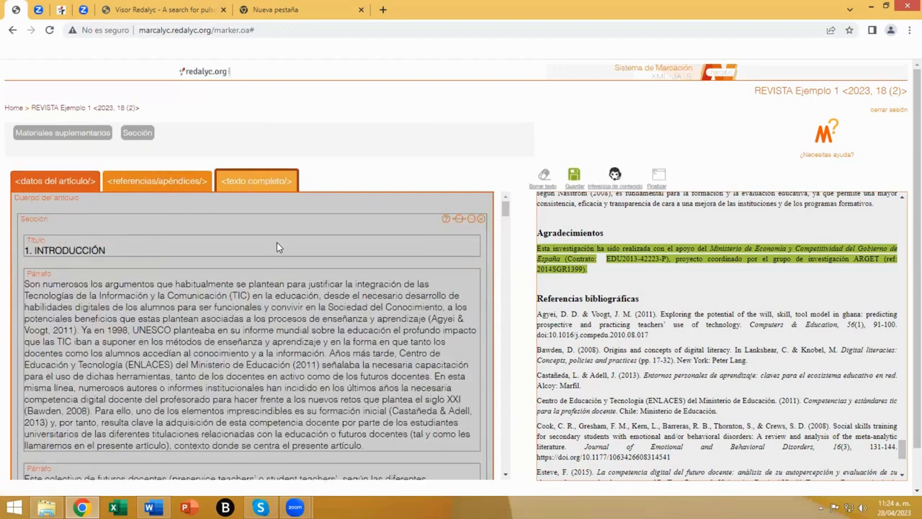
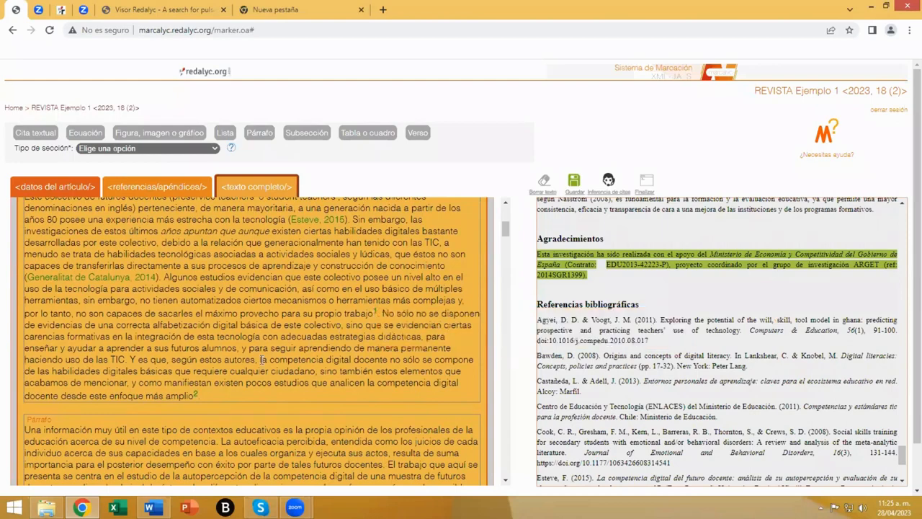
{"action": "mouse_move", "coordinate": [195, 398]}
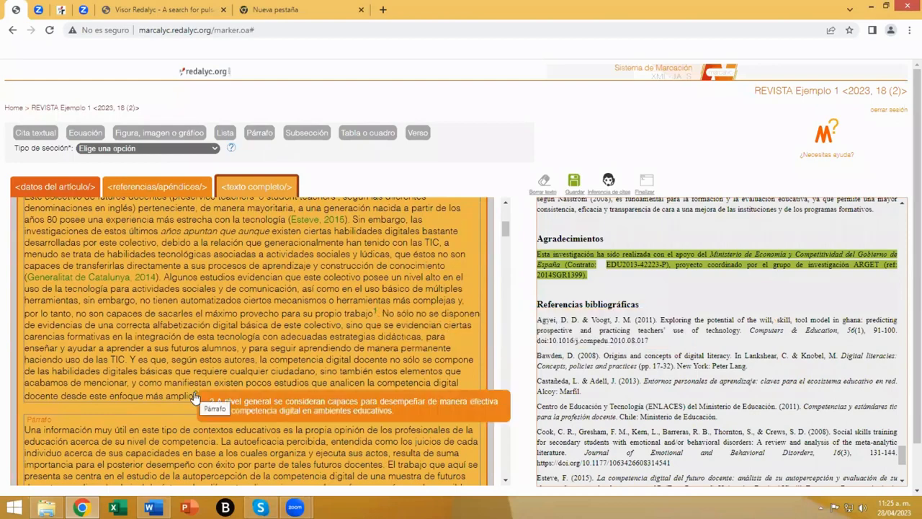
Step: Link the "ecuación 1" mention in the 2. LA COMPETENCIA DIGITAL DOCENTE section internally to the equation
{"action": "scroll", "coordinate": [283, 329], "scroll_direction": "down", "scroll_amount": 3}
{"action": "scroll", "coordinate": [283, 330], "scroll_direction": "down", "scroll_amount": 7}
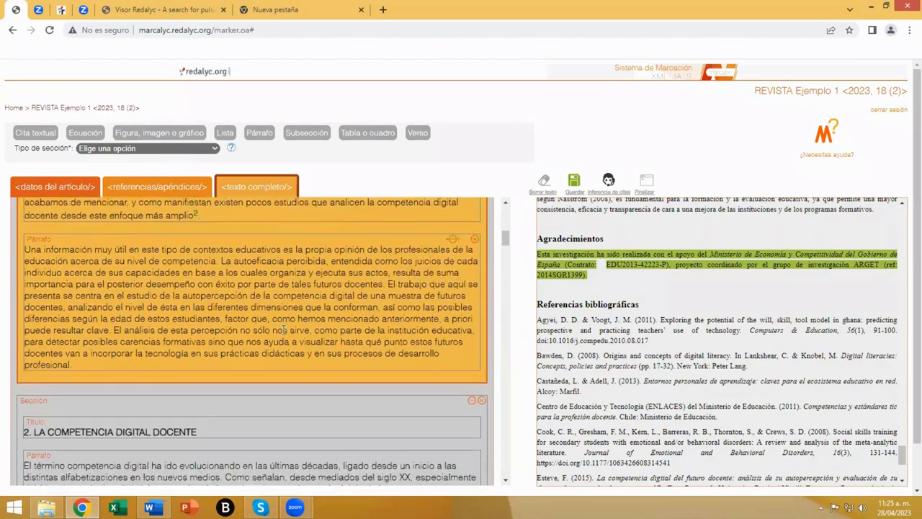
{"action": "scroll", "coordinate": [257, 327], "scroll_direction": "down", "scroll_amount": 2}
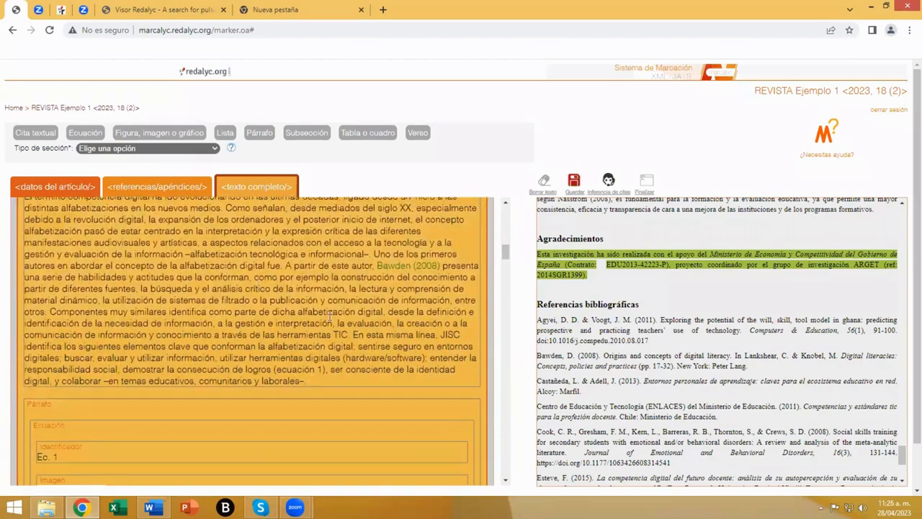
{"action": "mouse_move", "coordinate": [407, 259]}
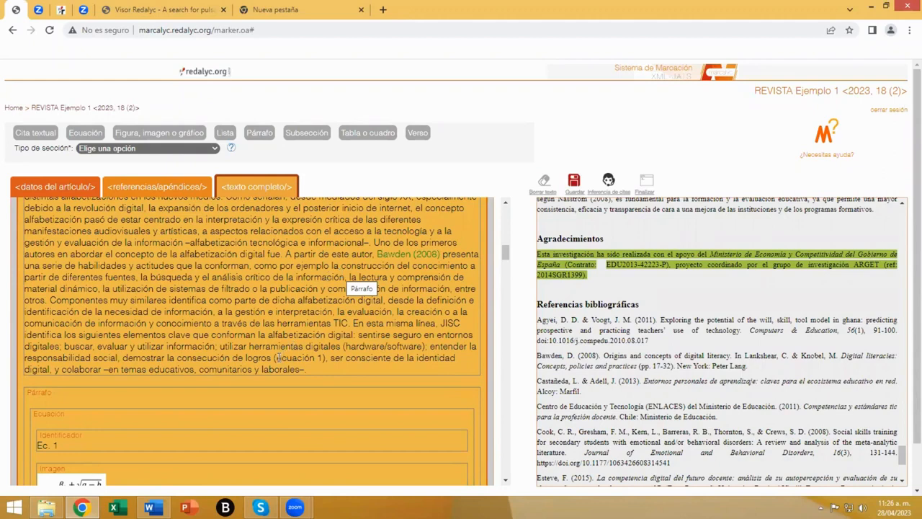
{"action": "left_click_drag", "start_coordinate": [275, 358], "coordinate": [322, 358]}
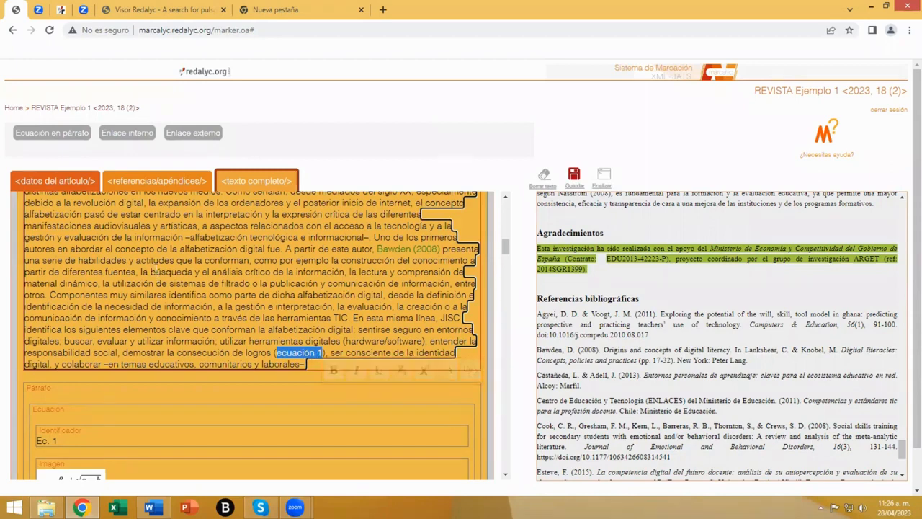
{"action": "left_click", "coordinate": [123, 135]}
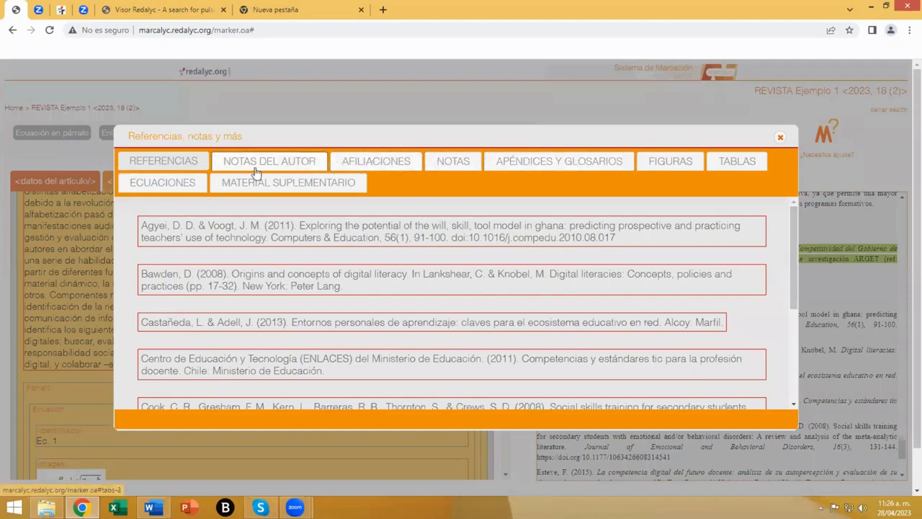
{"action": "left_click", "coordinate": [180, 184]}
{"action": "left_click", "coordinate": [216, 254]}
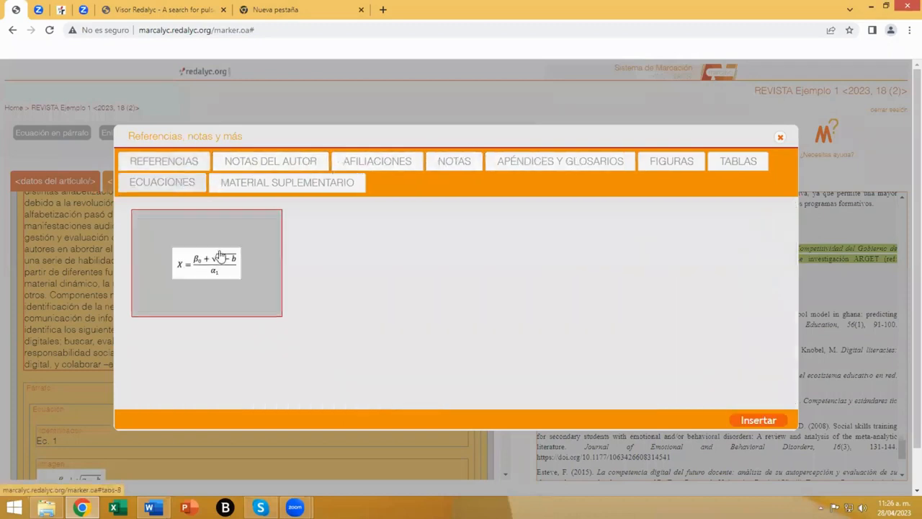
{"action": "left_click", "coordinate": [751, 421]}
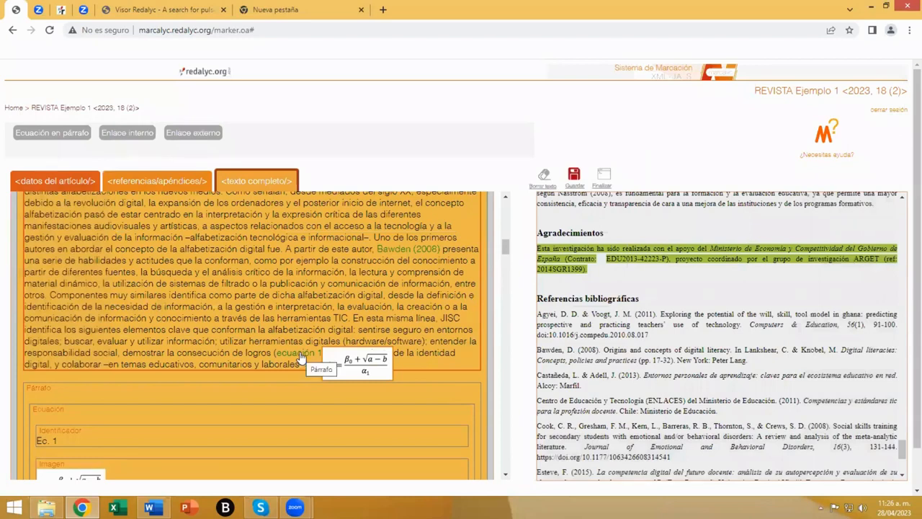
Step: Examine the links in the remaining full-text sections, including those for table 1, its asterisk note, table 2 and figure 1
{"action": "scroll", "coordinate": [301, 358], "scroll_direction": "down", "scroll_amount": 10}
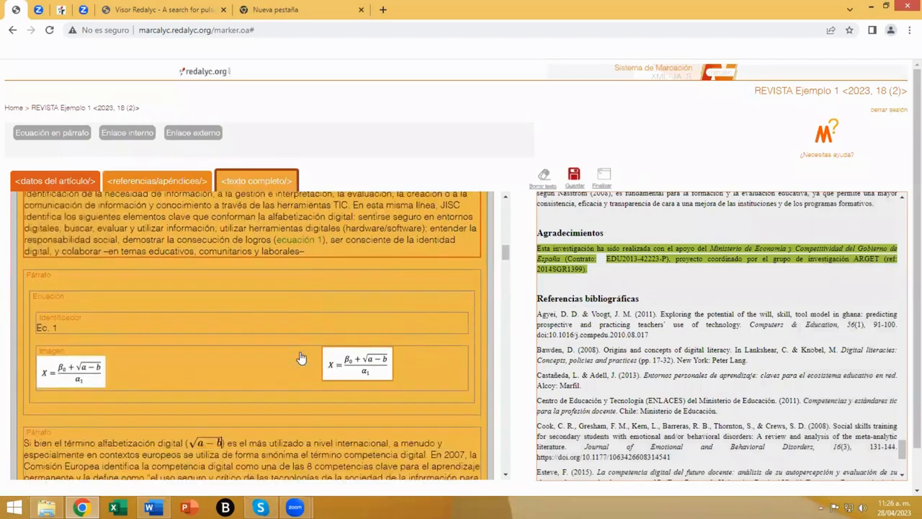
{"action": "scroll", "coordinate": [290, 353], "scroll_direction": "down", "scroll_amount": 10}
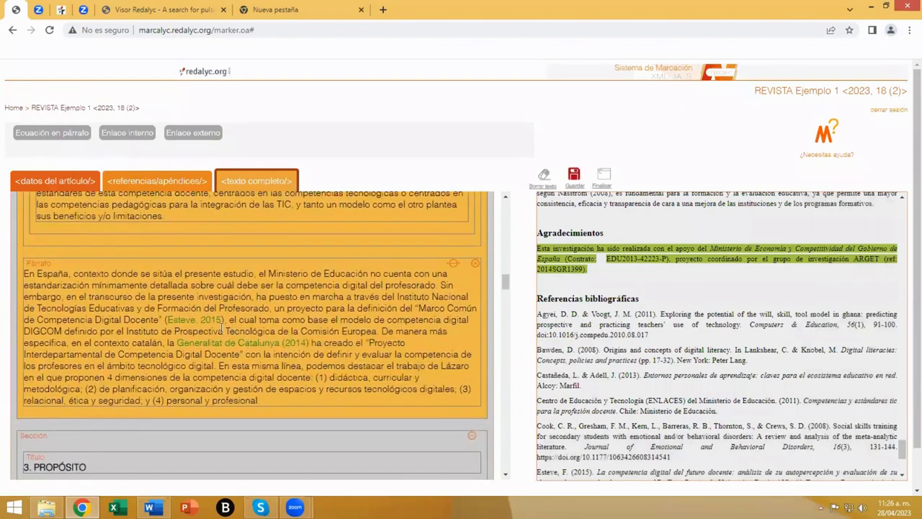
{"action": "scroll", "coordinate": [208, 345], "scroll_direction": "down", "scroll_amount": 5}
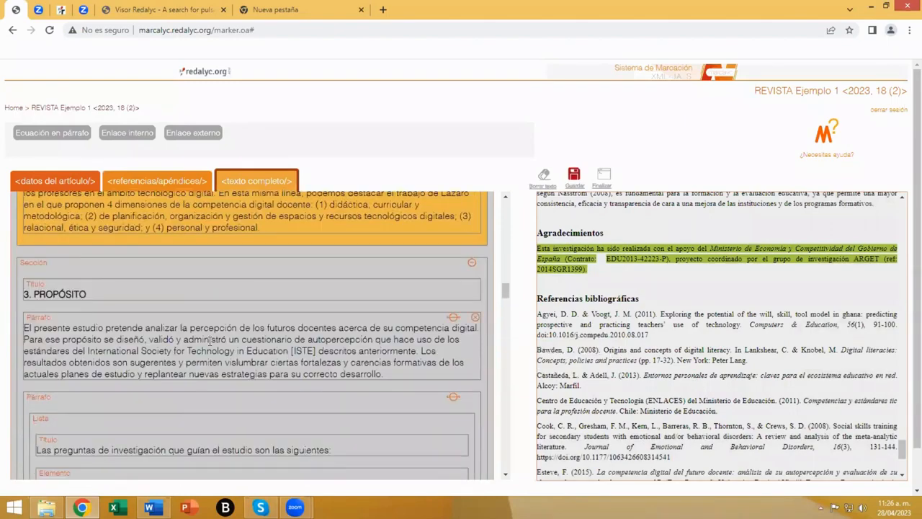
{"action": "scroll", "coordinate": [208, 339], "scroll_direction": "down", "scroll_amount": 10}
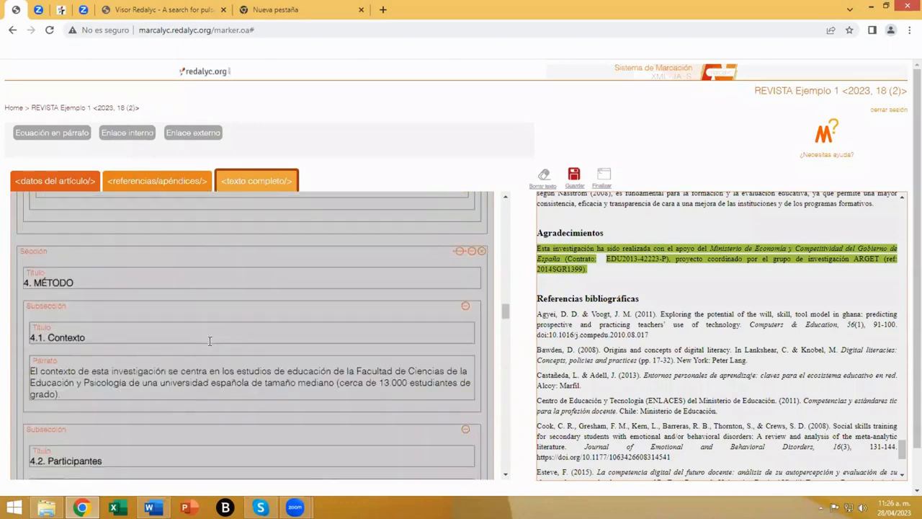
{"action": "scroll", "coordinate": [212, 320], "scroll_direction": "down", "scroll_amount": 7}
{"action": "mouse_move", "coordinate": [281, 283]}
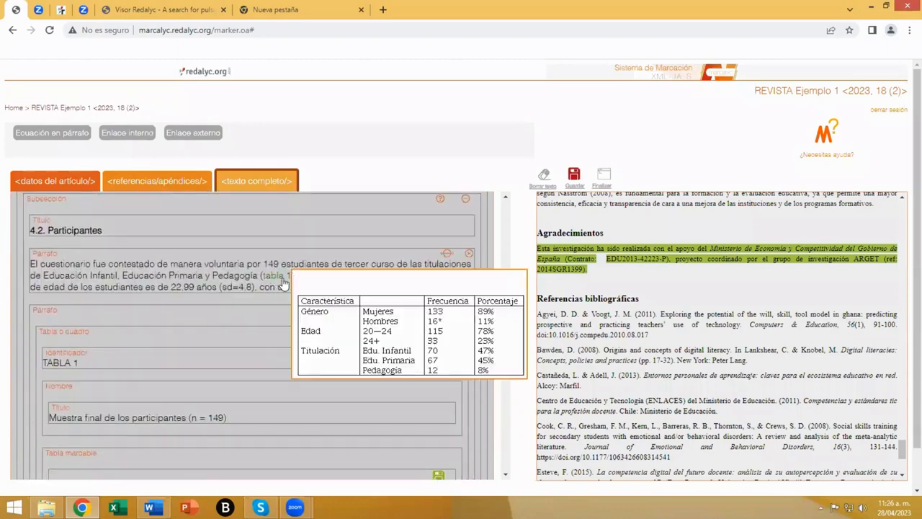
{"action": "scroll", "coordinate": [285, 309], "scroll_direction": "down", "scroll_amount": 3}
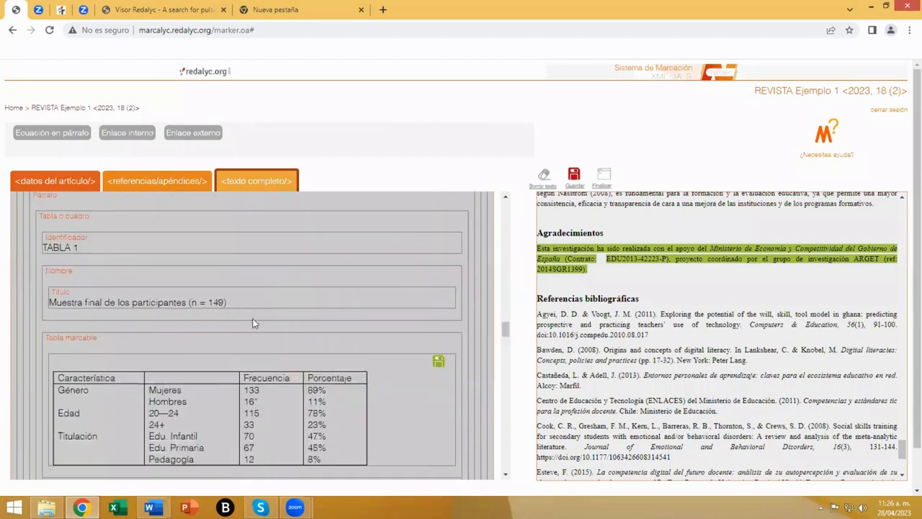
{"action": "scroll", "coordinate": [289, 340], "scroll_direction": "down", "scroll_amount": 1}
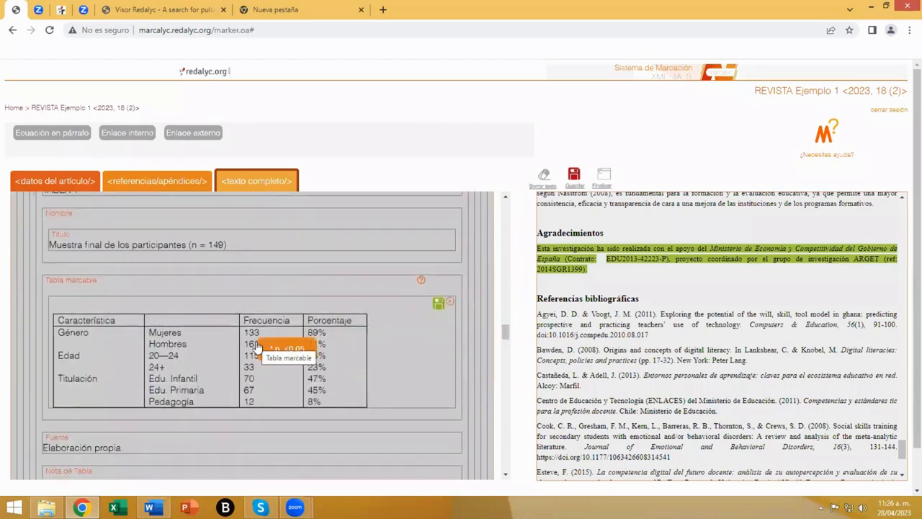
{"action": "scroll", "coordinate": [403, 353], "scroll_direction": "down", "scroll_amount": 8}
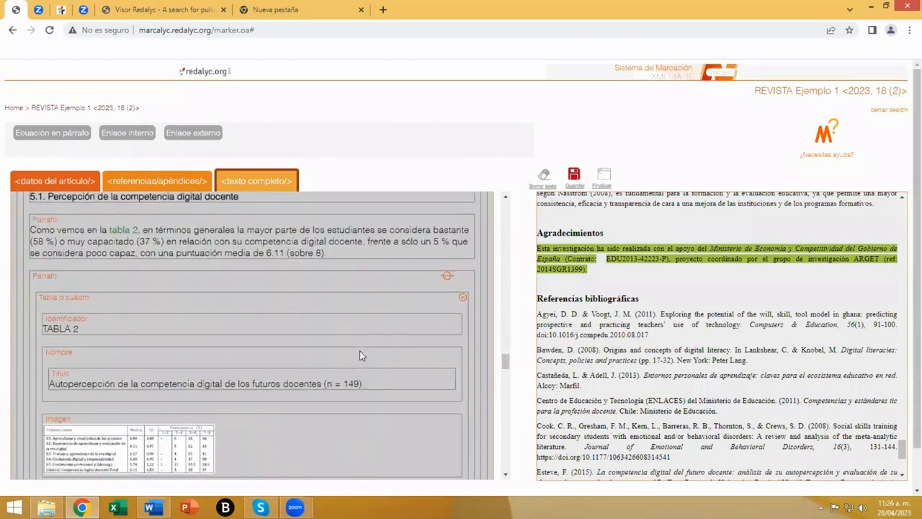
{"action": "scroll", "coordinate": [322, 379], "scroll_direction": "down", "scroll_amount": 10}
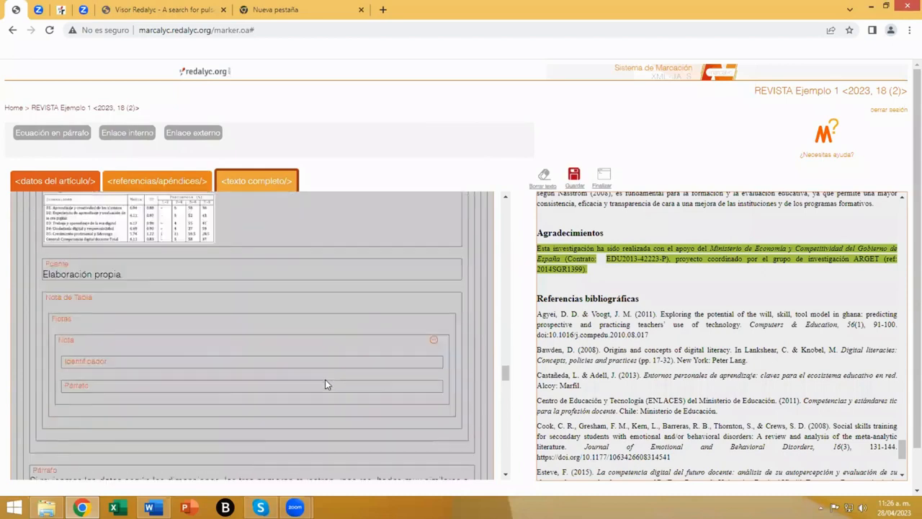
{"action": "scroll", "coordinate": [325, 379], "scroll_direction": "down", "scroll_amount": 5}
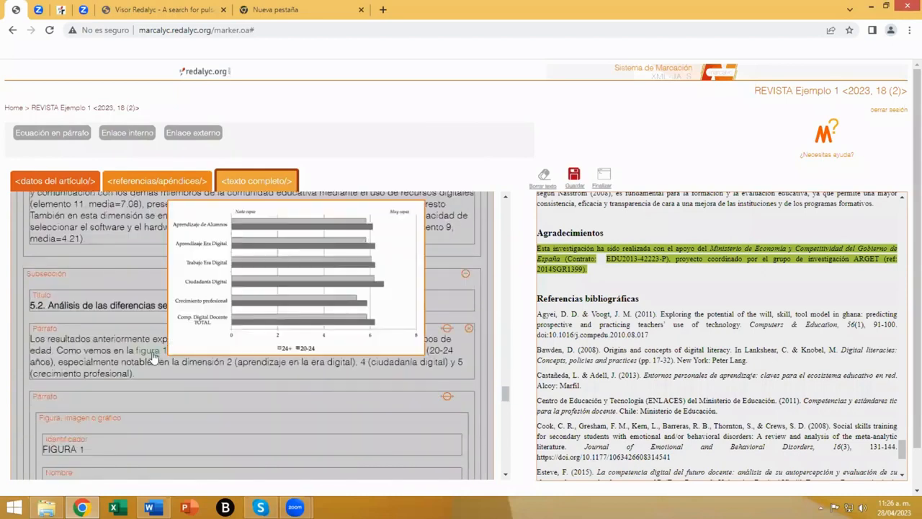
{"action": "mouse_move", "coordinate": [154, 353]}
{"action": "scroll", "coordinate": [357, 415], "scroll_direction": "up", "scroll_amount": 15}
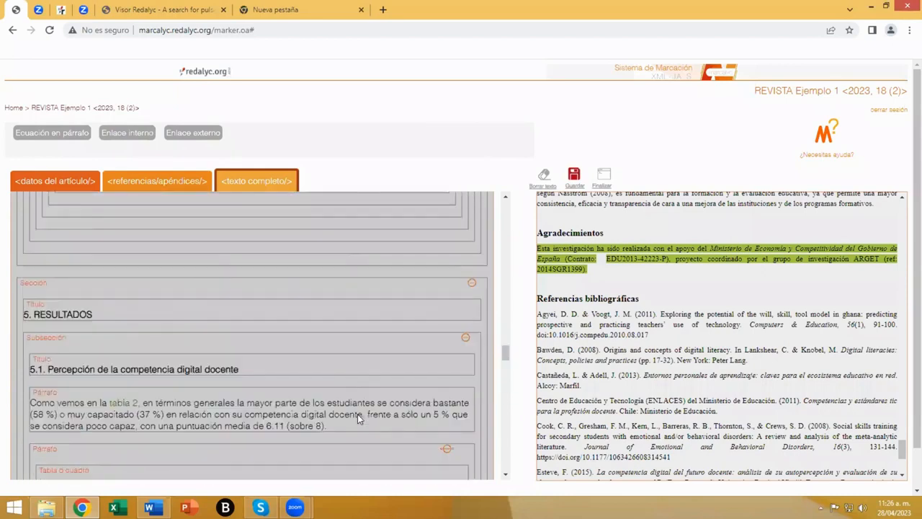
{"action": "scroll", "coordinate": [357, 413], "scroll_direction": "up", "scroll_amount": 15}
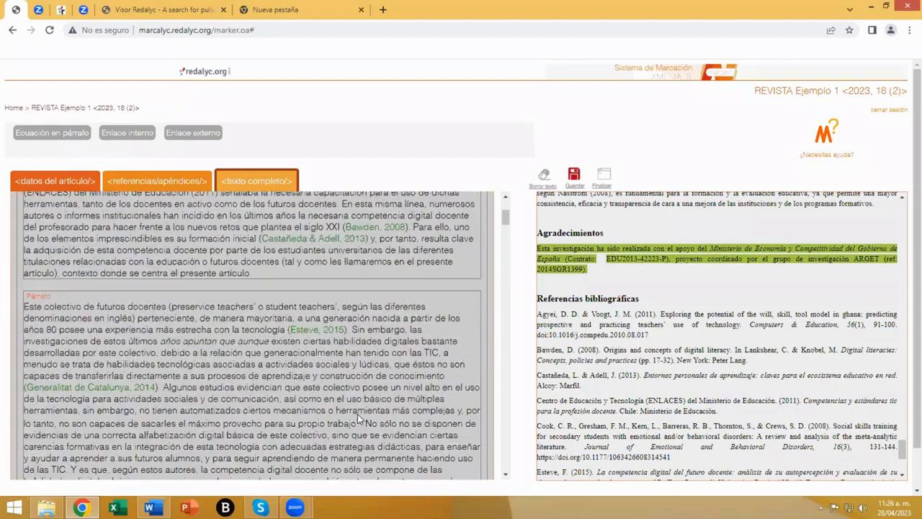
{"action": "mouse_move", "coordinate": [357, 413]}
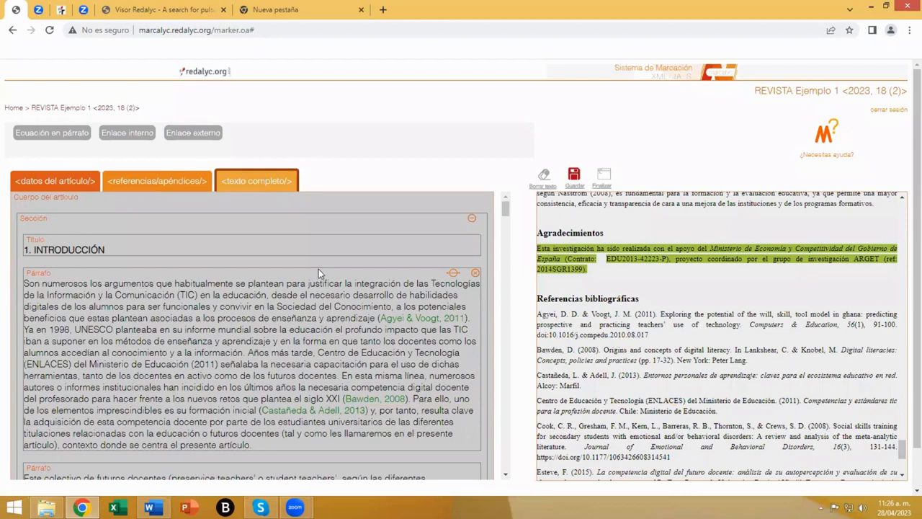
Step: Save the markup from the full text and try to finalize the article
{"action": "left_click", "coordinate": [157, 182]}
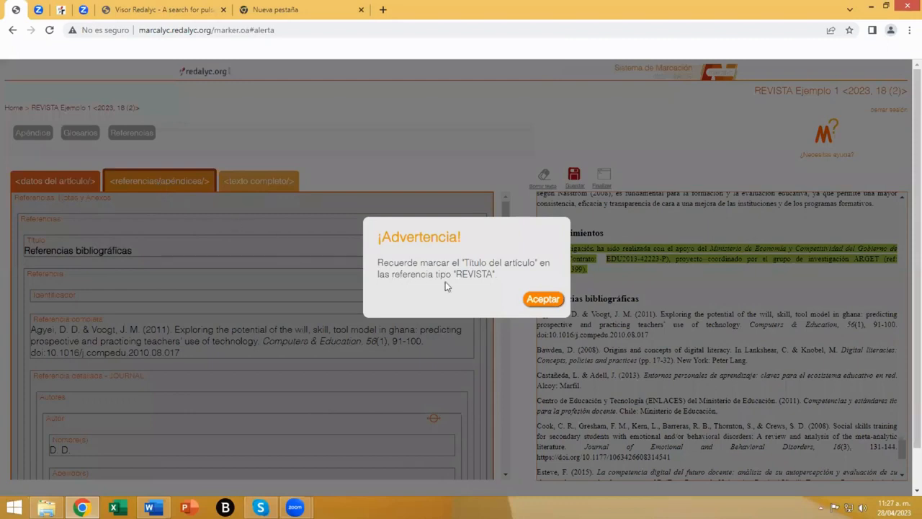
{"action": "left_click", "coordinate": [546, 306]}
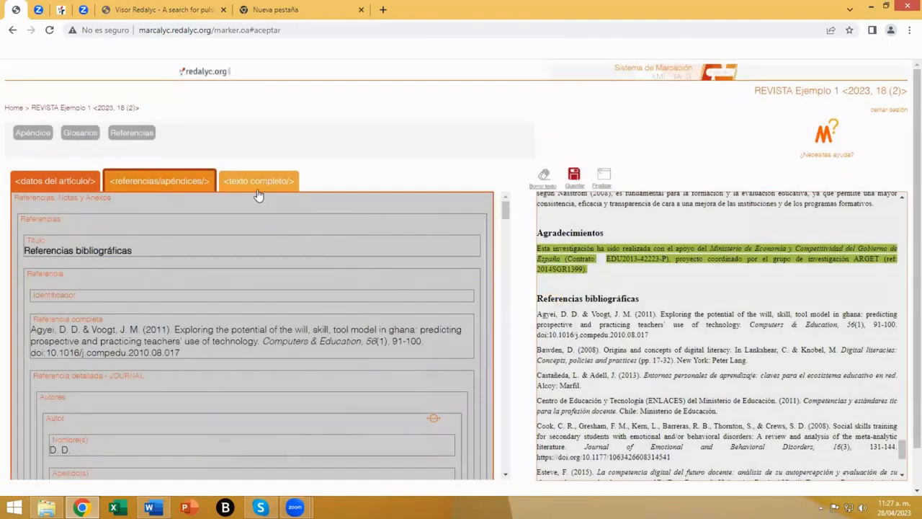
{"action": "left_click", "coordinate": [256, 188]}
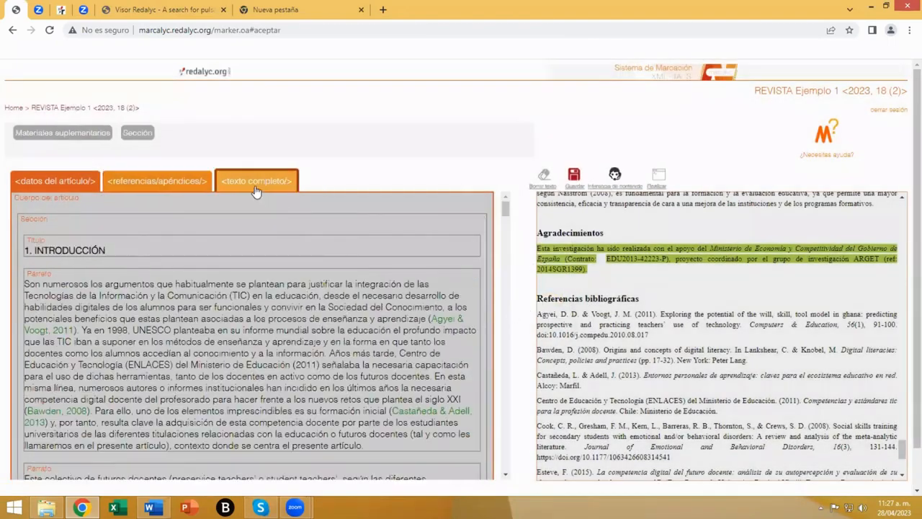
{"action": "left_click", "coordinate": [574, 180]}
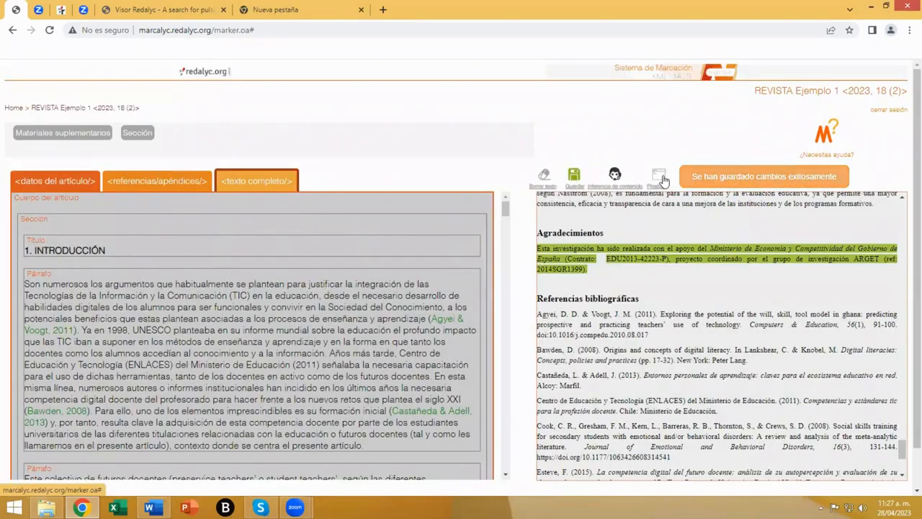
{"action": "left_click", "coordinate": [661, 176]}
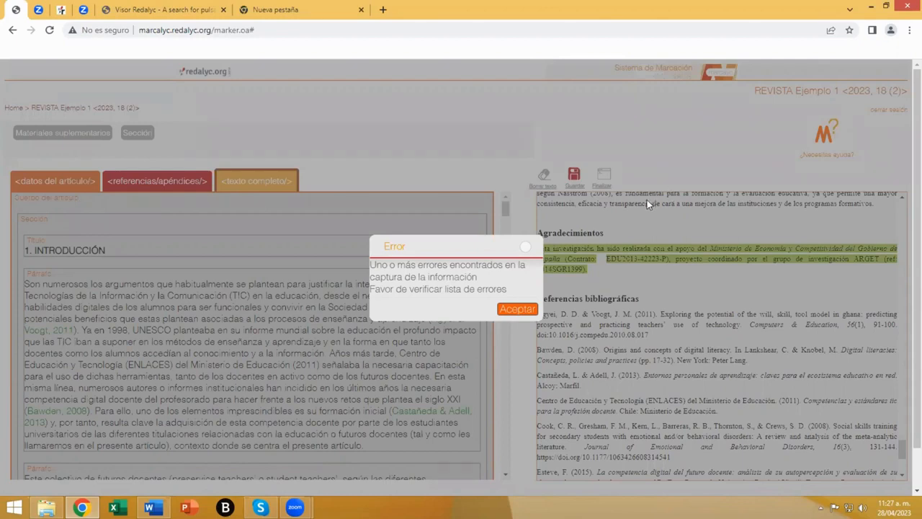
{"action": "left_click", "coordinate": [515, 309]}
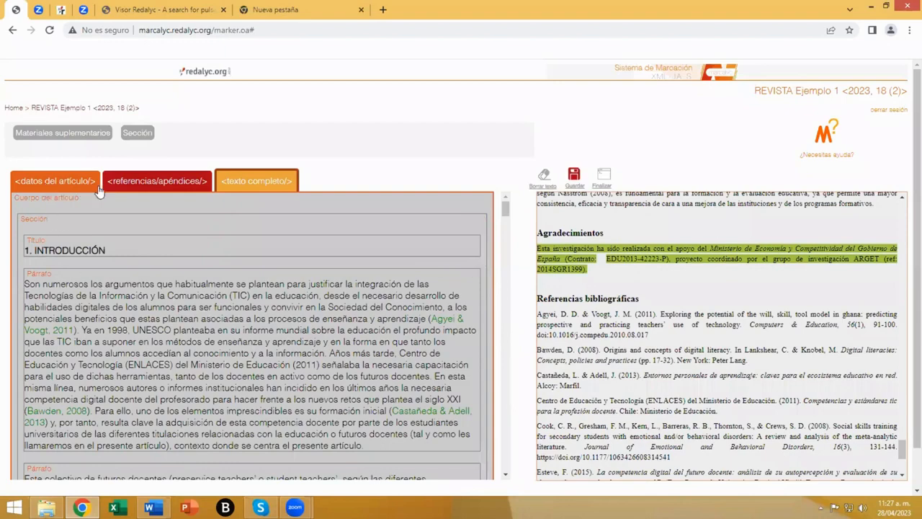
Step: Open the references and examine the error flagged in the first reference's JOURNAL details
{"action": "left_click", "coordinate": [146, 184]}
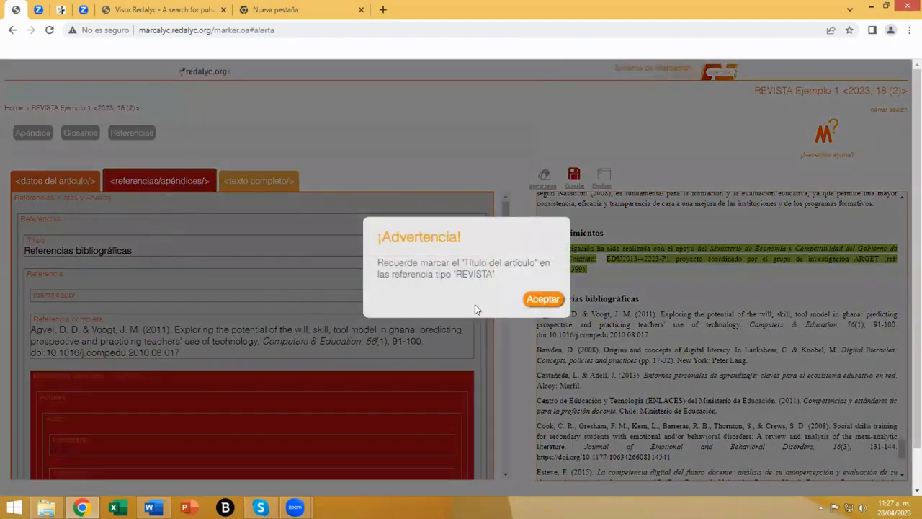
{"action": "left_click", "coordinate": [541, 299]}
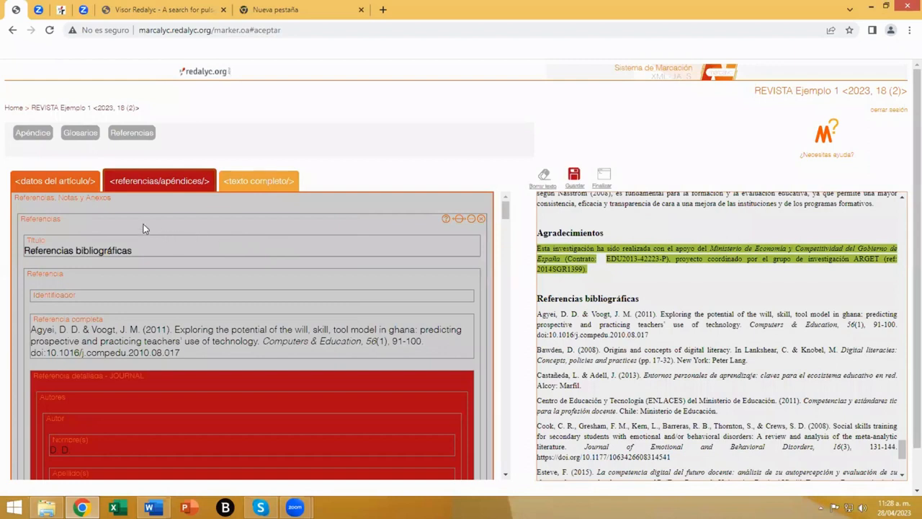
{"action": "left_click", "coordinate": [173, 245]}
{"action": "scroll", "coordinate": [261, 285], "scroll_direction": "down", "scroll_amount": 1}
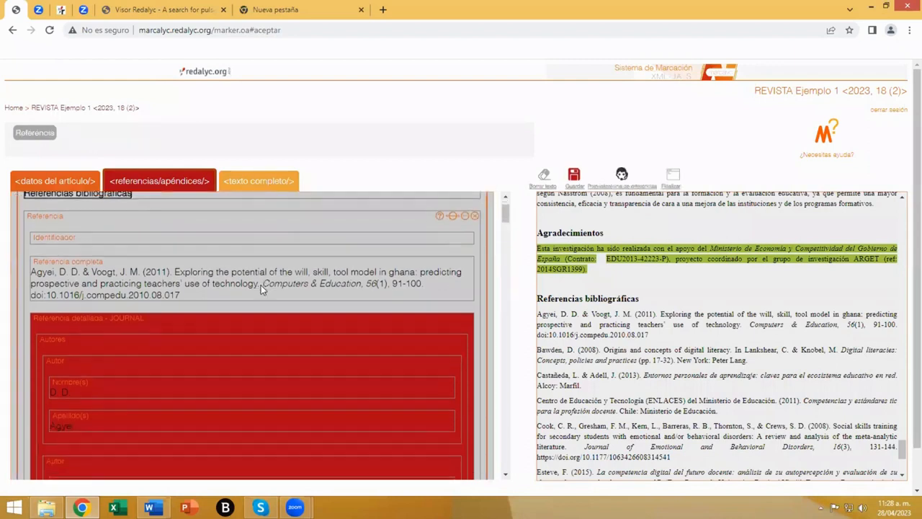
{"action": "scroll", "coordinate": [238, 280], "scroll_direction": "down", "scroll_amount": 1}
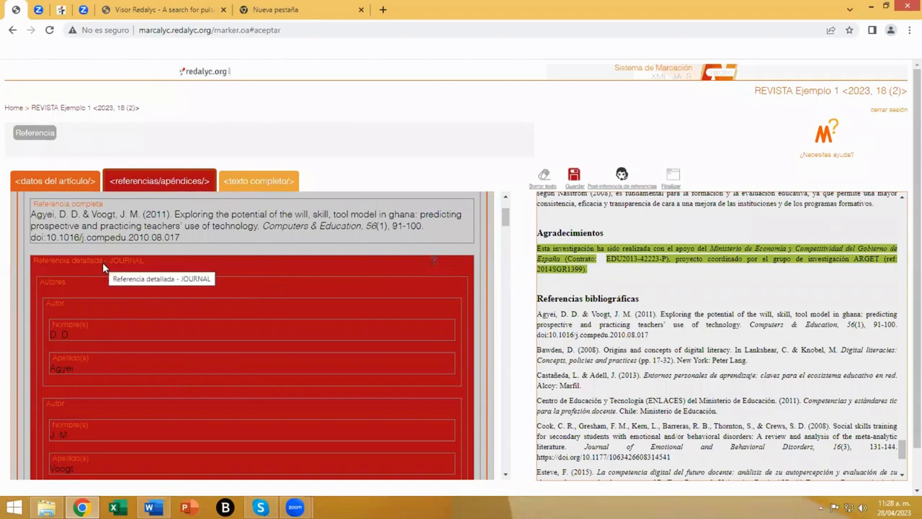
{"action": "scroll", "coordinate": [102, 266], "scroll_direction": "down", "scroll_amount": 4}
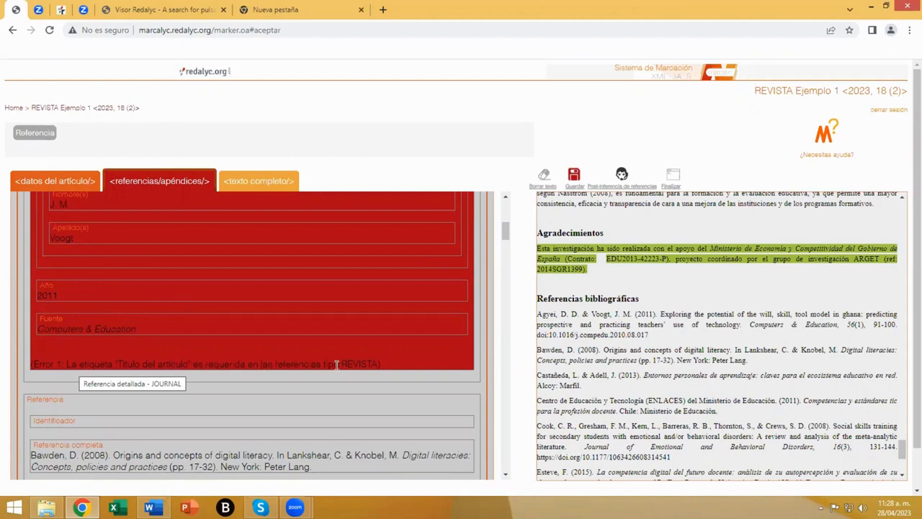
{"action": "scroll", "coordinate": [180, 357], "scroll_direction": "up", "scroll_amount": 2}
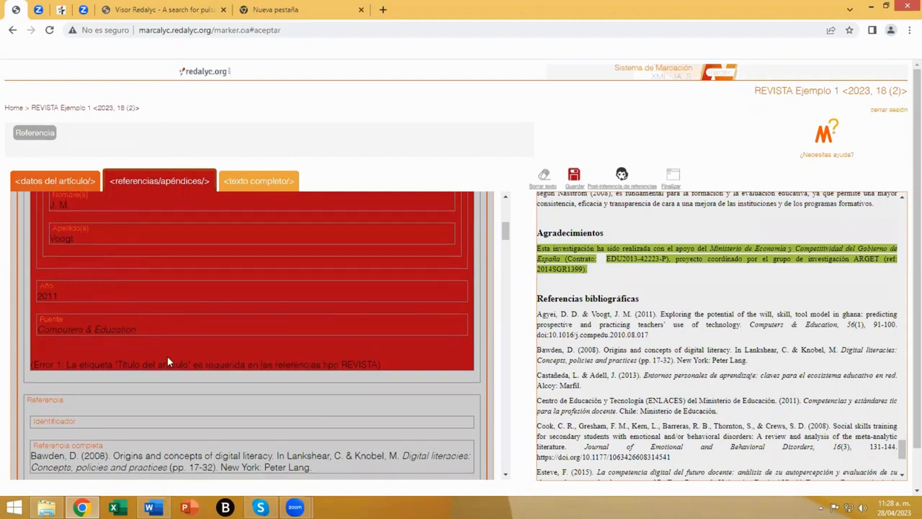
{"action": "scroll", "coordinate": [167, 360], "scroll_direction": "up", "scroll_amount": 3}
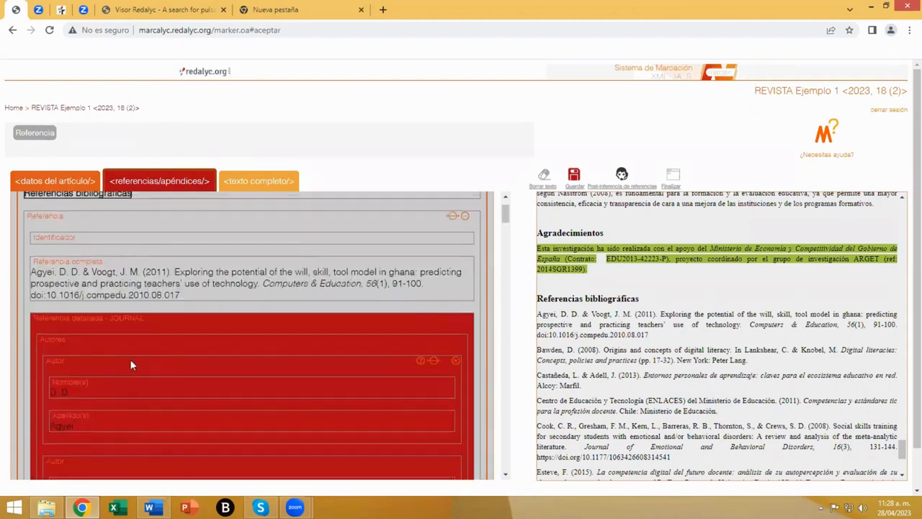
Step: Add "Exploring the potential of the will, skill, tool model in ghana…" as the first reference's article title and save the markup
{"action": "left_click", "coordinate": [56, 328]}
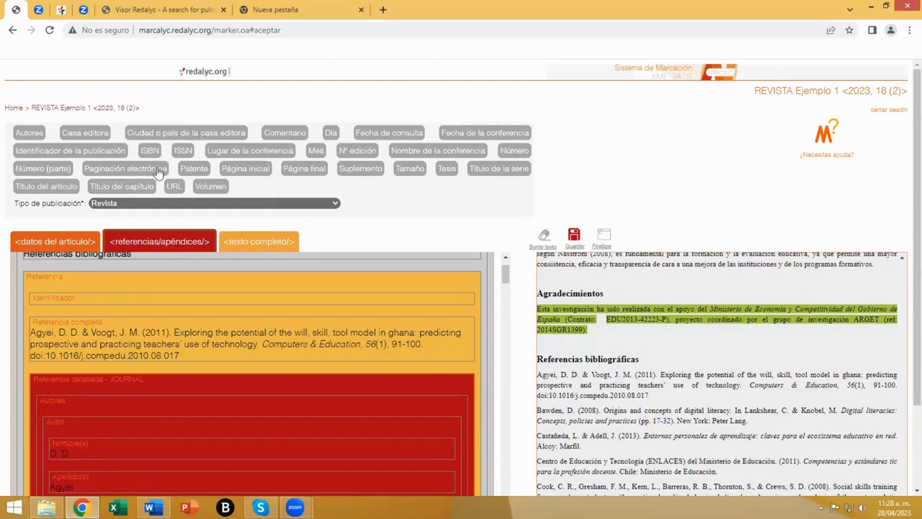
{"action": "left_click", "coordinate": [43, 187]}
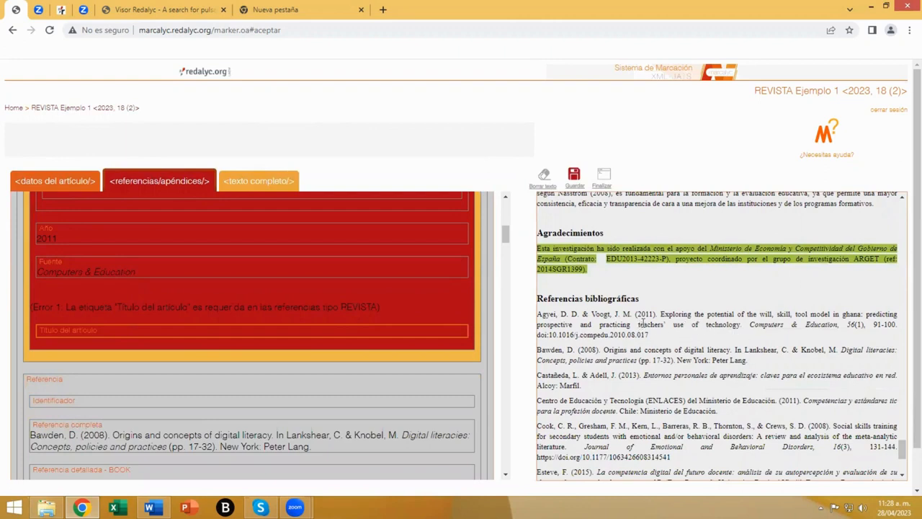
{"action": "left_click_drag", "start_coordinate": [658, 314], "coordinate": [742, 324]}
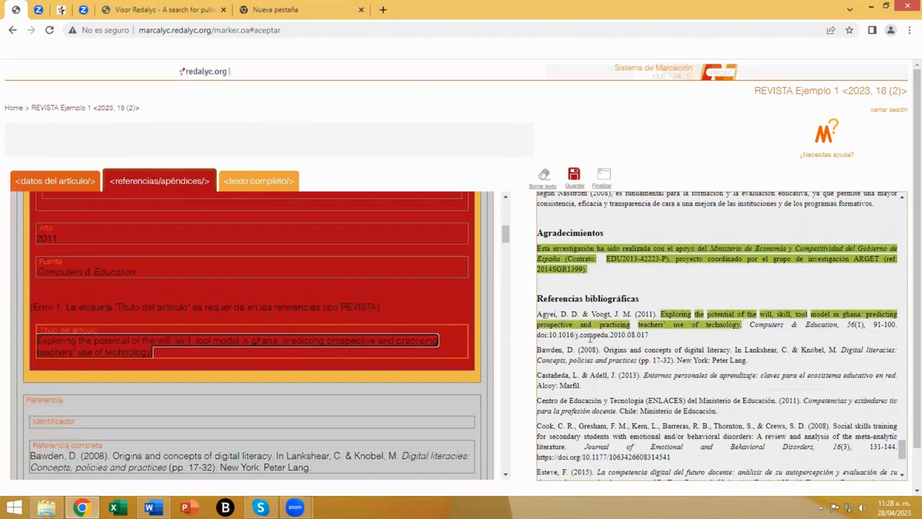
{"action": "left_click", "coordinate": [573, 174]}
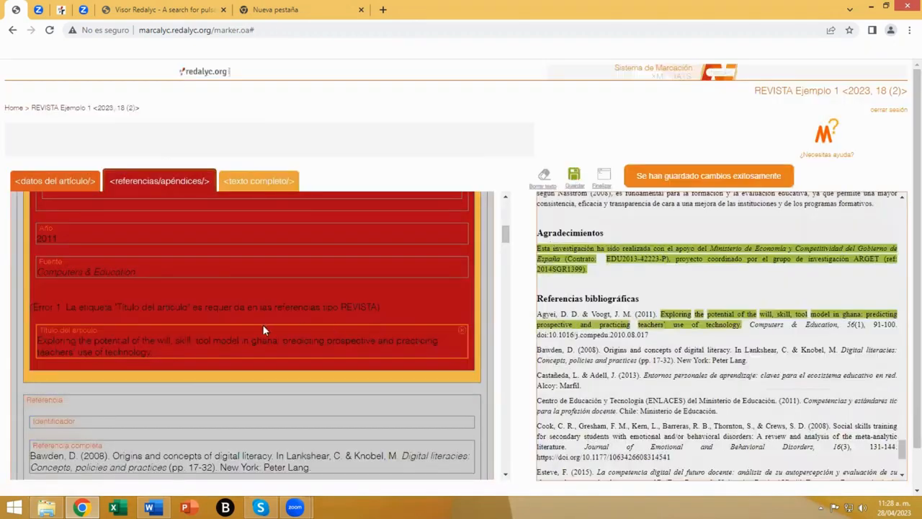
Step: Add "Social skills training for secondary students…" as the article title of the flagged 2008 Journal of Emotional and Behavioral Disorders reference and save
{"action": "scroll", "coordinate": [254, 324], "scroll_direction": "down", "scroll_amount": 1}
{"action": "scroll", "coordinate": [253, 330], "scroll_direction": "down", "scroll_amount": 10}
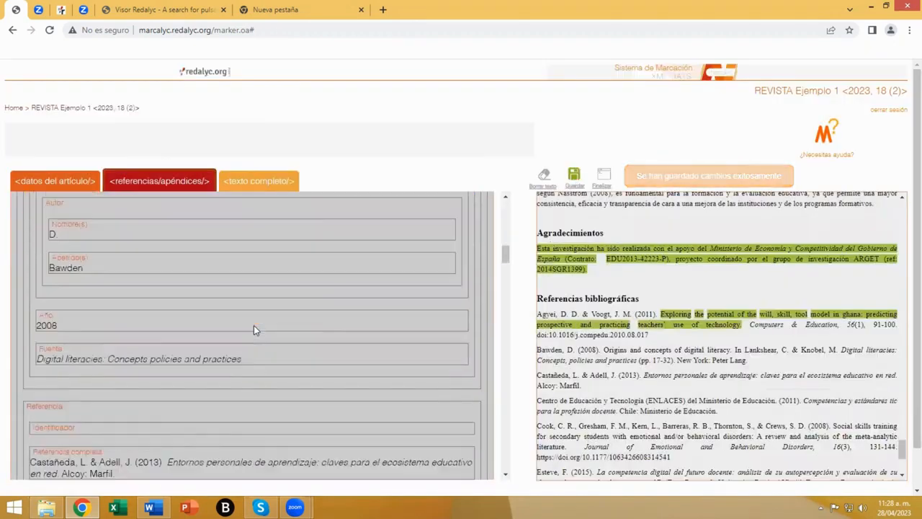
{"action": "scroll", "coordinate": [253, 329], "scroll_direction": "down", "scroll_amount": 10}
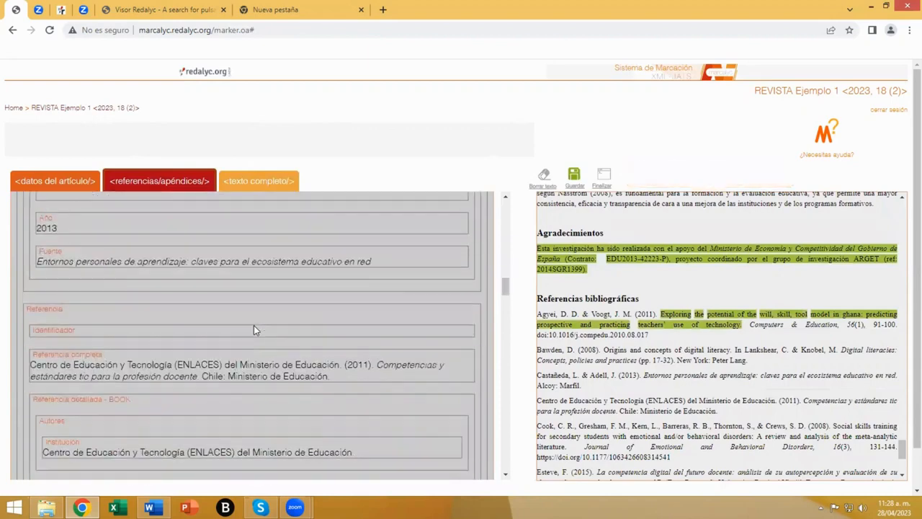
{"action": "scroll", "coordinate": [253, 330], "scroll_direction": "down", "scroll_amount": 10}
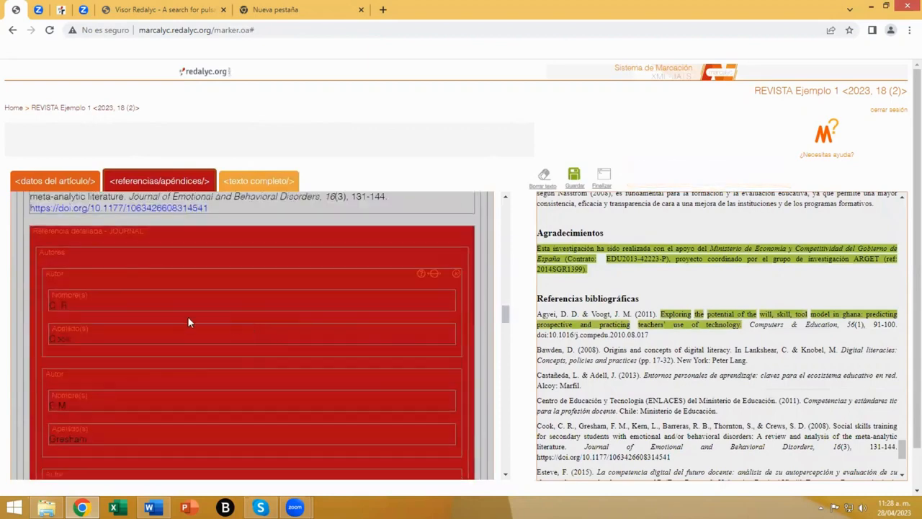
{"action": "scroll", "coordinate": [179, 323], "scroll_direction": "down", "scroll_amount": 8}
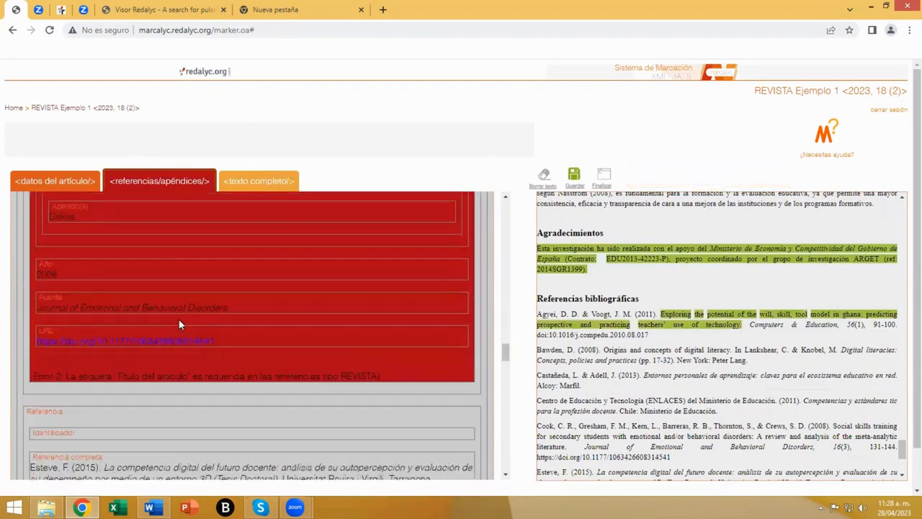
{"action": "scroll", "coordinate": [155, 365], "scroll_direction": "up", "scroll_amount": 8}
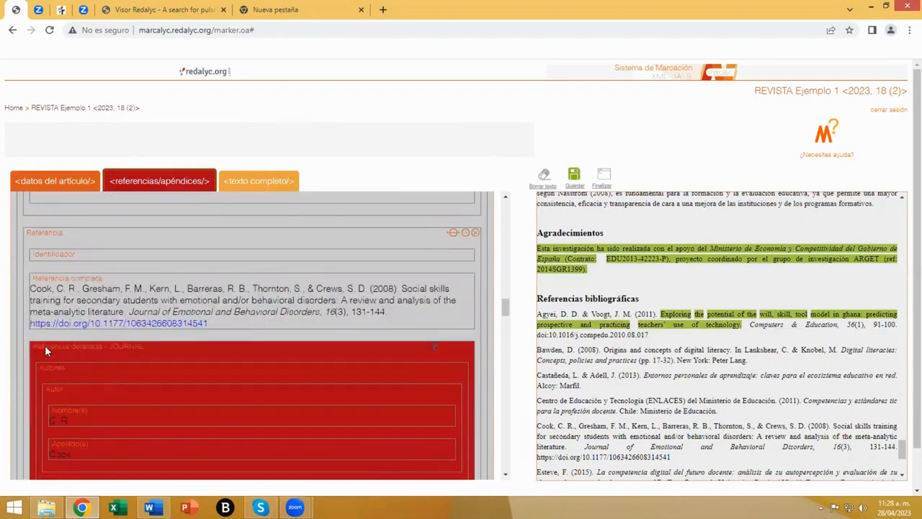
{"action": "left_click", "coordinate": [45, 343]}
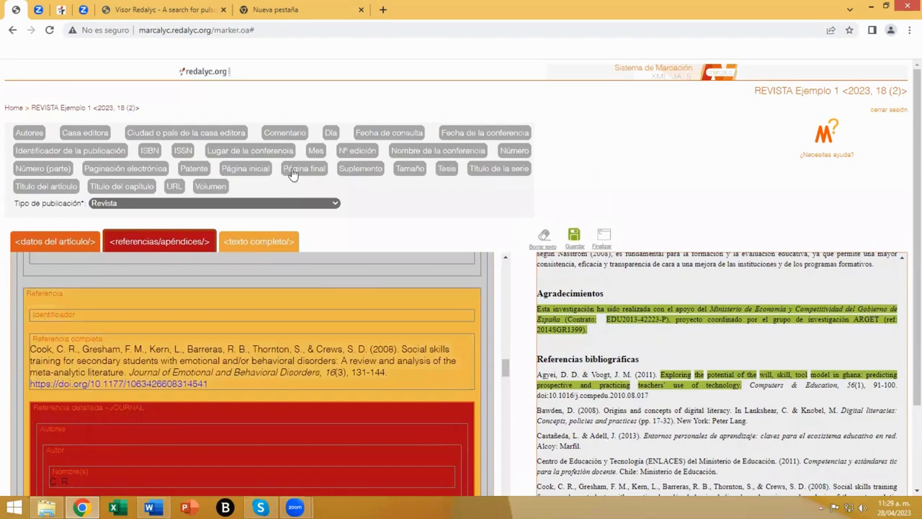
{"action": "left_click", "coordinate": [62, 187]}
{"action": "scroll", "coordinate": [684, 415], "scroll_direction": "down", "scroll_amount": 3}
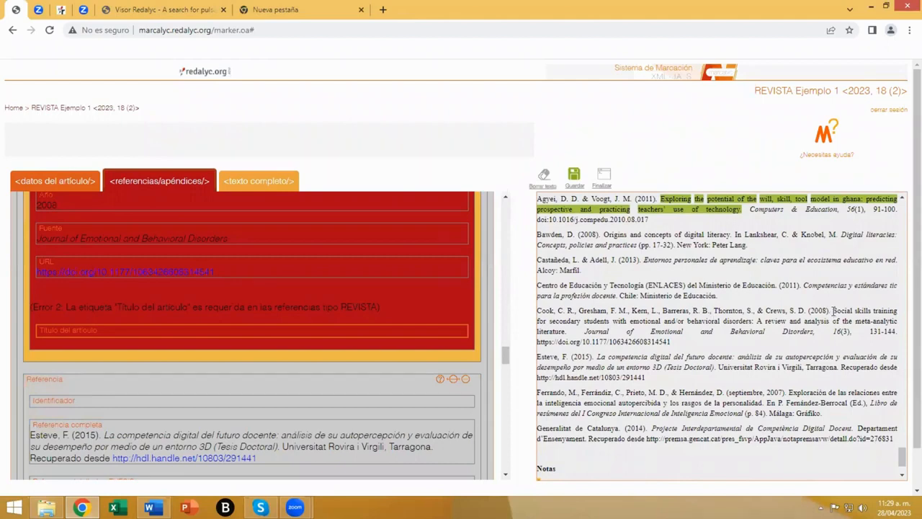
{"action": "left_click_drag", "start_coordinate": [833, 311], "coordinate": [830, 319]}
{"action": "left_click_drag", "start_coordinate": [828, 320], "coordinate": [570, 330]}
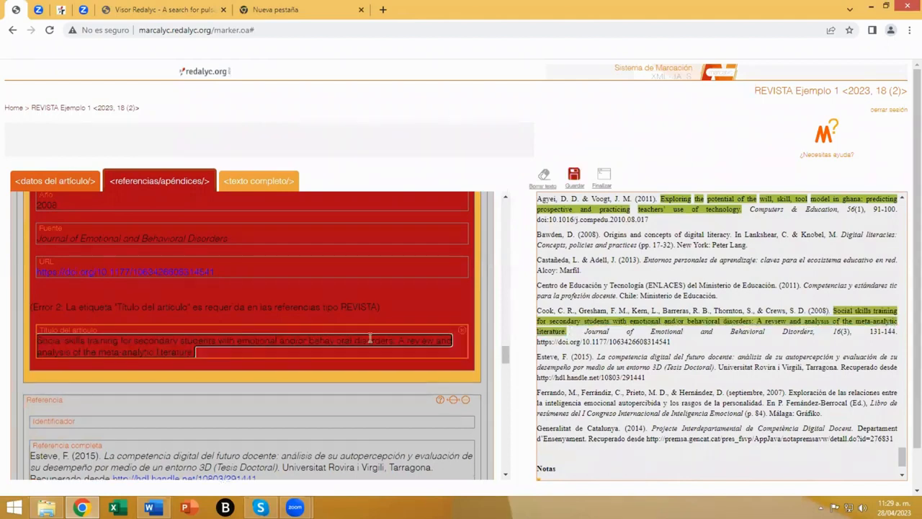
{"action": "left_click", "coordinate": [574, 176]}
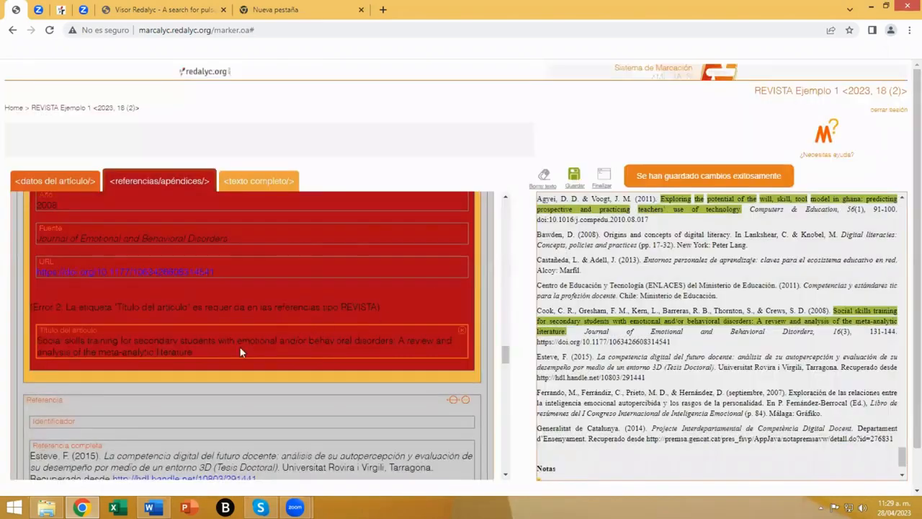
Step: Check the remaining references for errors, request finalization and choose to review the flagged inconsistencies
{"action": "scroll", "coordinate": [239, 347], "scroll_direction": "down", "scroll_amount": 10}
{"action": "scroll", "coordinate": [219, 352], "scroll_direction": "down", "scroll_amount": 15}
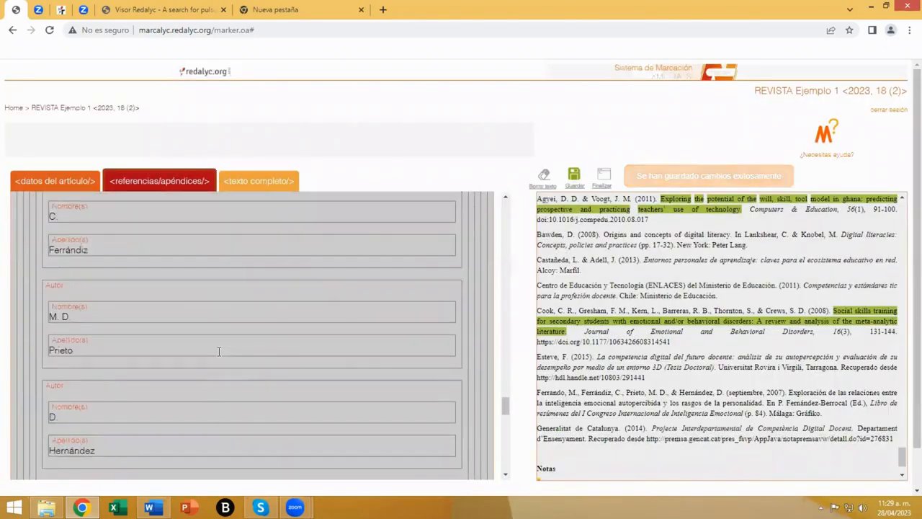
{"action": "scroll", "coordinate": [219, 351], "scroll_direction": "up", "scroll_amount": 15}
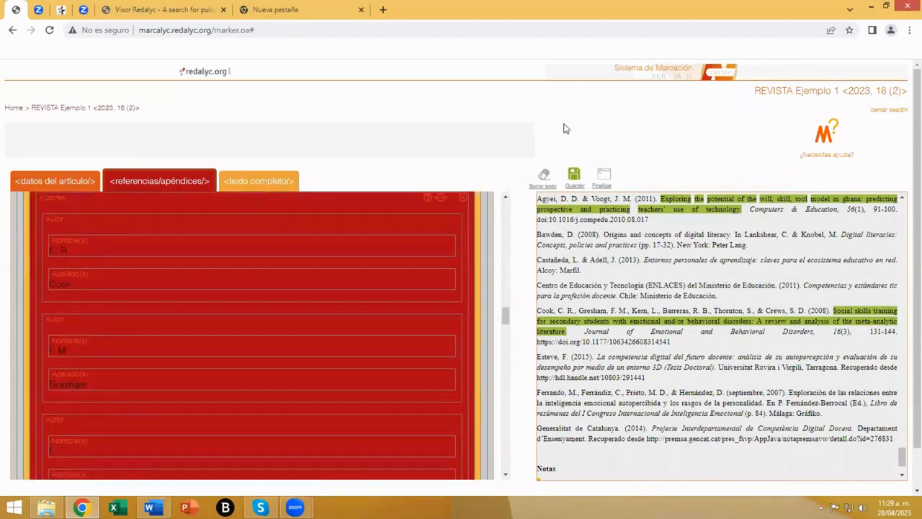
{"action": "left_click", "coordinate": [604, 177]}
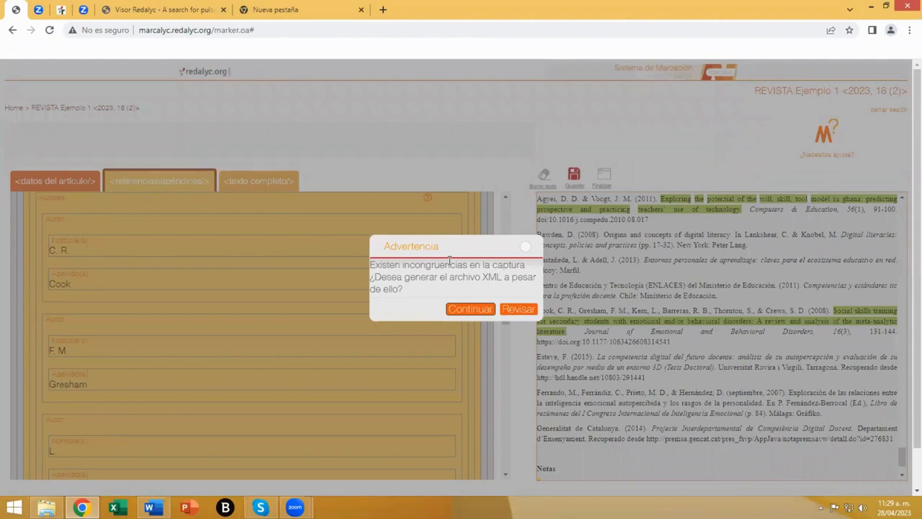
{"action": "left_click", "coordinate": [518, 310]}
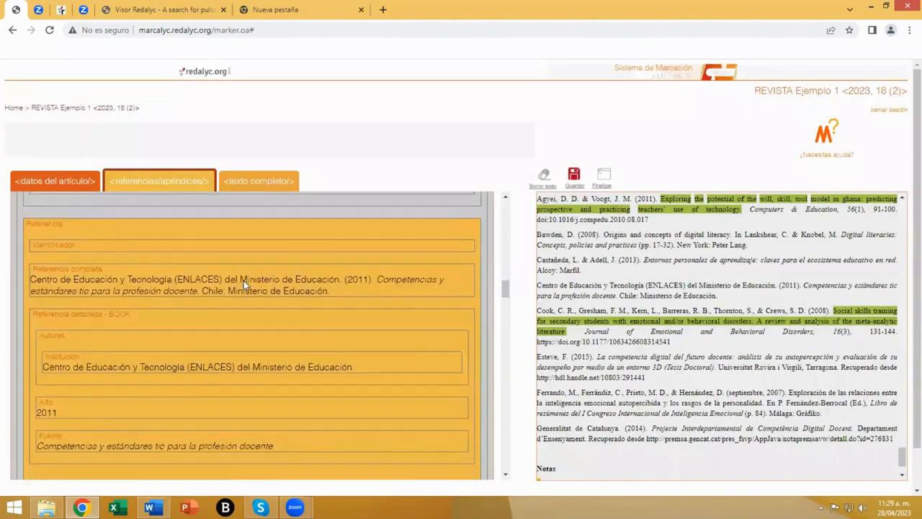
Step: Examine the warning under the Centro de Educación y Tecnología (ENLACES) 2011 reference
{"action": "scroll", "coordinate": [243, 280], "scroll_direction": "down", "scroll_amount": 2}
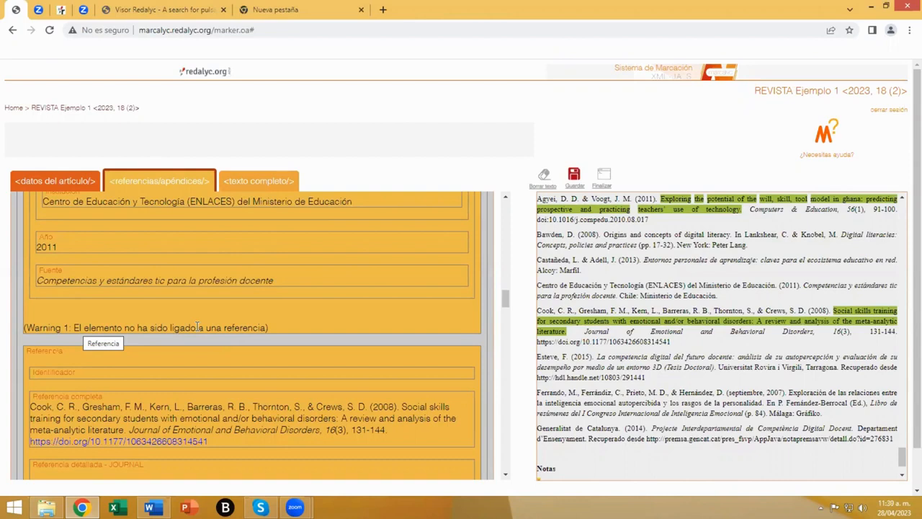
{"action": "scroll", "coordinate": [197, 327], "scroll_direction": "up", "scroll_amount": 15}
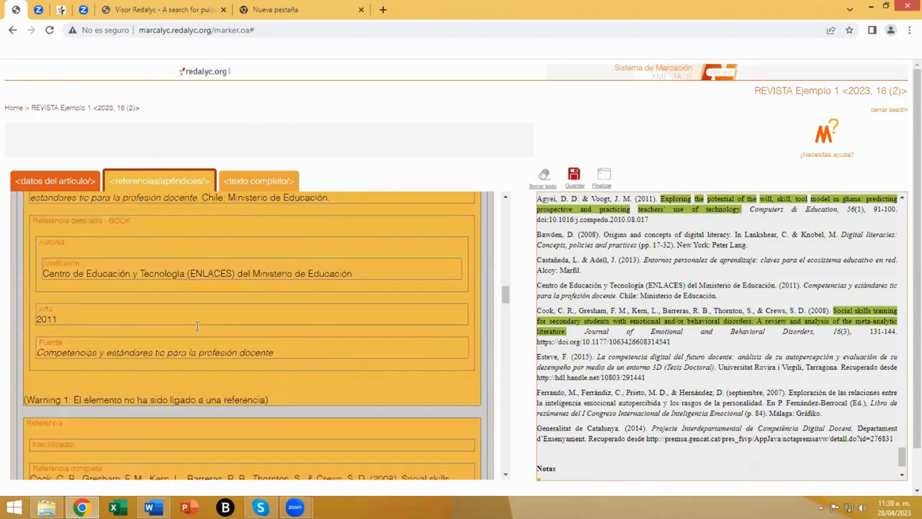
{"action": "scroll", "coordinate": [271, 332], "scroll_direction": "up", "scroll_amount": 5}
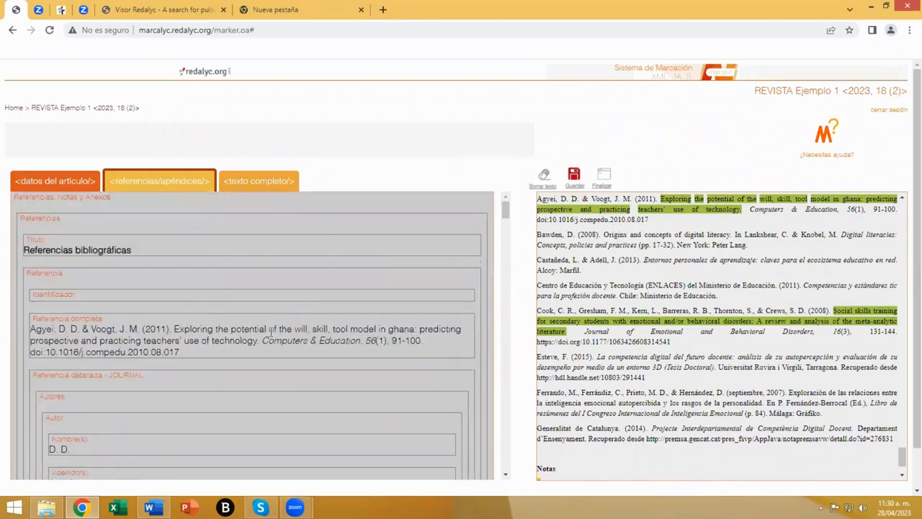
Step: Save the markup from the full text and finalize the article, generating the XML despite the inconsistencies
{"action": "left_click", "coordinate": [262, 182]}
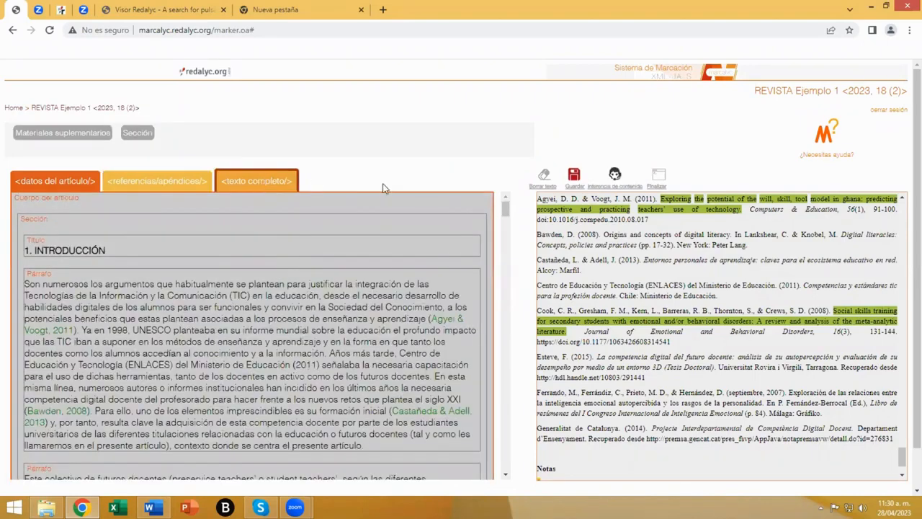
{"action": "left_click", "coordinate": [574, 176]}
{"action": "left_click", "coordinate": [603, 175]}
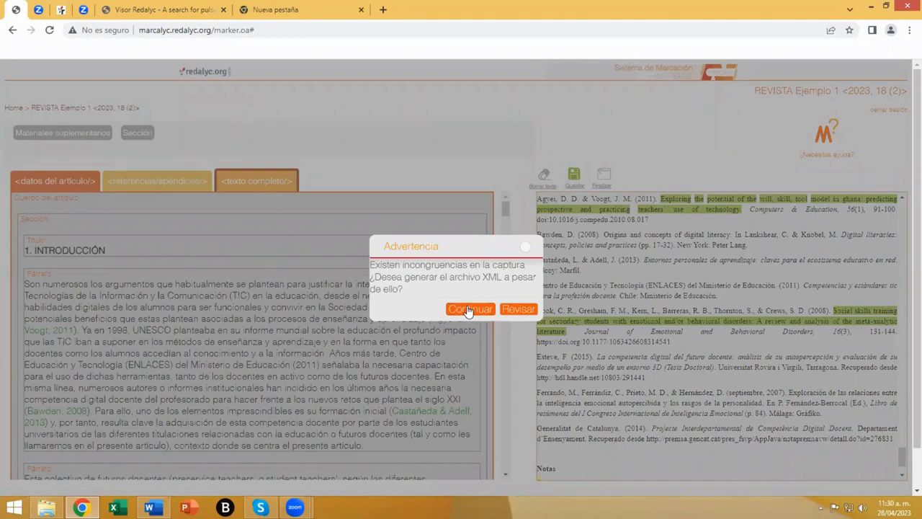
{"action": "left_click", "coordinate": [468, 309]}
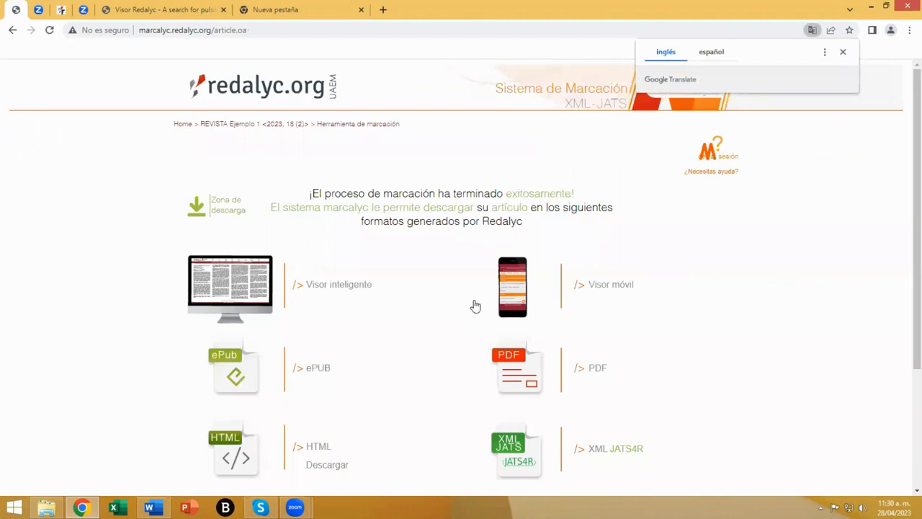
Step: Open the generated article in the Visor inteligente and view its expanded citation header, closing it again
{"action": "scroll", "coordinate": [406, 204], "scroll_direction": "down", "scroll_amount": 1}
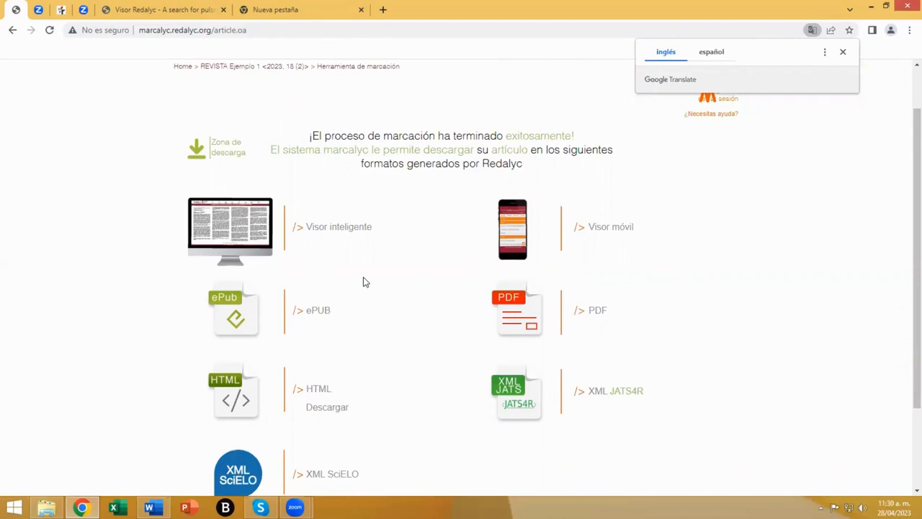
{"action": "left_click", "coordinate": [319, 233]}
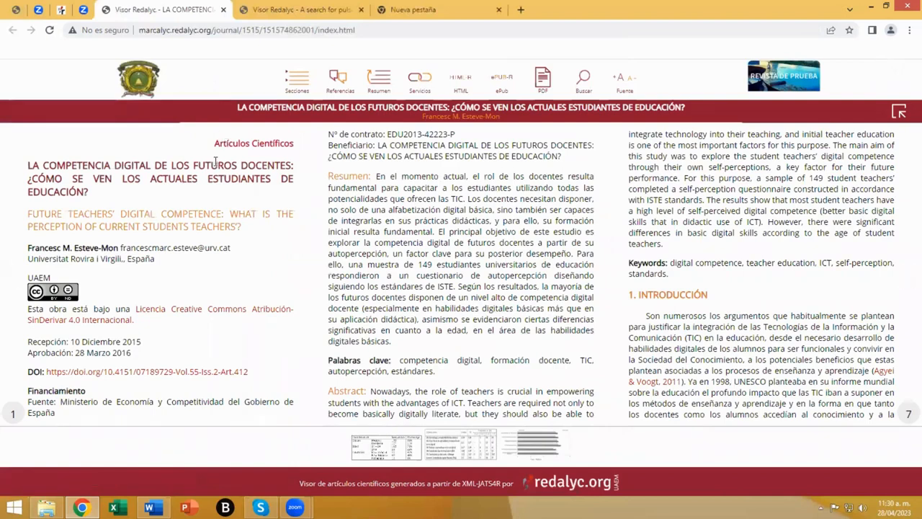
{"action": "left_click", "coordinate": [898, 112]}
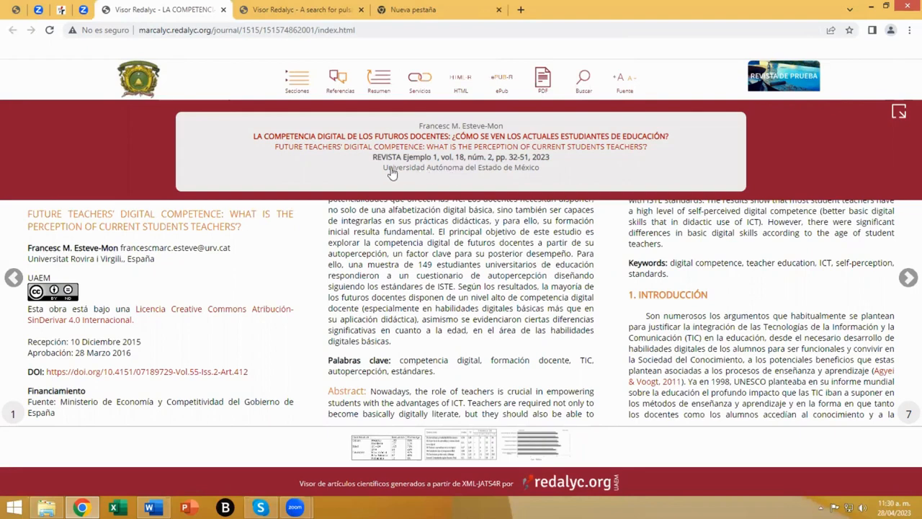
{"action": "left_click", "coordinate": [897, 113]}
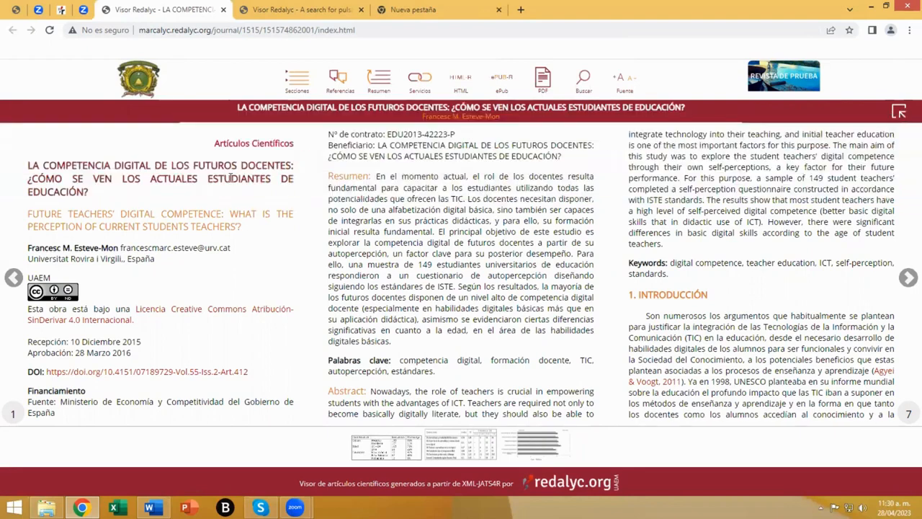
Step: Examine the "Artículos Científicos" section label and the Spanish and English article titles on the first page
{"action": "left_click_drag", "start_coordinate": [214, 143], "coordinate": [294, 146]}
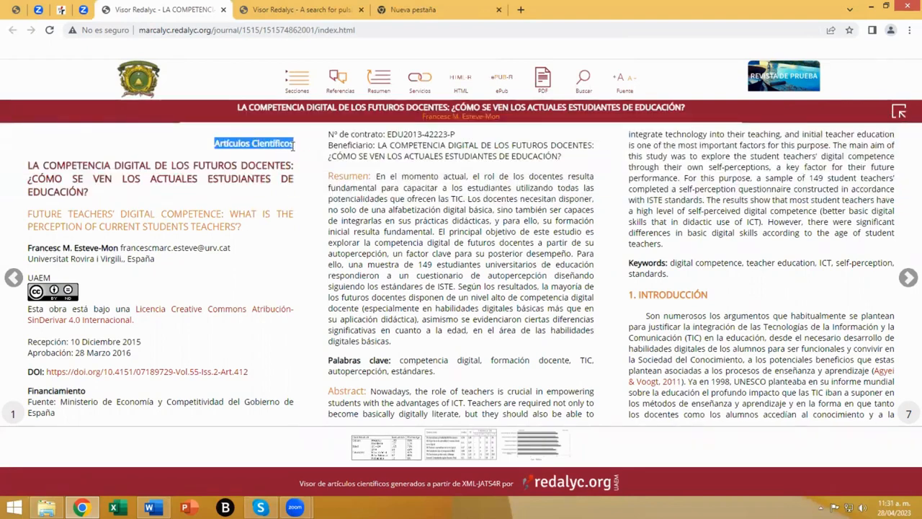
{"action": "left_click_drag", "start_coordinate": [28, 165], "coordinate": [88, 193]}
{"action": "left_click_drag", "start_coordinate": [32, 214], "coordinate": [241, 227]}
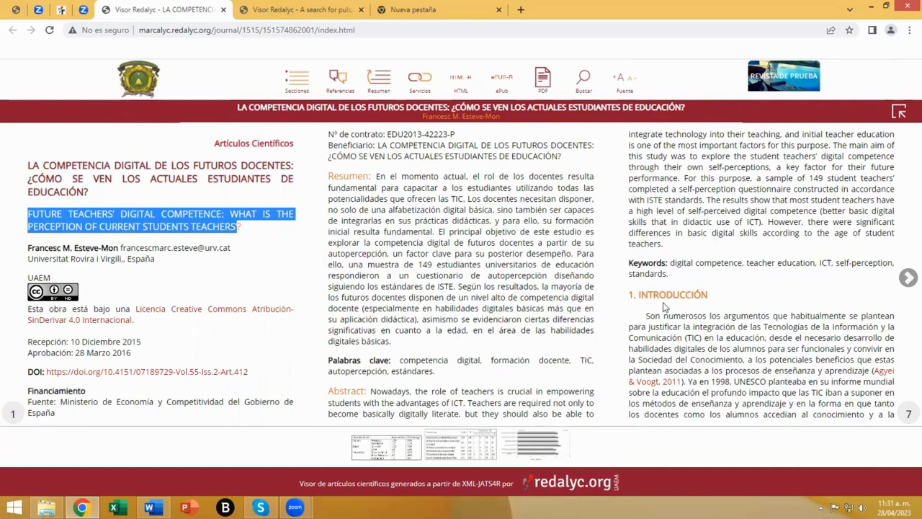
Step: Preview the linked references and footnotes 1 and 2 in the 1. INTRODUCCIÓN section
{"action": "mouse_move", "coordinate": [658, 383]}
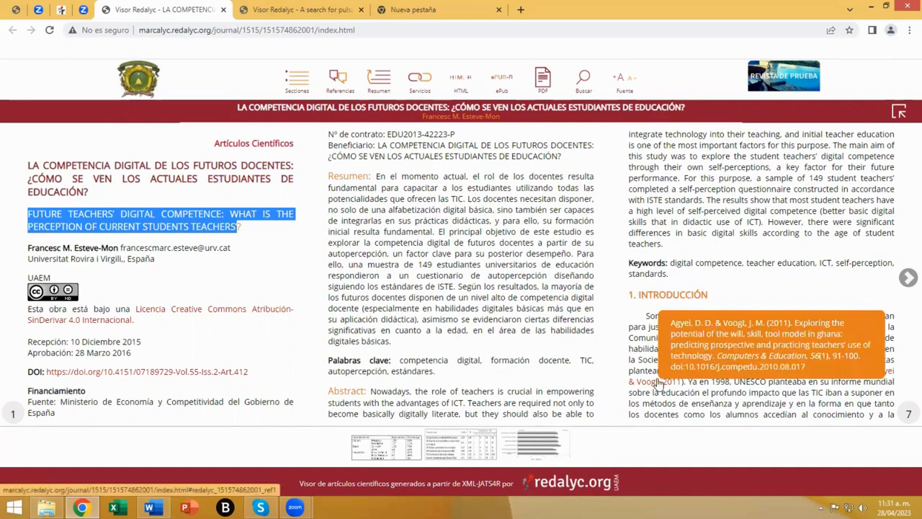
{"action": "scroll", "coordinate": [659, 382], "scroll_direction": "down", "scroll_amount": 2}
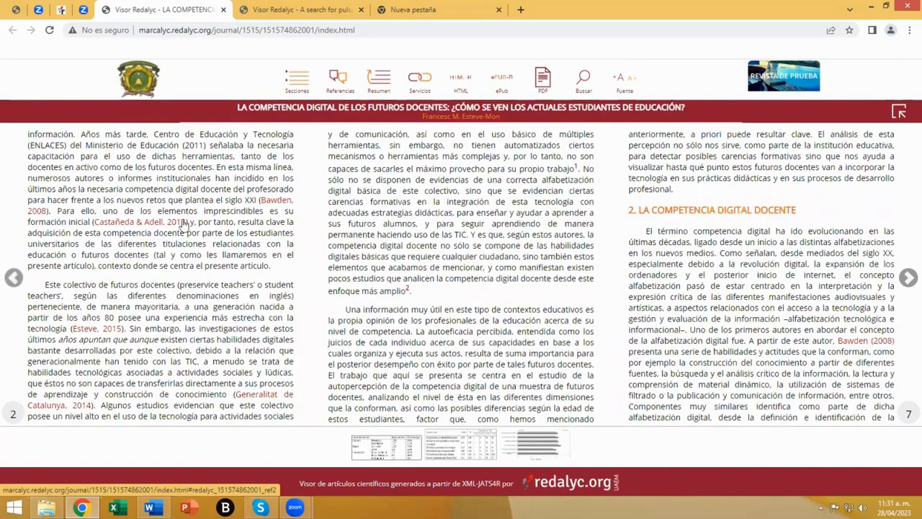
{"action": "mouse_move", "coordinate": [175, 227]}
{"action": "mouse_move", "coordinate": [267, 394]}
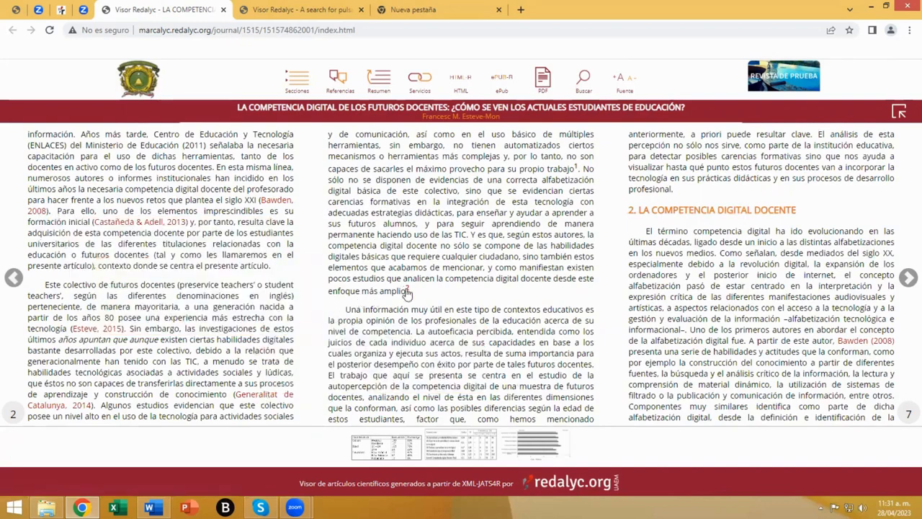
{"action": "mouse_move", "coordinate": [407, 292]}
{"action": "mouse_move", "coordinate": [576, 168]}
Step: Examine the equation 1 link, the equation, the surrounding paragraphs and the Generalitat de Catalunya (2014) citation in the 2. LA COMPETENCIA DIGITAL DOCENTE section
{"action": "scroll", "coordinate": [497, 325], "scroll_direction": "down", "scroll_amount": 1}
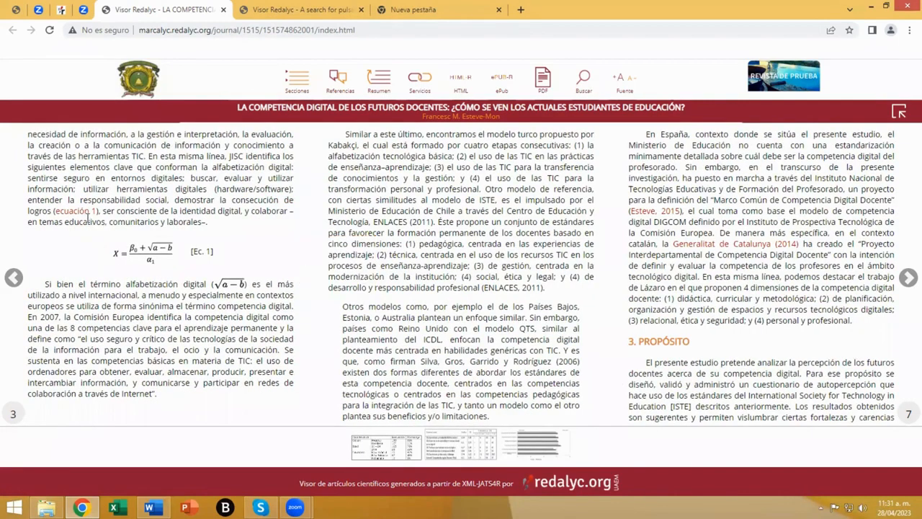
{"action": "mouse_move", "coordinate": [83, 216]}
{"action": "mouse_move", "coordinate": [152, 252]}
{"action": "left_click_drag", "start_coordinate": [46, 285], "coordinate": [154, 393]}
{"action": "left_click", "coordinate": [218, 349]}
{"action": "left_click_drag", "start_coordinate": [343, 315], "coordinate": [490, 394]}
{"action": "left_click", "coordinate": [486, 382]}
{"action": "mouse_move", "coordinate": [756, 245]}
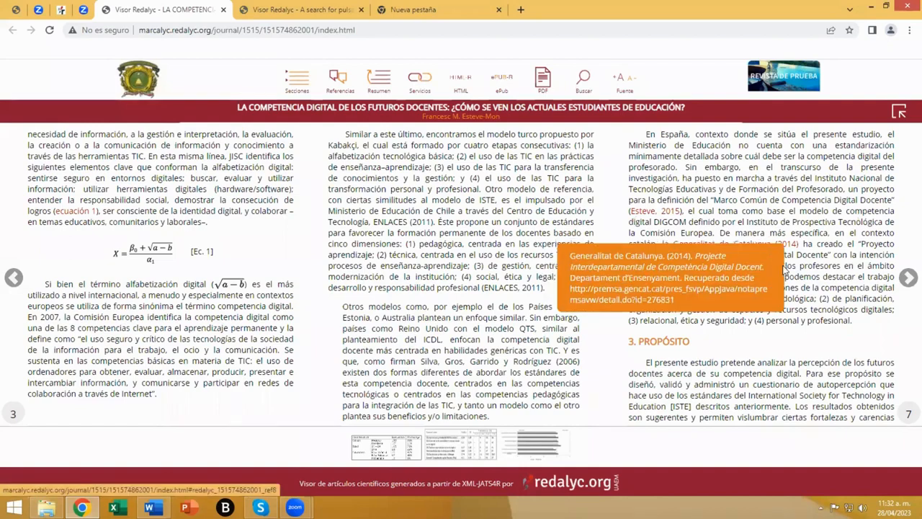
Step: Examine the numbered research questions and the 4.1. Contexto and 4.2. Participantes subheadings on page 4
{"action": "scroll", "coordinate": [775, 310], "scroll_direction": "down", "scroll_amount": 2}
{"action": "scroll", "coordinate": [776, 310], "scroll_direction": "down", "scroll_amount": 2}
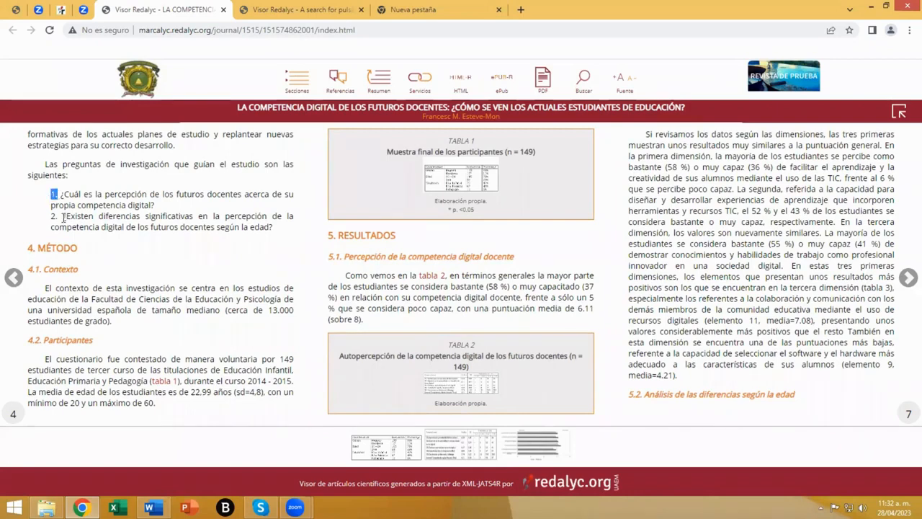
{"action": "left_click", "coordinate": [120, 222]}
{"action": "left_click_drag", "start_coordinate": [45, 269], "coordinate": [77, 269]}
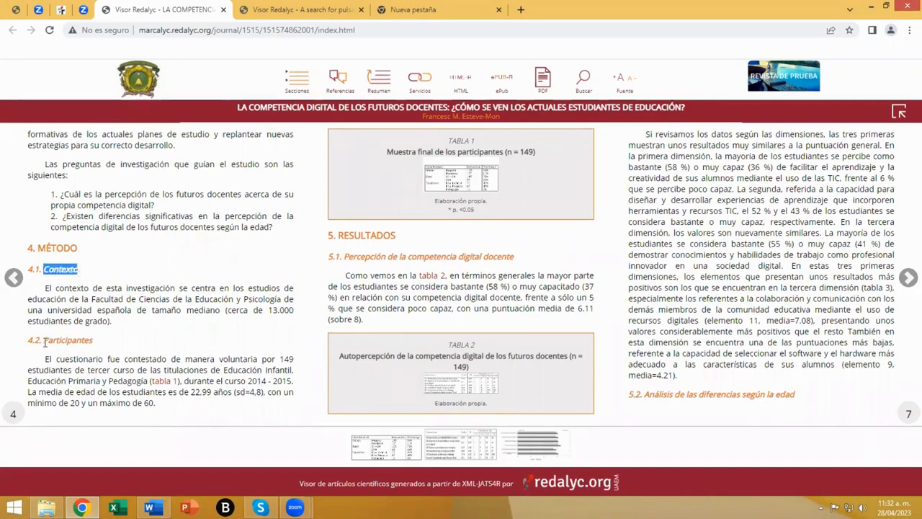
{"action": "left_click_drag", "start_coordinate": [44, 342], "coordinate": [94, 343]}
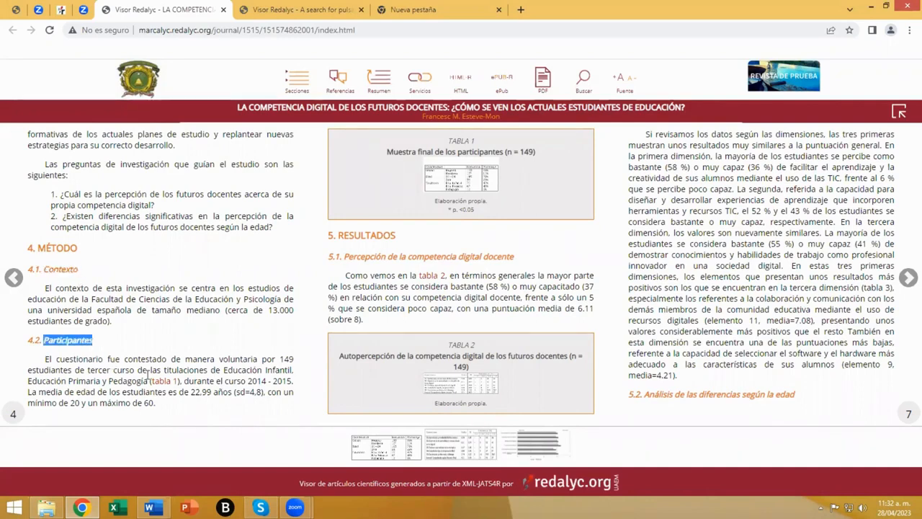
Step: Preview table 1 from its link in the text, view it enlarged, and preview the article's table and figure thumbnails
{"action": "mouse_move", "coordinate": [164, 384]}
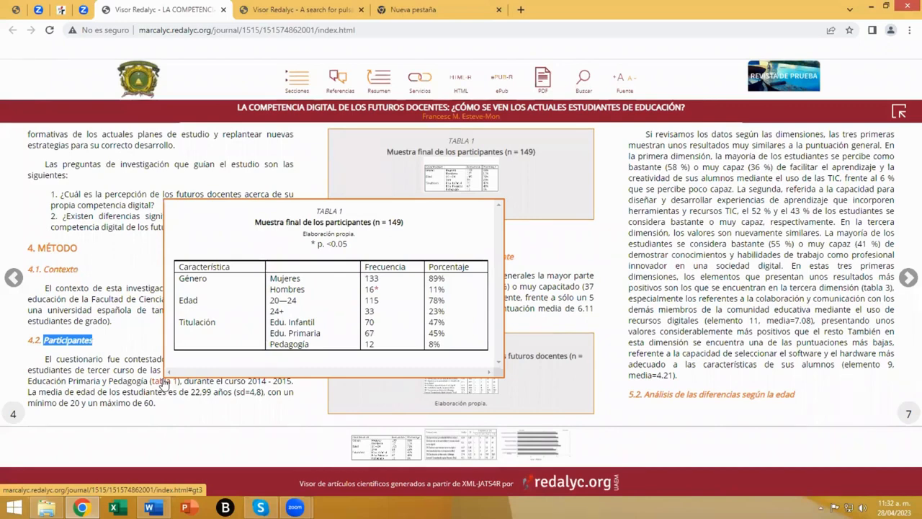
{"action": "left_click", "coordinate": [457, 175]}
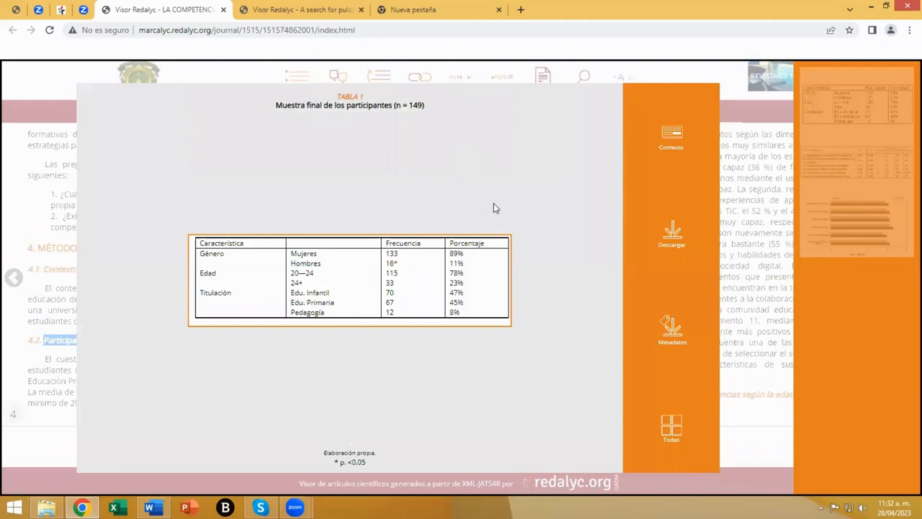
{"action": "left_click", "coordinate": [732, 201]}
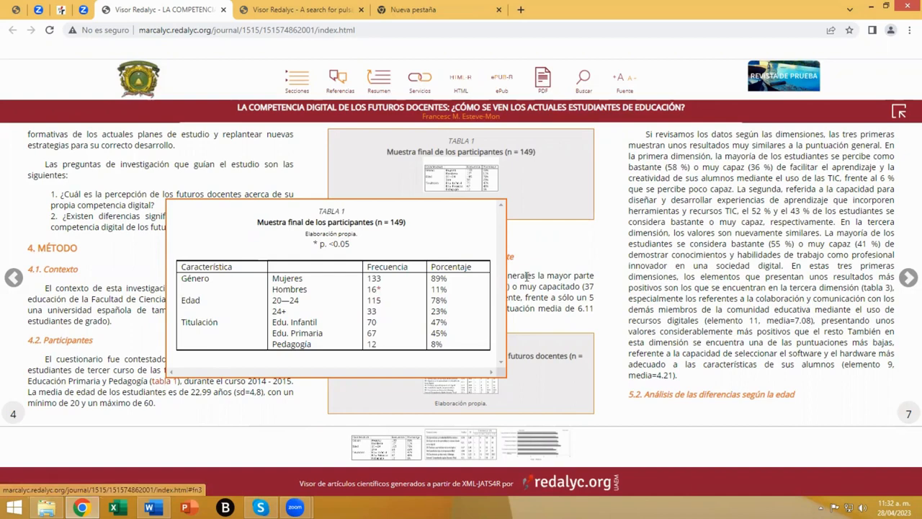
{"action": "mouse_move", "coordinate": [436, 280]}
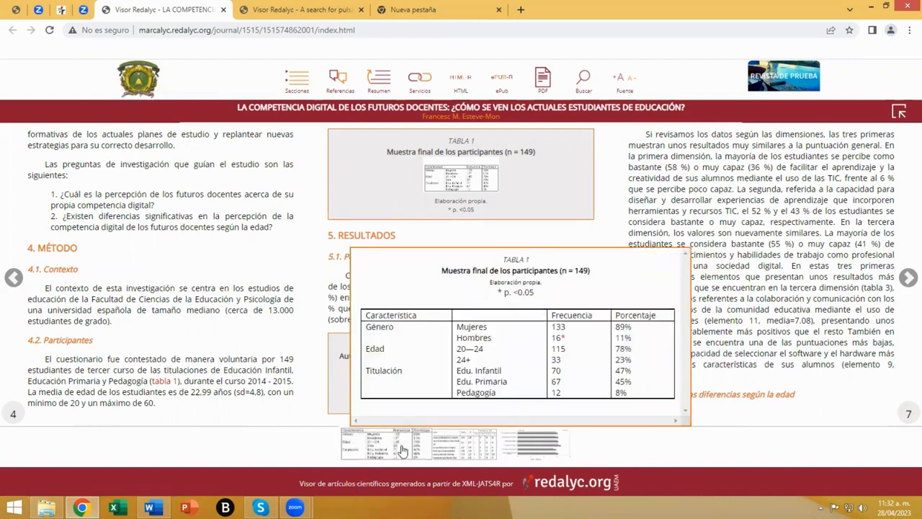
{"action": "mouse_move", "coordinate": [444, 450]}
{"action": "mouse_move", "coordinate": [522, 446]}
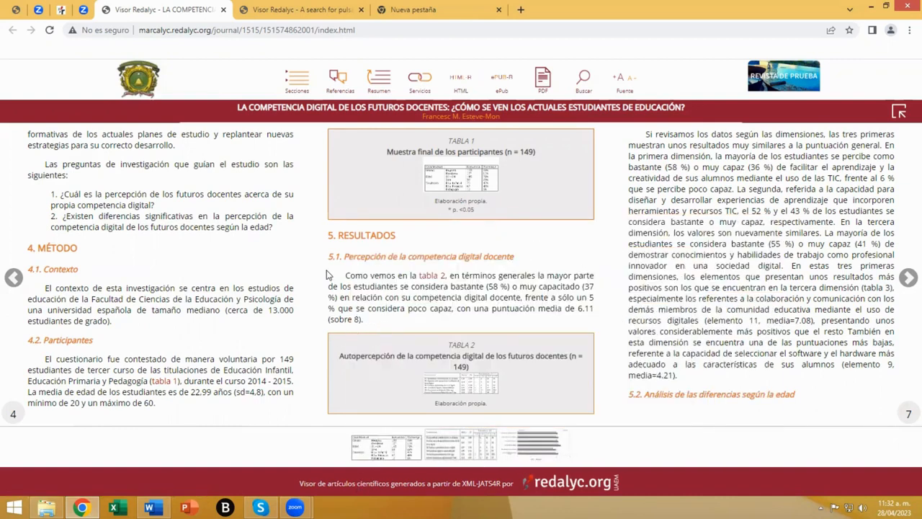
Step: View figure 1 on page 5 enlarged, close it, and preview the figure from the page
{"action": "scroll", "coordinate": [549, 307], "scroll_direction": "down", "scroll_amount": 1}
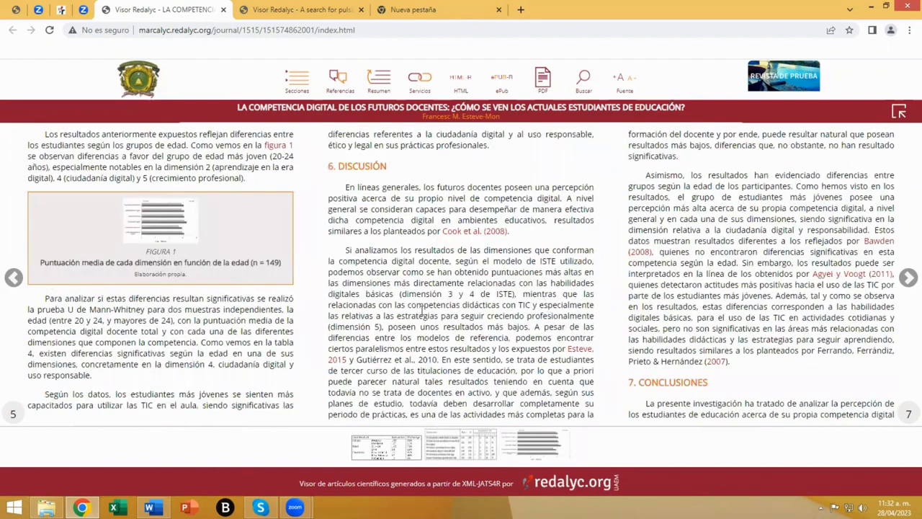
{"action": "left_click", "coordinate": [146, 230]}
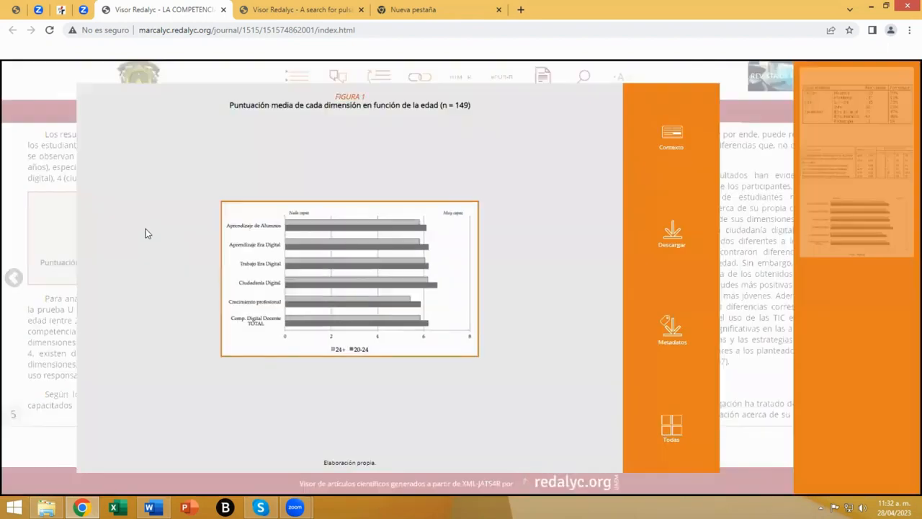
{"action": "left_click", "coordinate": [769, 242]}
{"action": "left_click", "coordinate": [198, 234]}
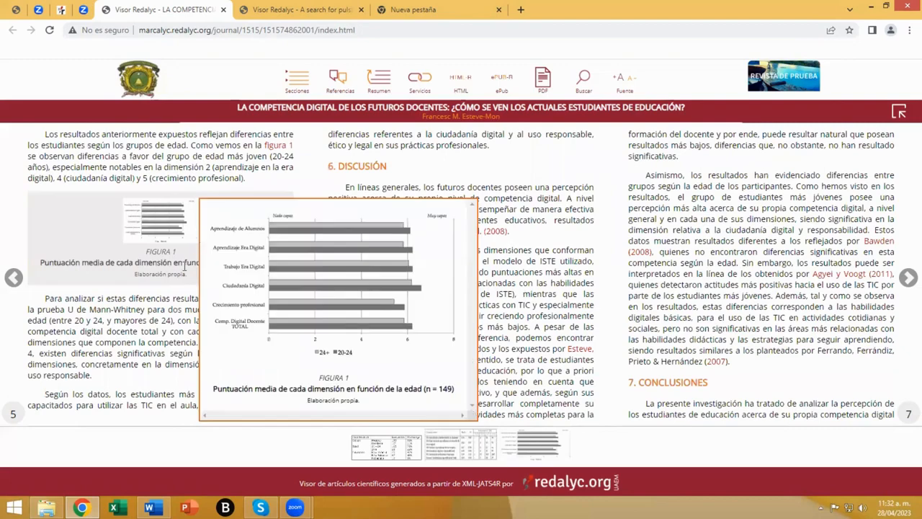
{"action": "left_click", "coordinate": [190, 345]}
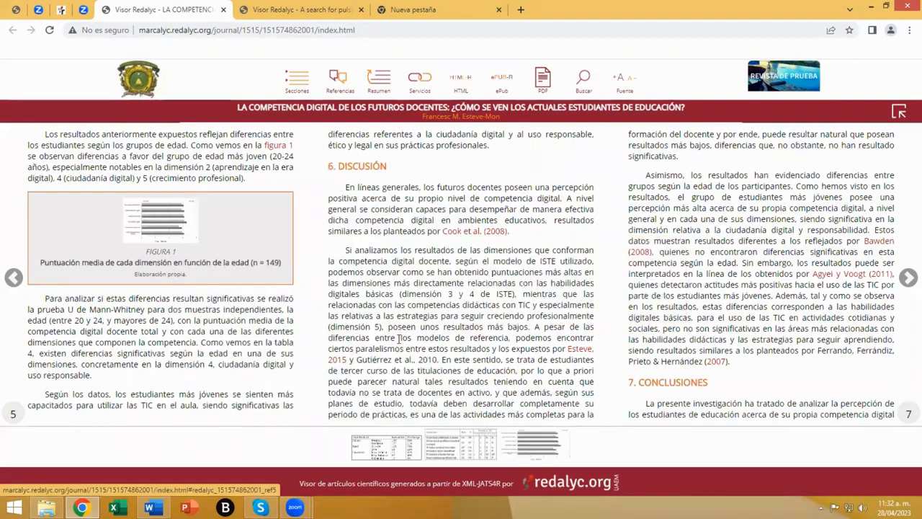
Step: Review the acknowledgements, bibliographic references and notes on the last pages, return to the first page and close the smart viewer
{"action": "scroll", "coordinate": [310, 325], "scroll_direction": "down", "scroll_amount": 1}
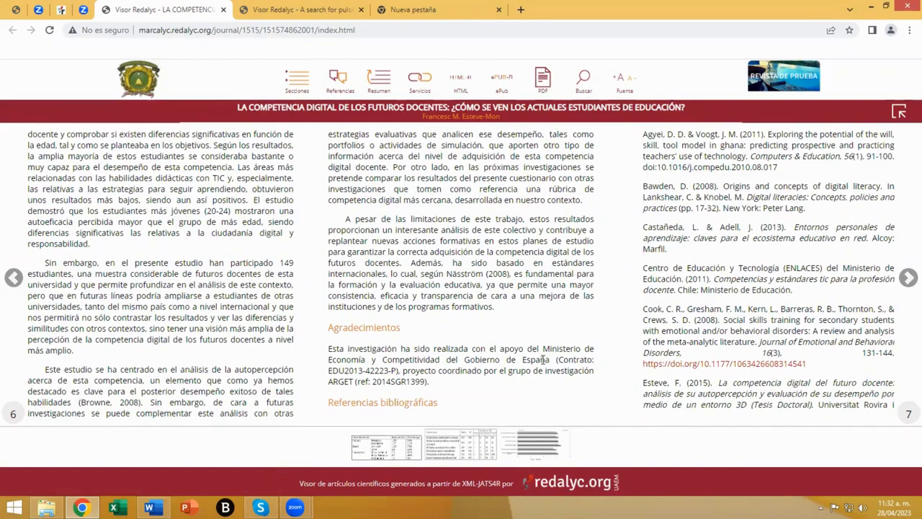
{"action": "scroll", "coordinate": [544, 358], "scroll_direction": "down", "scroll_amount": 1}
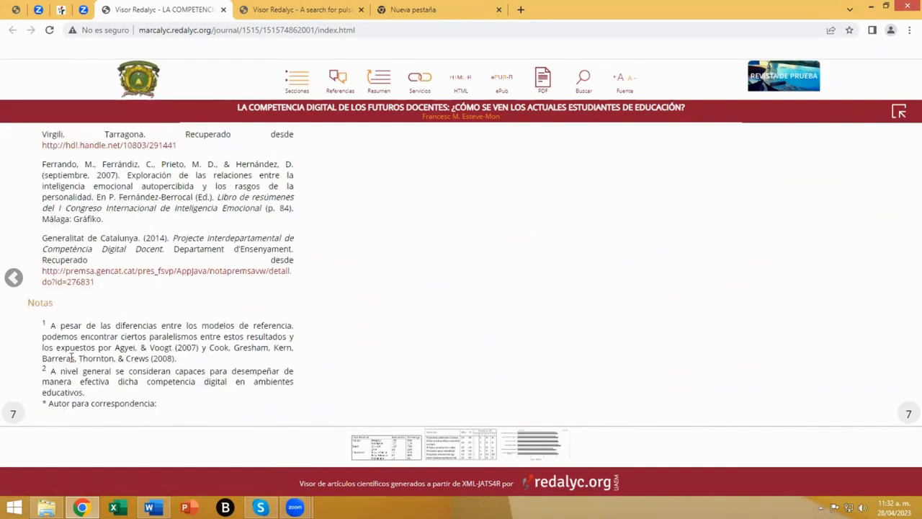
{"action": "scroll", "coordinate": [104, 404], "scroll_direction": "up", "scroll_amount": 5}
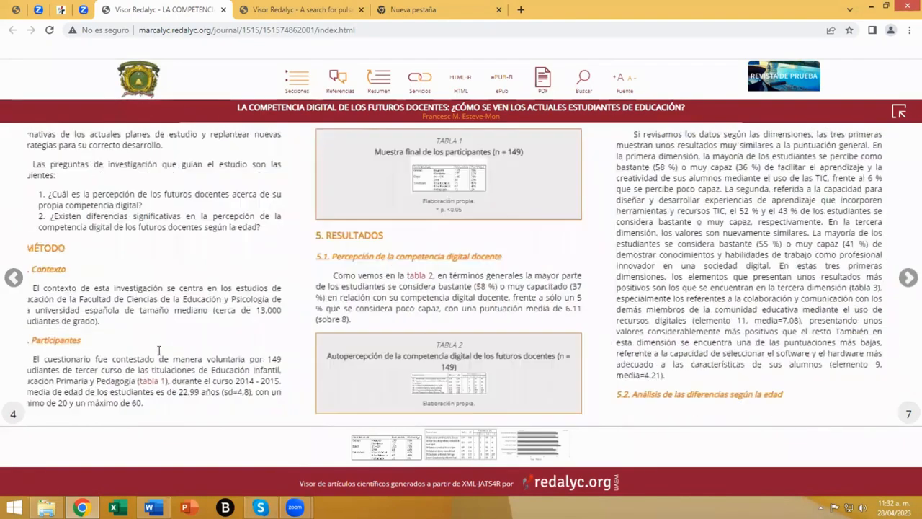
{"action": "scroll", "coordinate": [158, 351], "scroll_direction": "up", "scroll_amount": 1}
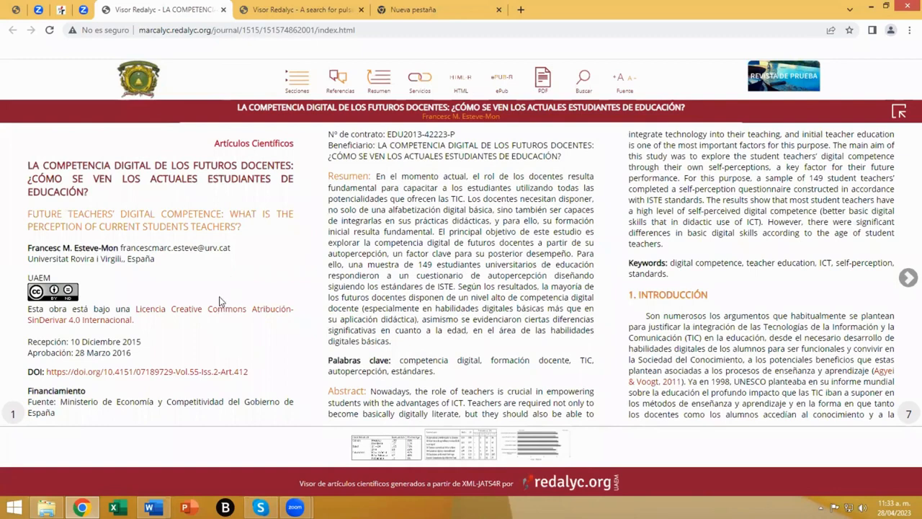
{"action": "left_click", "coordinate": [223, 10]}
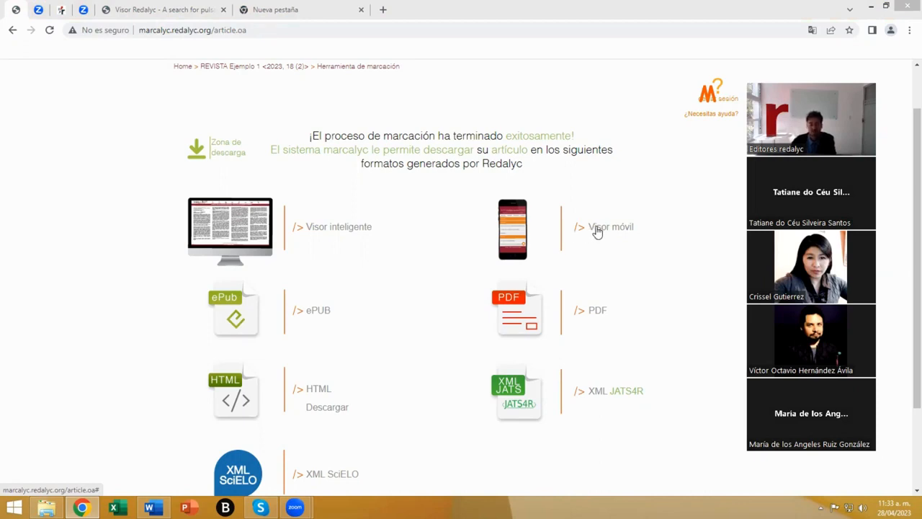
Step: Open the article in the Visor móvil and view the contents of the 4. MÉTODO and Agradecimientos sections
{"action": "left_click", "coordinate": [597, 229]}
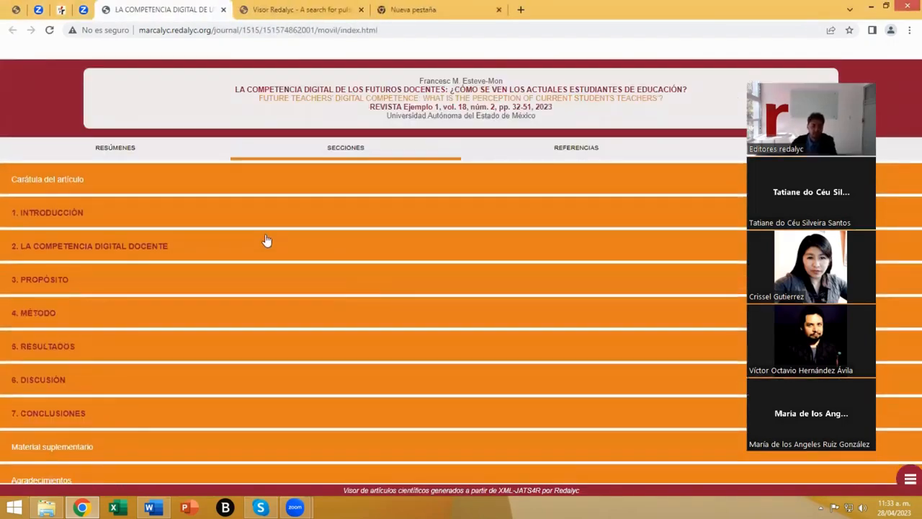
{"action": "scroll", "coordinate": [180, 223], "scroll_direction": "down", "scroll_amount": 1}
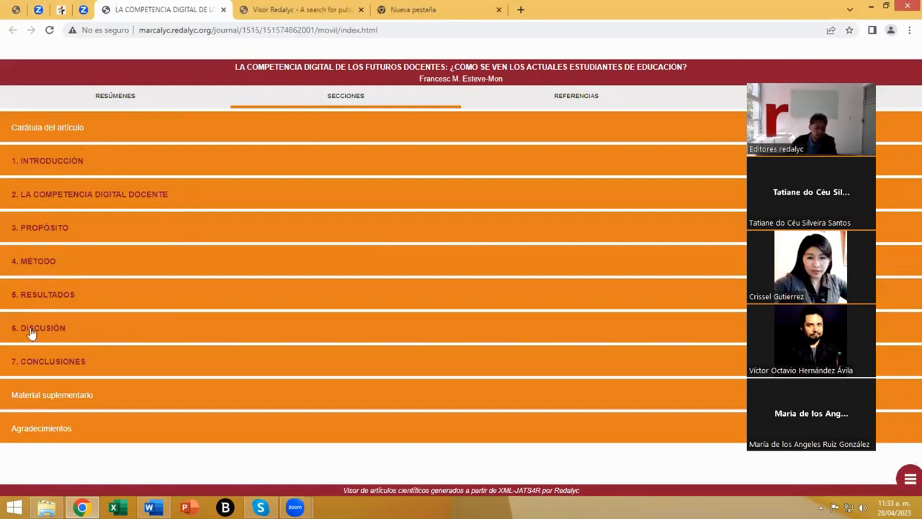
{"action": "left_click", "coordinate": [36, 259]}
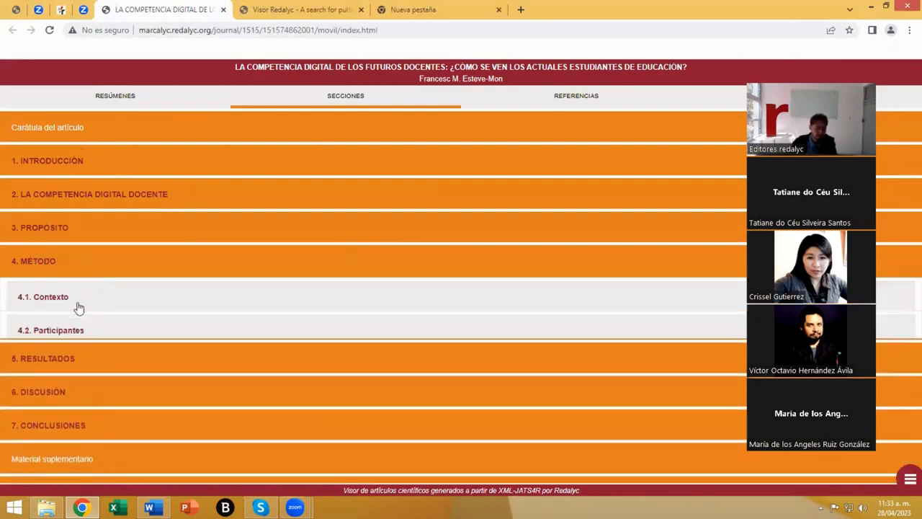
{"action": "left_click", "coordinate": [49, 238]}
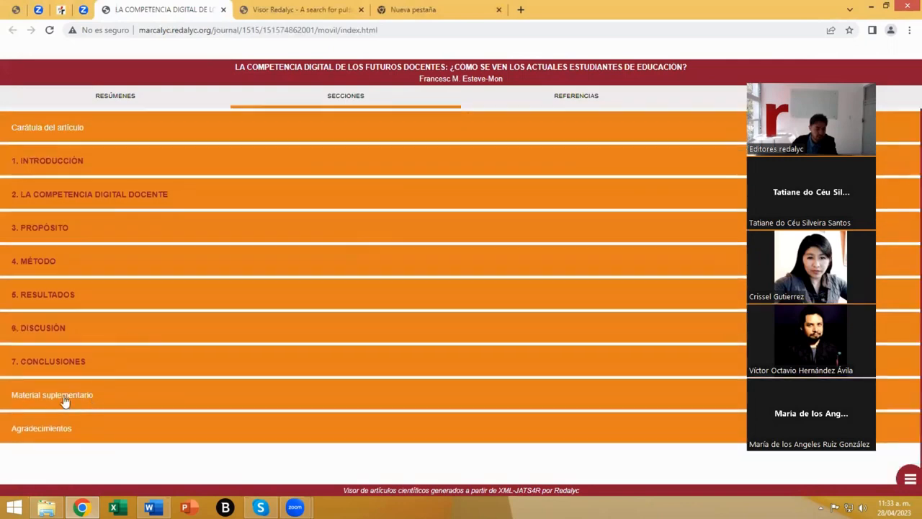
{"action": "left_click", "coordinate": [35, 432]}
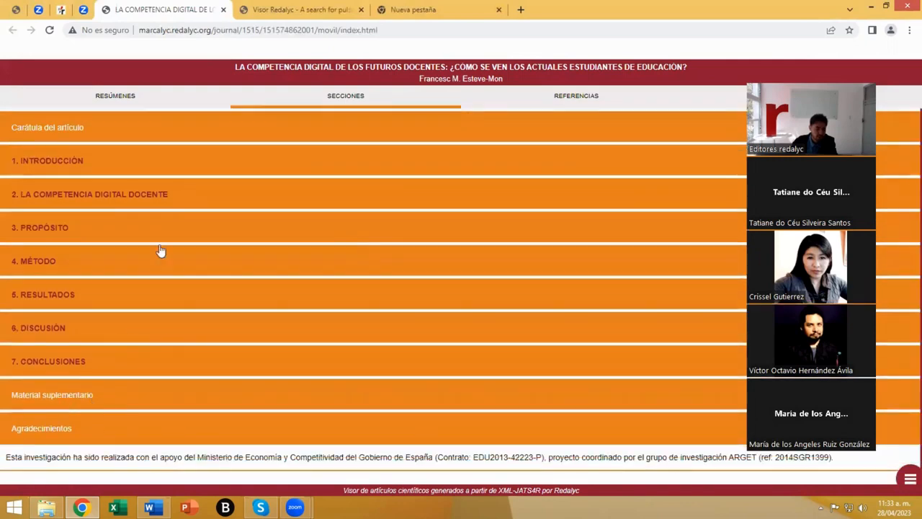
Step: View the article's abstracts and bibliographic references in the mobile viewer, then close it
{"action": "left_click", "coordinate": [118, 96]}
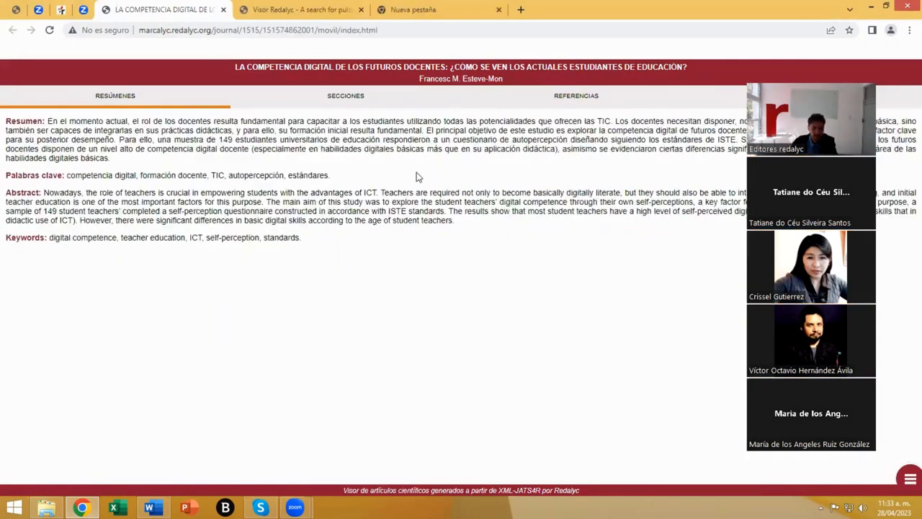
{"action": "left_click", "coordinate": [575, 108]}
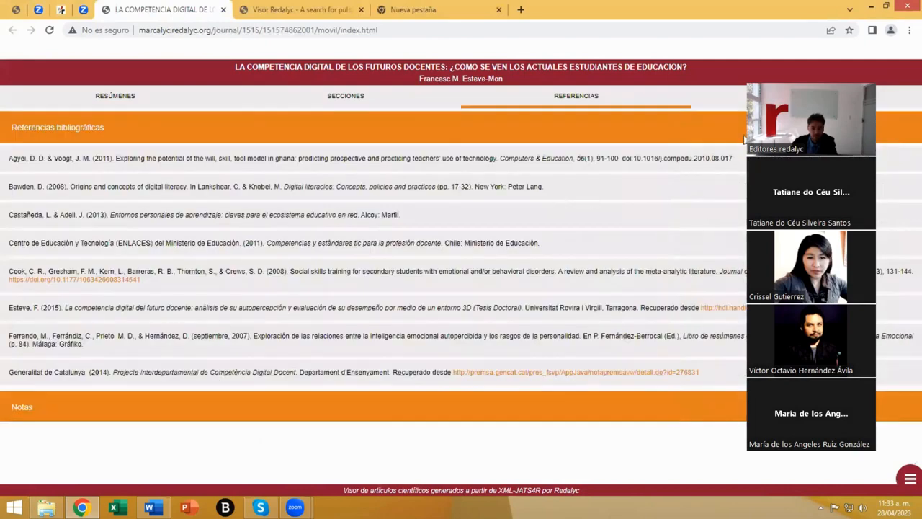
{"action": "left_click_drag", "start_coordinate": [744, 139], "coordinate": [753, 176]}
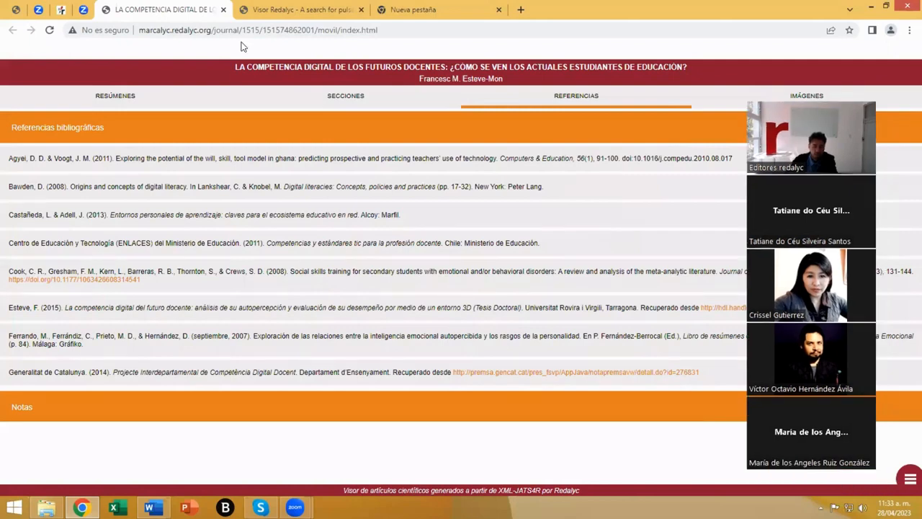
{"action": "scroll", "coordinate": [241, 46], "scroll_direction": "down", "scroll_amount": 5}
{"action": "left_click", "coordinate": [223, 10]}
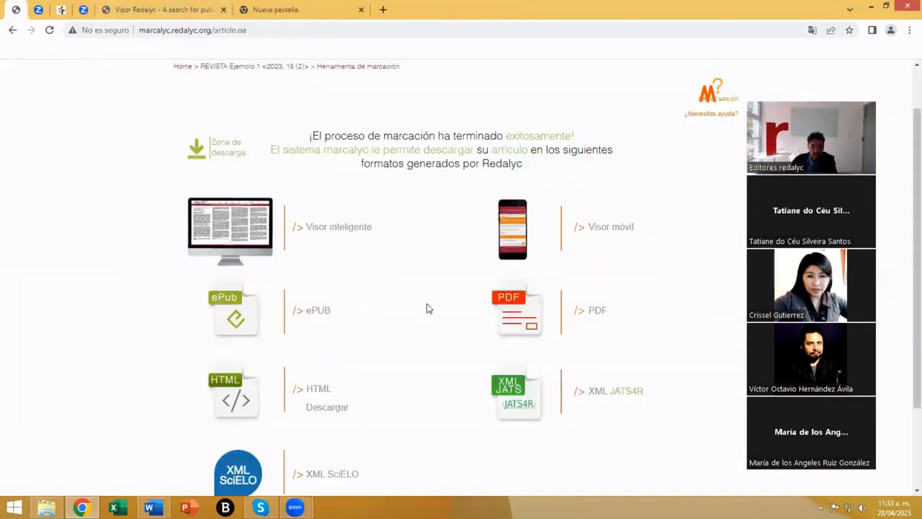
Step: Open the article's HTML version and examine its header data, abstracts, keywords, introduction and equation 1
{"action": "left_click", "coordinate": [317, 388]}
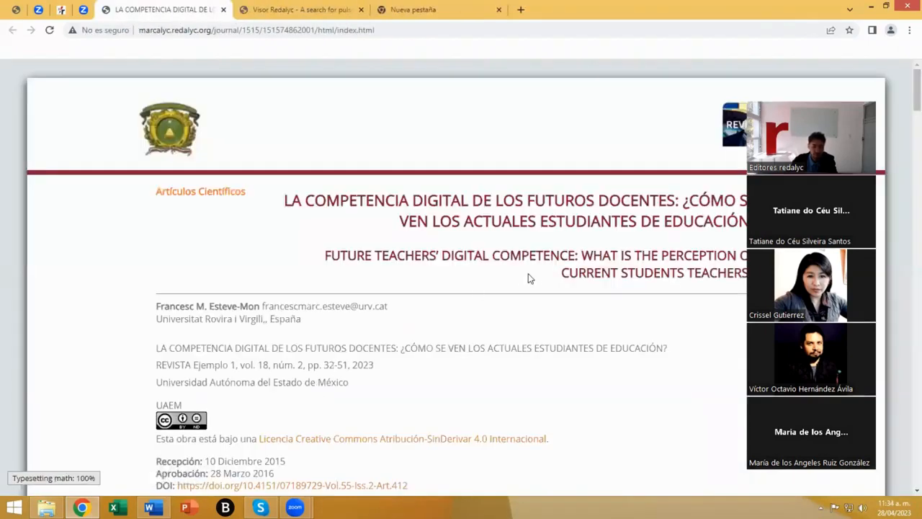
{"action": "scroll", "coordinate": [576, 277], "scroll_direction": "down", "scroll_amount": 2}
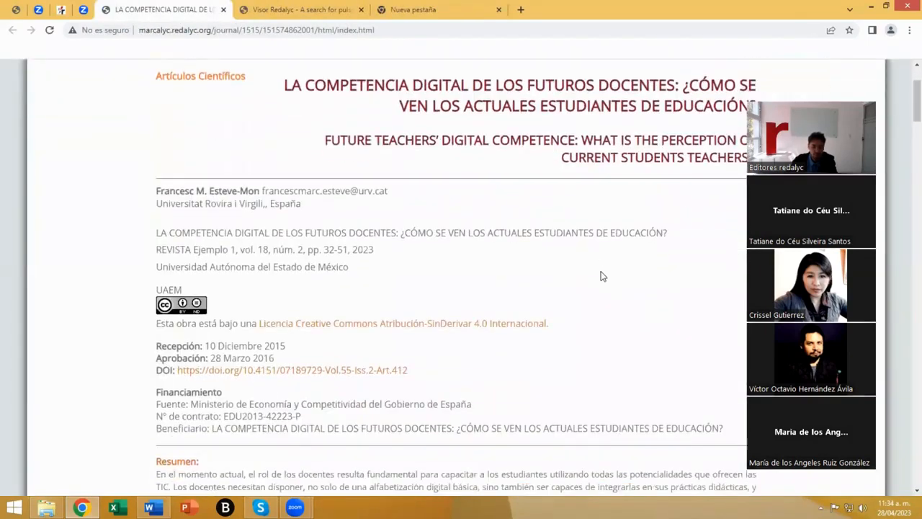
{"action": "scroll", "coordinate": [602, 276], "scroll_direction": "down", "scroll_amount": 1}
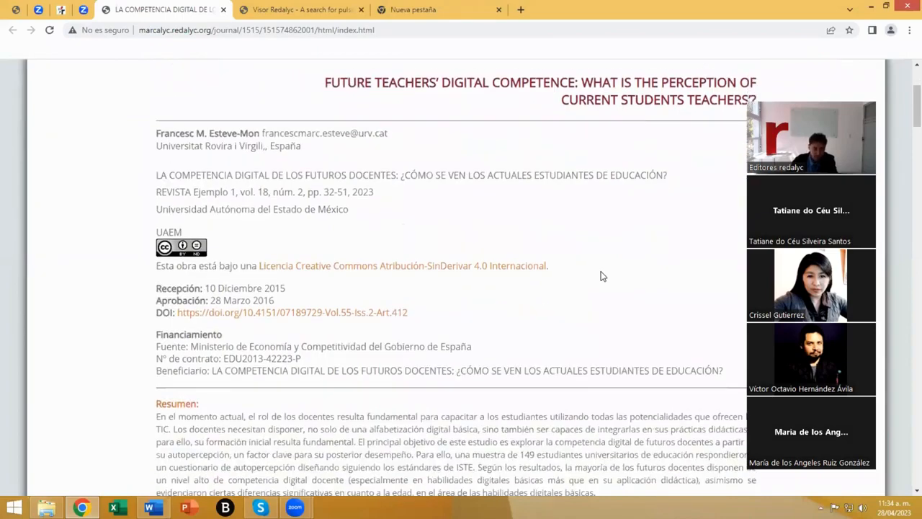
{"action": "scroll", "coordinate": [602, 276], "scroll_direction": "down", "scroll_amount": 7}
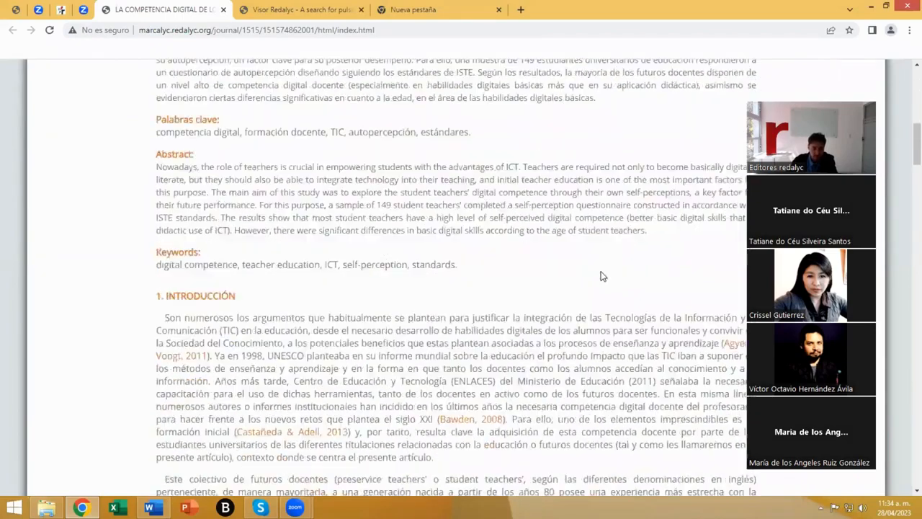
{"action": "scroll", "coordinate": [602, 275], "scroll_direction": "down", "scroll_amount": 6}
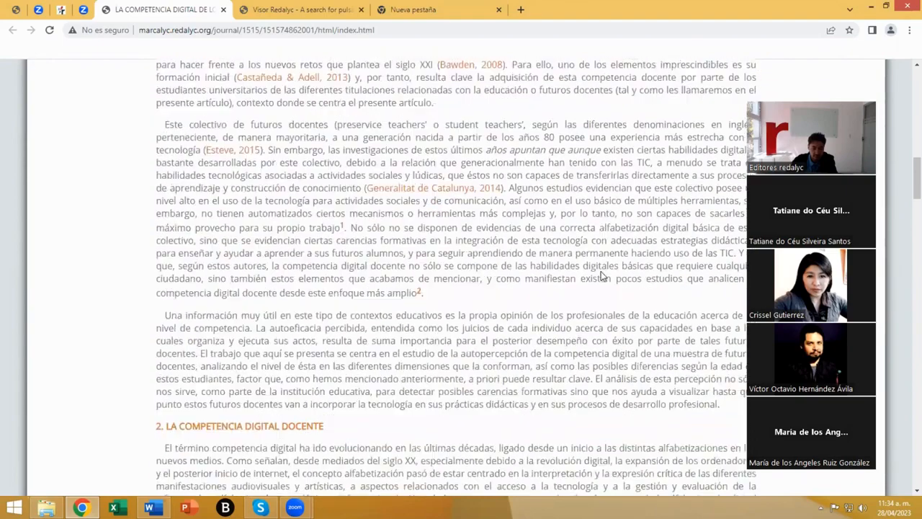
{"action": "scroll", "coordinate": [602, 275], "scroll_direction": "down", "scroll_amount": 7}
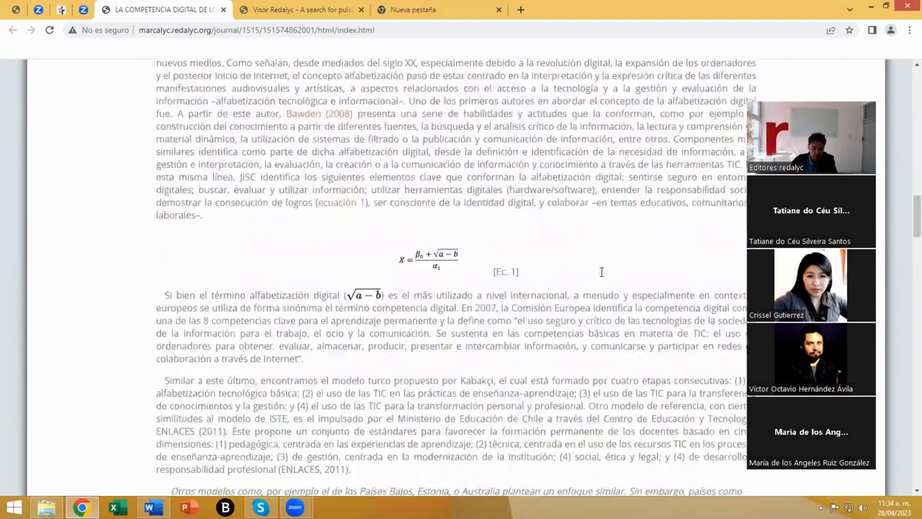
Step: Examine the block quote in section 2, the numbered research questions, the 4. MÉTODO subheadings, and tables 1 and 2 in the HTML version
{"action": "scroll", "coordinate": [602, 272], "scroll_direction": "down", "scroll_amount": 4}
{"action": "left_click_drag", "start_coordinate": [416, 276], "coordinate": [530, 268]}
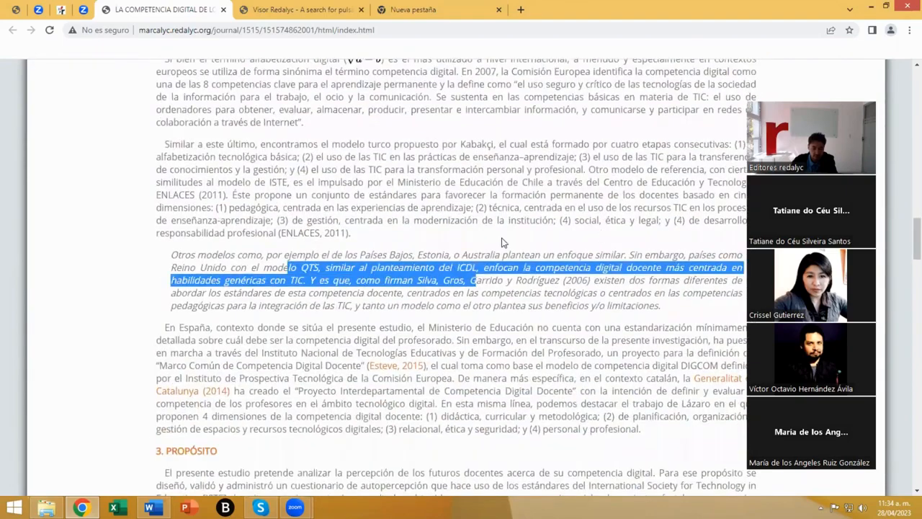
{"action": "left_click", "coordinate": [530, 267]}
{"action": "scroll", "coordinate": [521, 252], "scroll_direction": "down", "scroll_amount": 3}
{"action": "scroll", "coordinate": [520, 252], "scroll_direction": "down", "scroll_amount": 5}
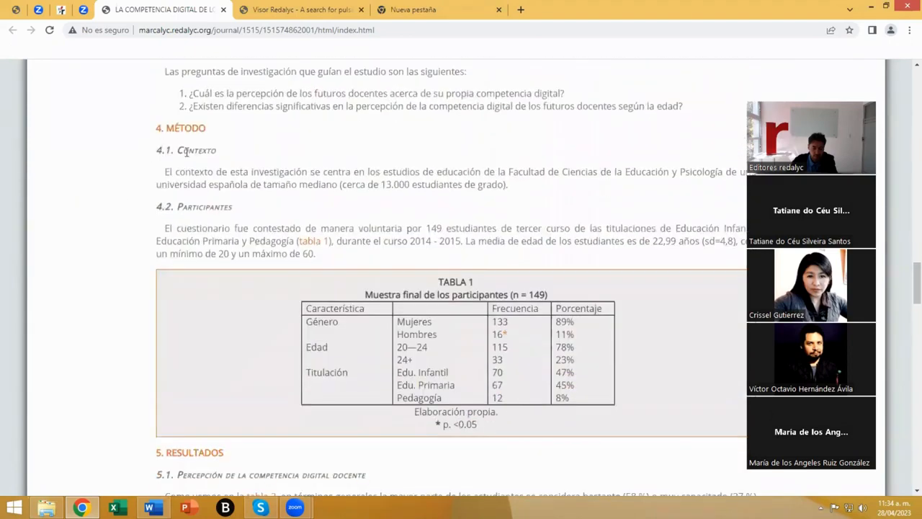
{"action": "scroll", "coordinate": [460, 272], "scroll_direction": "down", "scroll_amount": 1}
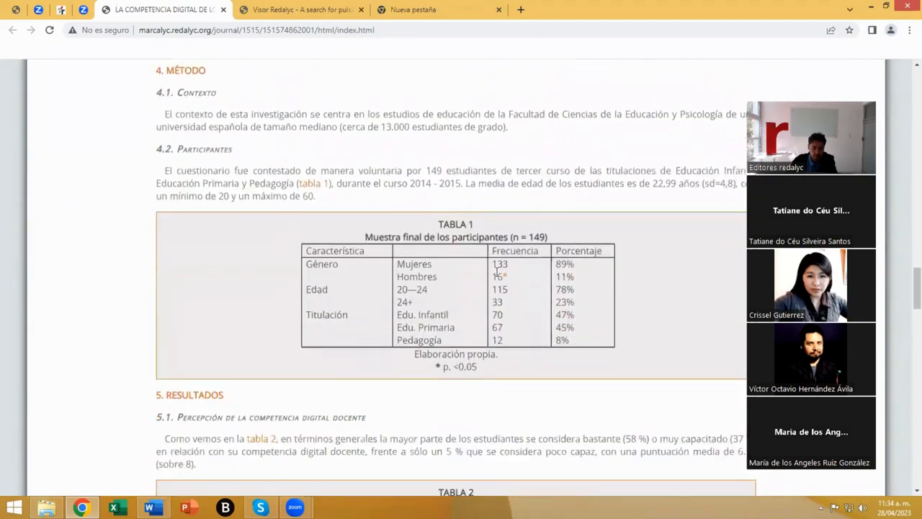
{"action": "scroll", "coordinate": [568, 303], "scroll_direction": "down", "scroll_amount": 4}
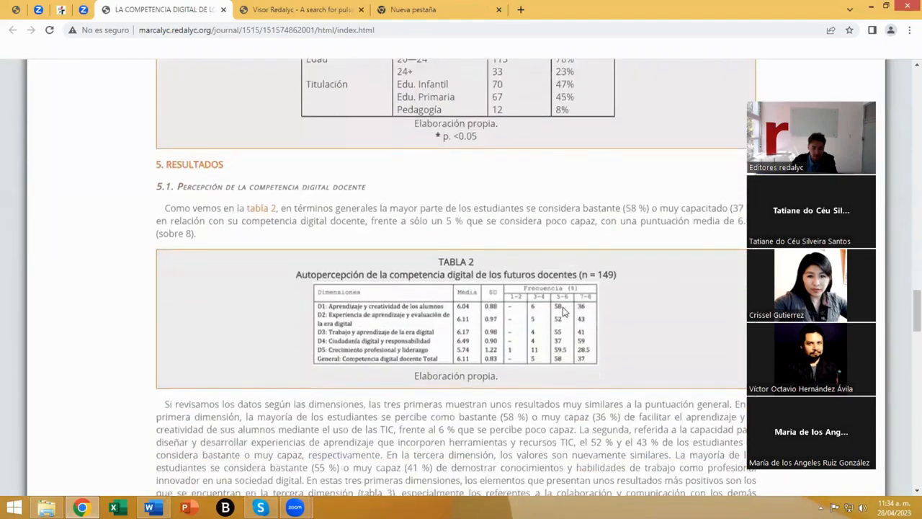